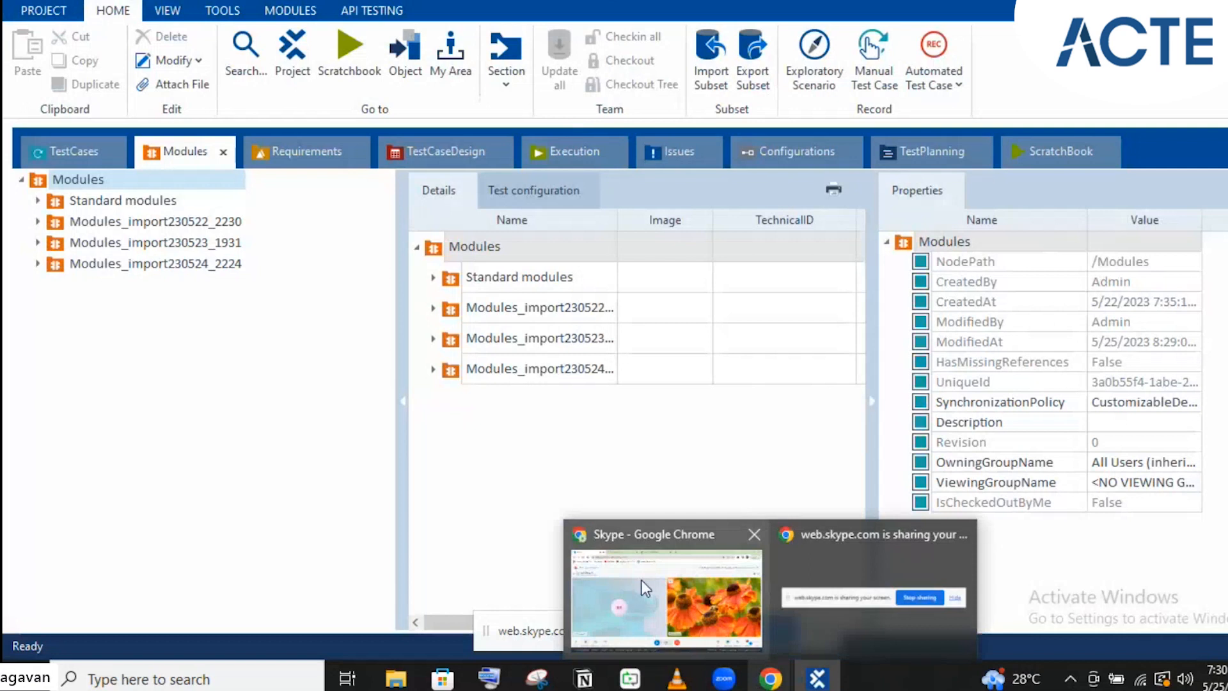
Bring Chrome forward on the Demo Web Shop and sign in to the shop account
click(641, 579)
click(374, 0)
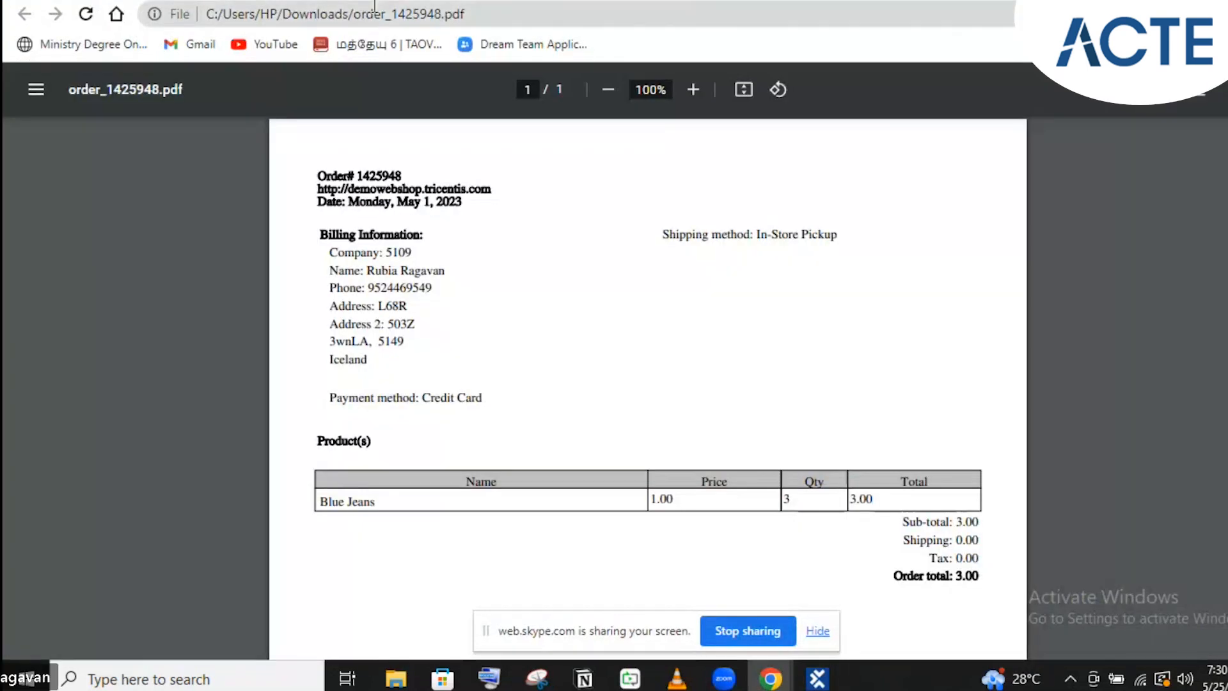
click(512, 1)
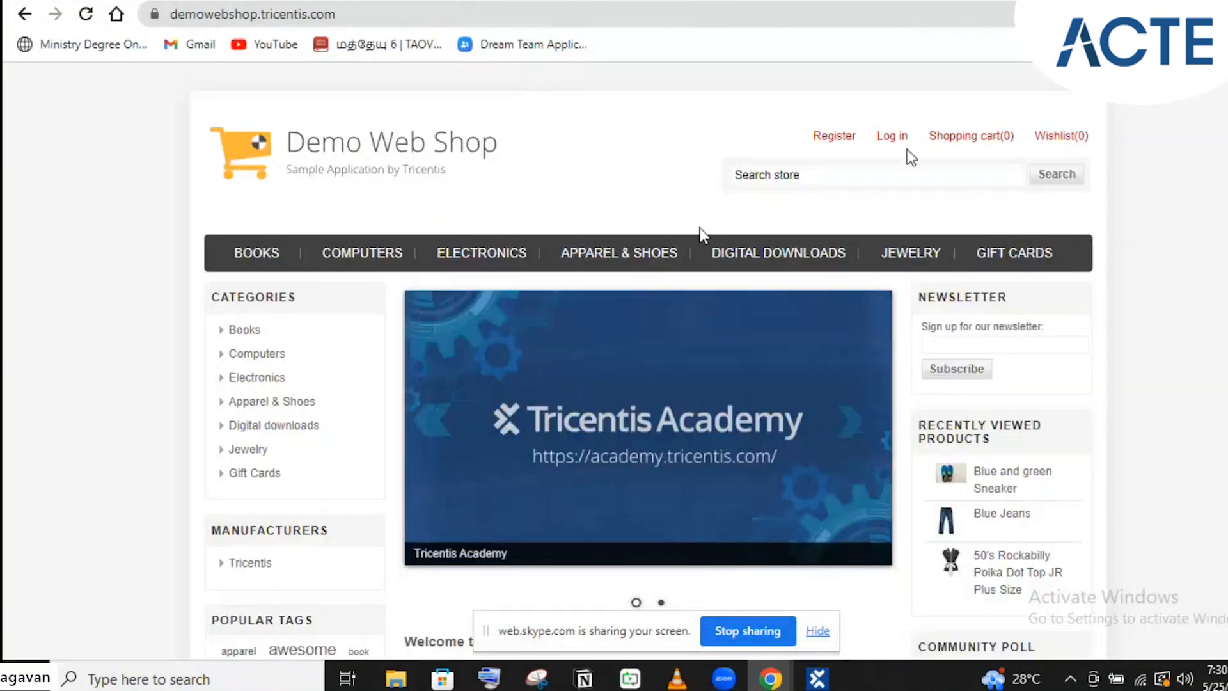
click(902, 138)
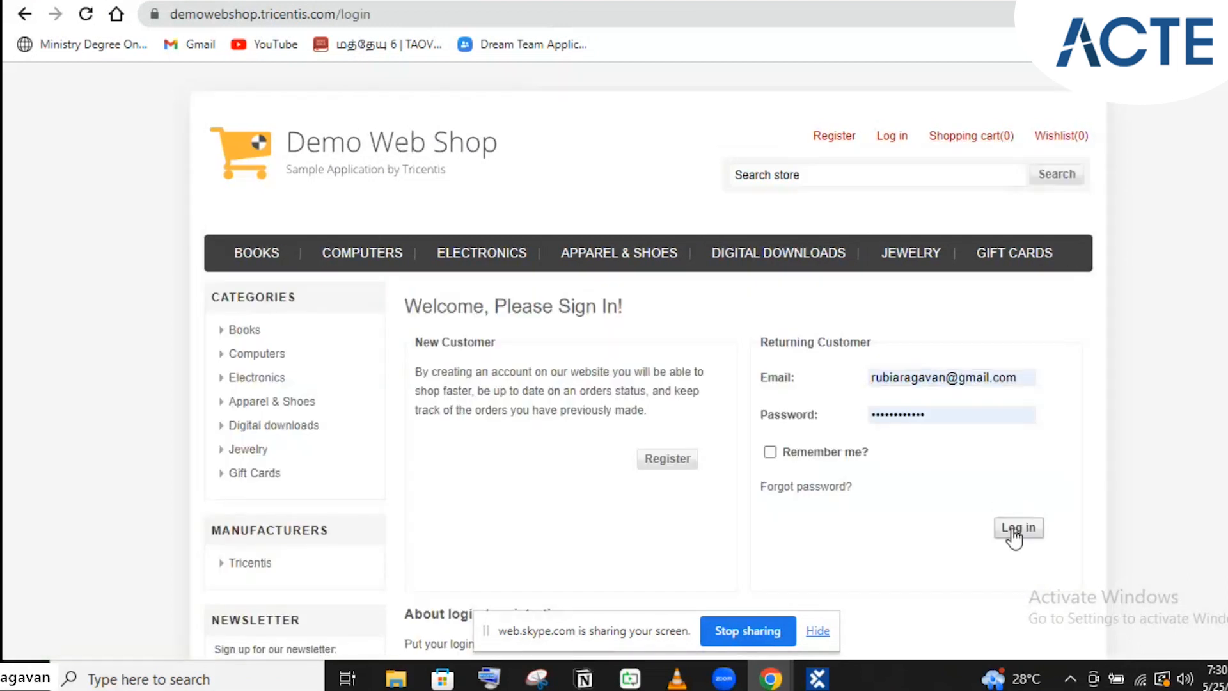
click(1016, 530)
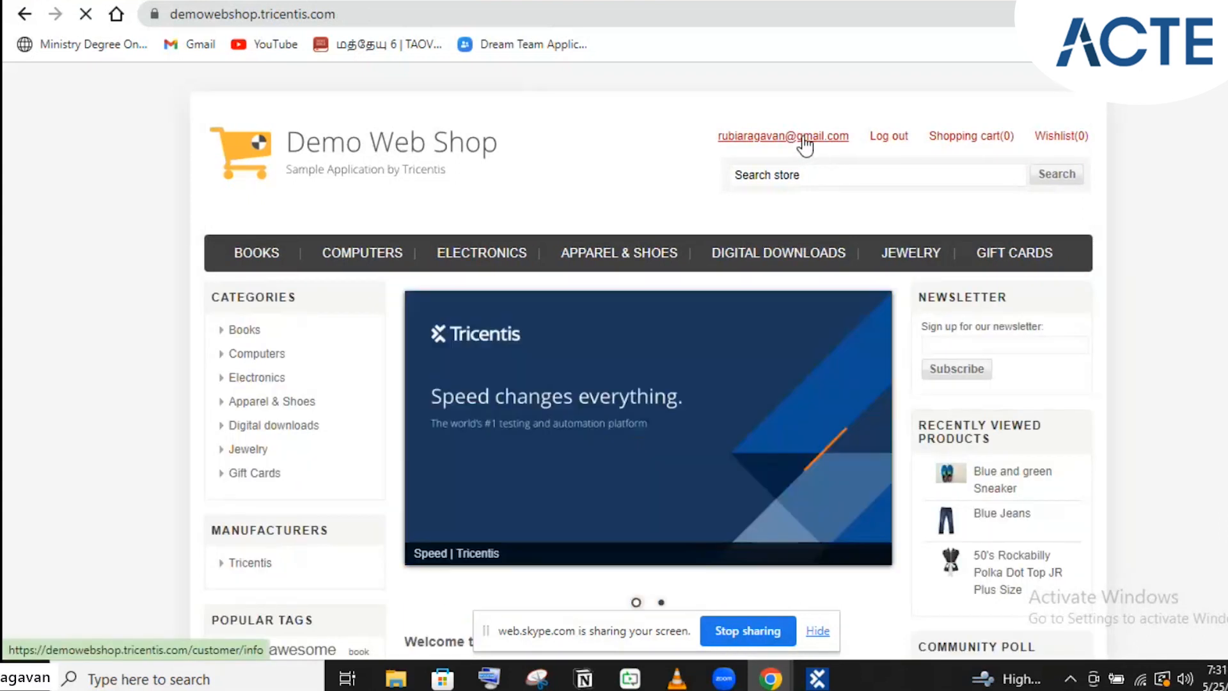
Download the PDF invoice for order 1439961 and switch to the order_1425948.pdf tab
click(803, 140)
click(239, 379)
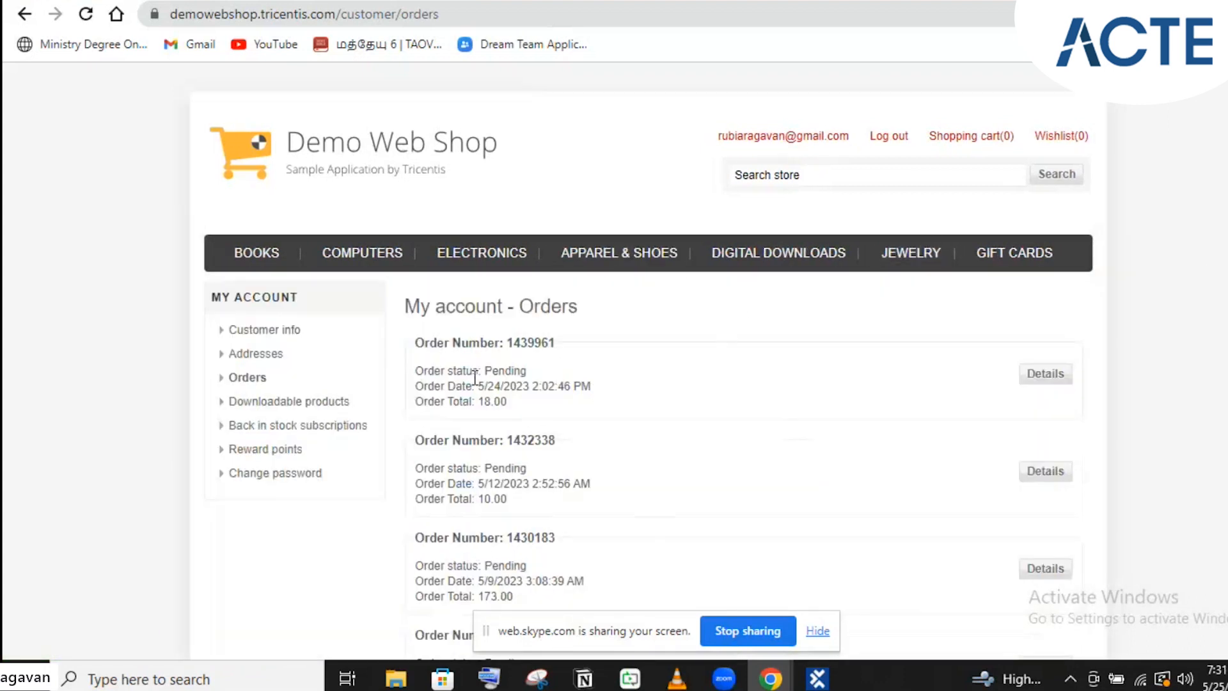
click(1056, 376)
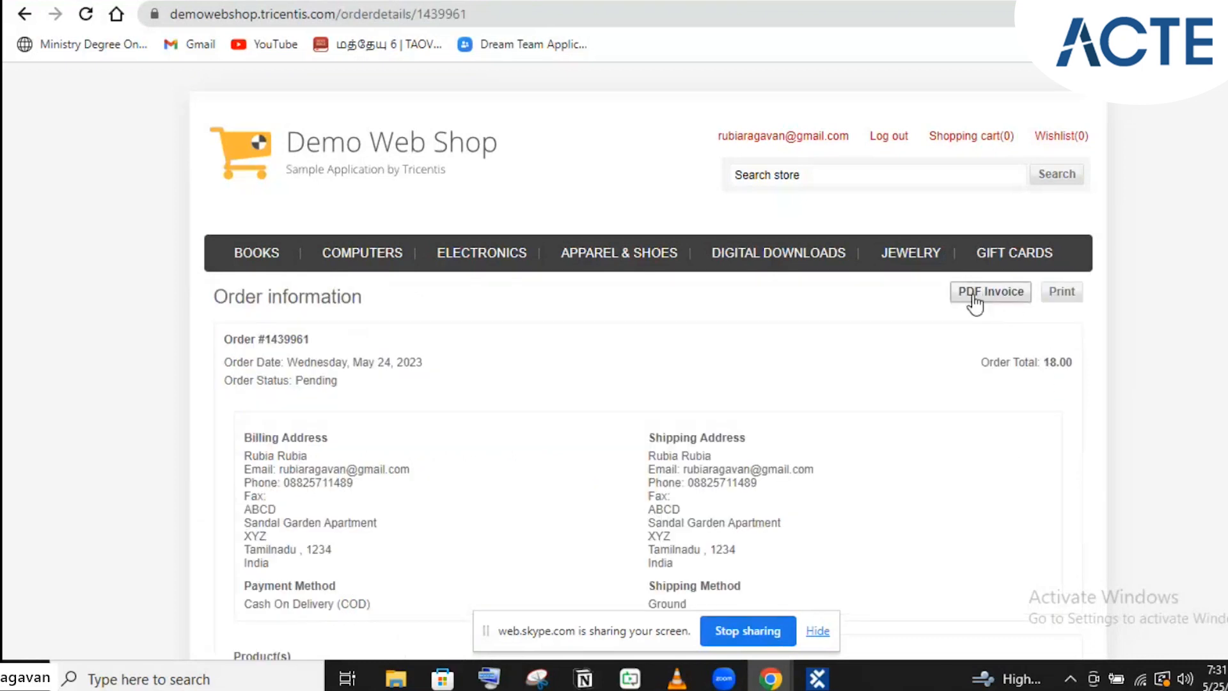
click(979, 300)
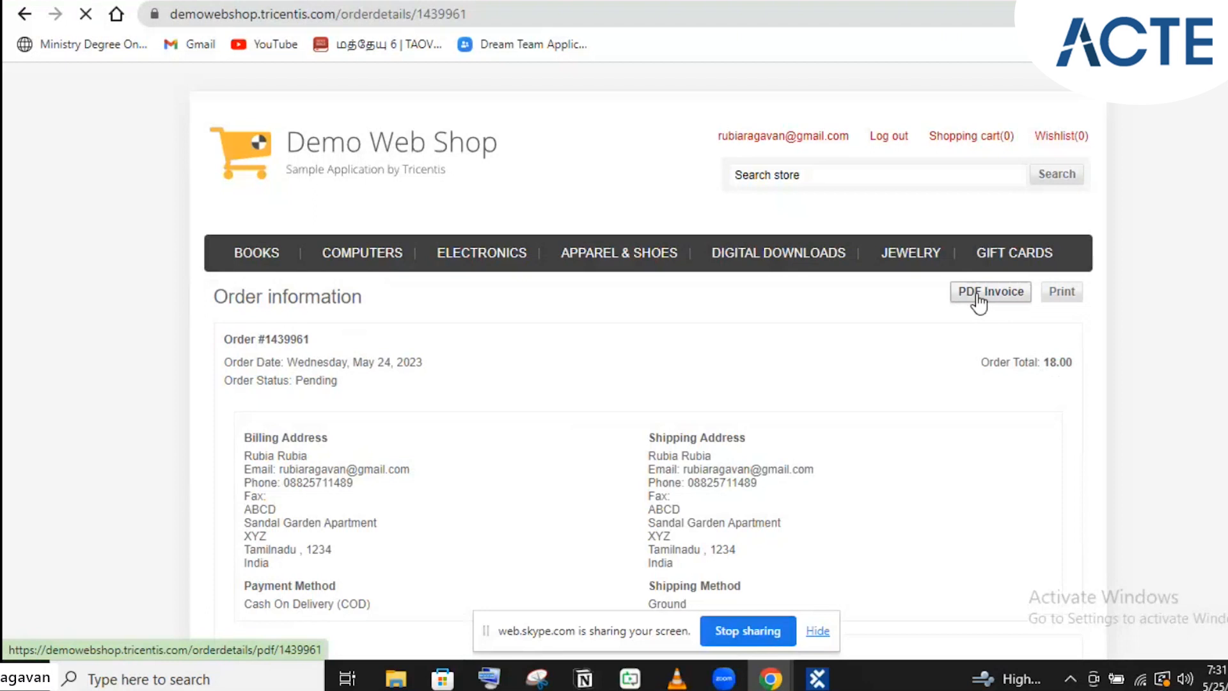
scroll(471, 313, down, 4)
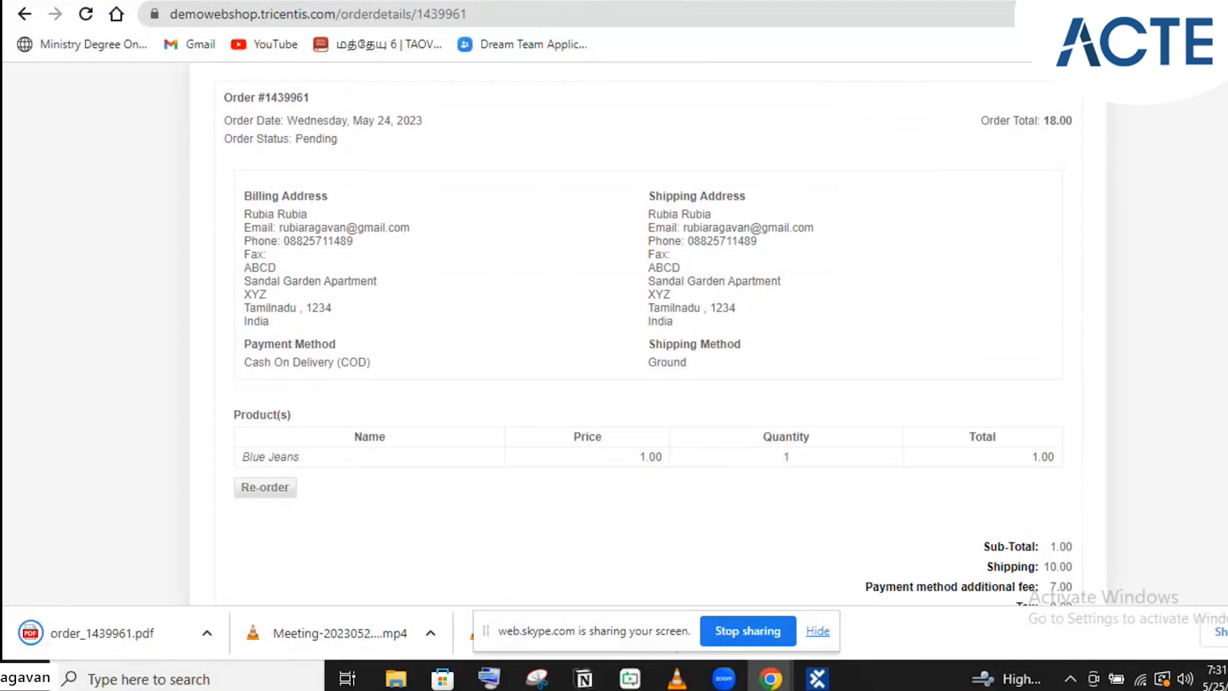
click(604, 1)
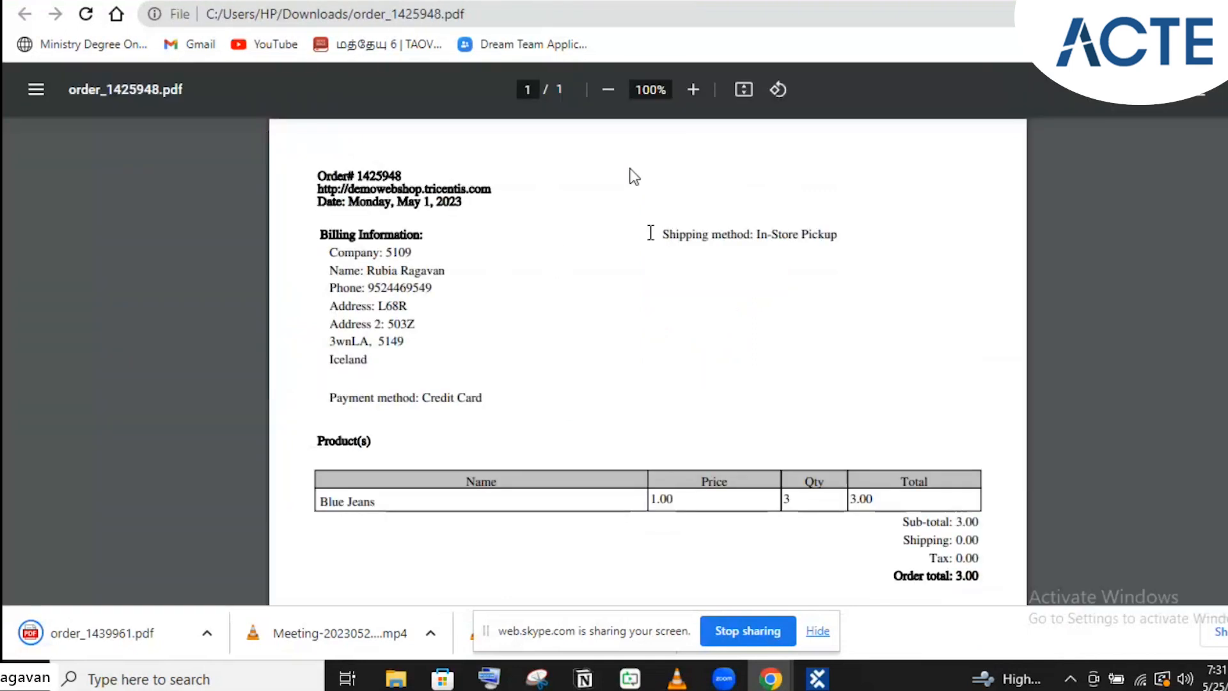
Scroll order_1425948.pdf down to its Products table, then return to Tosca Commander
scroll(650, 233, down, 3)
scroll(650, 232, up, 3)
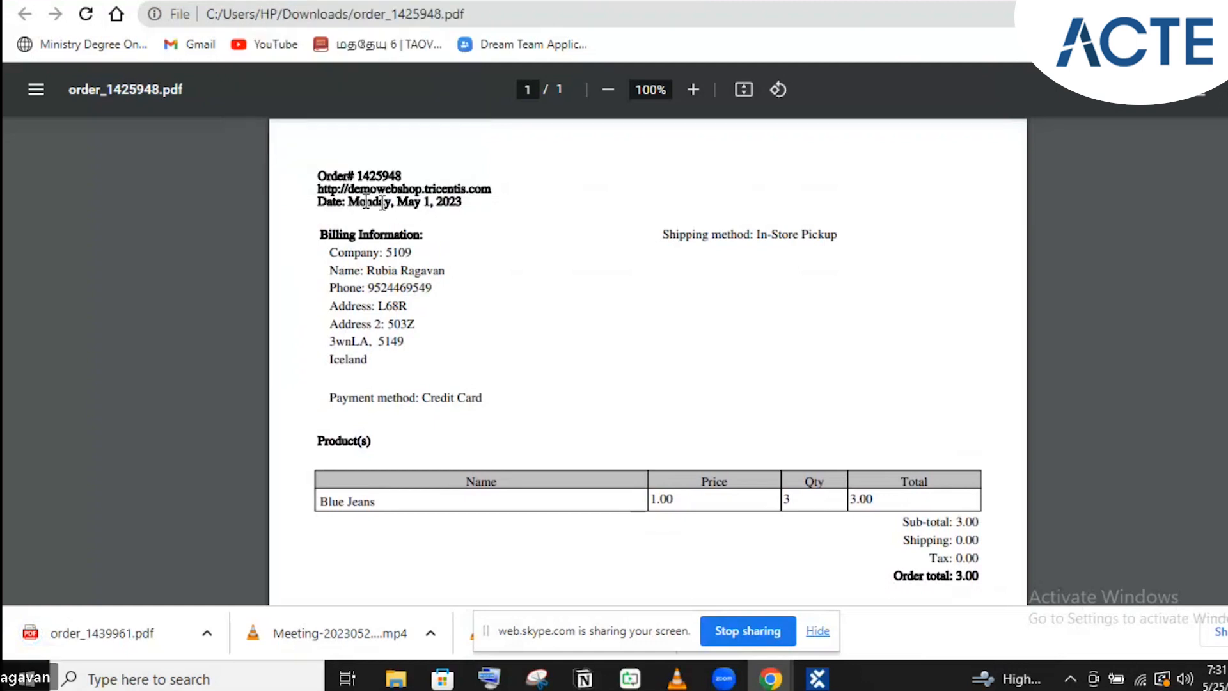
scroll(859, 528, down, 3)
scroll(861, 534, down, 1)
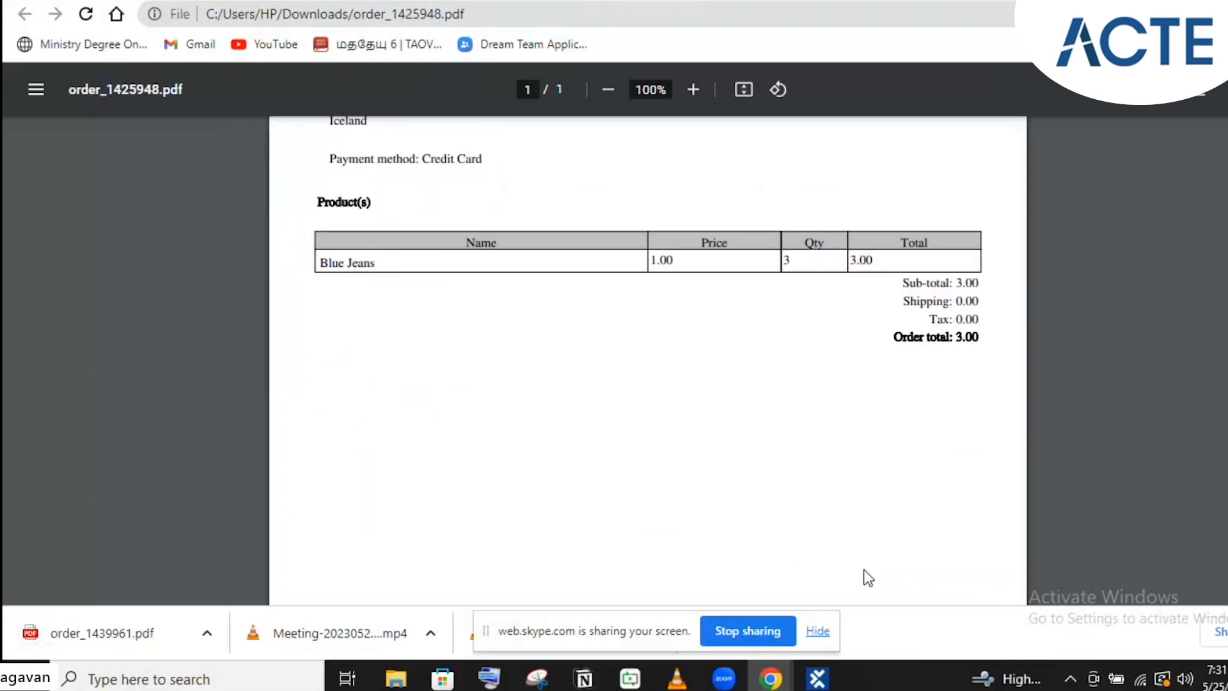
key(alt+Tab)
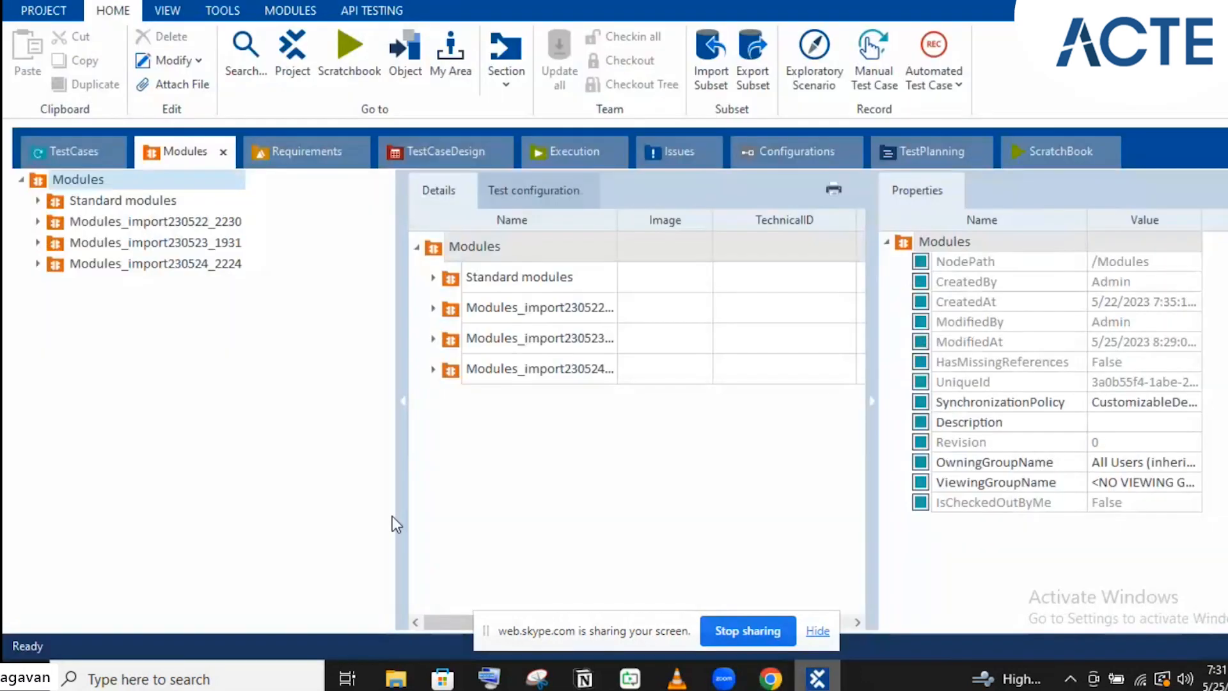
Create a folder named PDF under Modules and bring up its Scan > PDF option
right_click(108, 179)
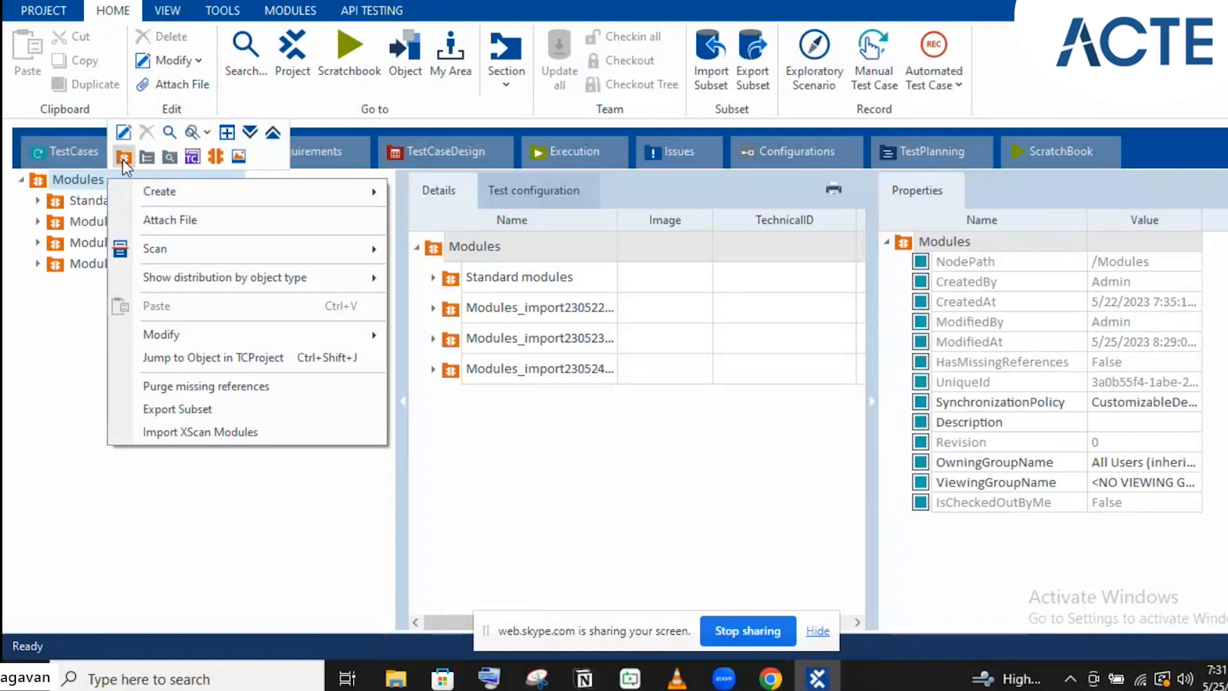
click(123, 157)
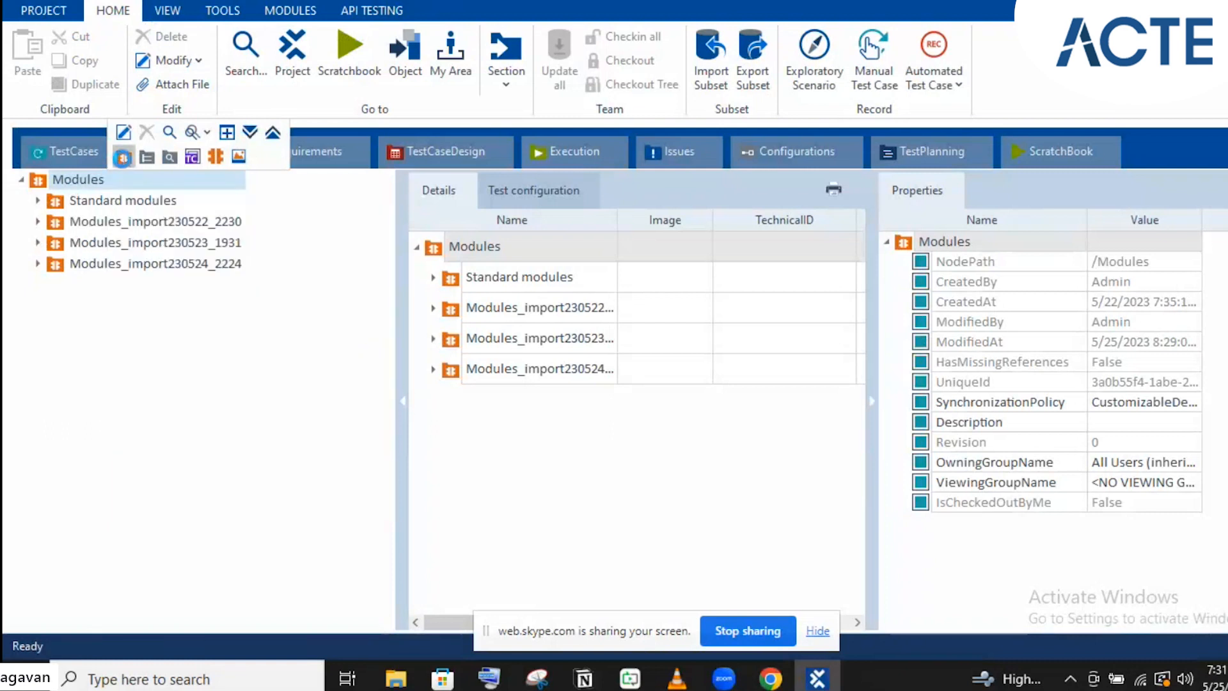
click(122, 157)
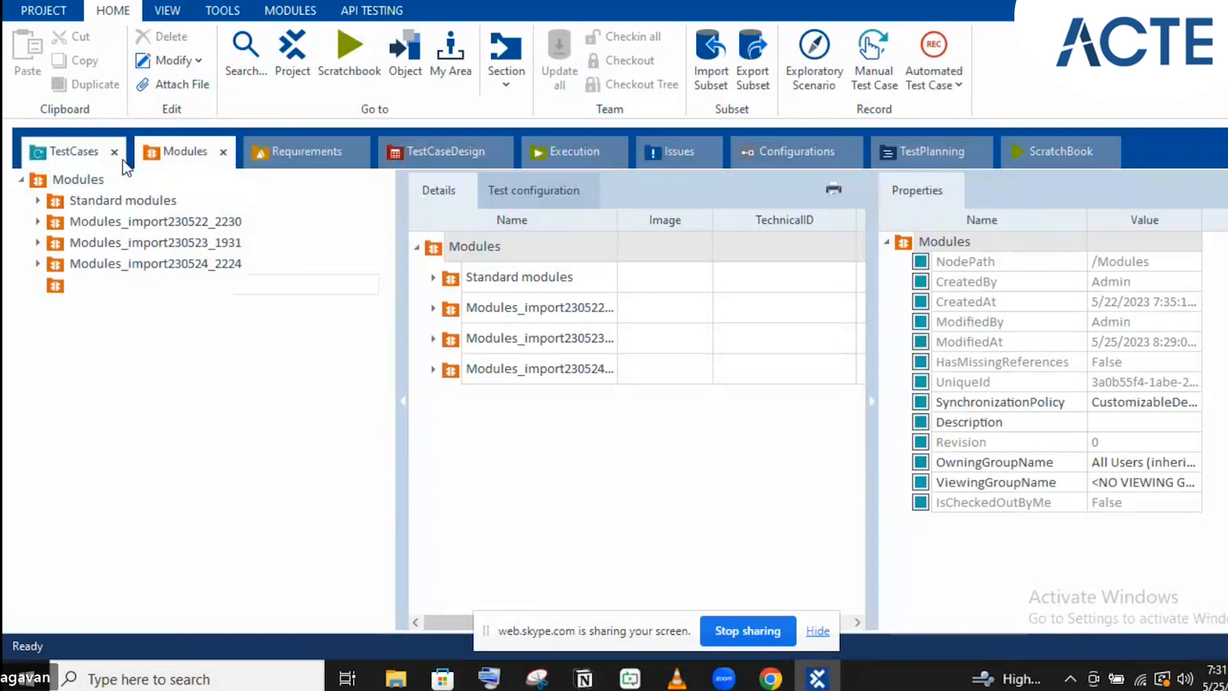
text(PDF)
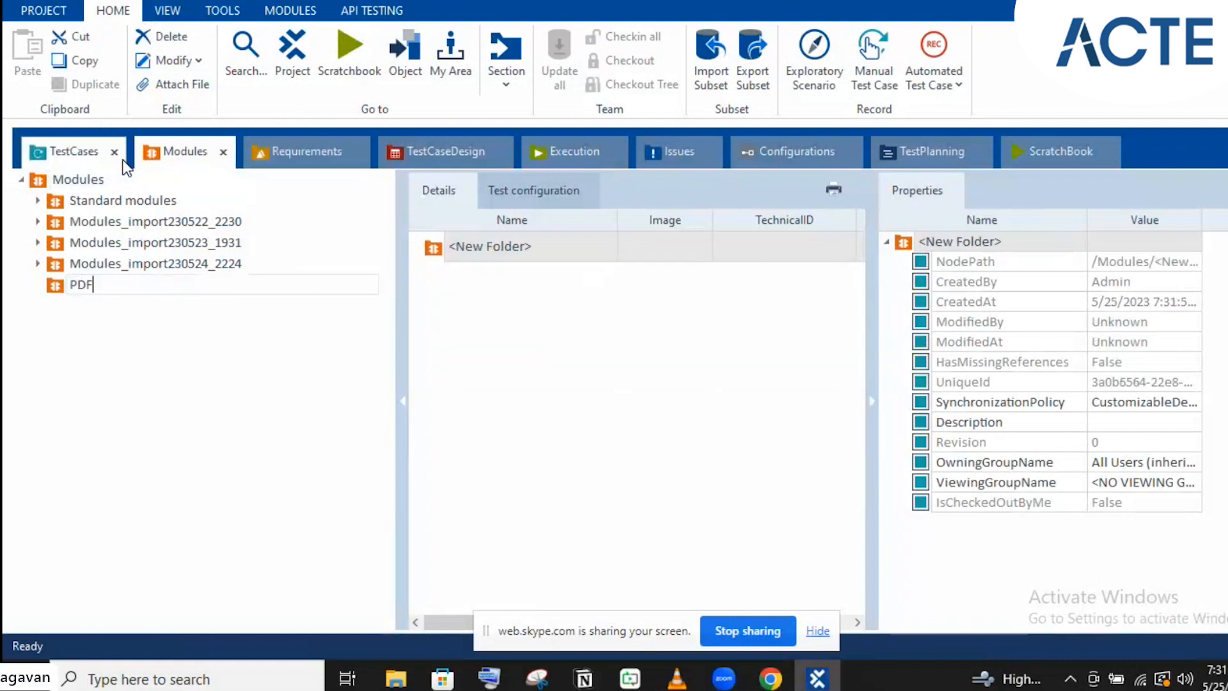
click(92, 289)
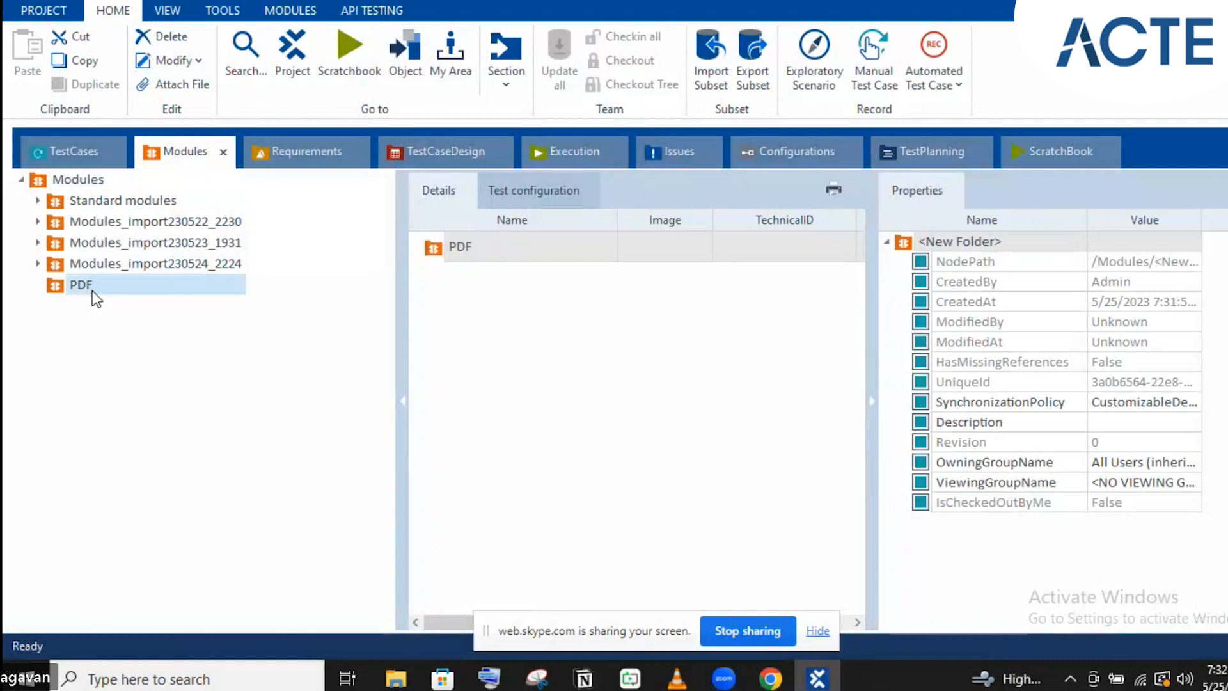
right_click(91, 288)
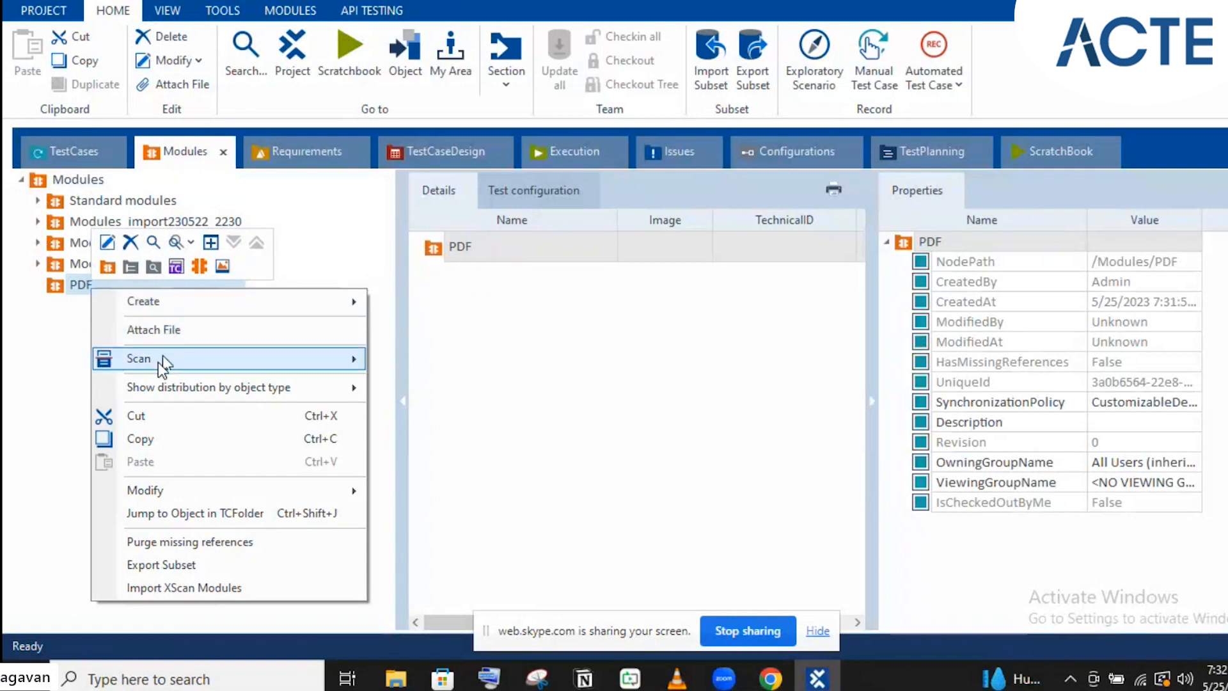
mouse_move(157, 363)
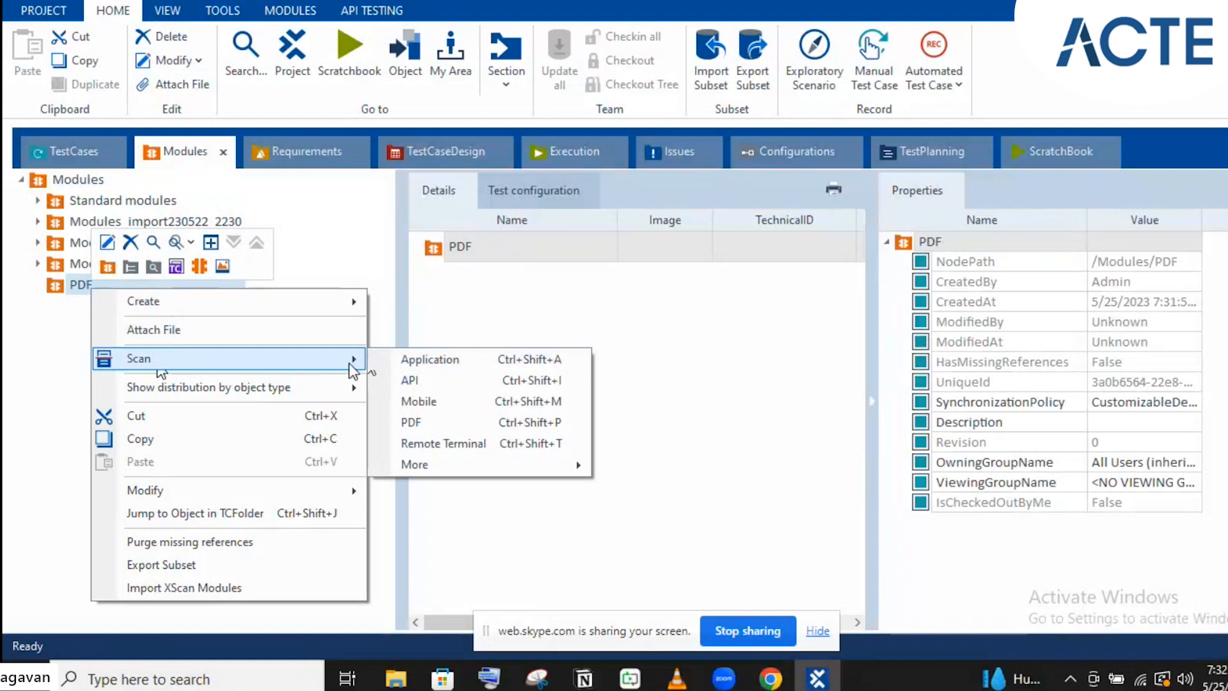
Start a PDF scan into the PDF folder and pick order_1439961 from Downloads
click(414, 423)
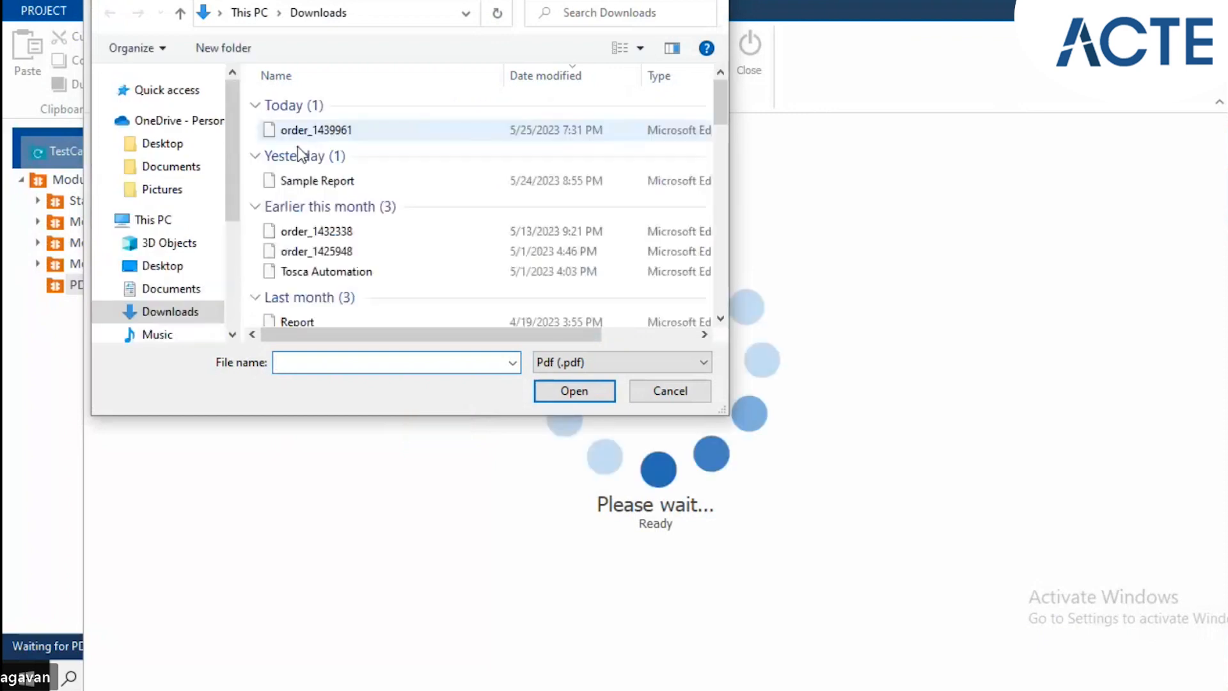
click(350, 131)
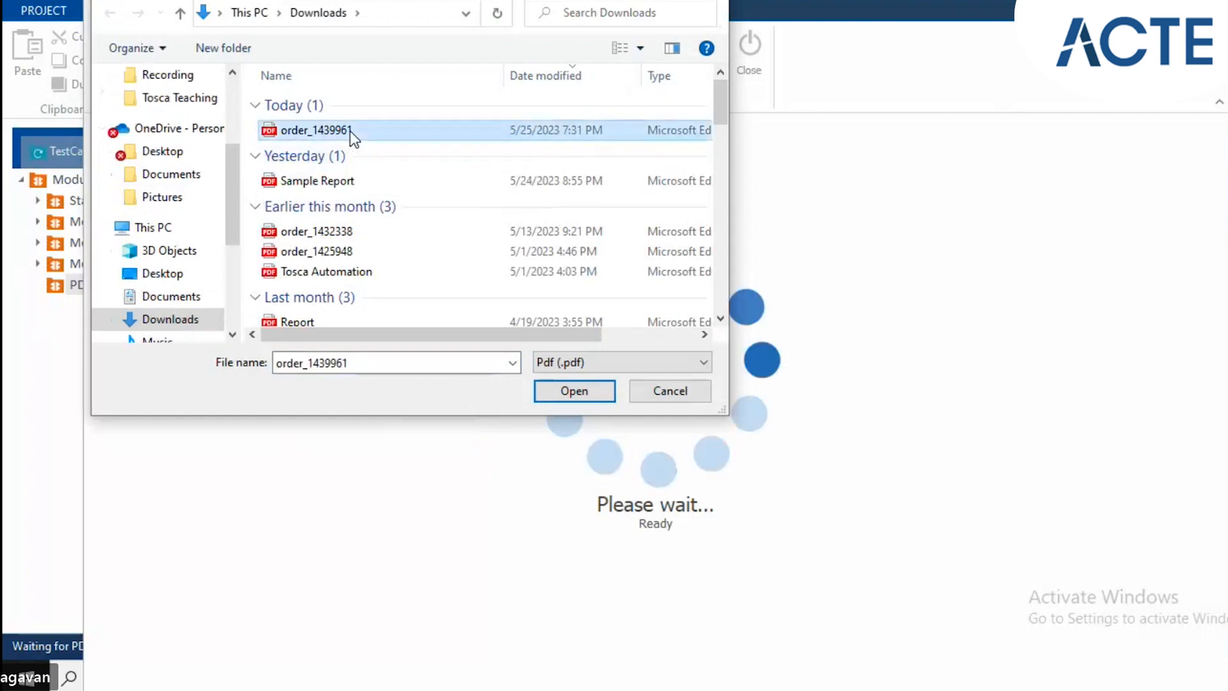
Open the chosen order_1439961 invoice in XScan for scanning
click(571, 393)
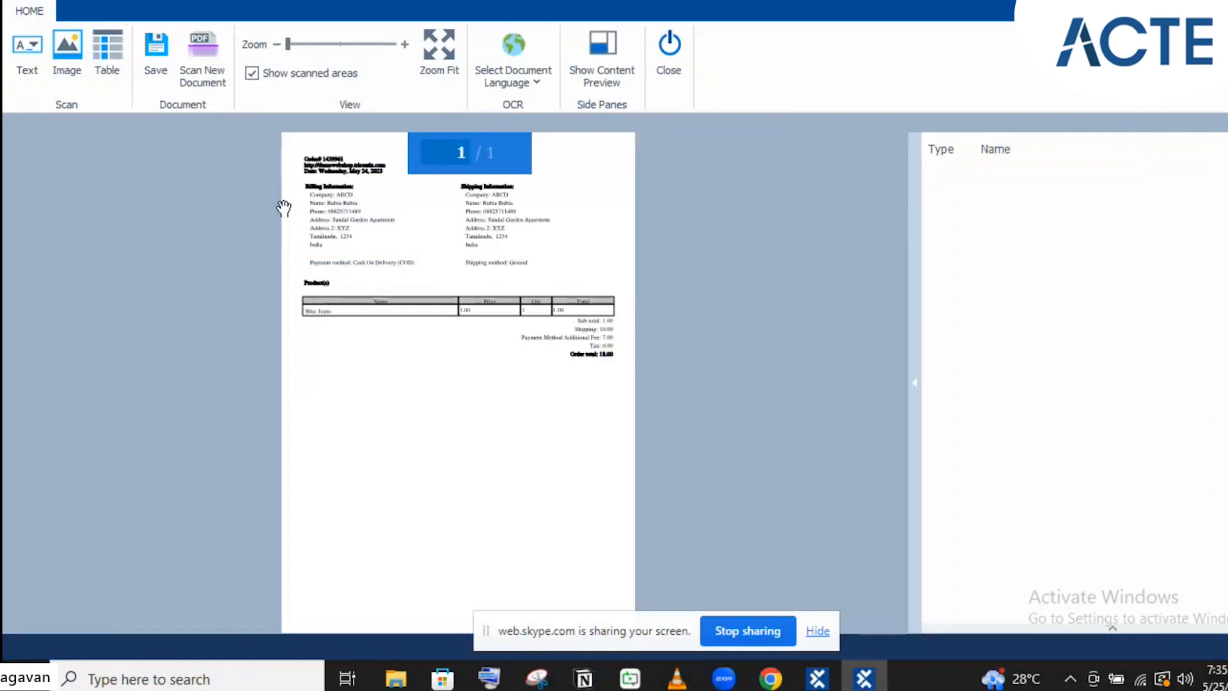
Zoom the invoice in and mark the 'Payment method:' label as text area PDF Area 1
click(312, 45)
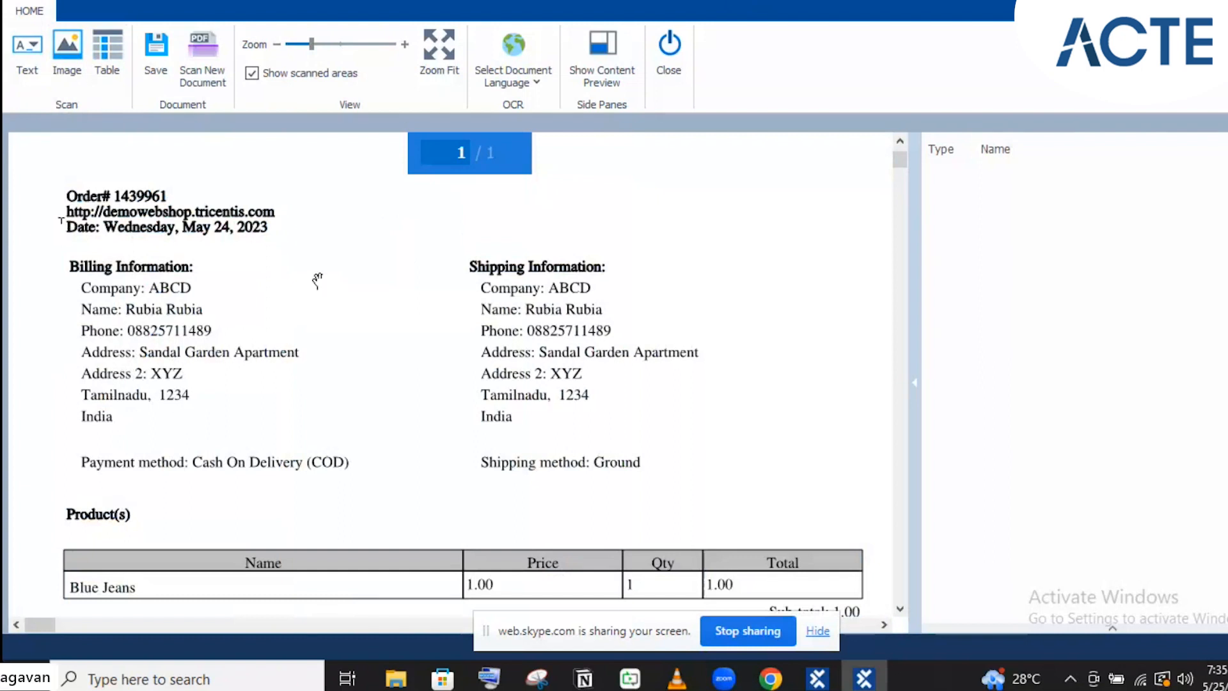
click(24, 70)
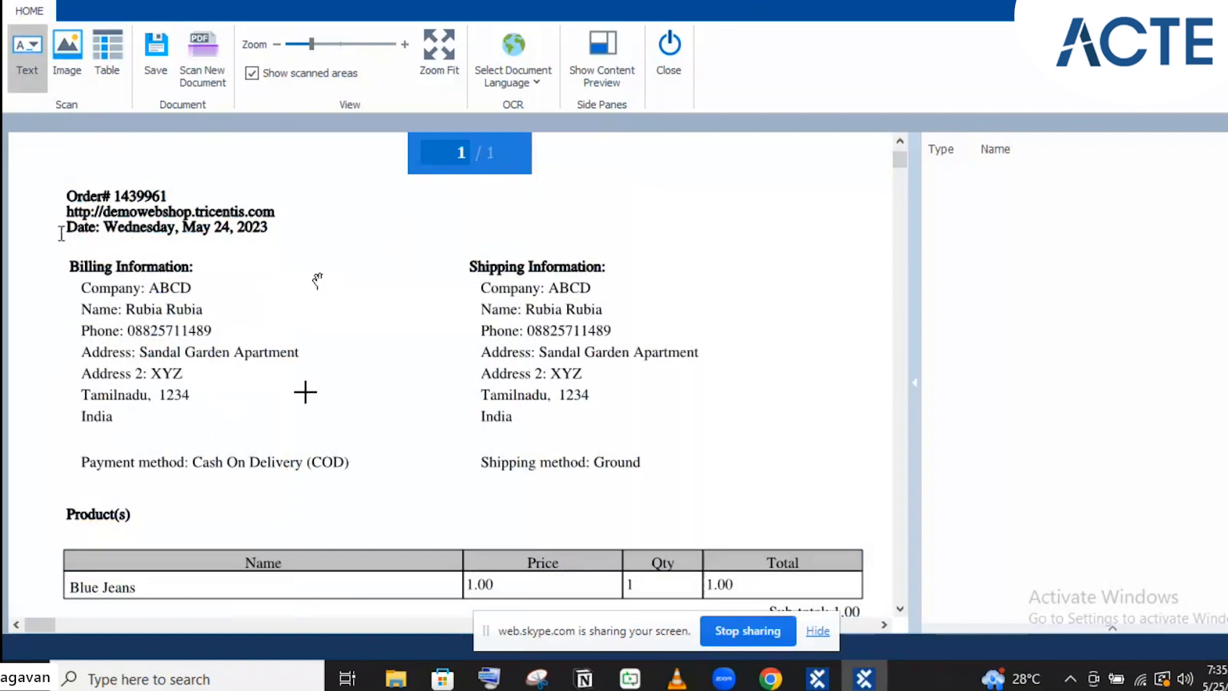
drag(70, 446, 187, 479)
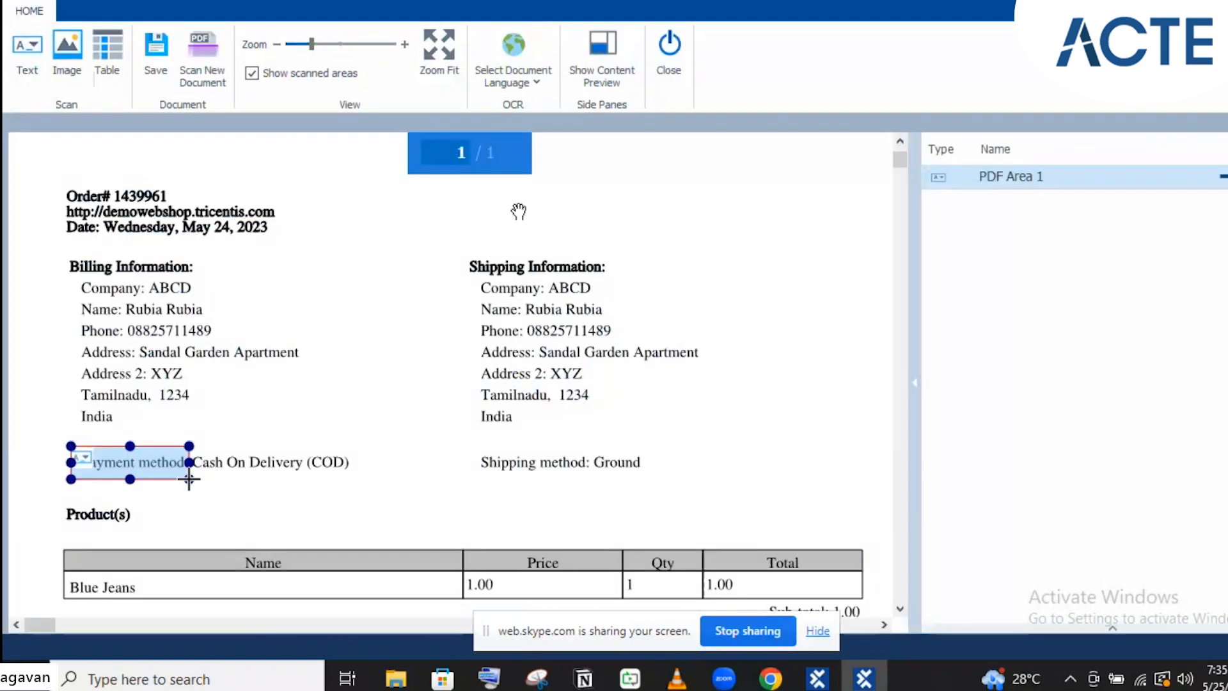
scroll(628, 258, down, 1)
scroll(629, 258, up, 1)
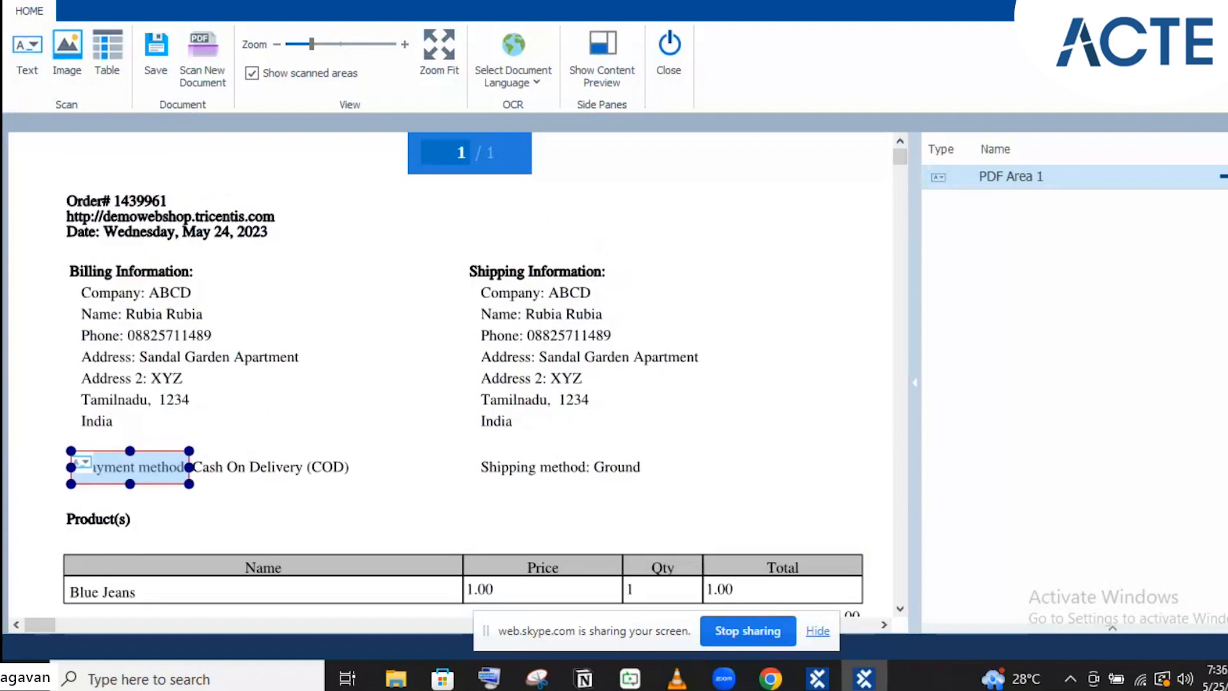
click(78, 65)
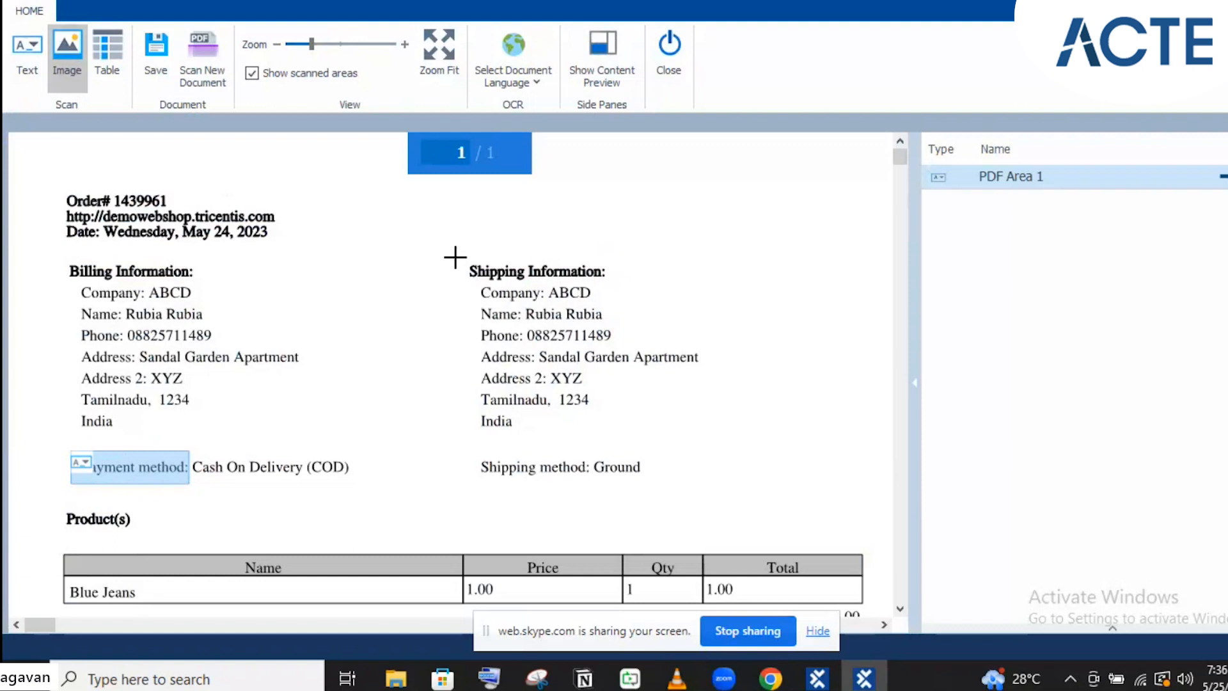
Mark 'Shipping Information:' as an image area and the Products table as a table area
drag(463, 265, 634, 278)
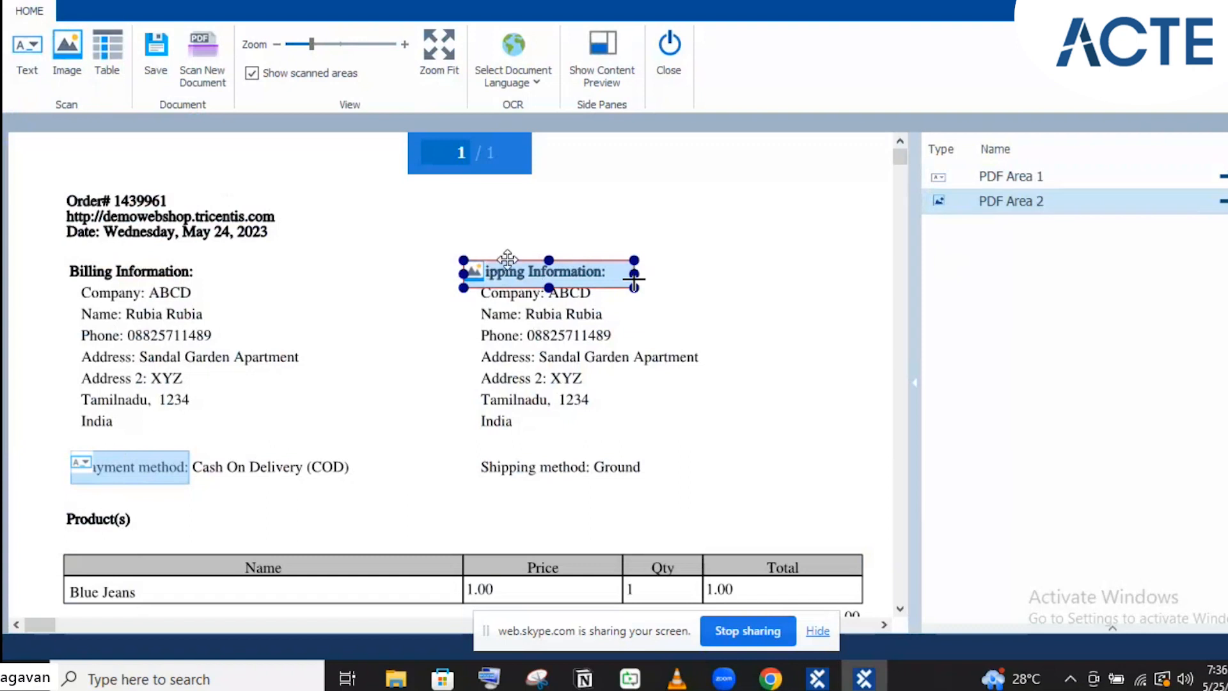
click(101, 74)
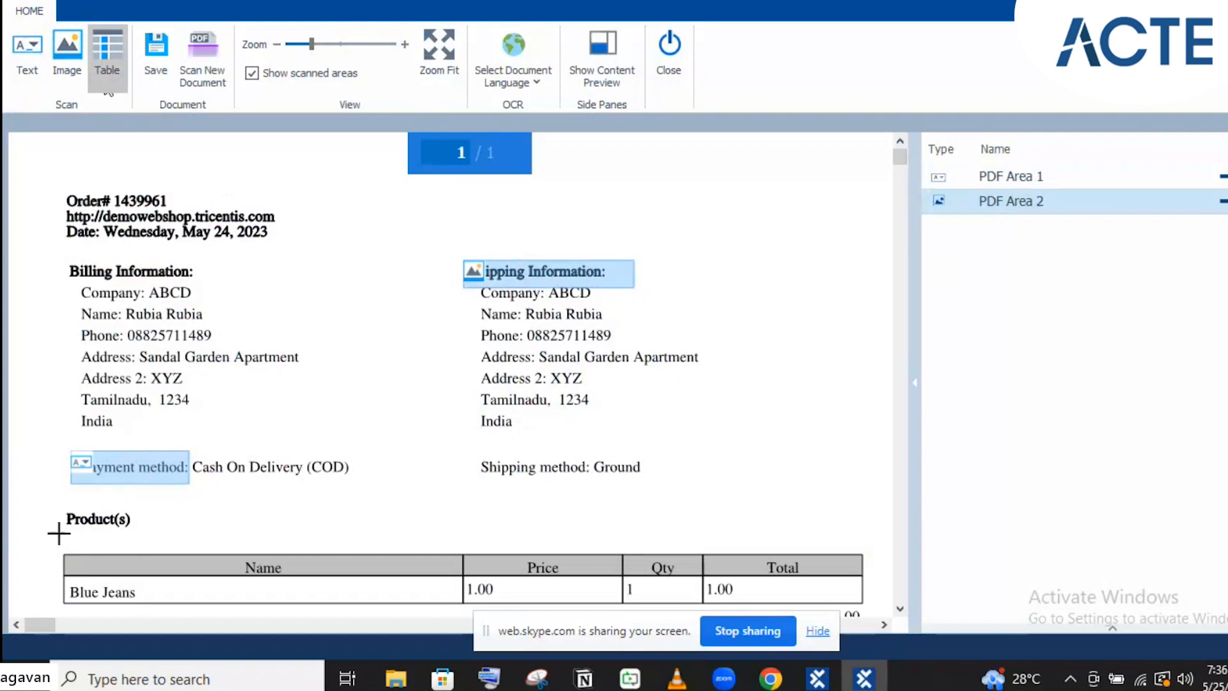
drag(59, 541, 866, 603)
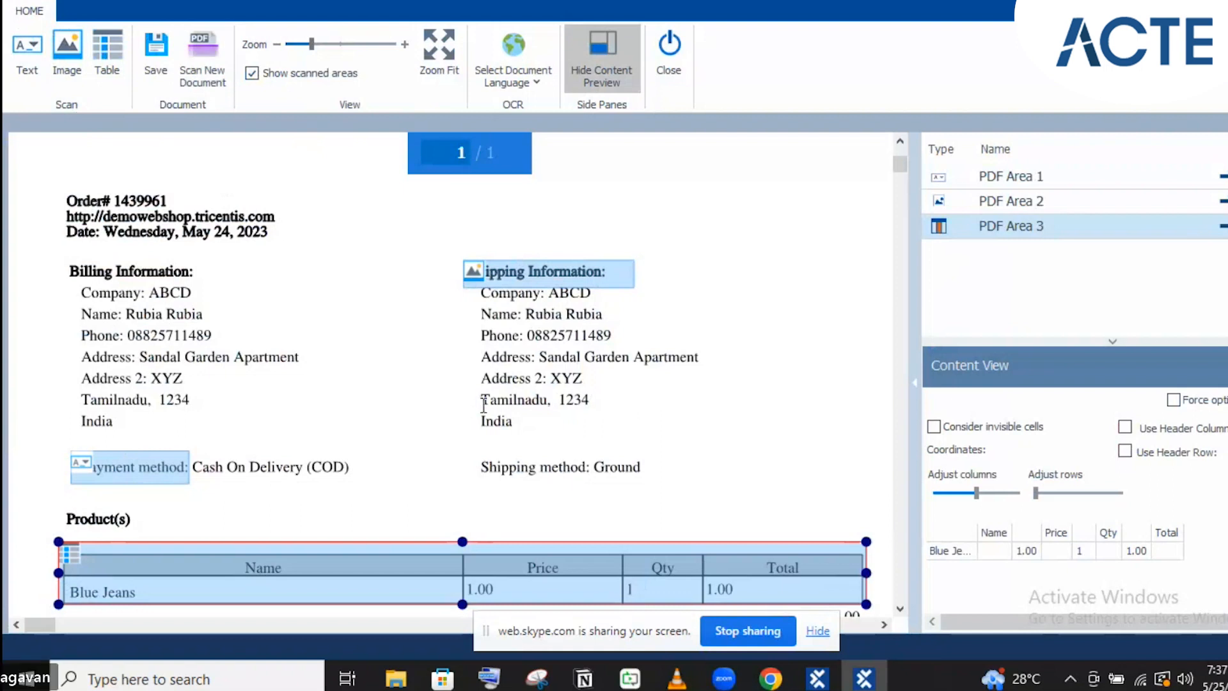
scroll(481, 405, down, 1)
scroll(481, 404, down, 2)
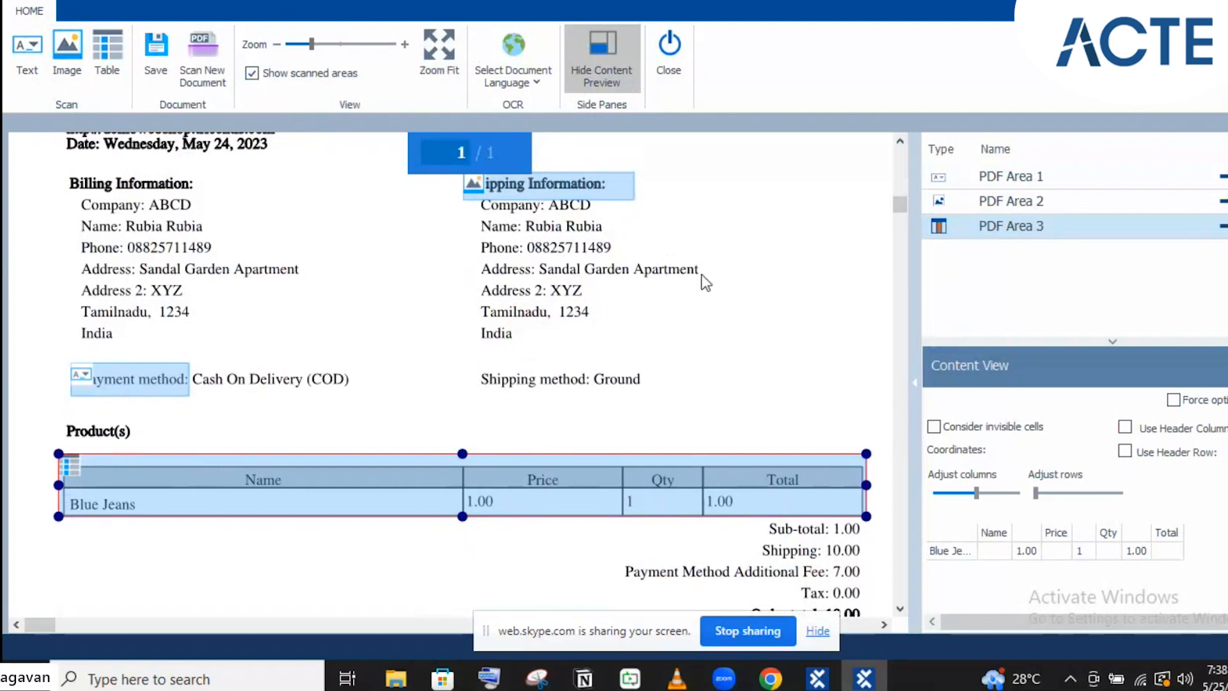
Fit the whole invoice page in view and keep English as the document language
click(433, 63)
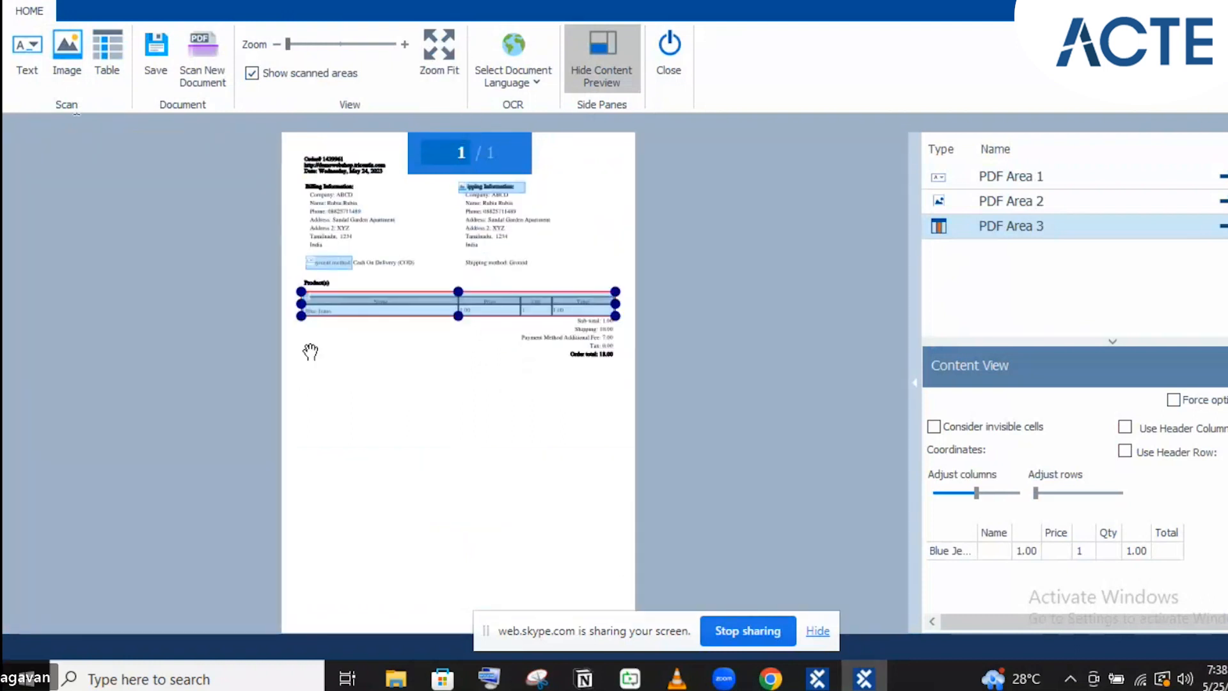
click(507, 70)
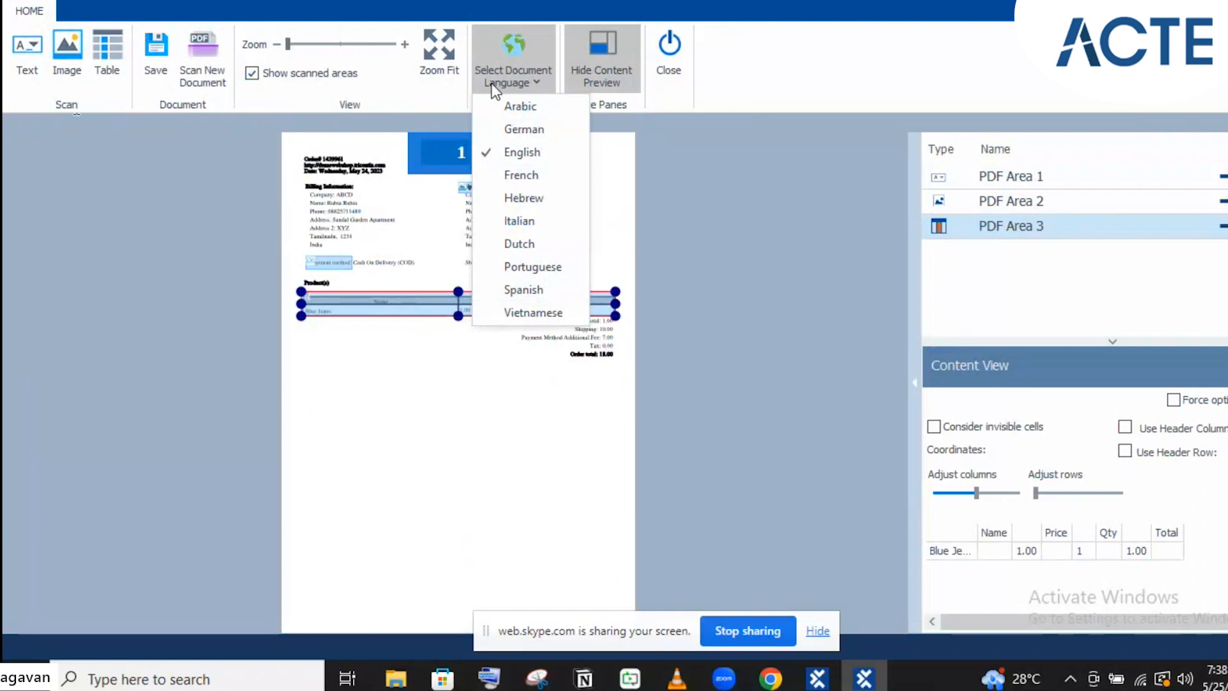
click(713, 172)
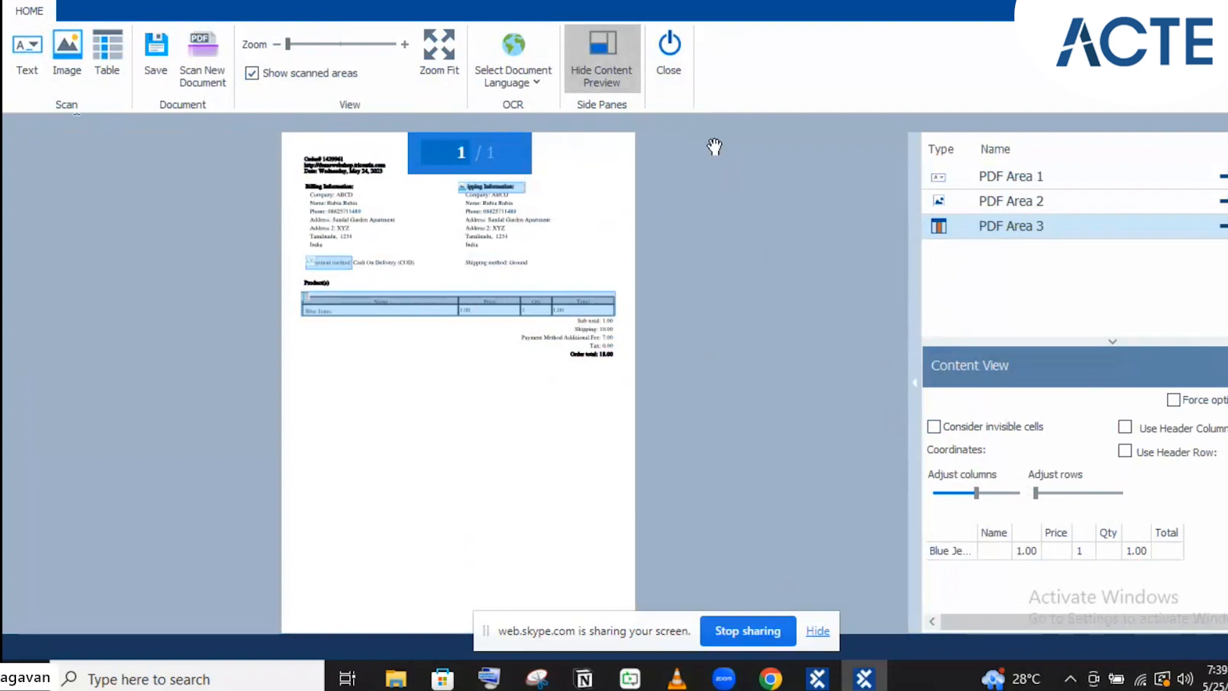
click(596, 63)
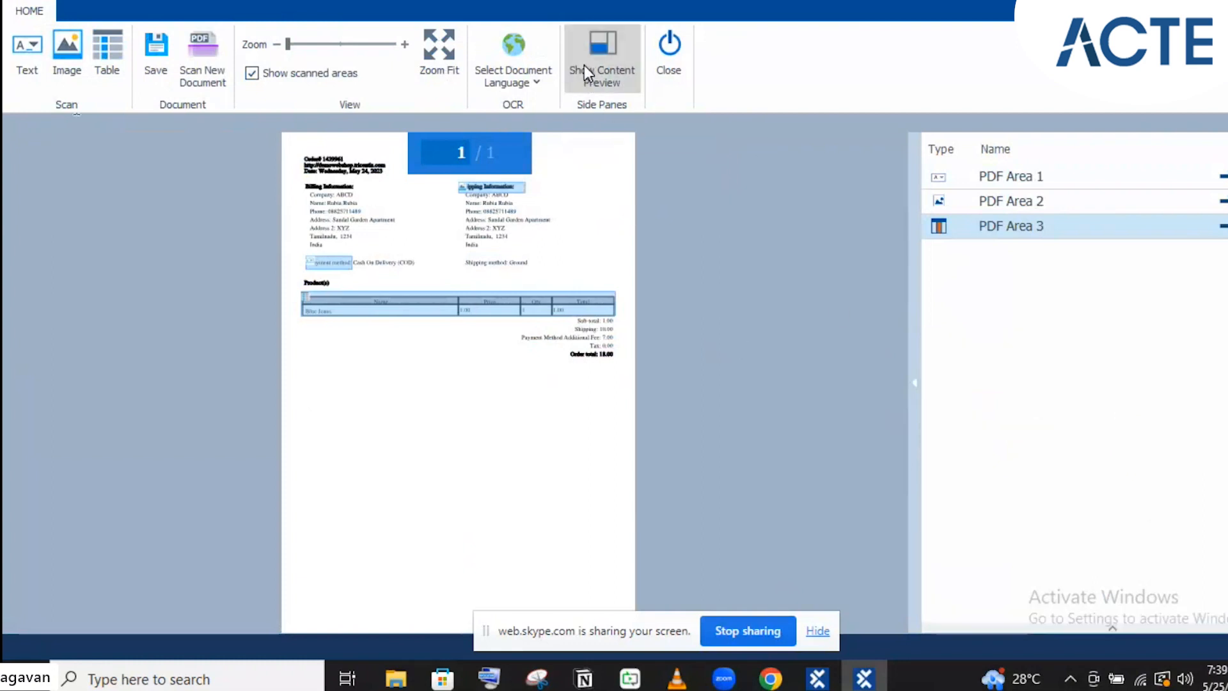
click(585, 65)
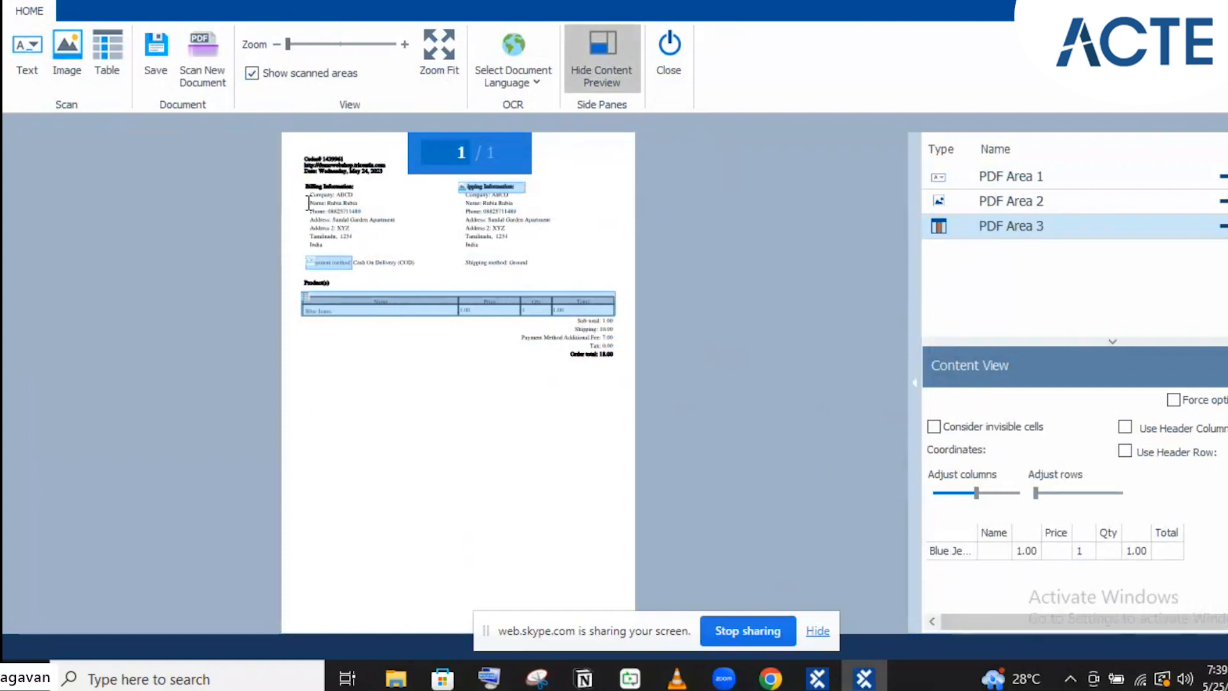
click(329, 262)
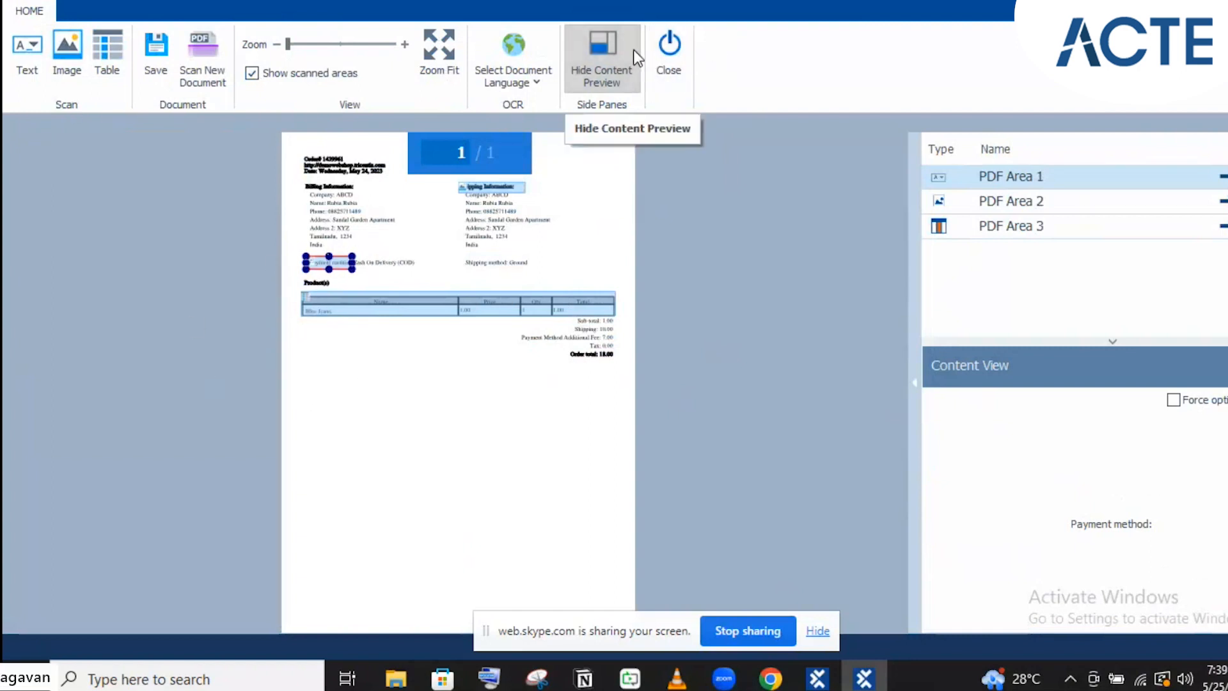
Start renaming PDF Area 1, then zoom the document in and back out
double_click(1002, 177)
click(1004, 178)
click(331, 44)
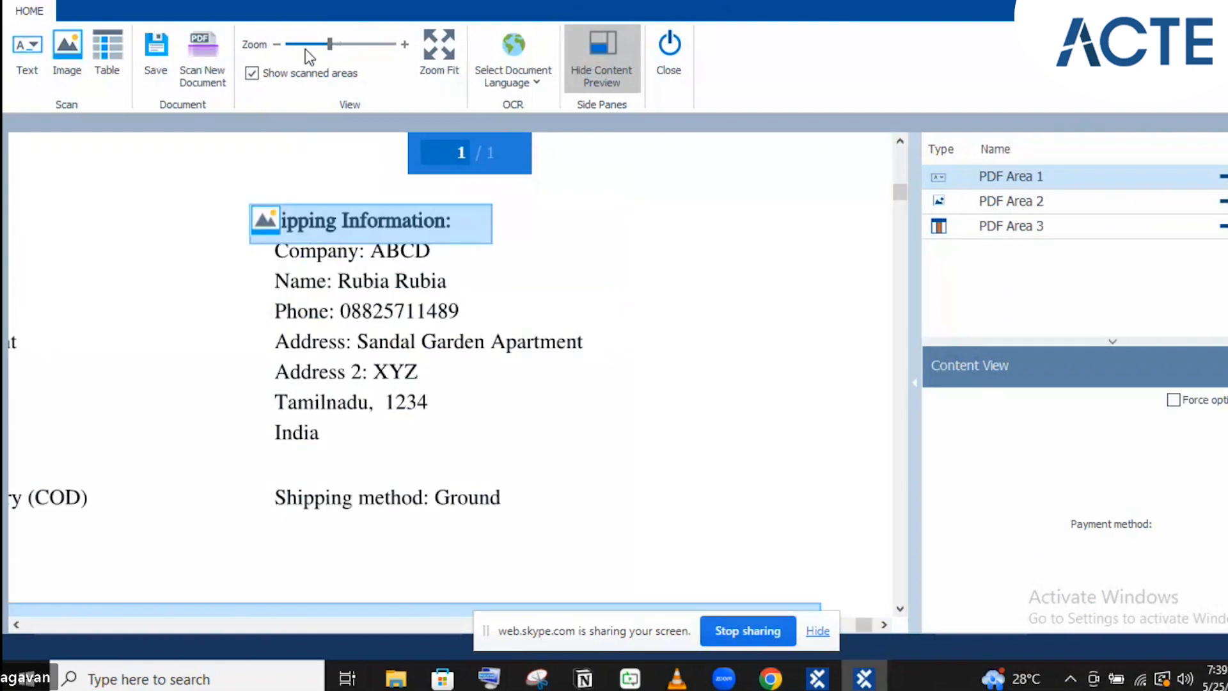
click(310, 44)
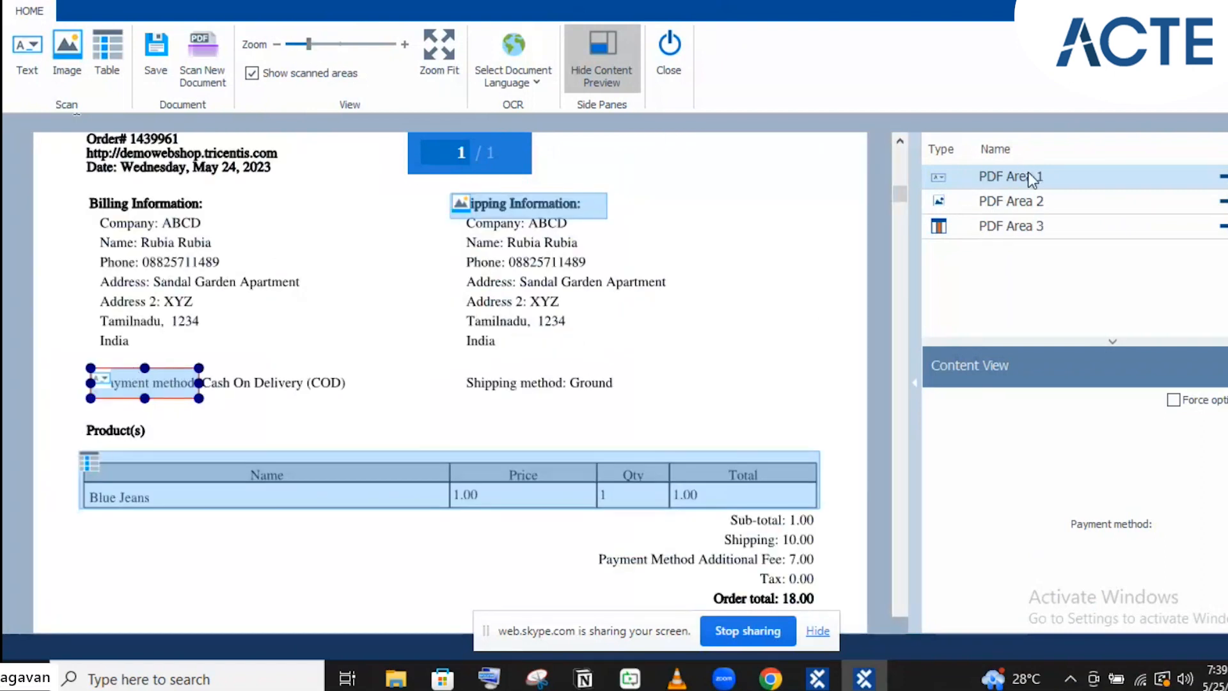
Shrink the Shipping Information image area to hug its heading, then reselect the Products table area
click(1222, 229)
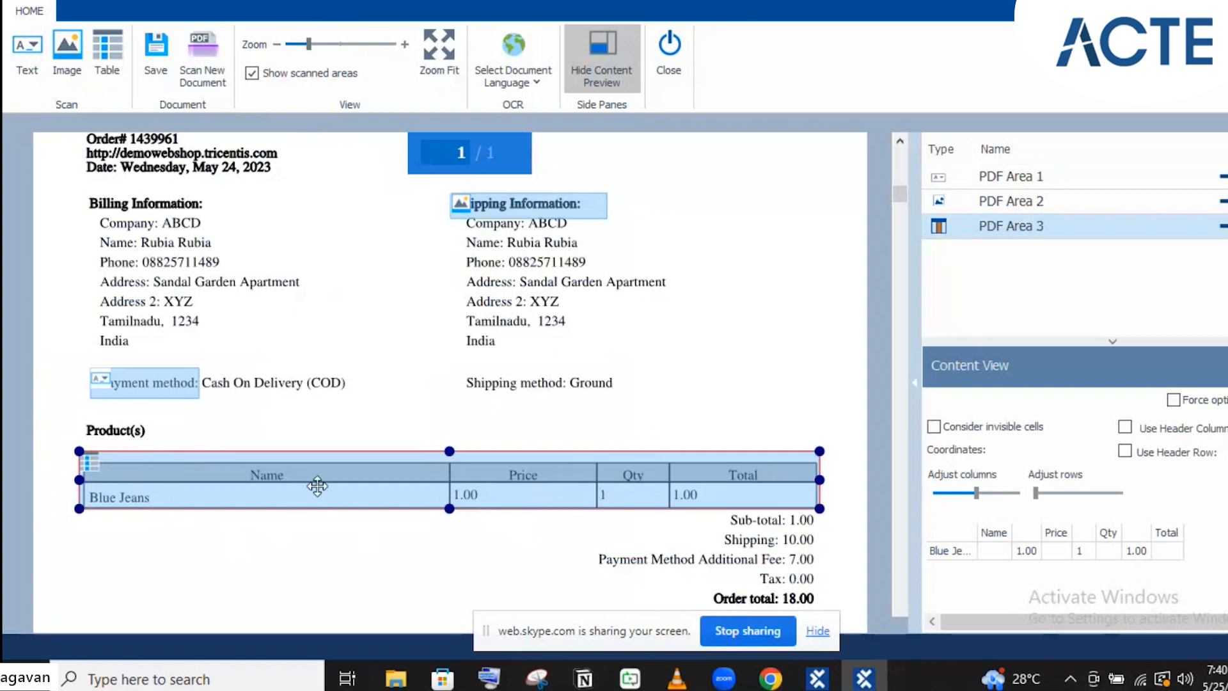
click(1223, 203)
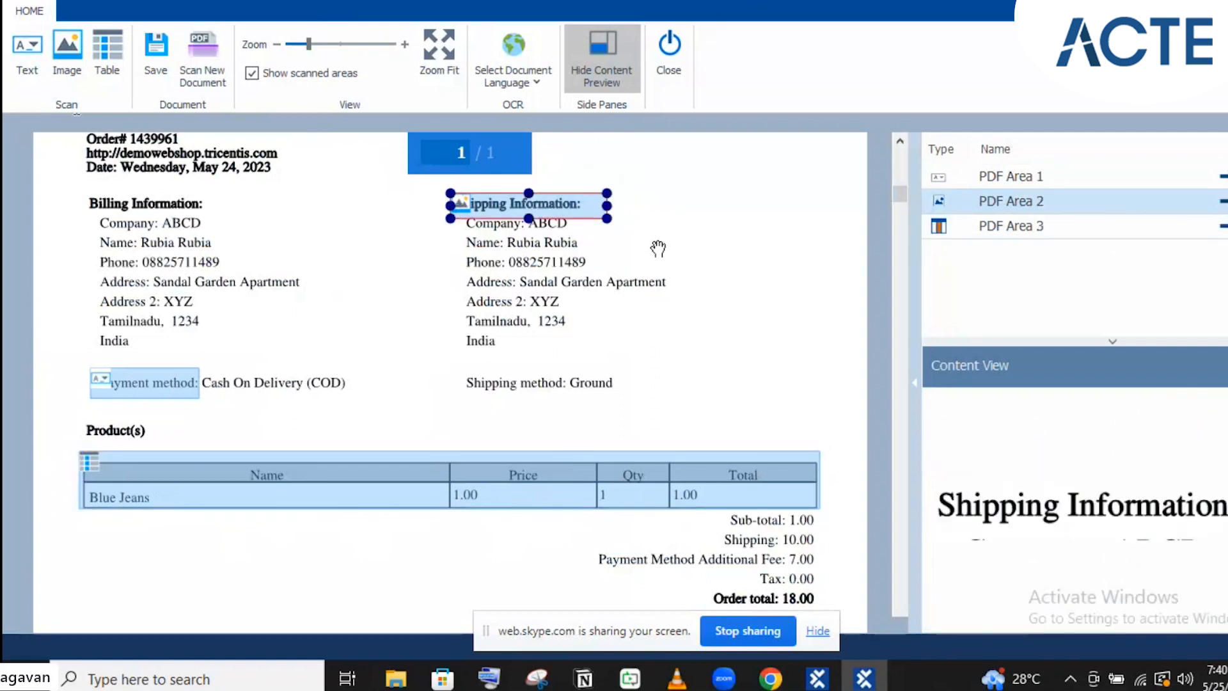
drag(606, 216, 589, 210)
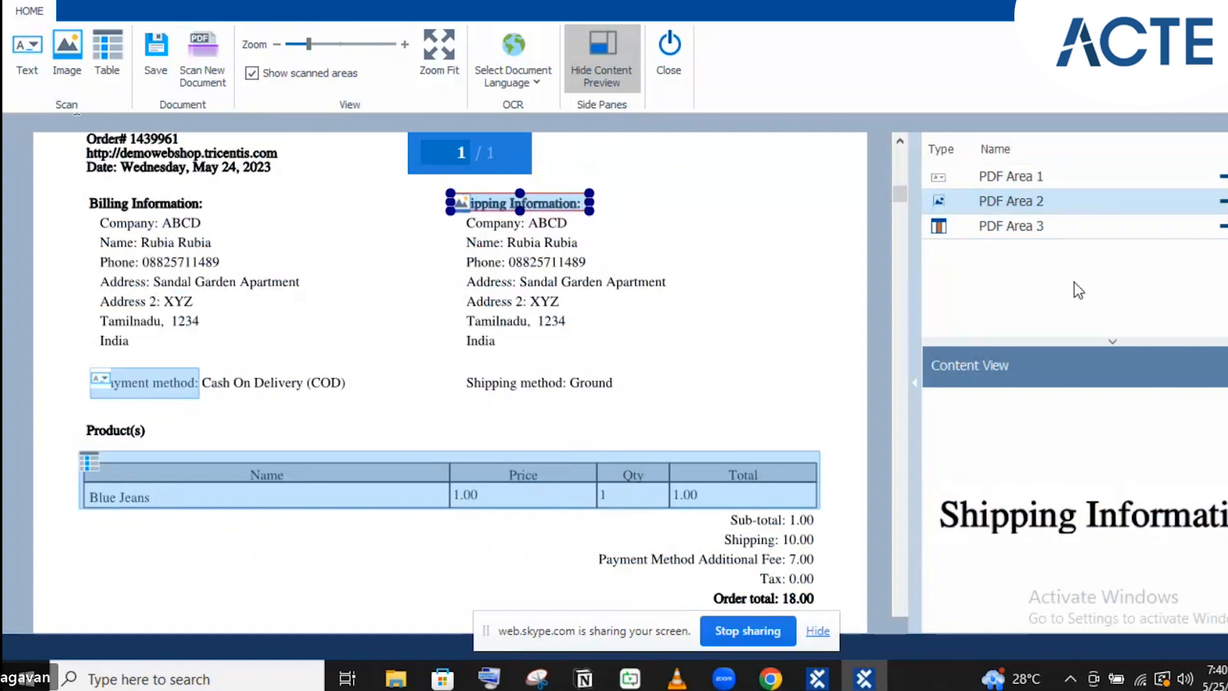
click(462, 492)
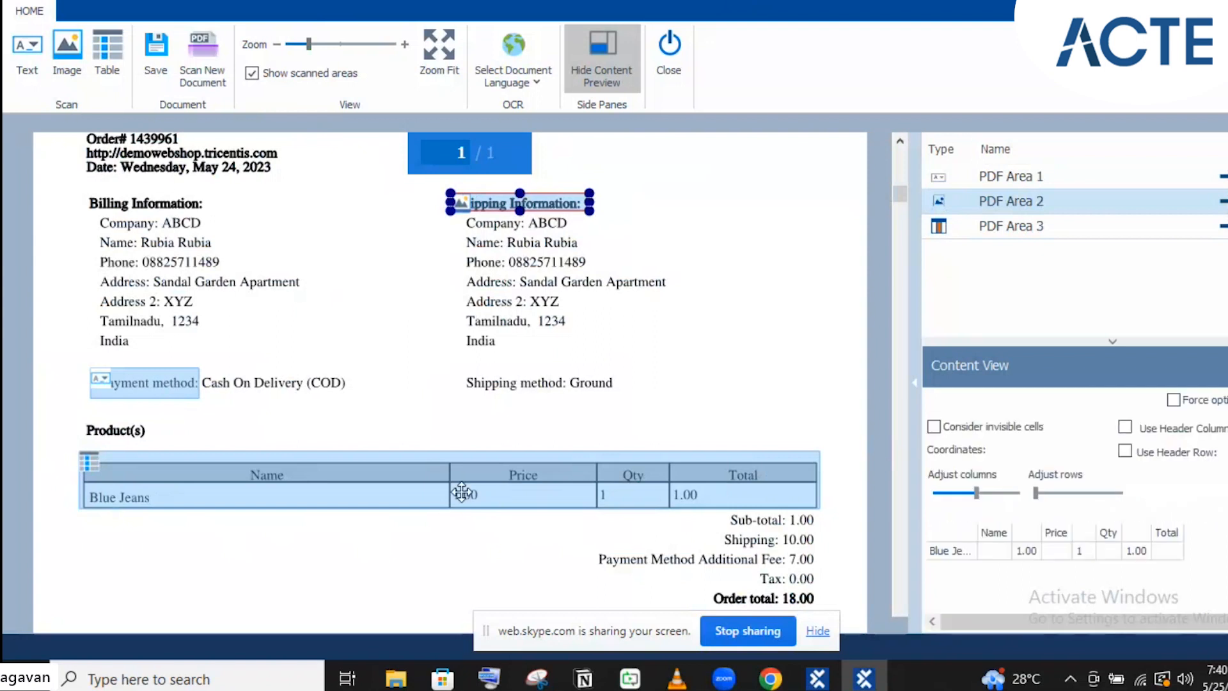
click(462, 492)
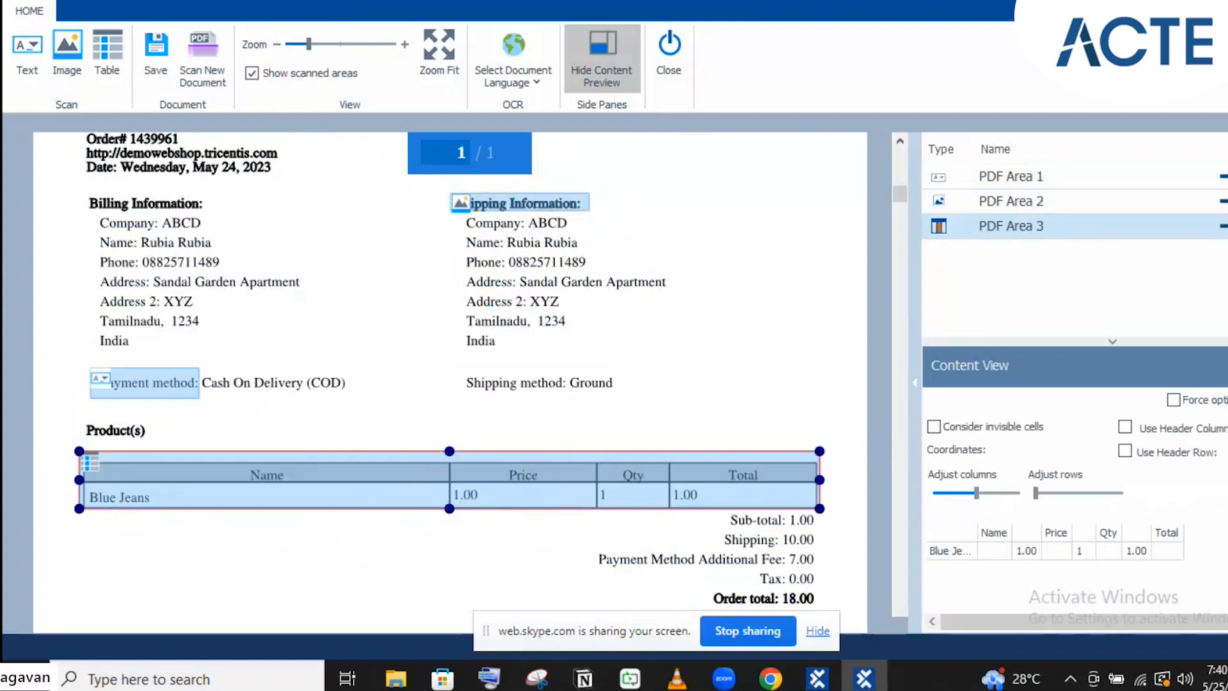
click(536, 199)
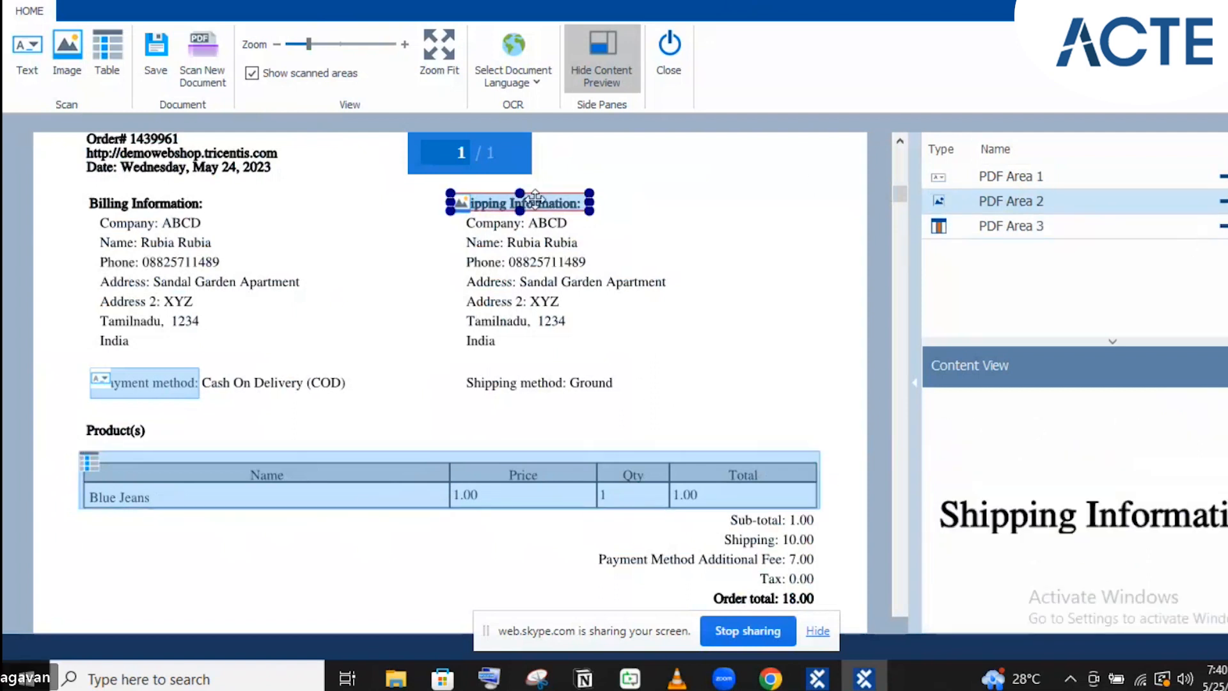
click(1224, 226)
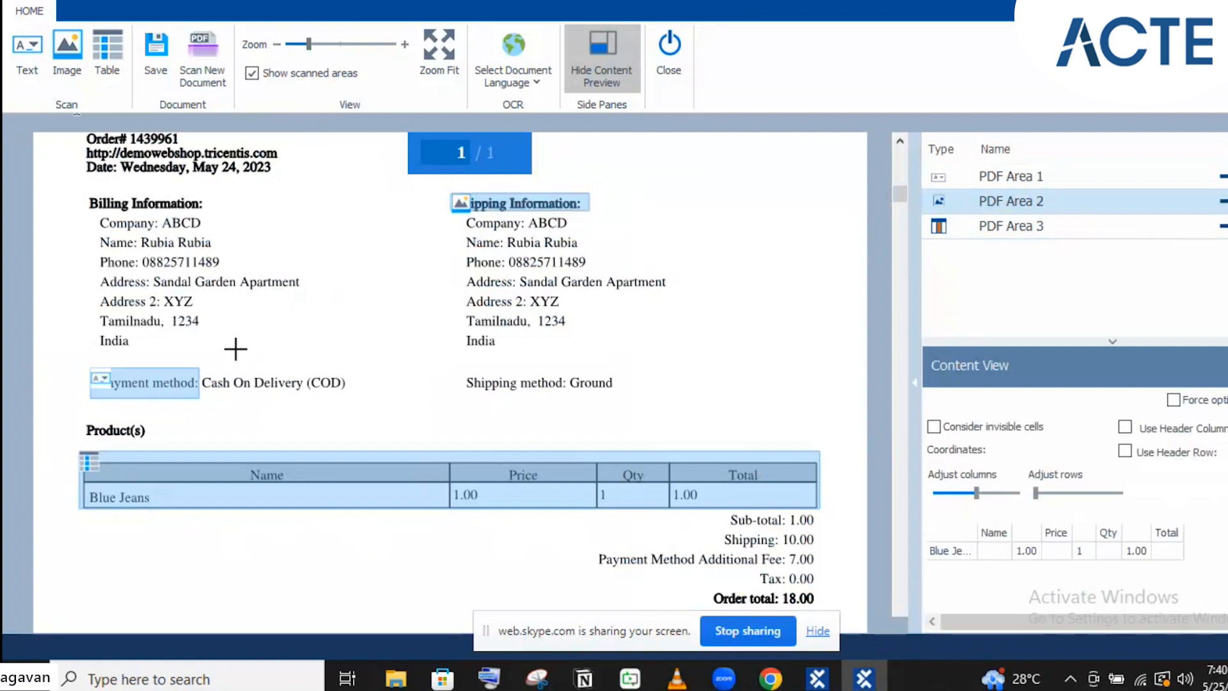
click(236, 461)
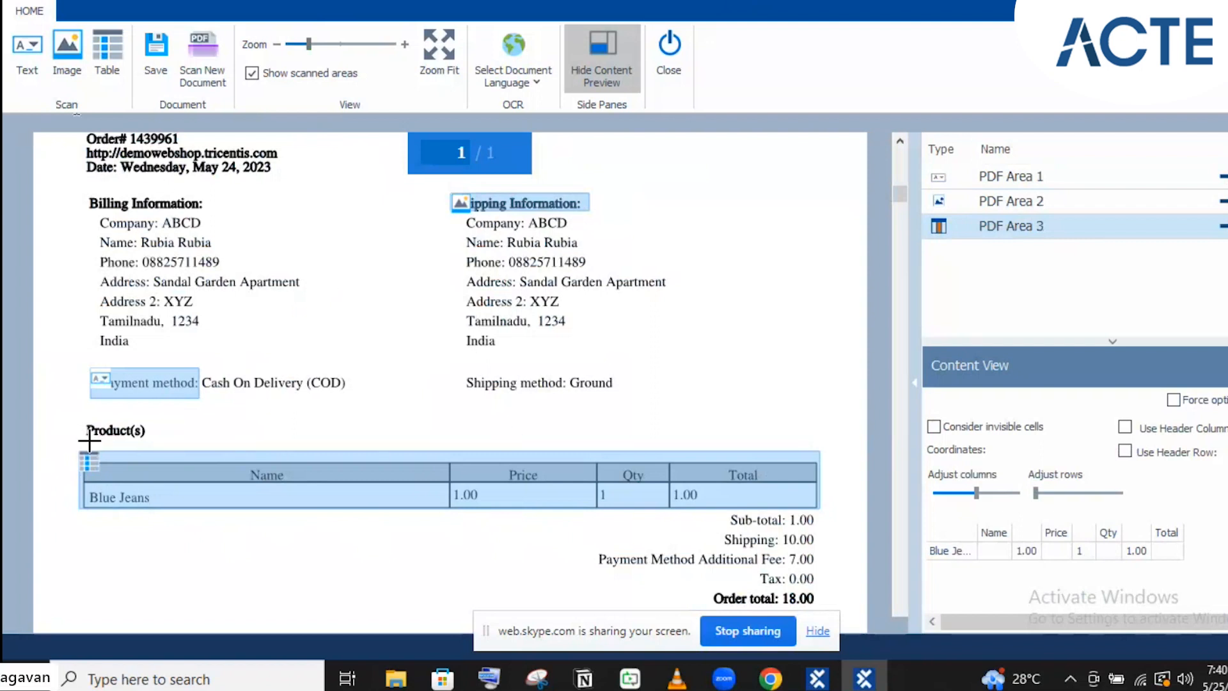
Redraw PDF Area 3 from the 'Product(s)' heading to the Products table's right edge
drag(76, 417, 823, 504)
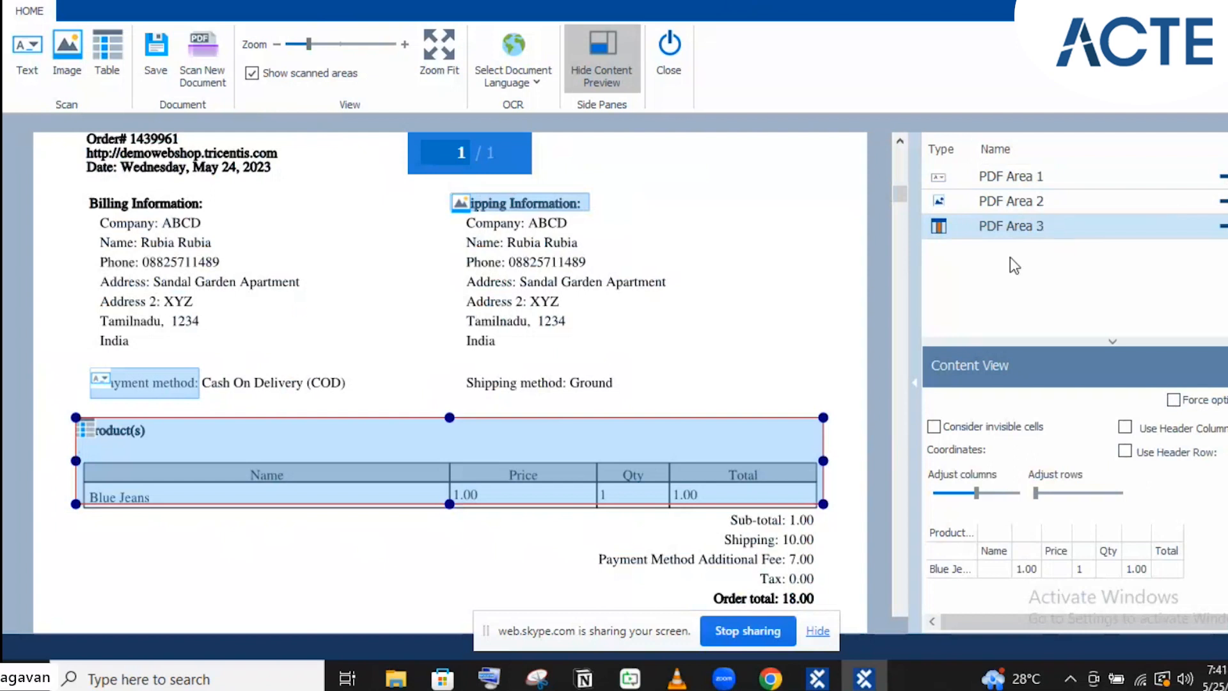
Delete the Payment method, Shipping Information and Products table scan areas, leaving no areas
key(ctrl+s)
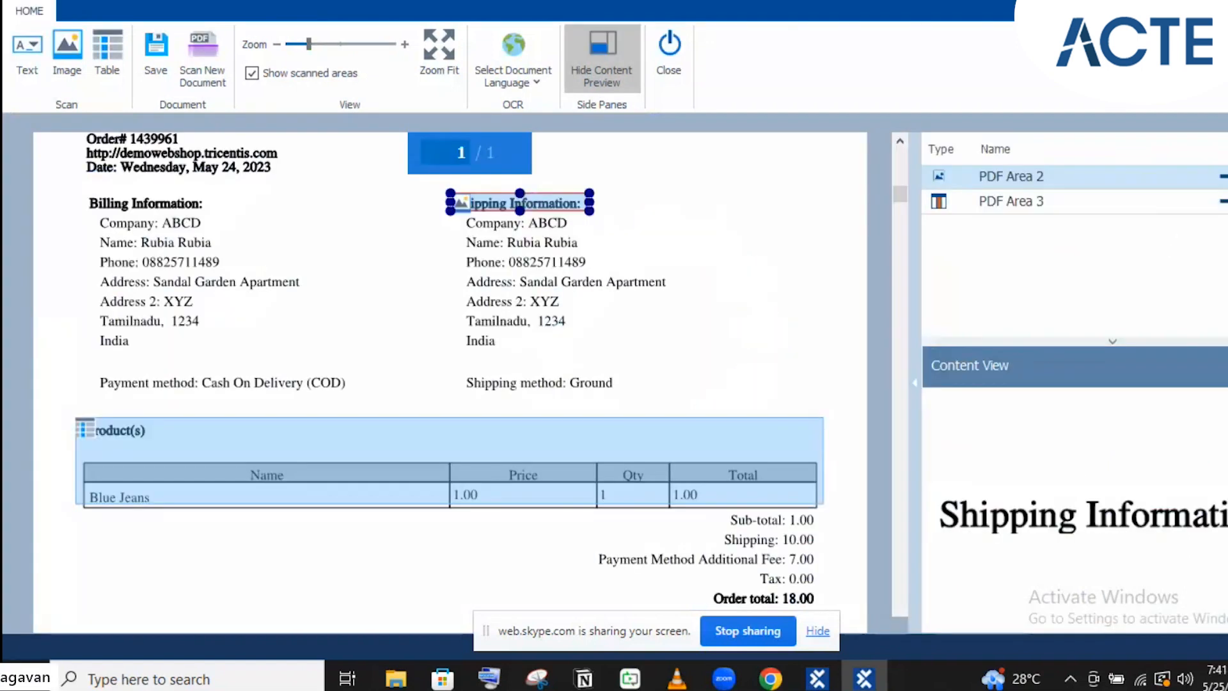
key(Delete)
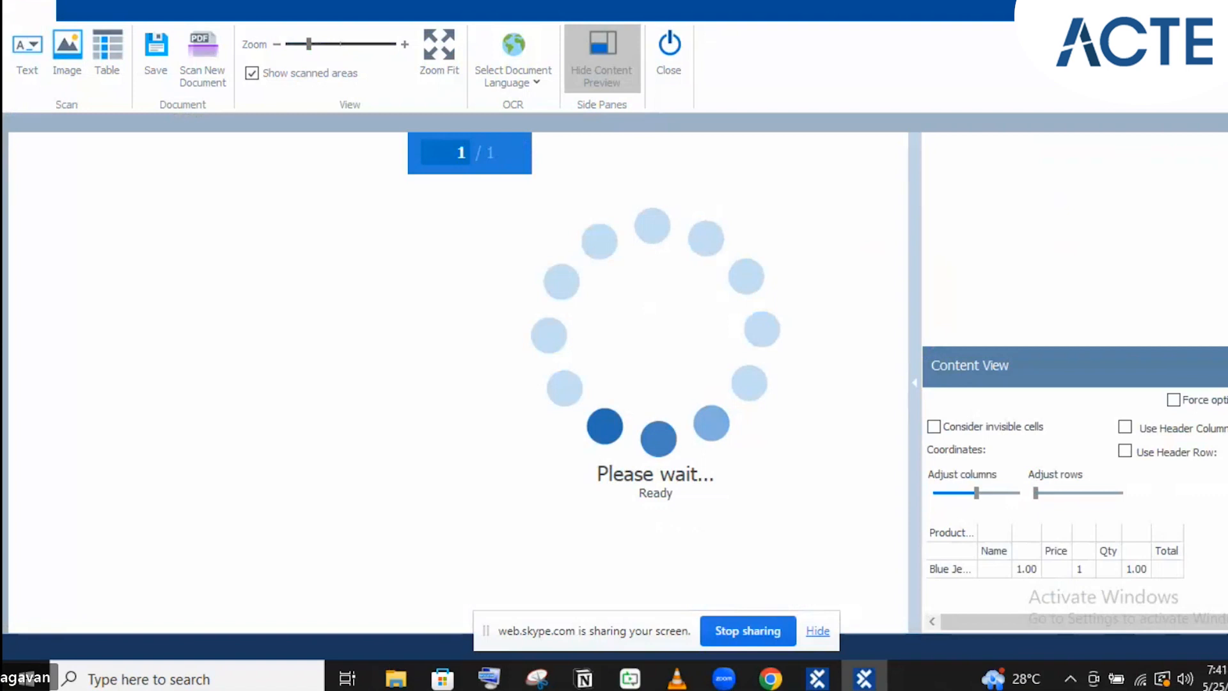
key(Delete)
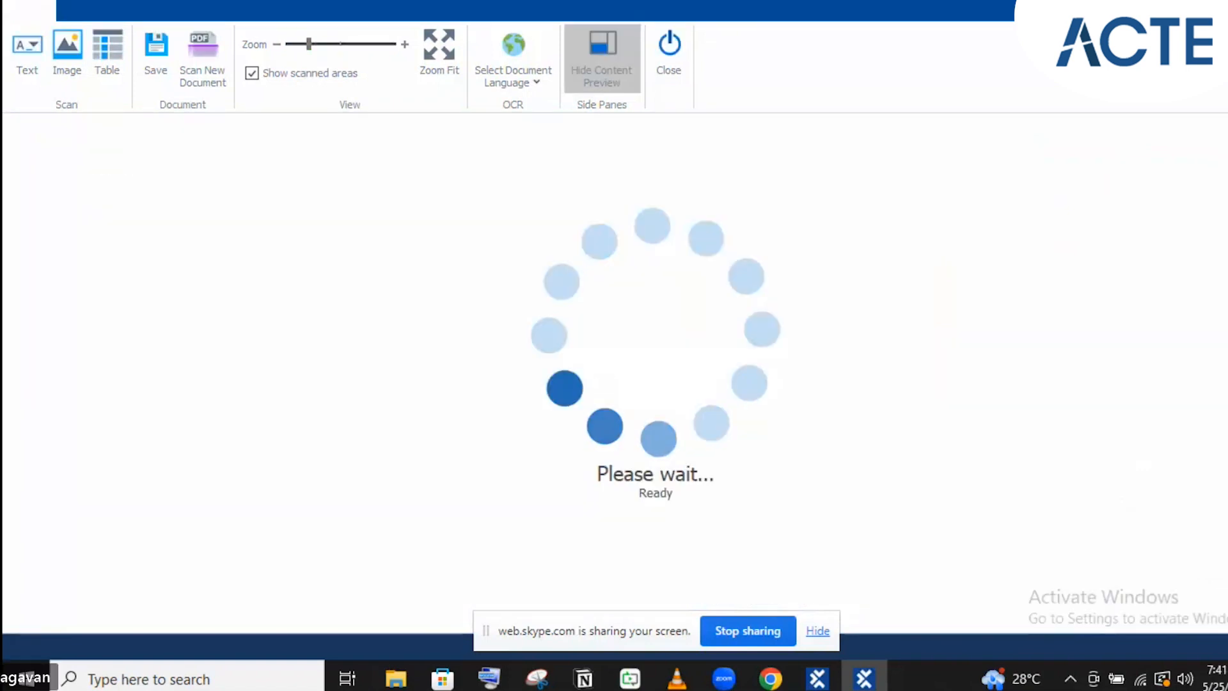
scroll(513, 305, up, 1)
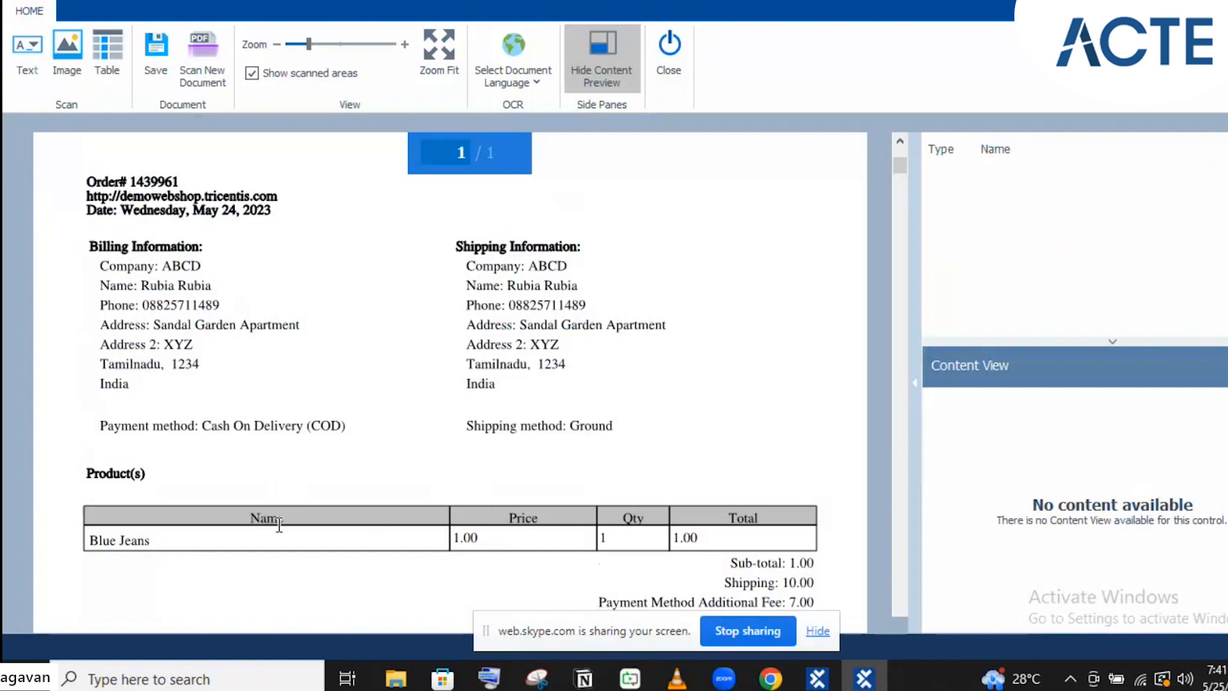
scroll(279, 524, down, 1)
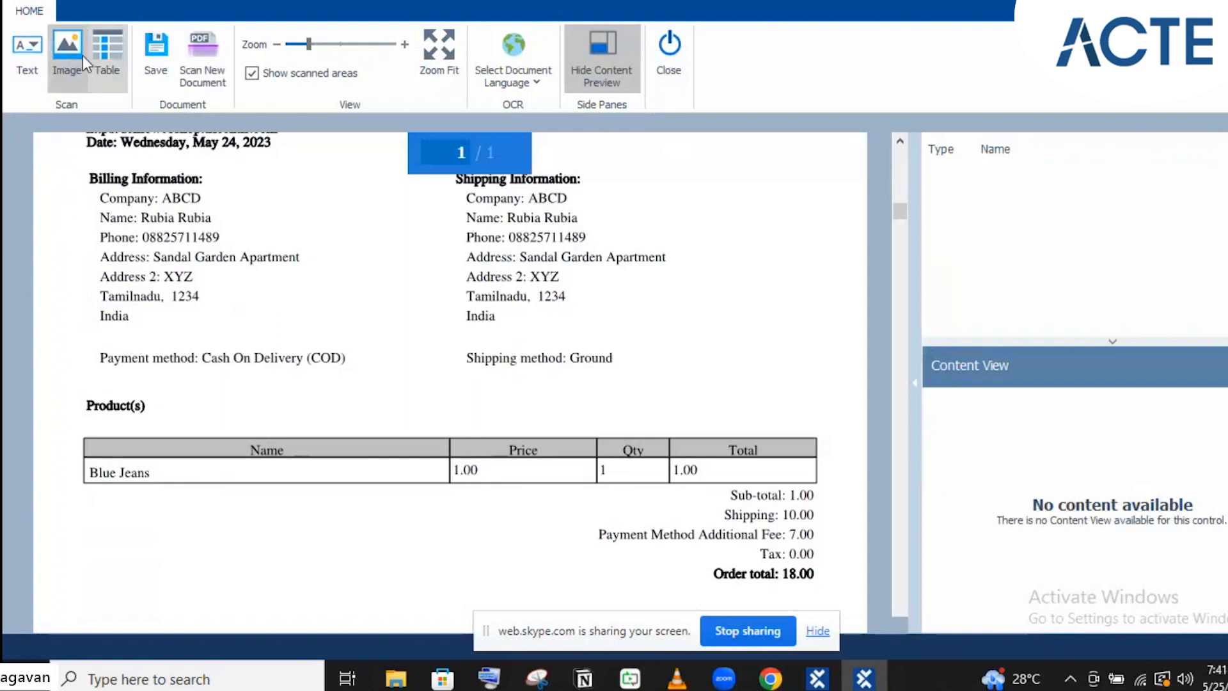
Draw a text area over 'Cash On Delivery (COD)' and name it Payment Method
click(23, 49)
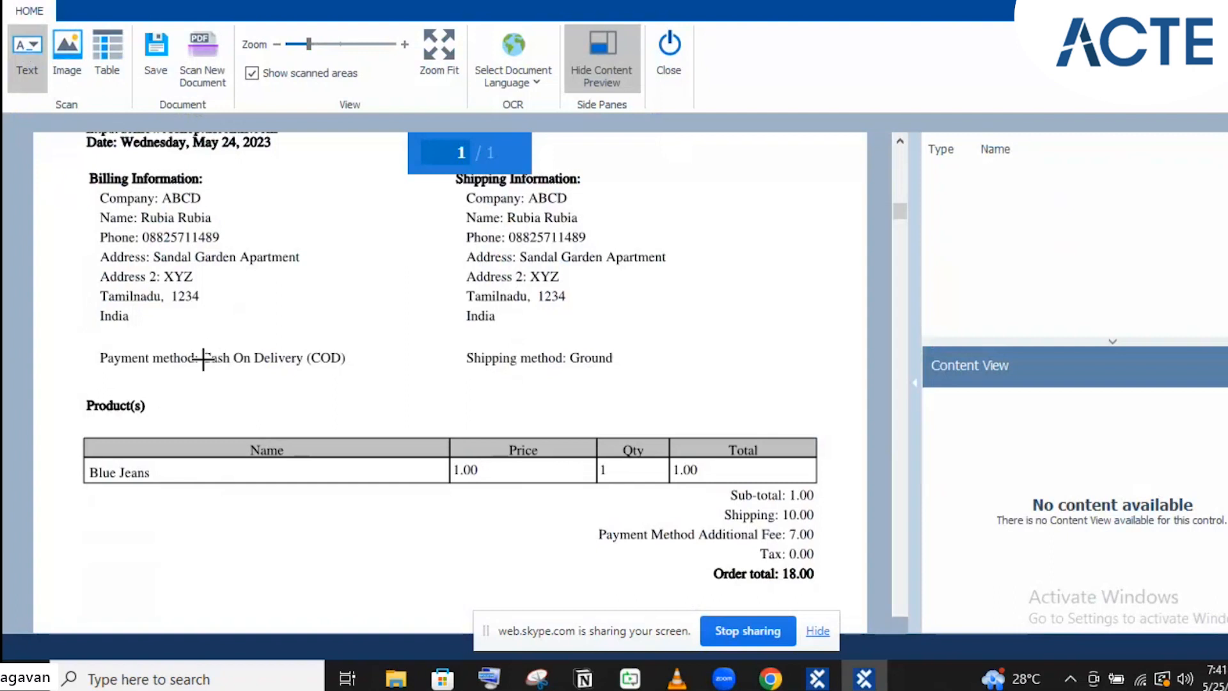
drag(198, 345, 348, 371)
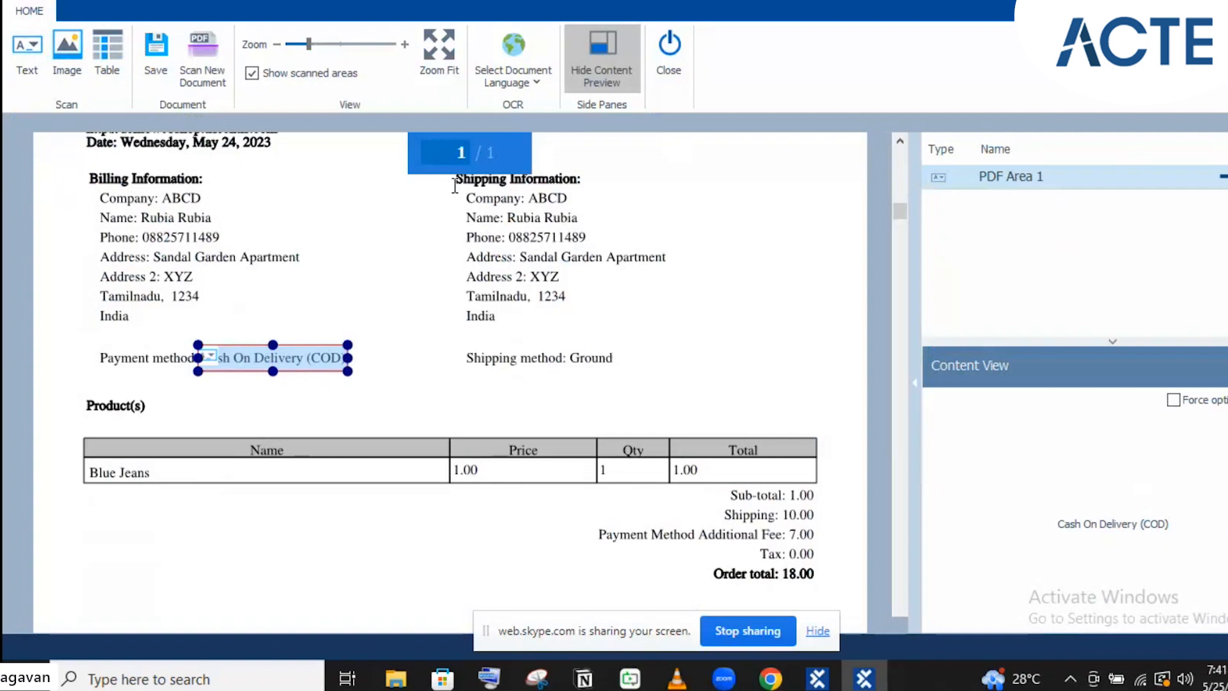
click(1041, 173)
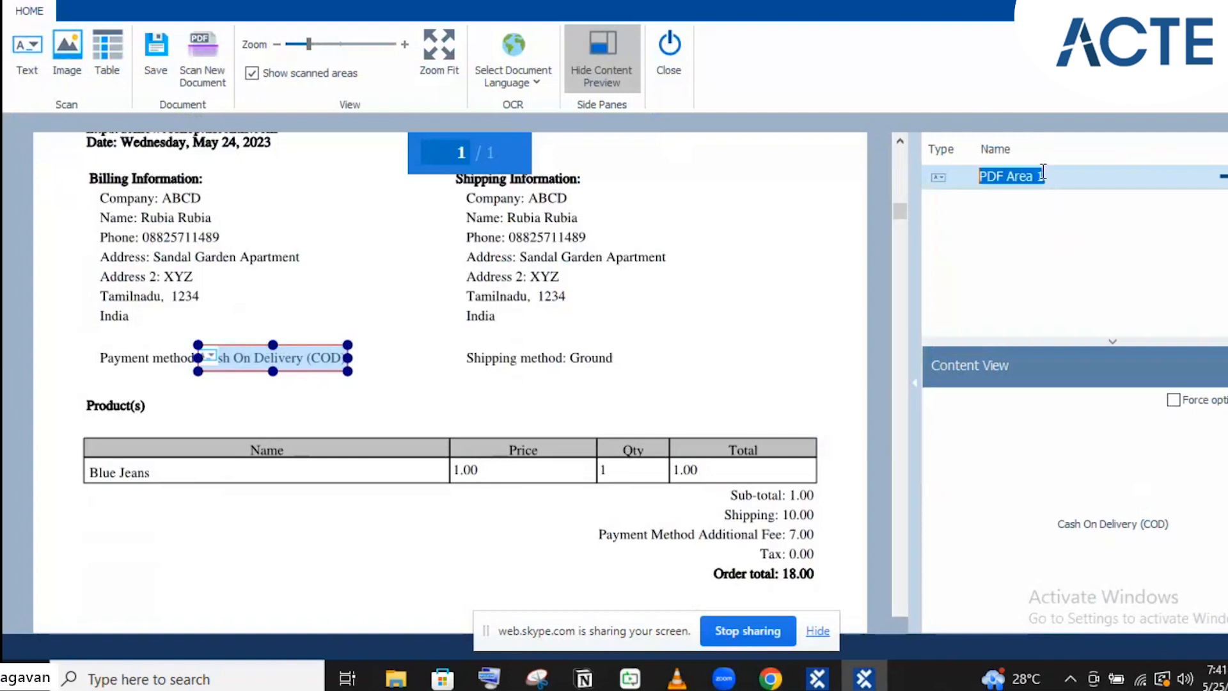
text(Payment)
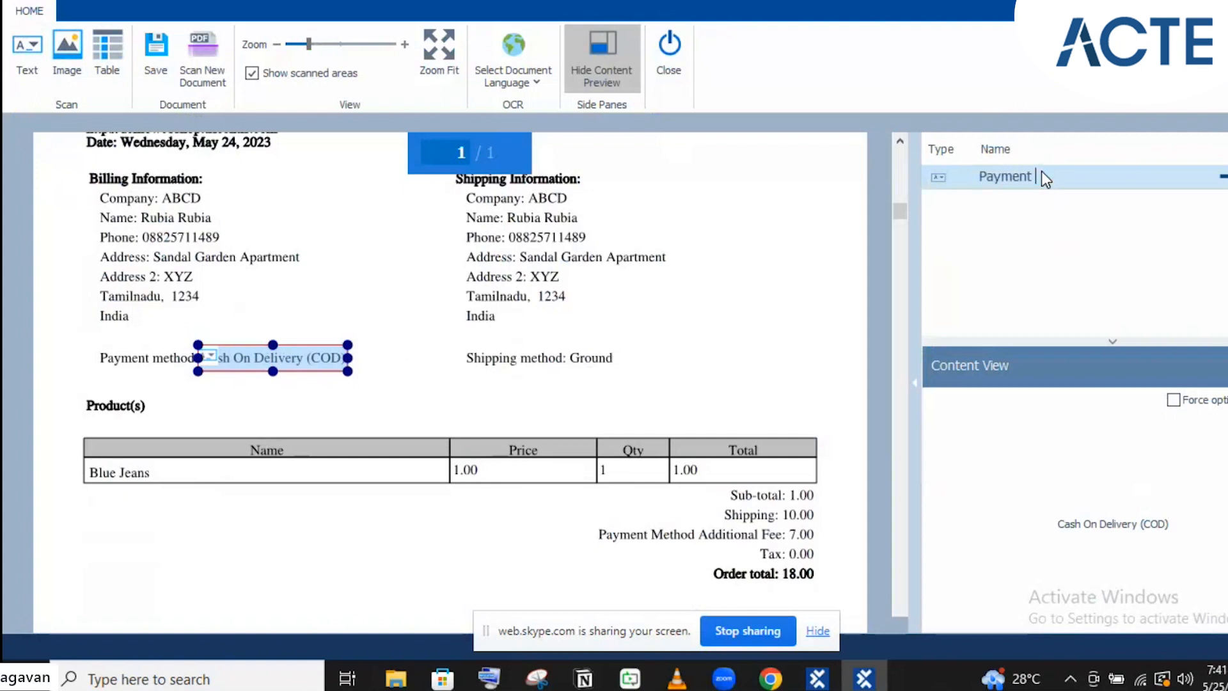
text( Method)
click(26, 72)
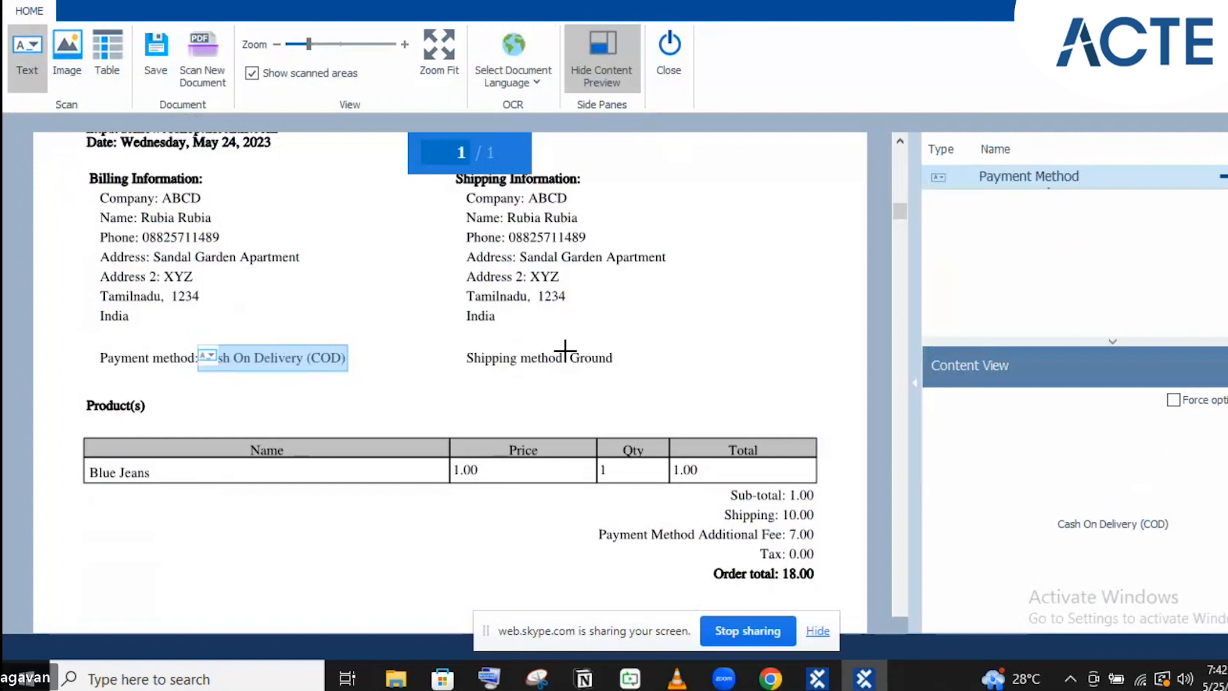
Mark the shipping value 'Ground' as a text area and name it Shipping Method
drag(565, 342, 642, 381)
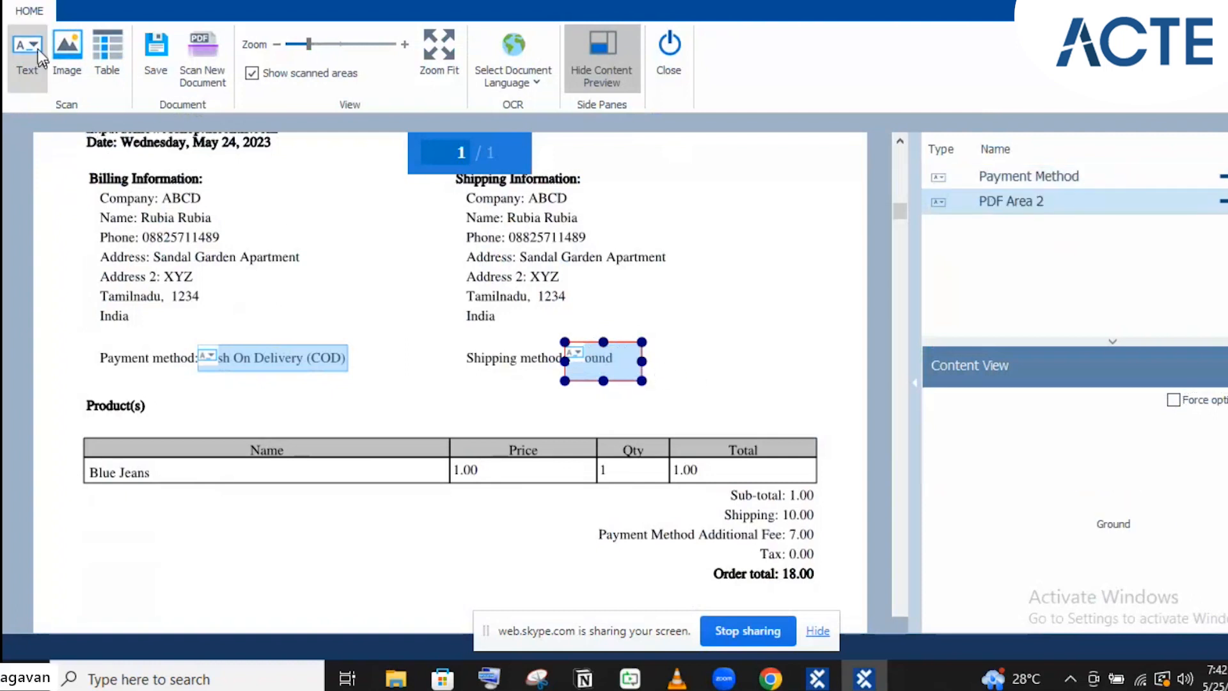
click(1041, 203)
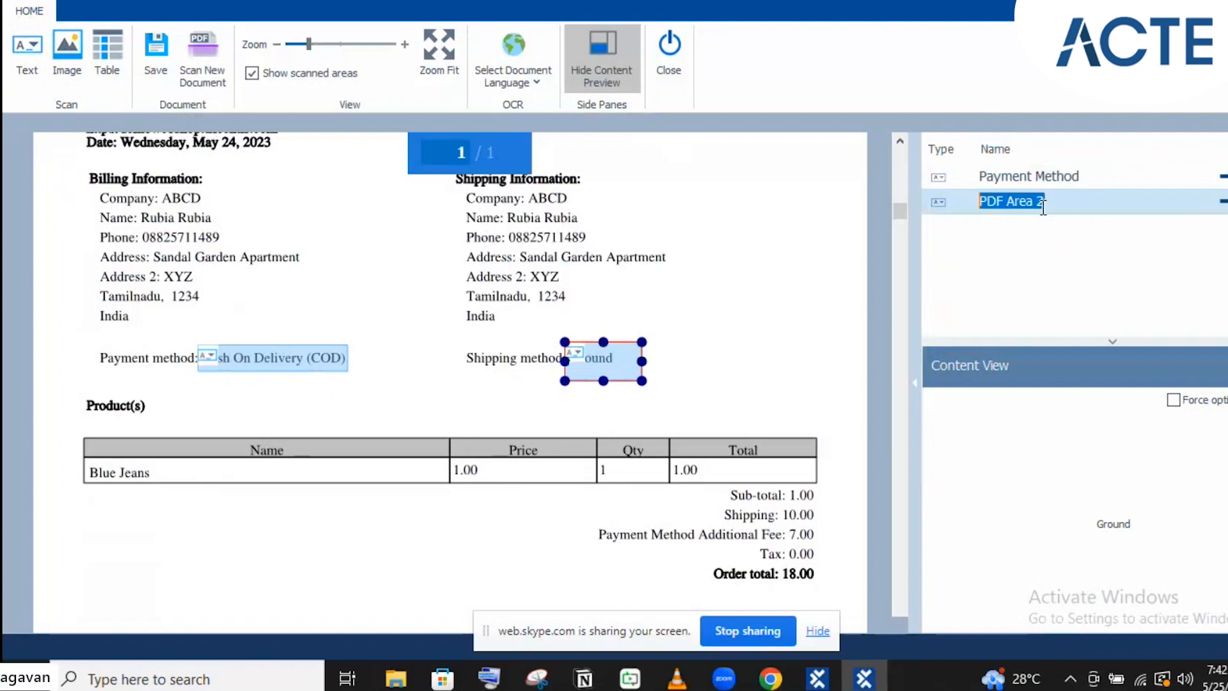
text(Shipping Method)
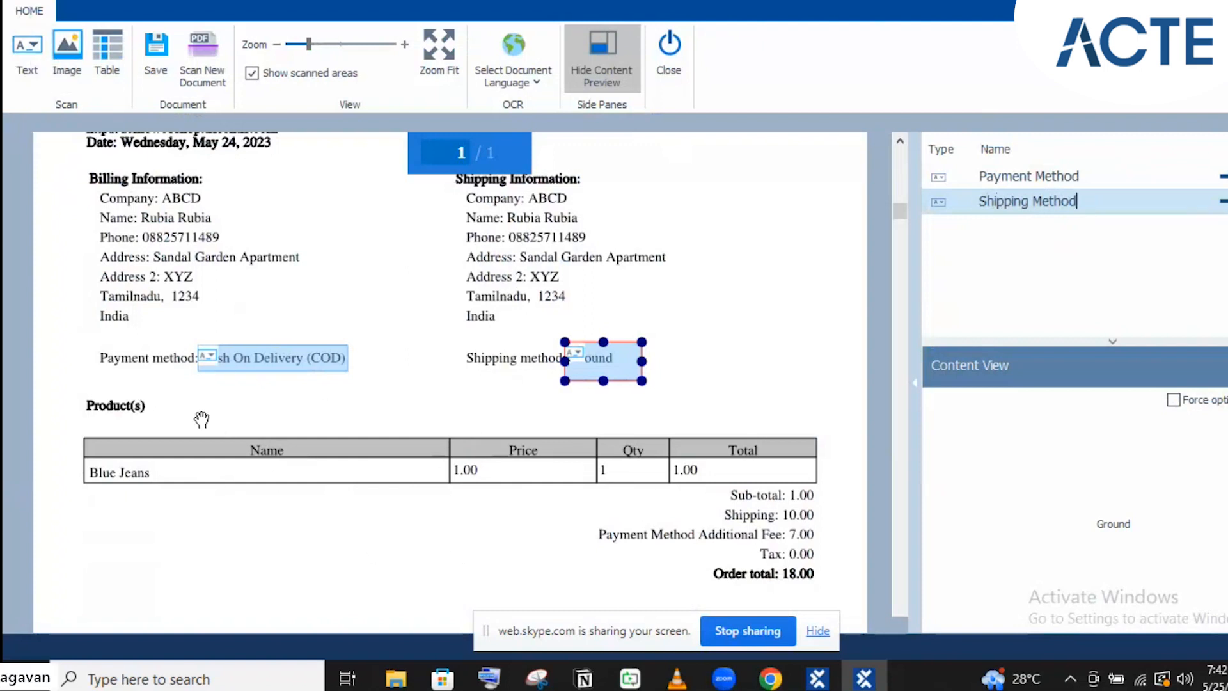
Capture the products table as a table area named Product Details
click(97, 40)
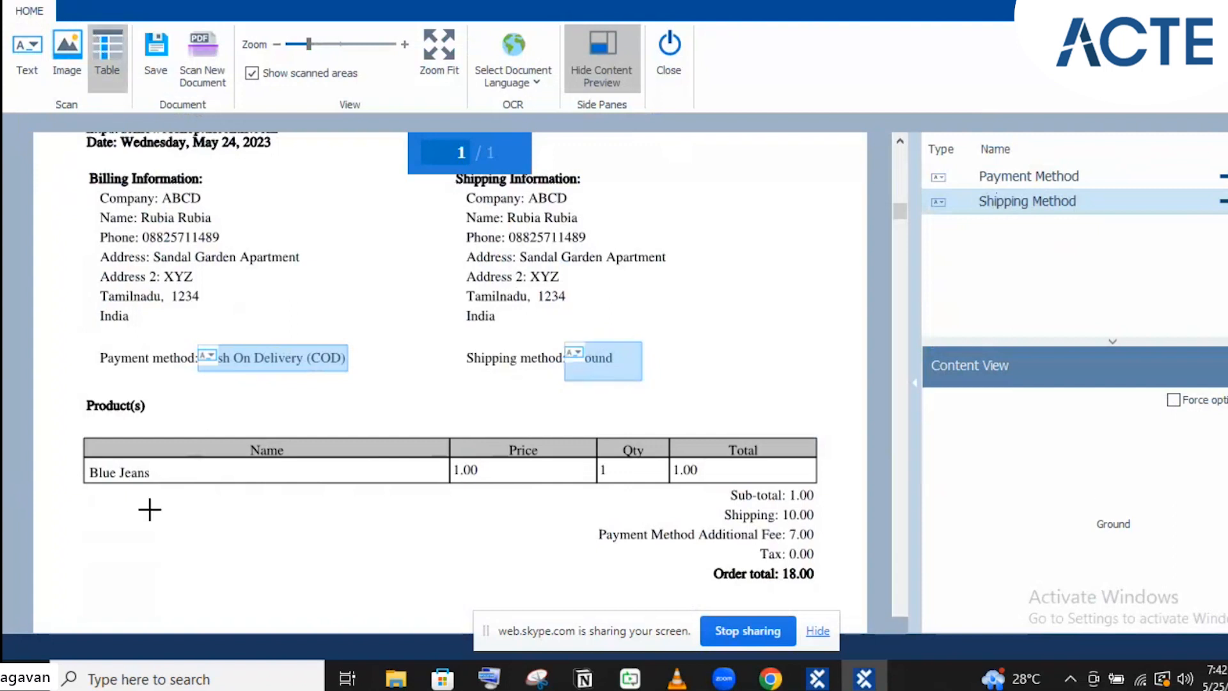
drag(67, 424, 833, 487)
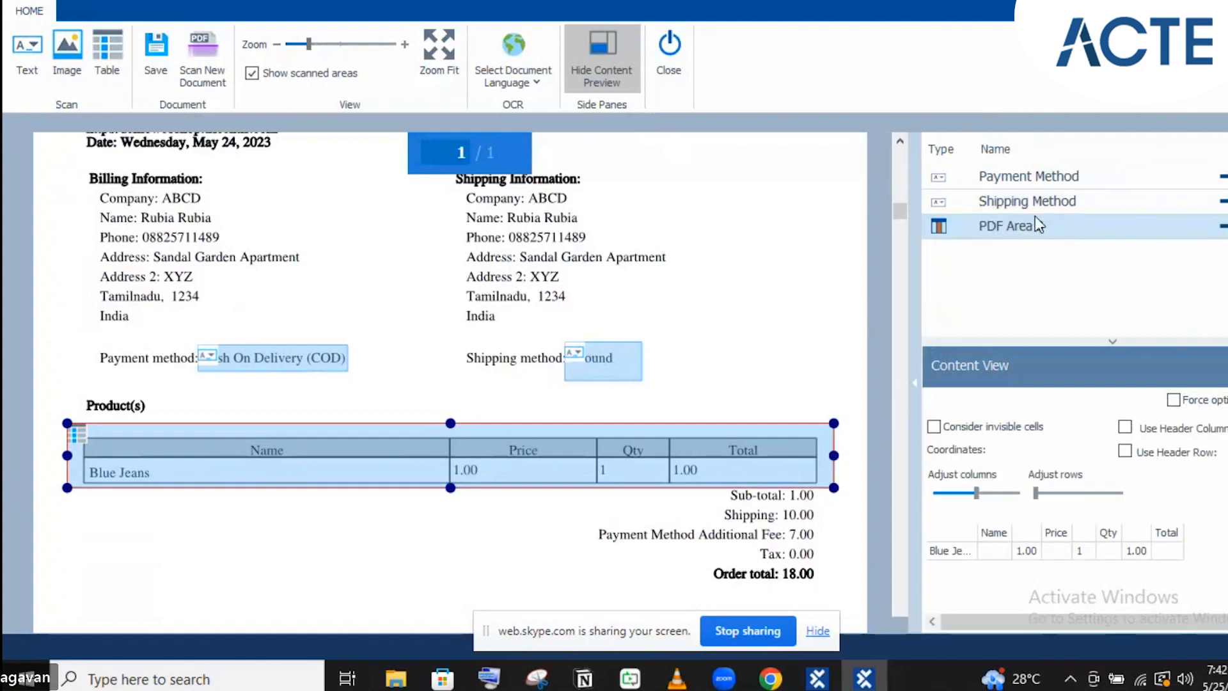
click(1031, 225)
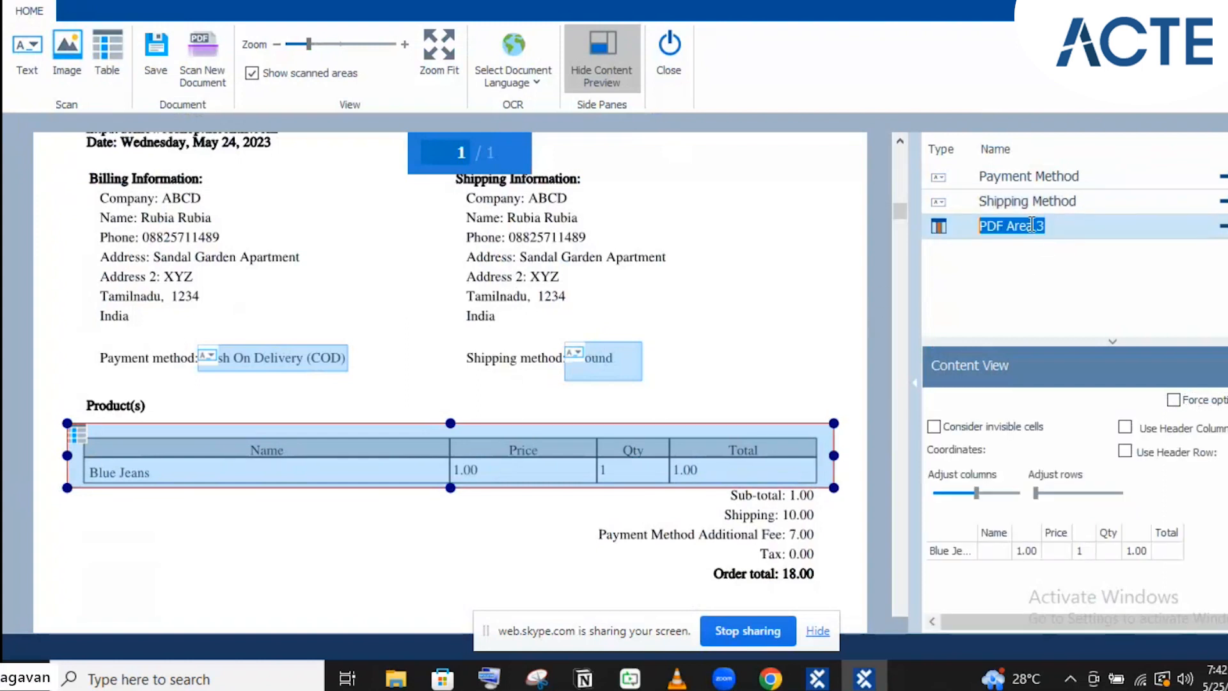
text(Ordr)
key(BackSpace)
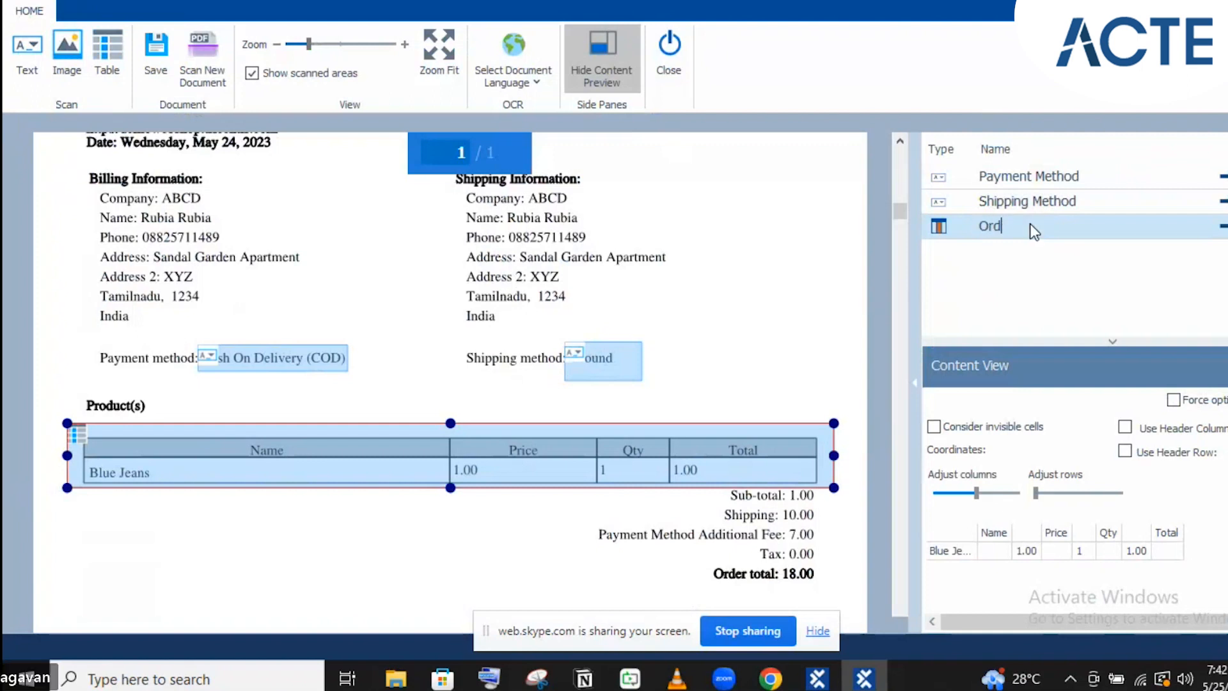
text(er De)
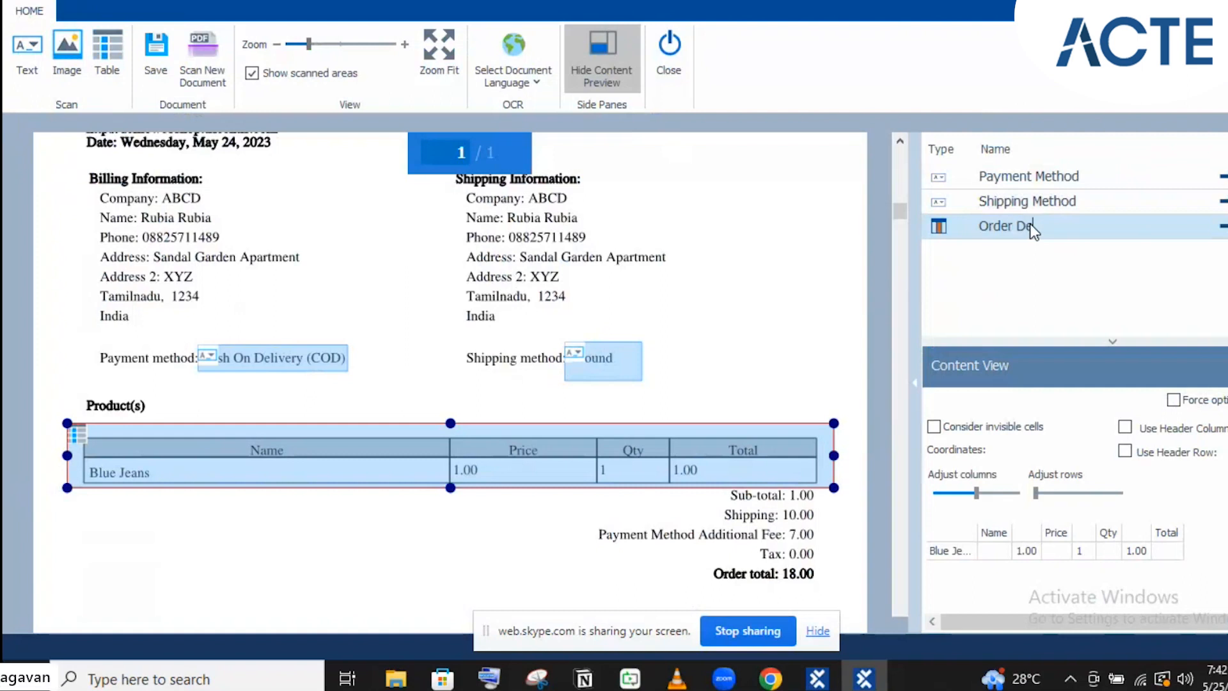
key(BackSpace)
key(BackSpace)
key(BackSpace)
key(BackSpace)
key(BackSpace)
key(BackSpace)
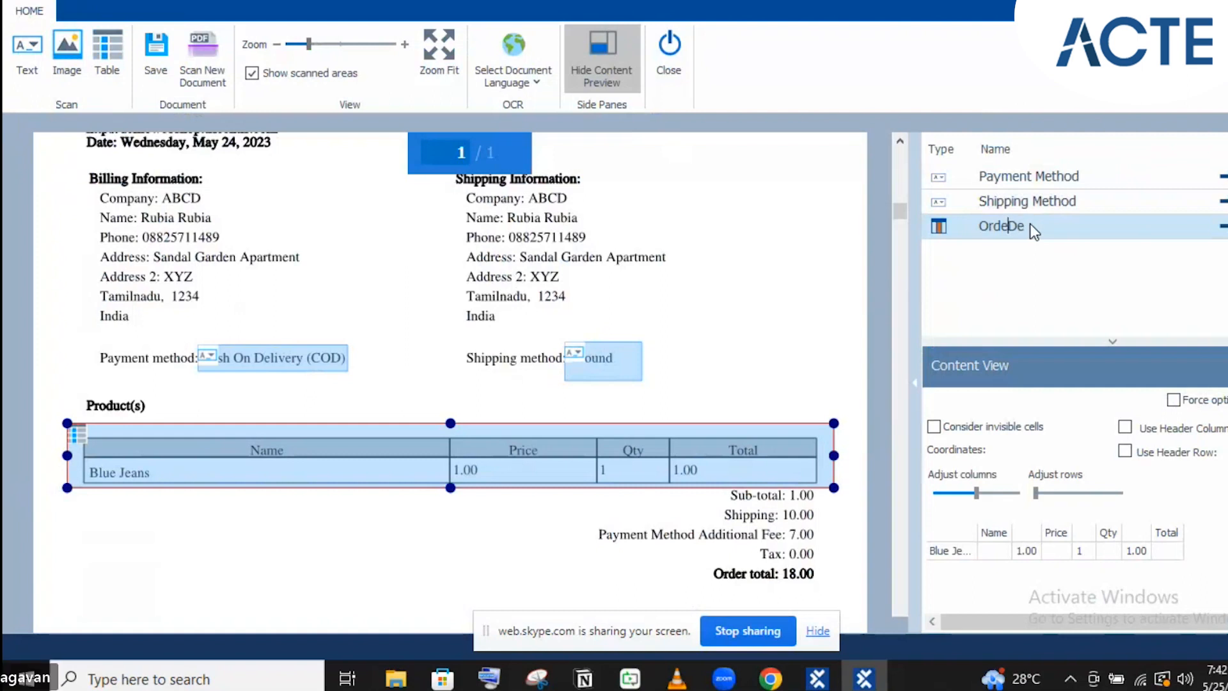
text(Product)
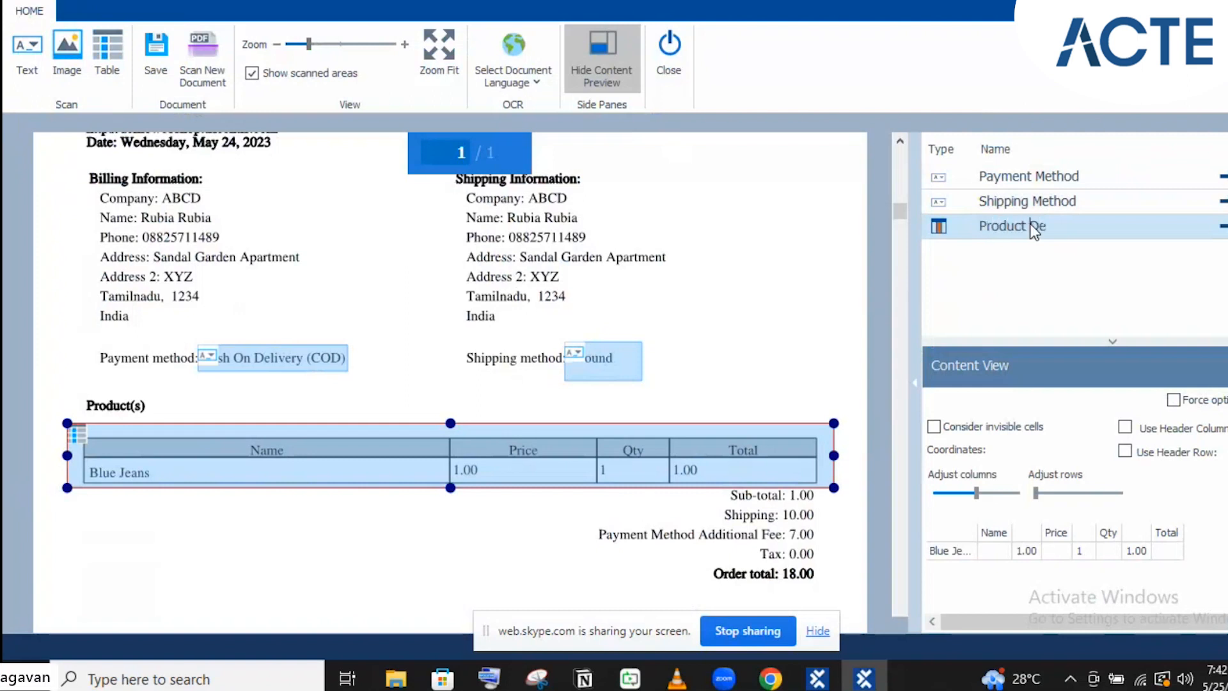
key(End)
text(tails)
click(1037, 332)
Switch Product Details from Use Header Column to Use Header Row, listing Blue Jeans under Name
click(1125, 429)
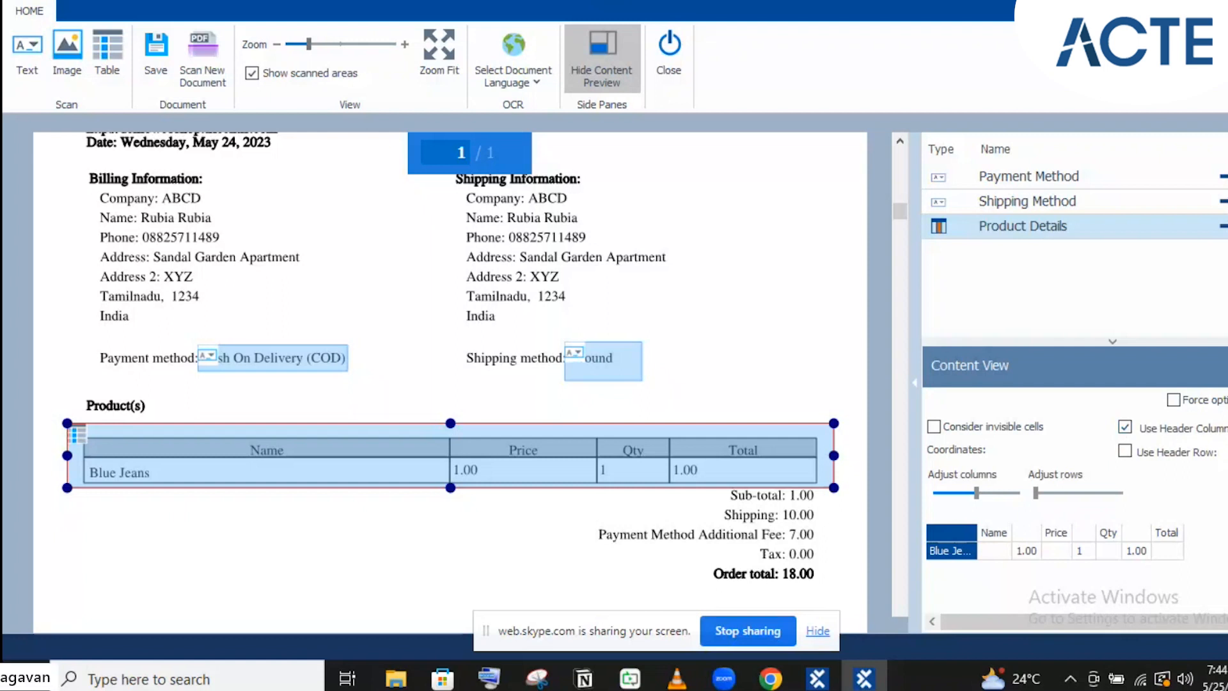
click(1227, 428)
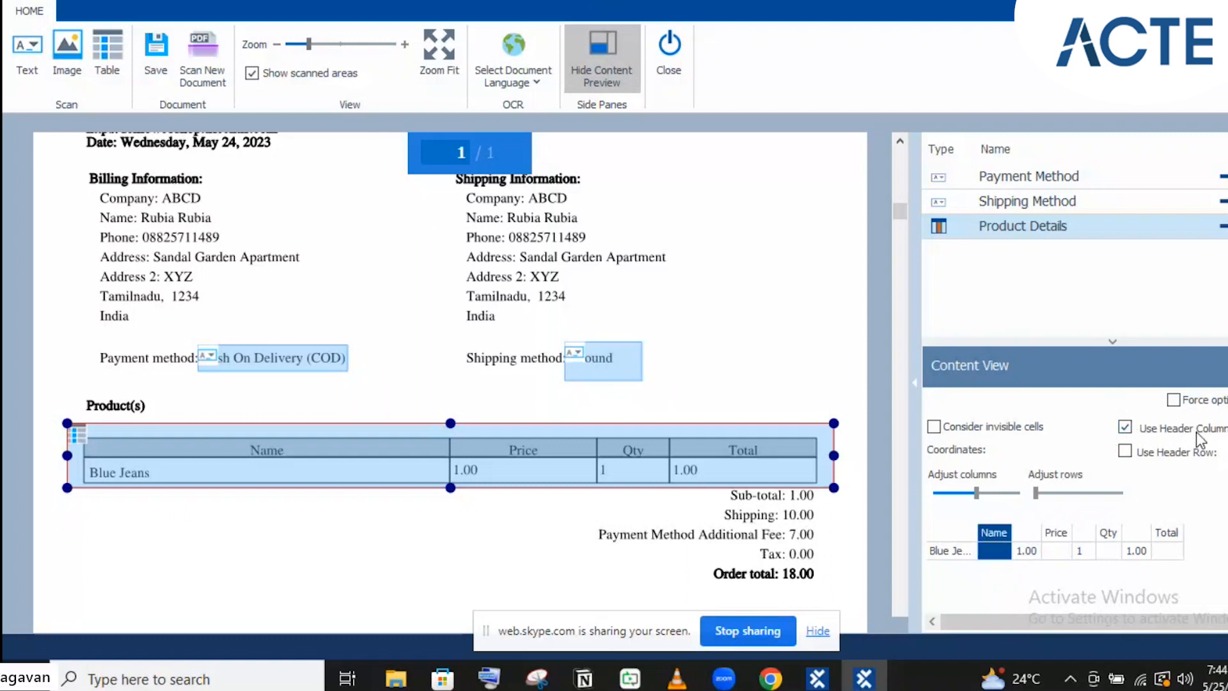
click(1123, 428)
click(1126, 450)
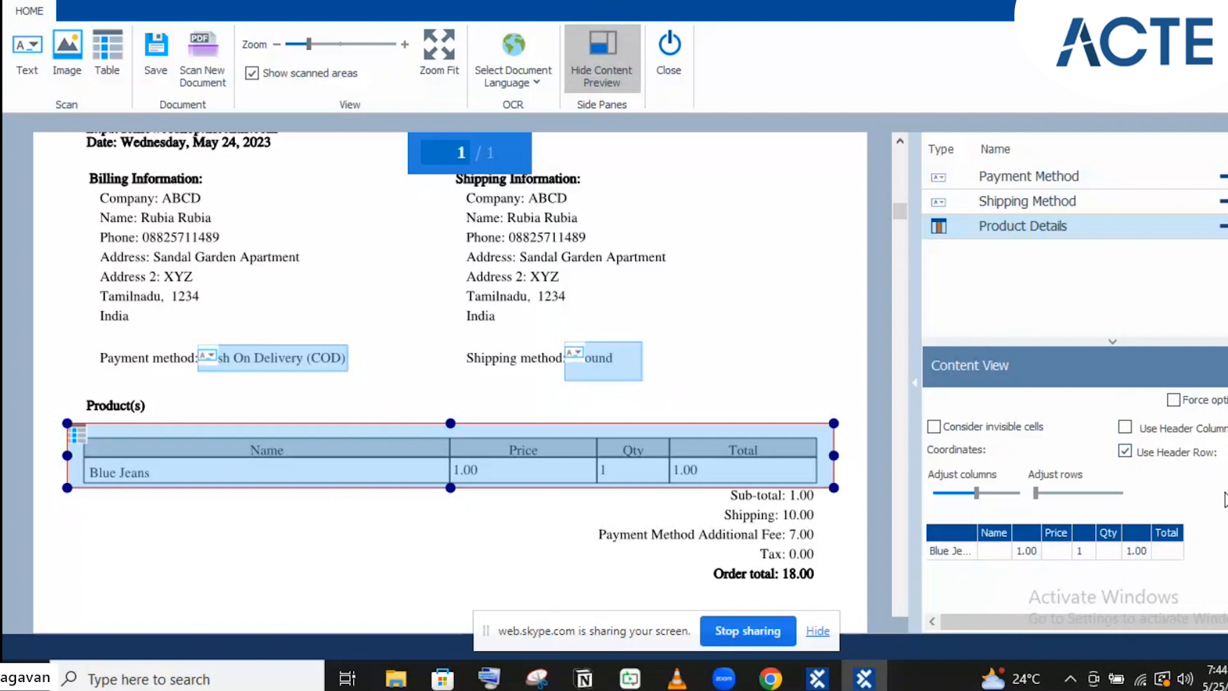
click(1119, 589)
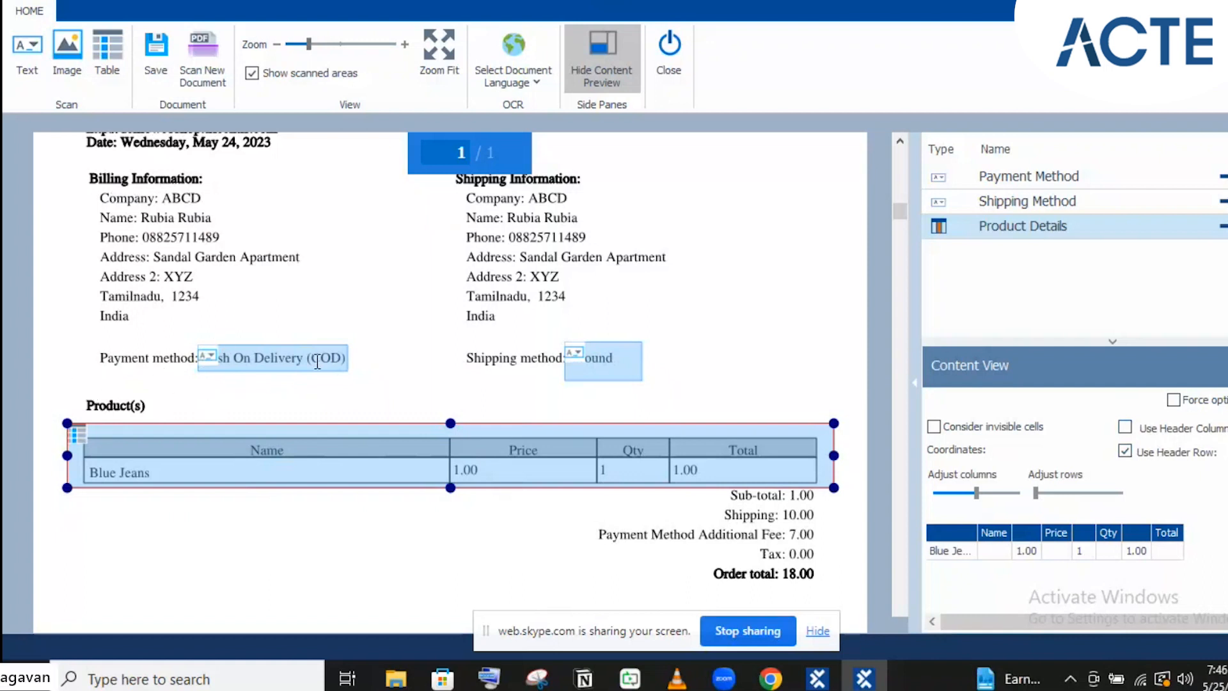
Mark the 'Payment method:' label as a text area named Payment Method-Text
click(27, 59)
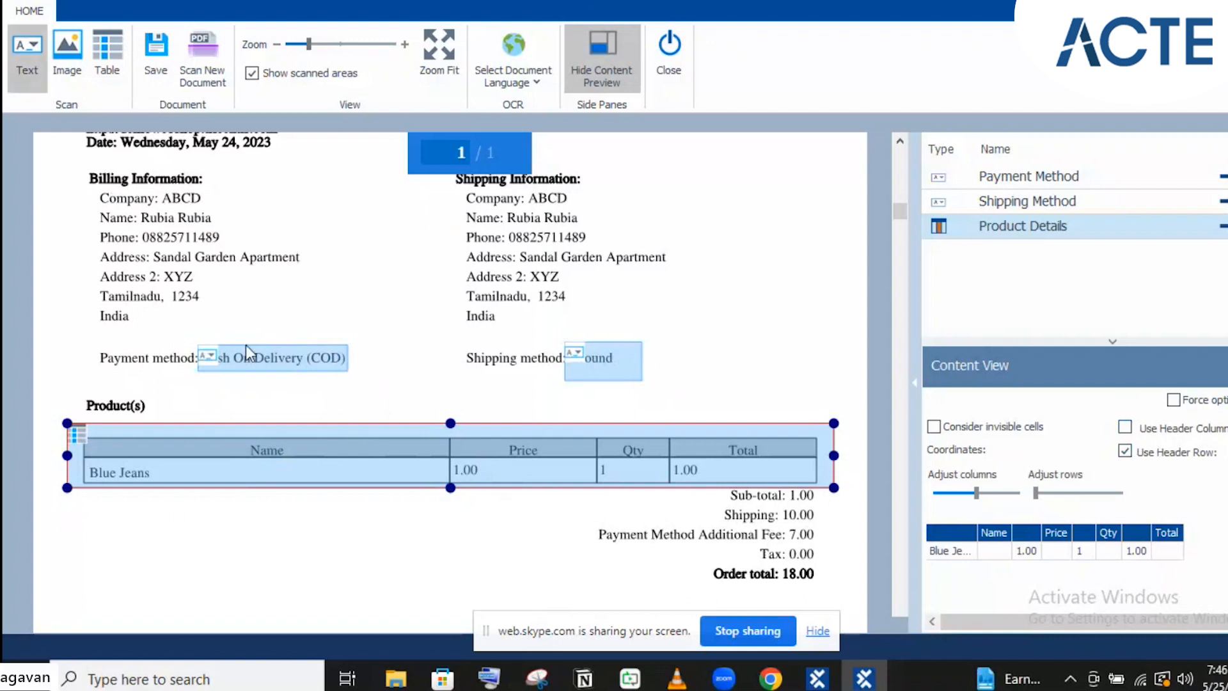
mouse_move(91, 346)
mouse_down()
mouse_move(177, 376)
mouse_move(213, 366)
mouse_move(203, 369)
mouse_up()
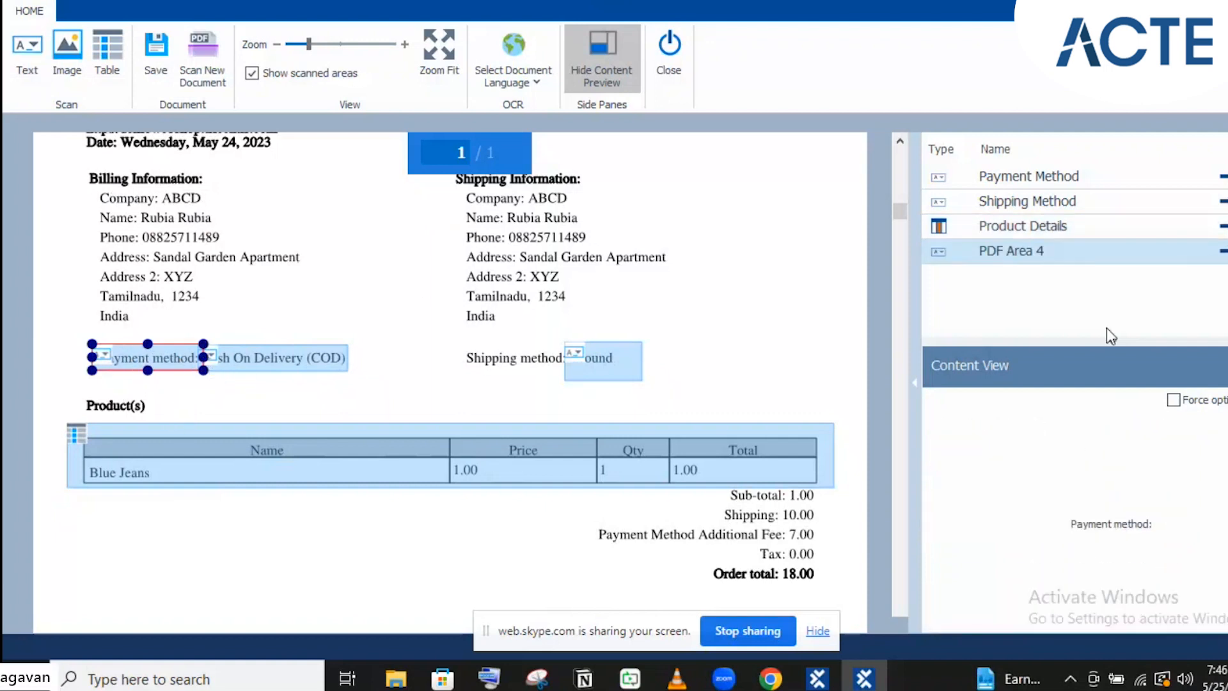
double_click(1002, 250)
key(ctrl+a)
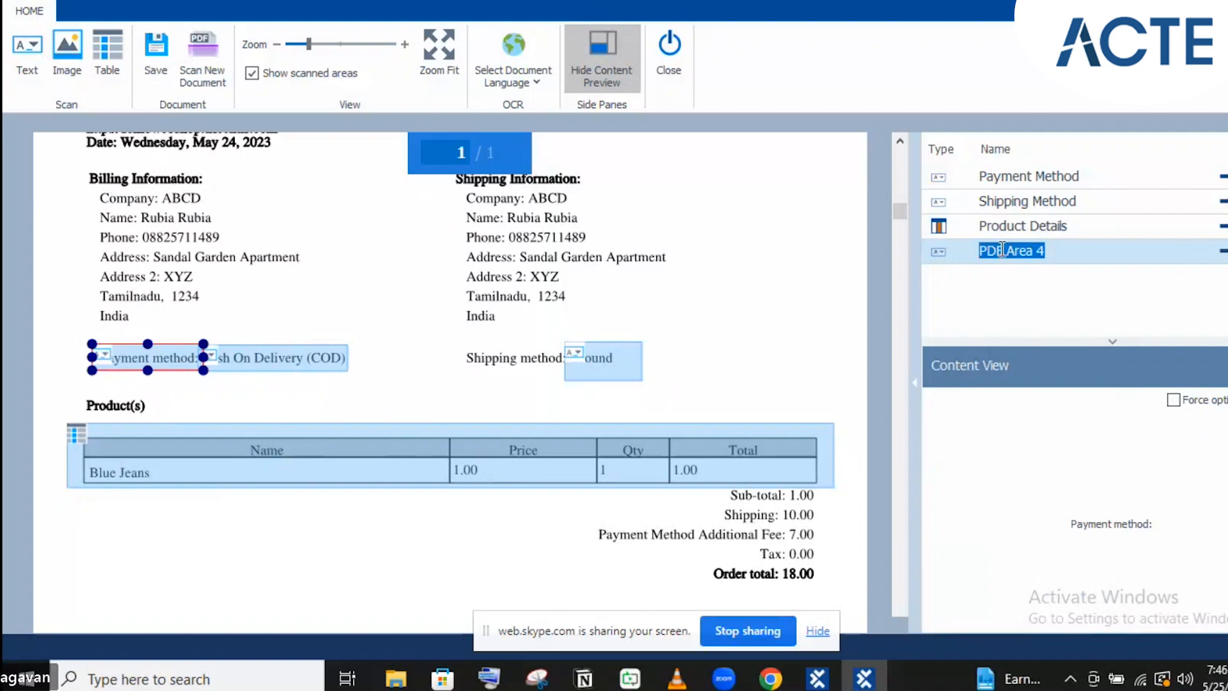
text(Pay)
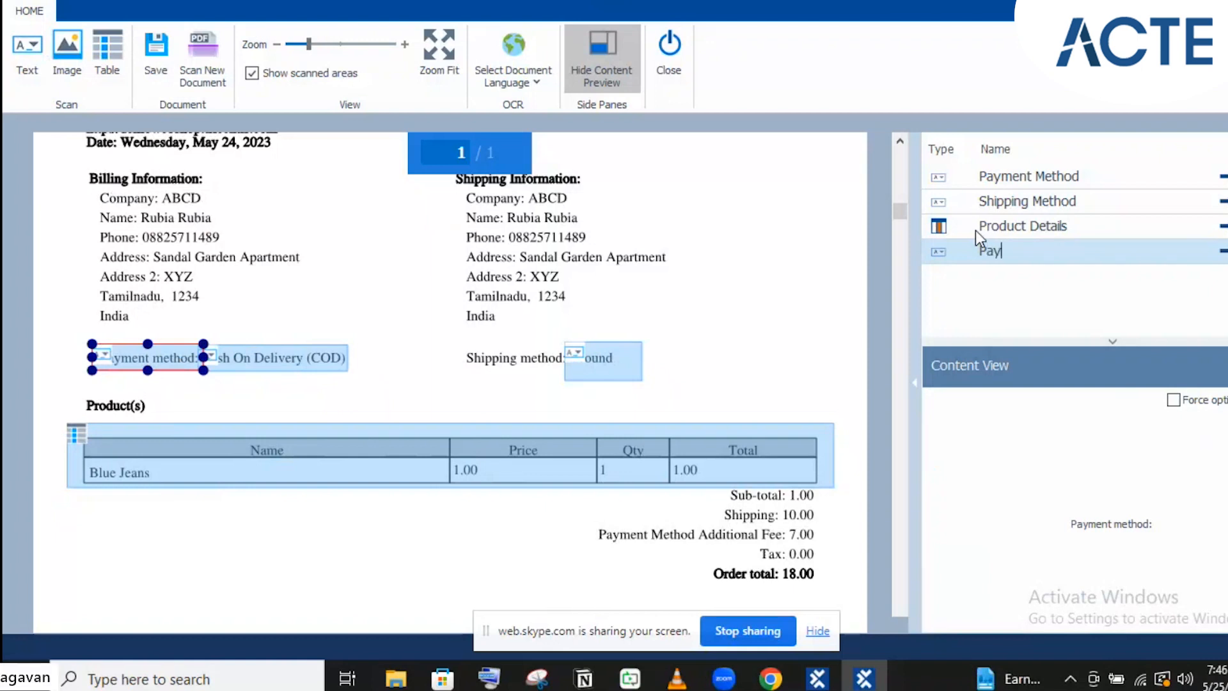
text(ment zMethod-Text)
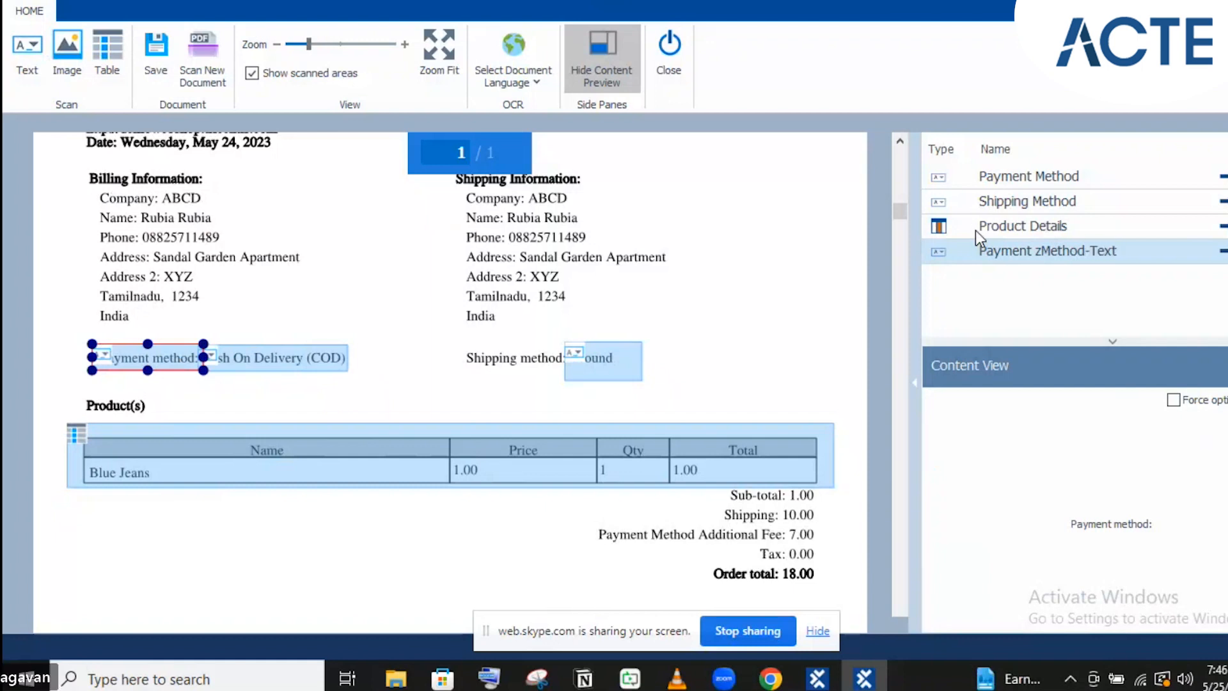
key(Left)
key(Left)
key(Left)
key(Left)
key(Left)
key(Left)
key(Left)
key(Left)
key(Left)
key(Left)
key(Left)
key(BackSpace)
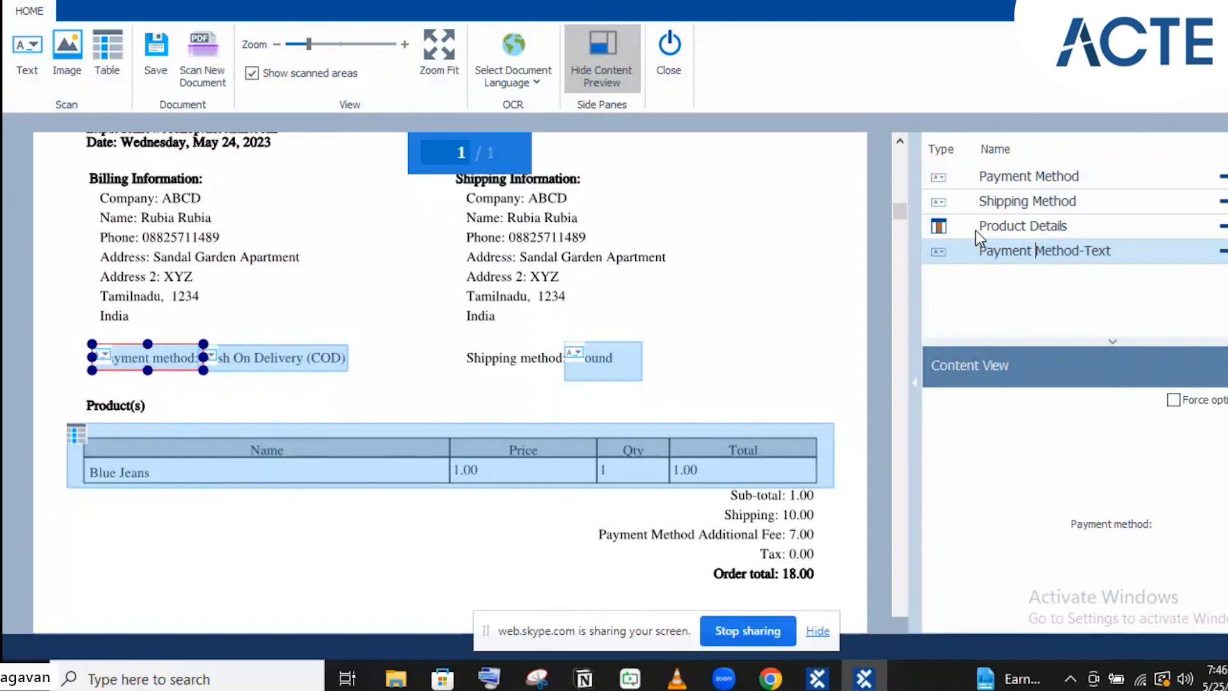
click(255, 333)
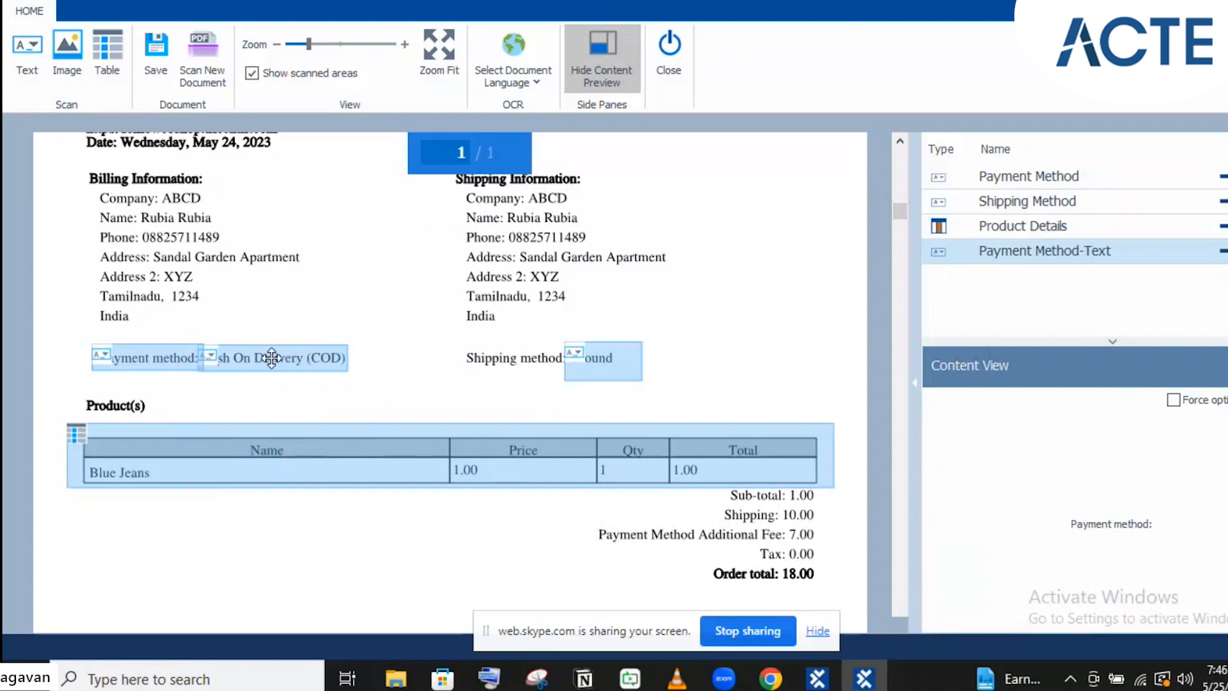
Make the Payment Method-Text label area the text anchor for Payment Method
click(135, 354)
right_click(134, 353)
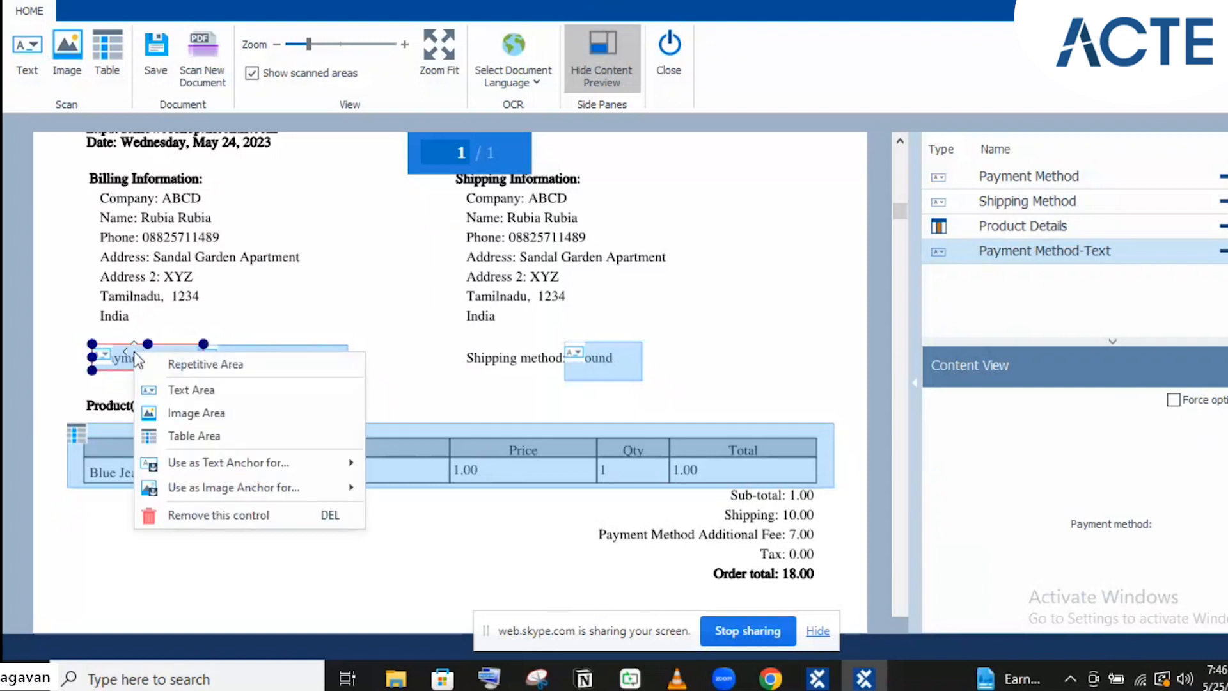
click(87, 277)
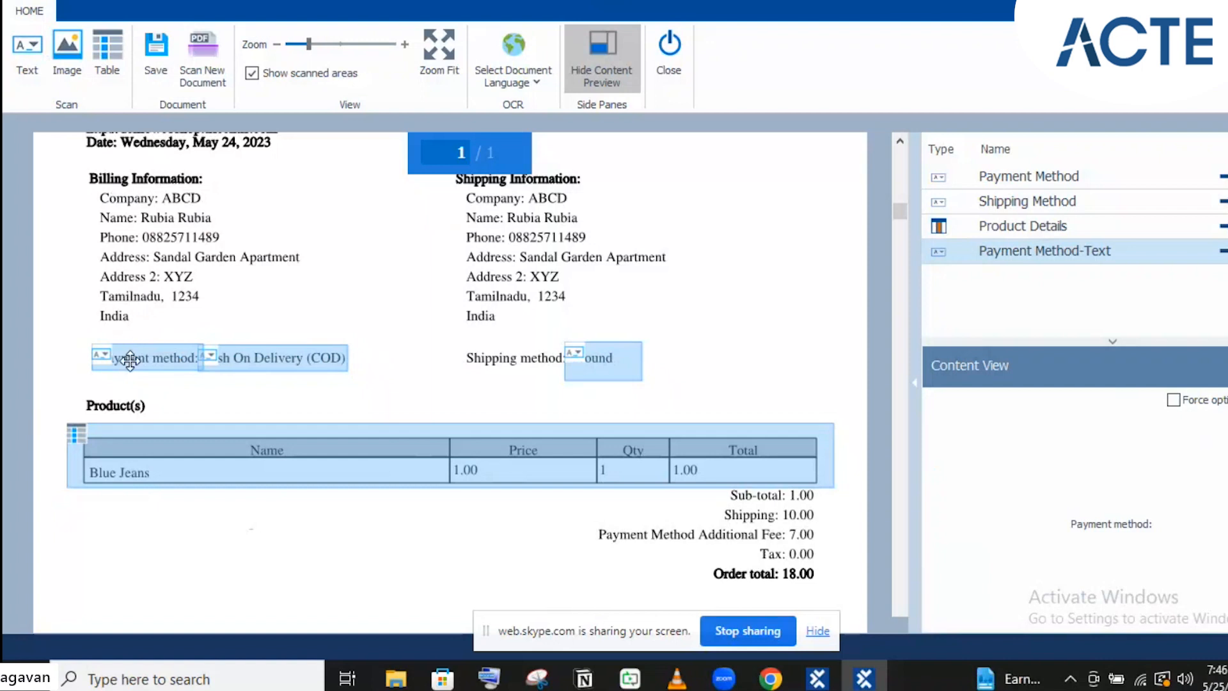
right_click(129, 360)
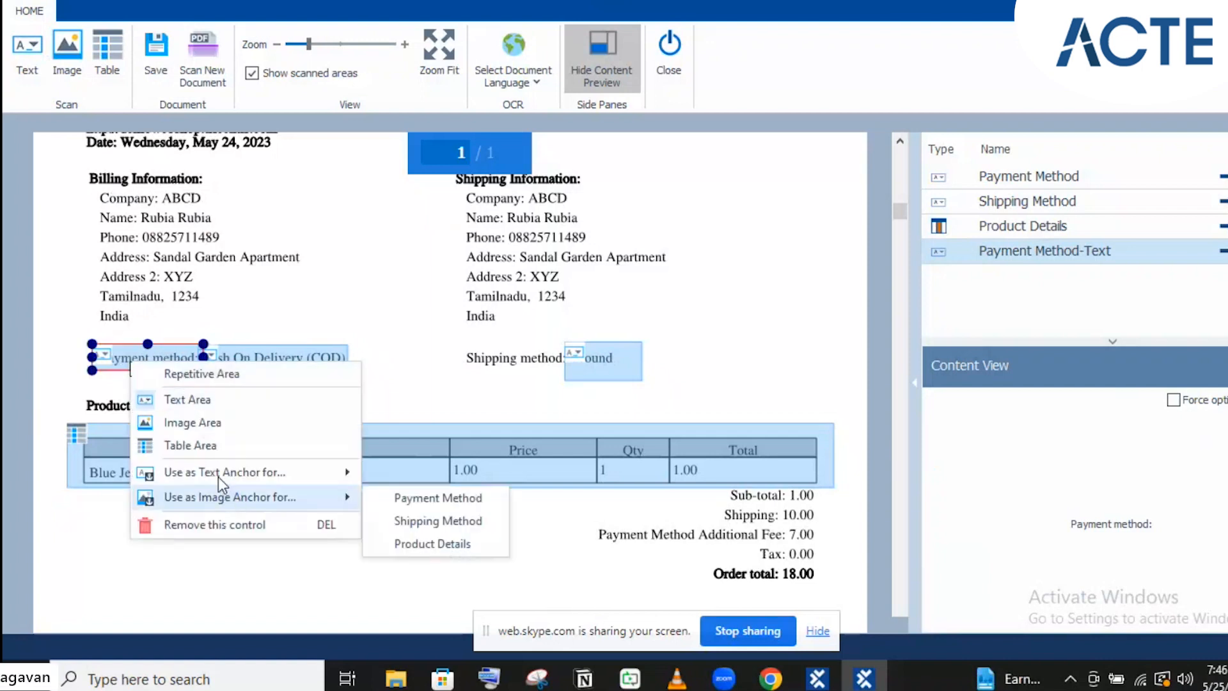
mouse_move(216, 472)
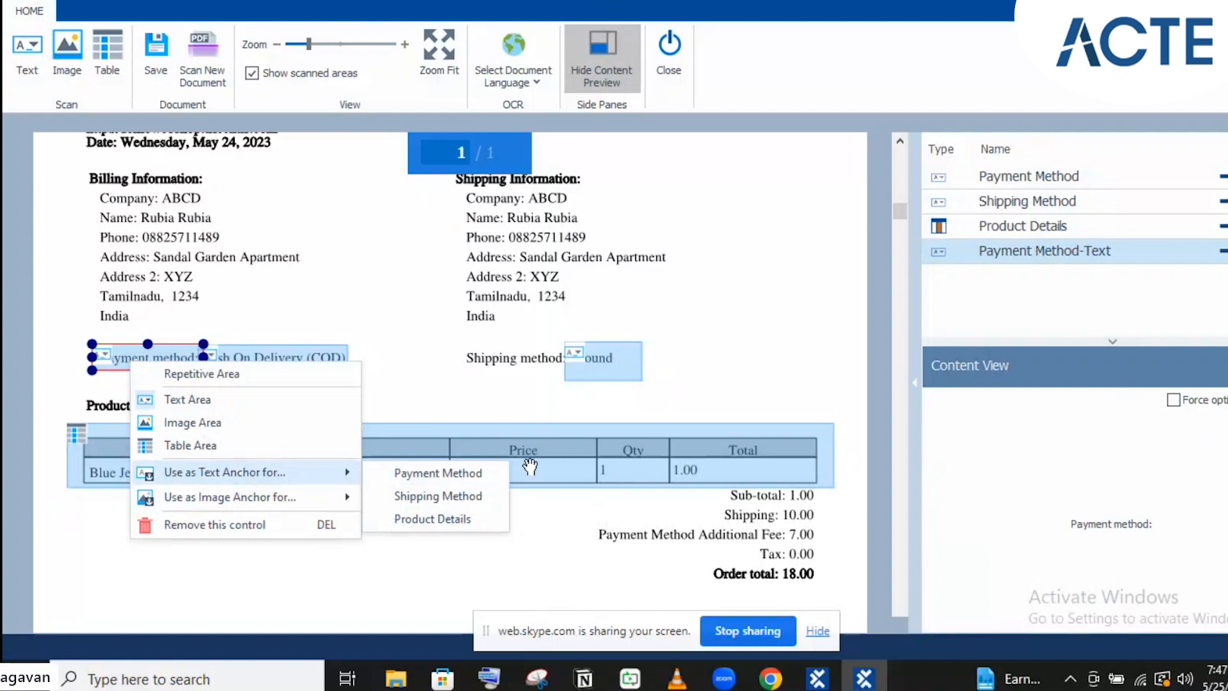
click(428, 472)
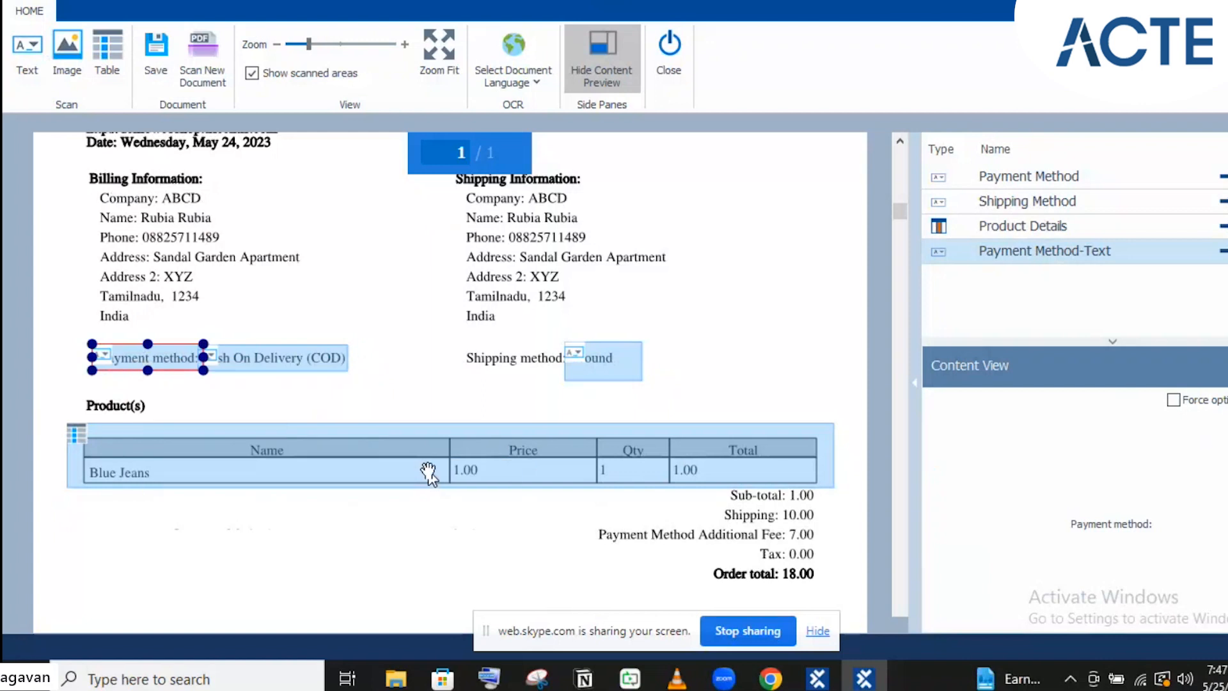
click(340, 319)
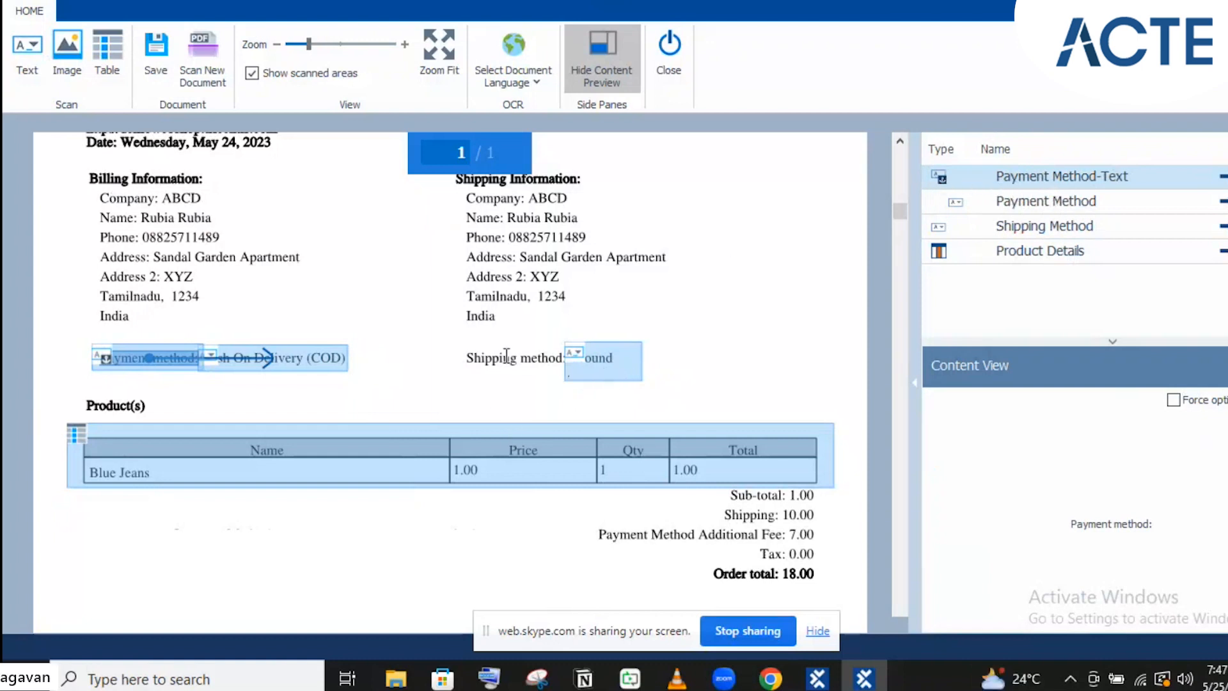
Mark the 'Shipping method:' label as a text area anchoring Shipping Method
click(35, 70)
drag(455, 347, 567, 373)
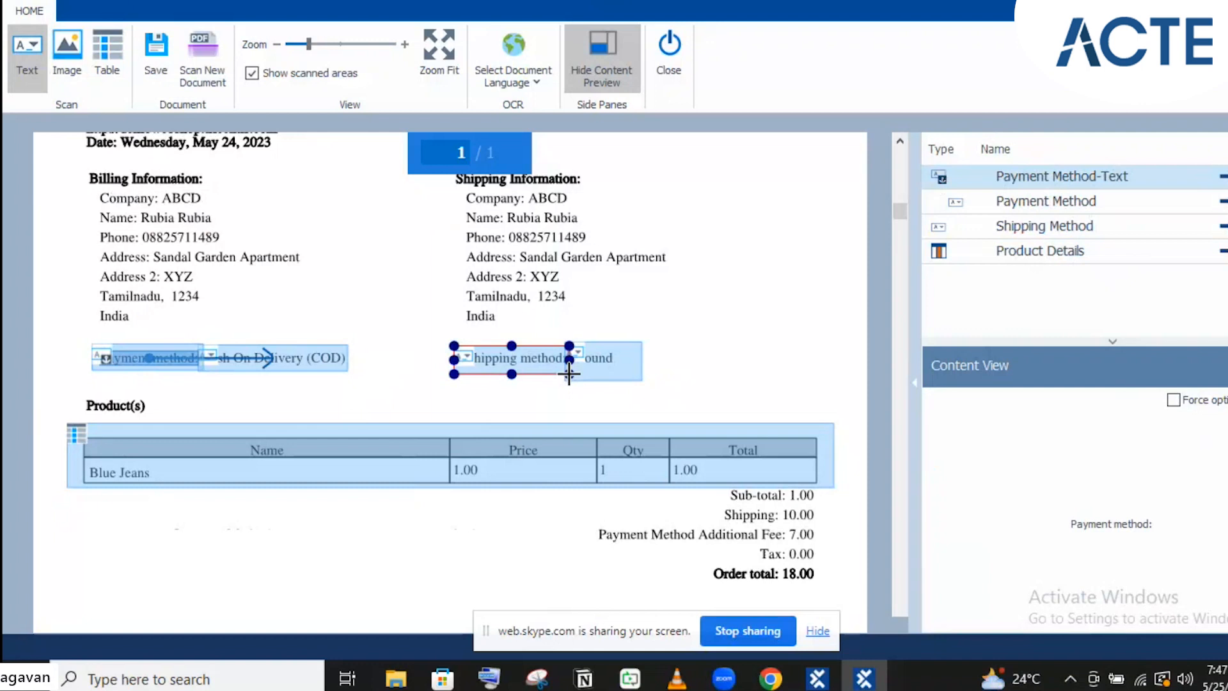
right_click(507, 358)
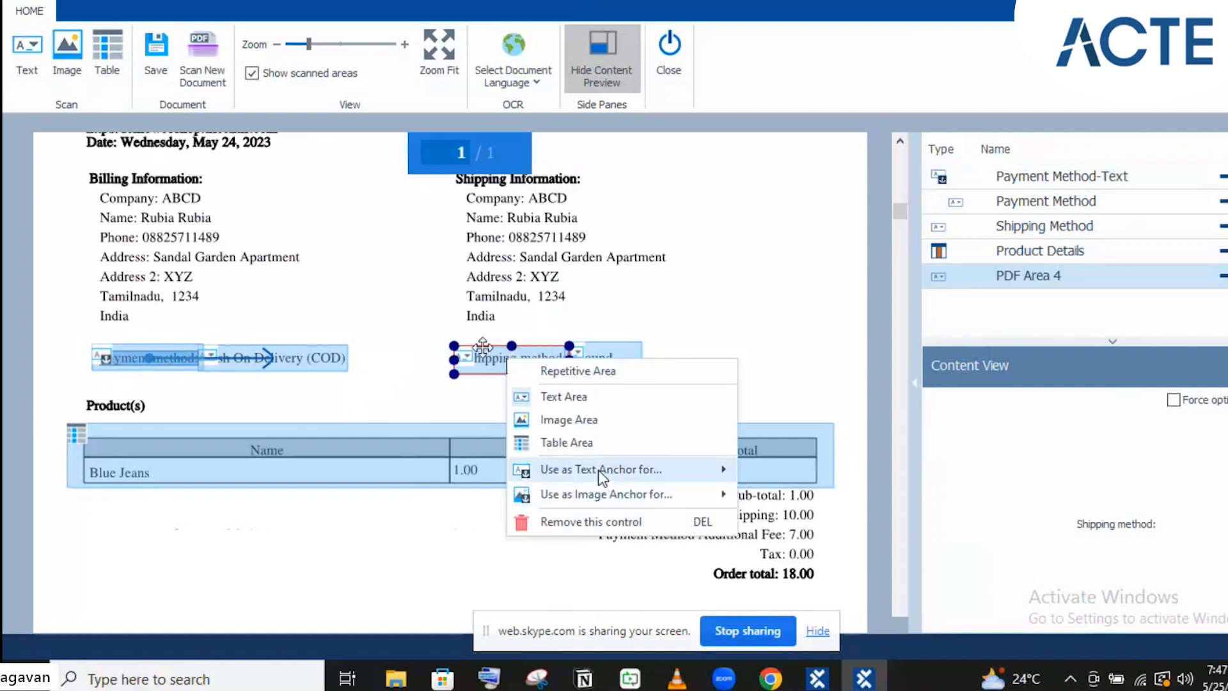
mouse_move(597, 469)
click(772, 471)
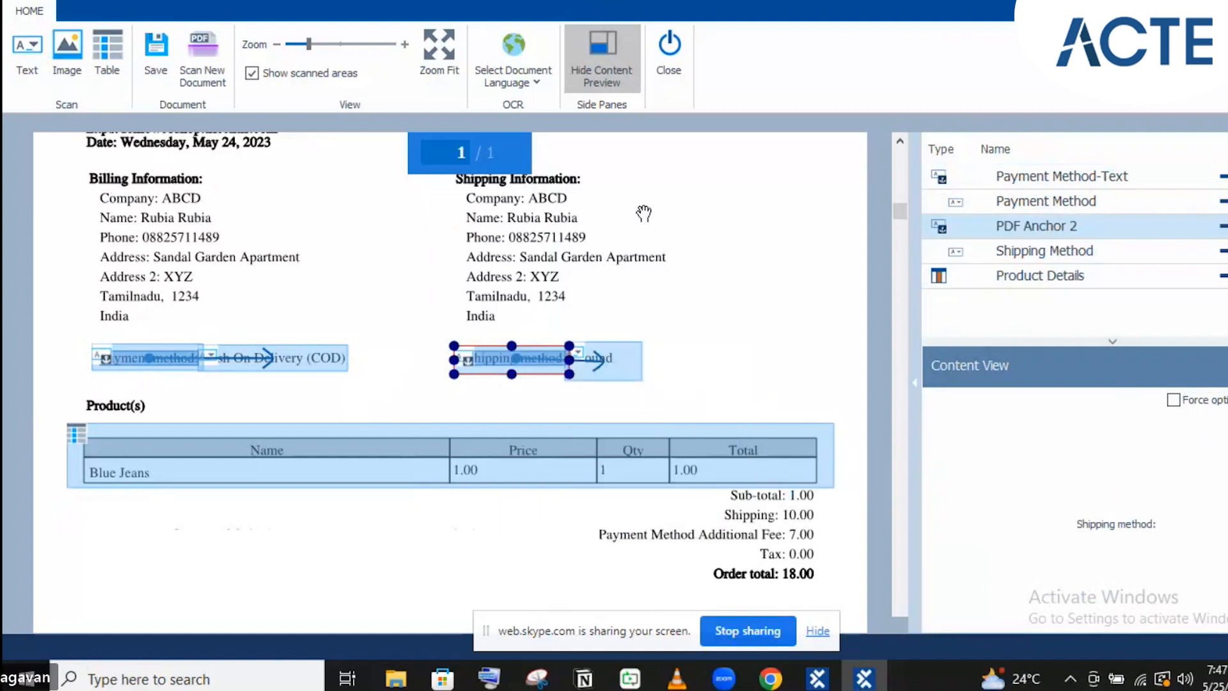
Rename the new PDF Anchor 2 to Shipping Method-Text
click(1042, 251)
click(1043, 251)
key(ctrl+c)
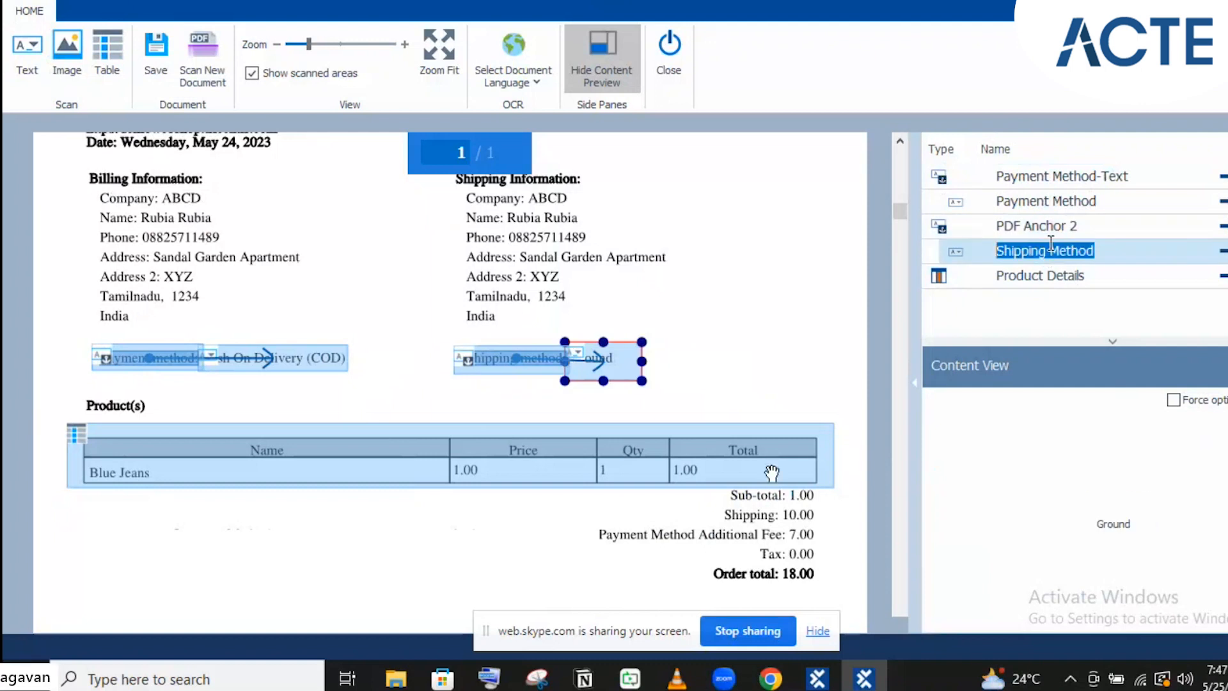
click(1052, 225)
click(1053, 224)
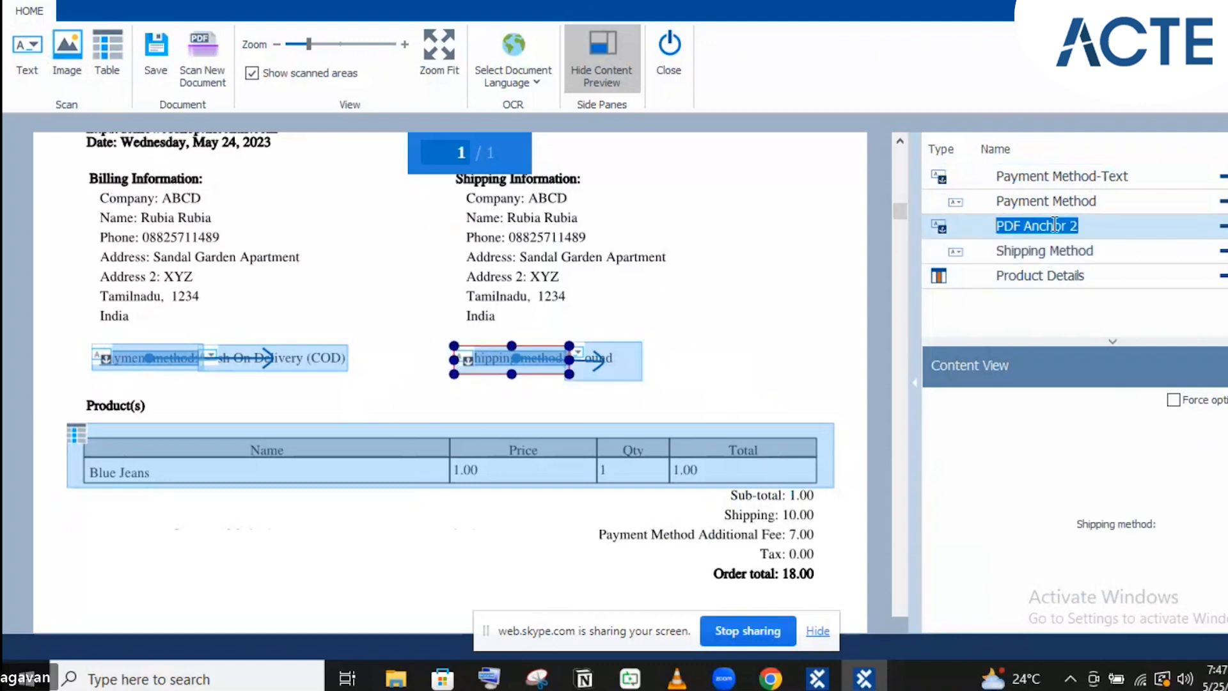
key(ctrl+v)
text(-Text)
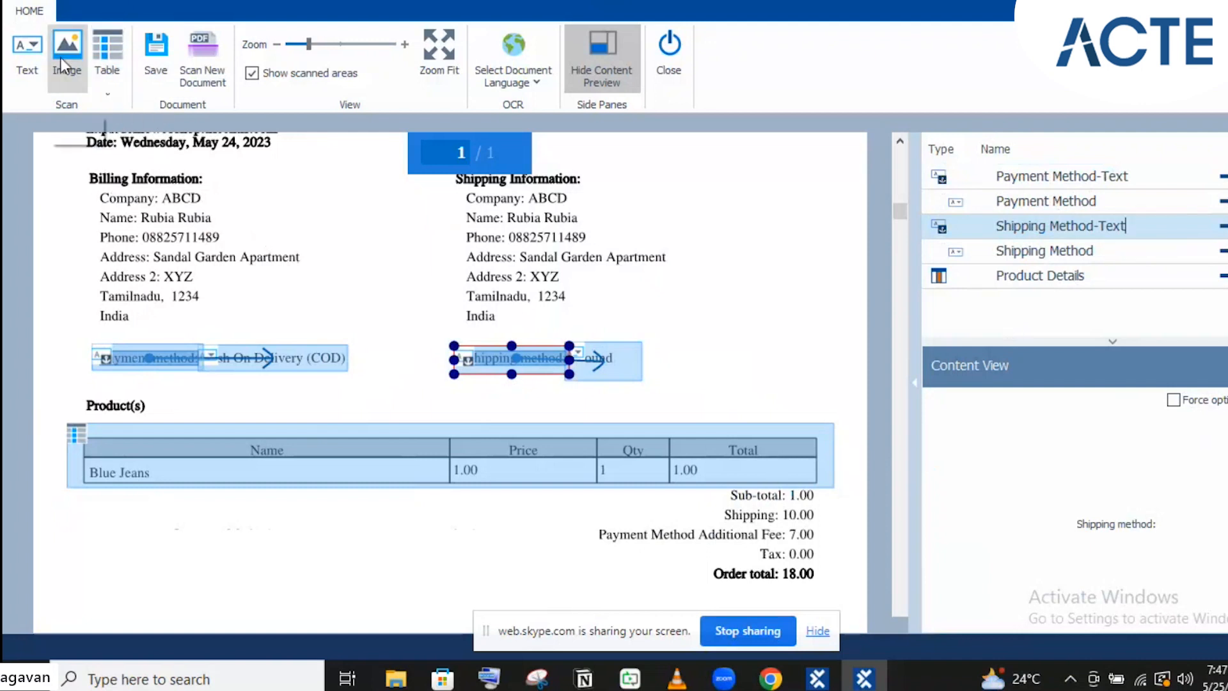
click(35, 59)
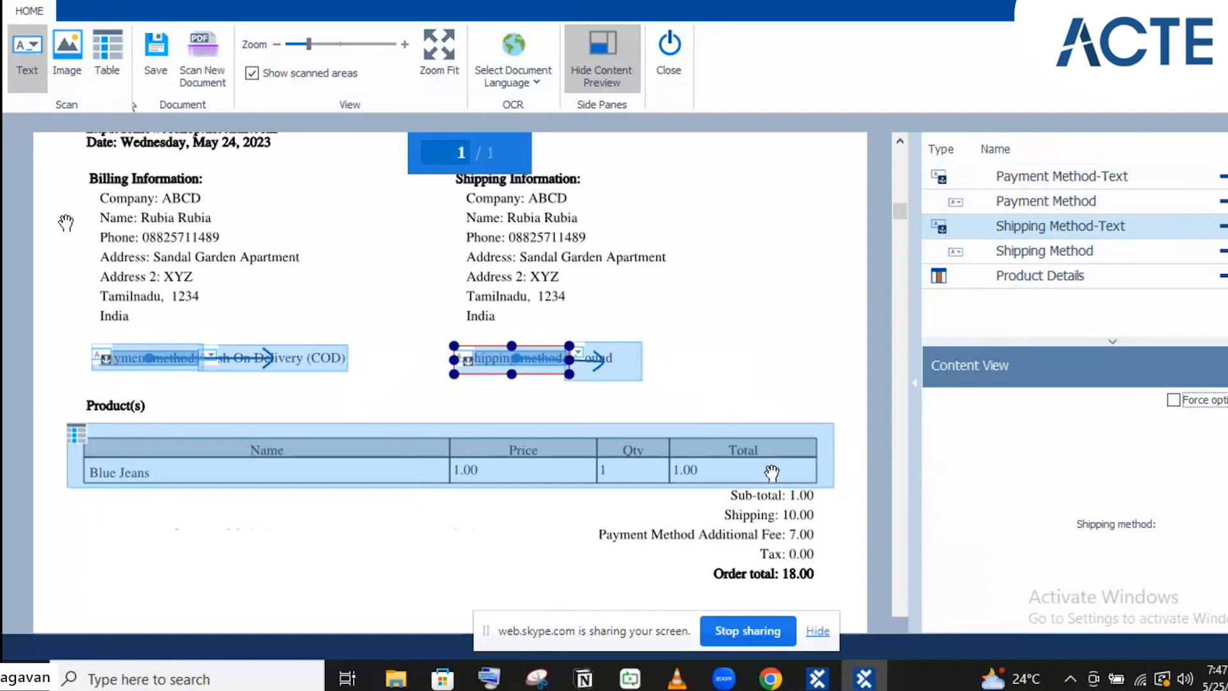
Mark the Product(s) heading as a text area named Product(s), anchoring Product Details
click(42, 85)
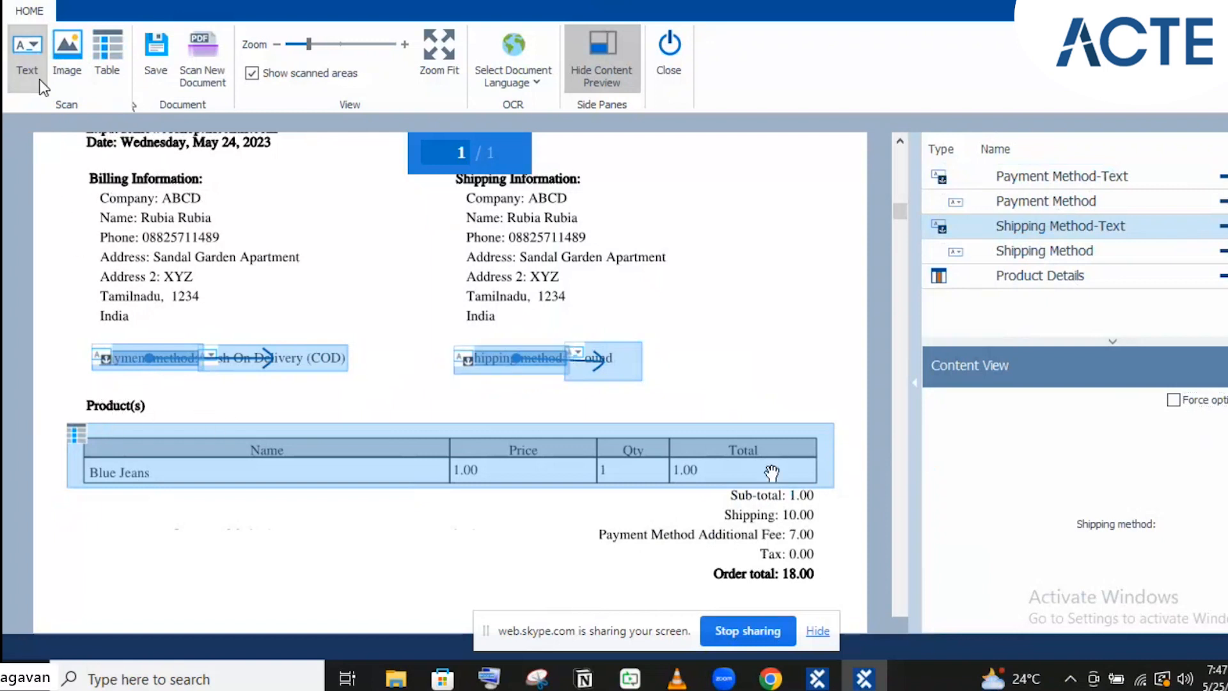
mouse_move(75, 397)
mouse_down()
mouse_move(158, 402)
mouse_move(160, 415)
mouse_up()
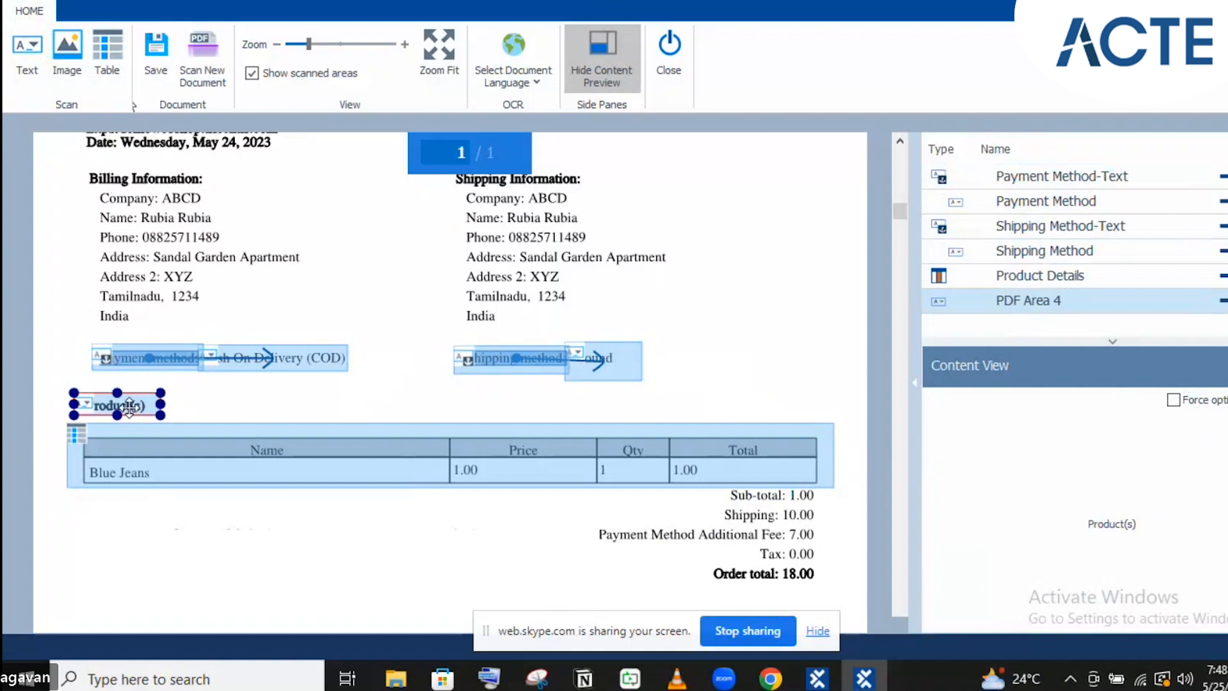
double_click(1025, 301)
text(Product(s))
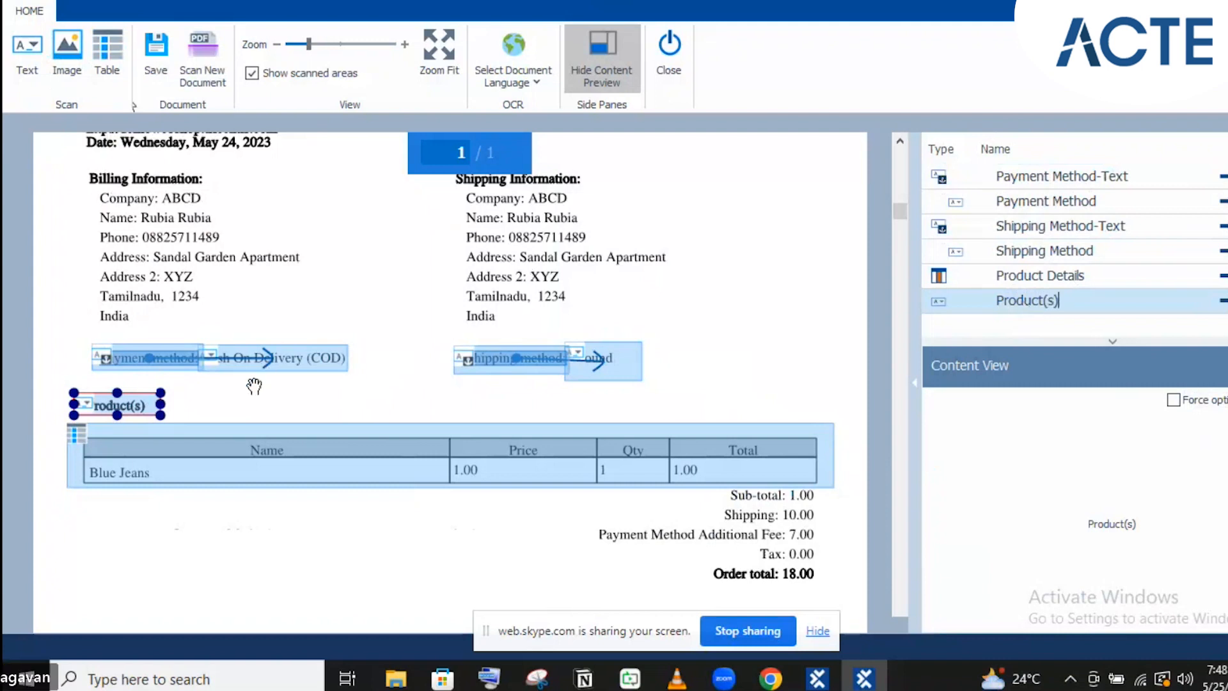
right_click(132, 408)
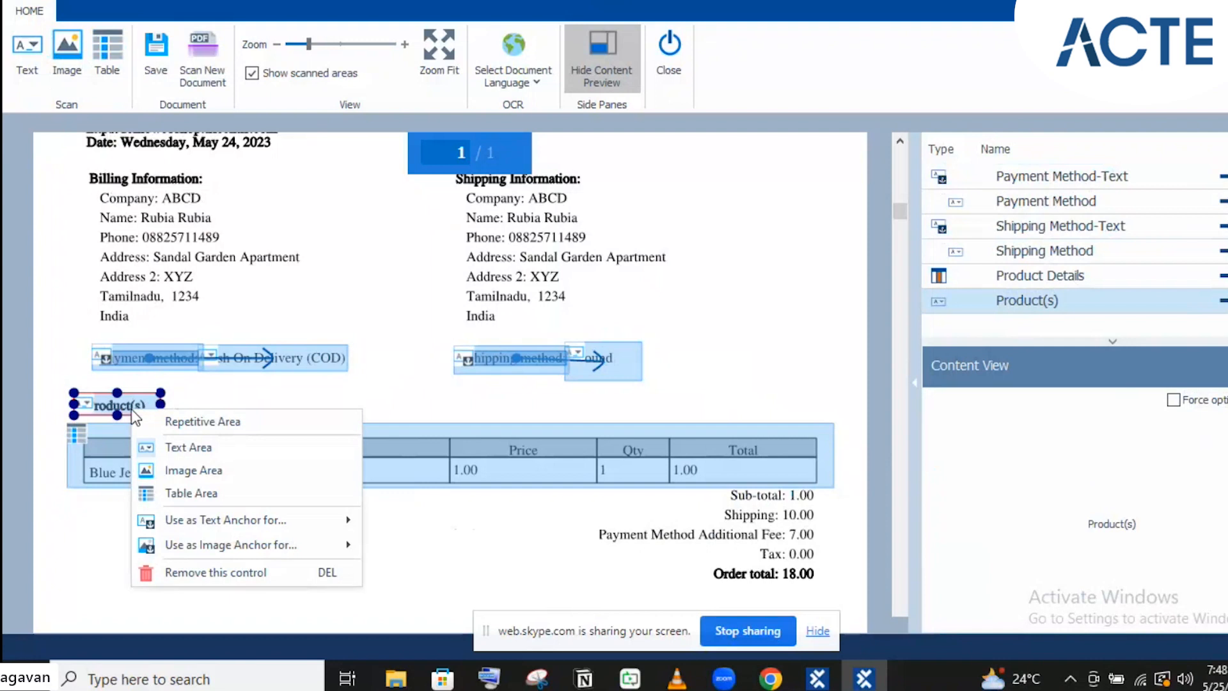
mouse_move(221, 515)
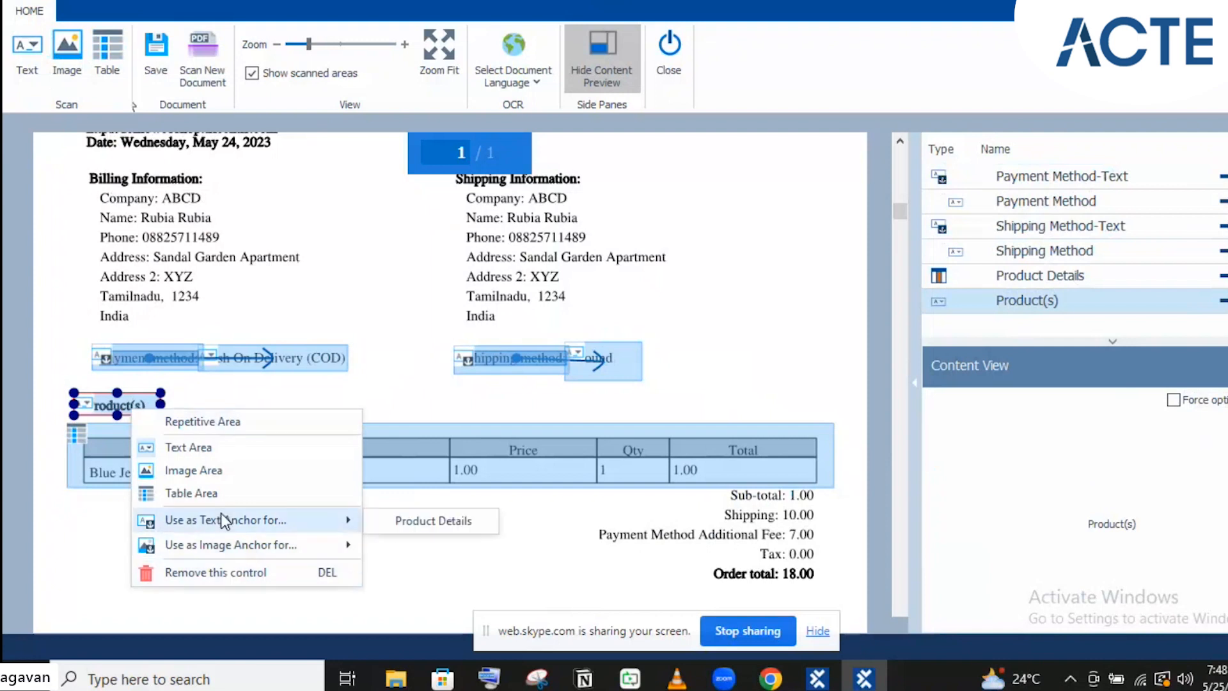
click(389, 519)
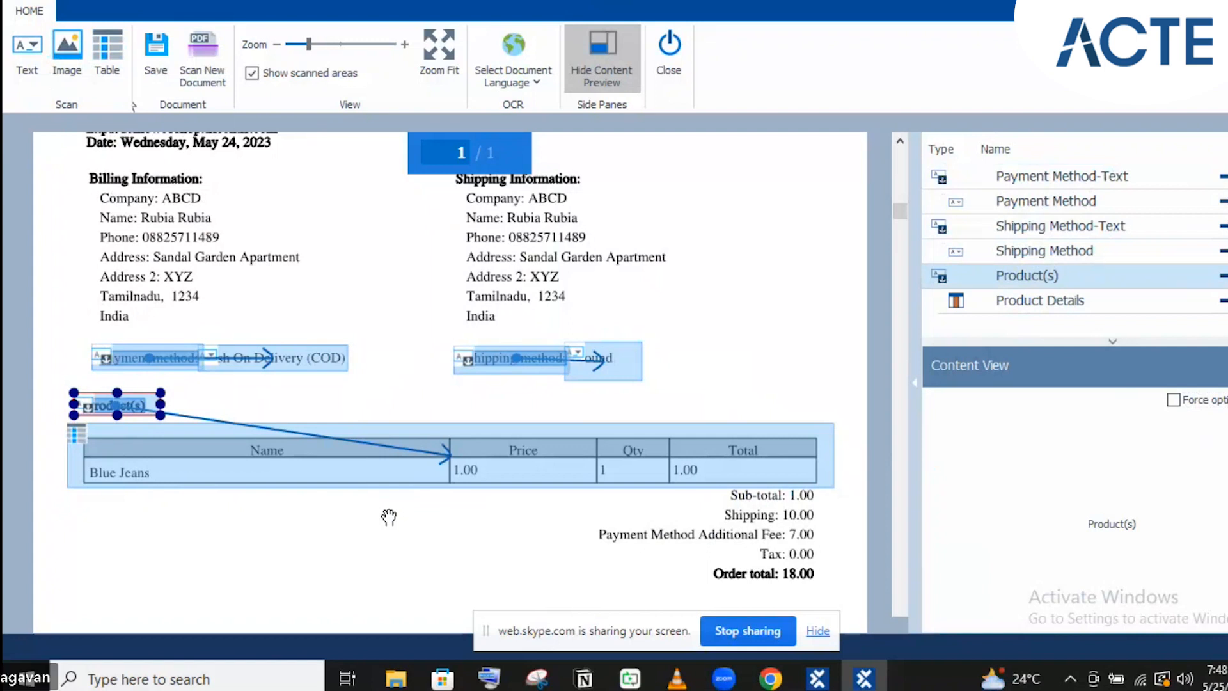
click(750, 289)
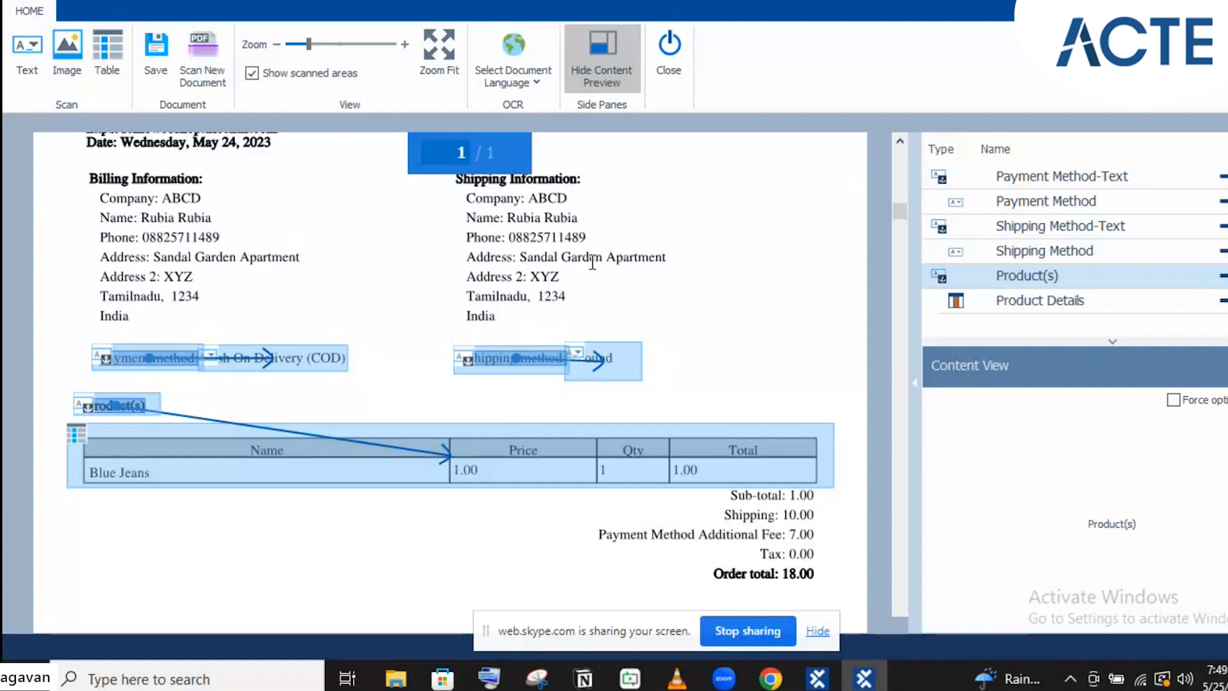
Tick Force optimization for the Product(s) anchor in Content View
click(1180, 400)
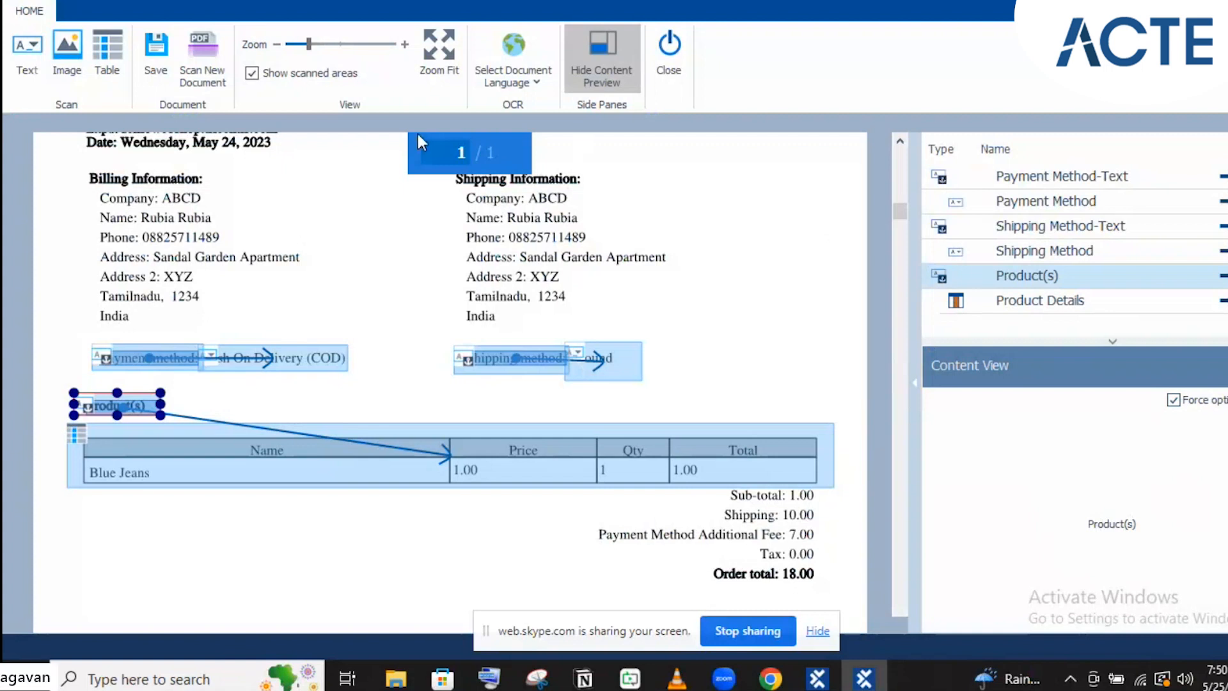
Close the invoice scan window and save it as a new PDF module
click(668, 48)
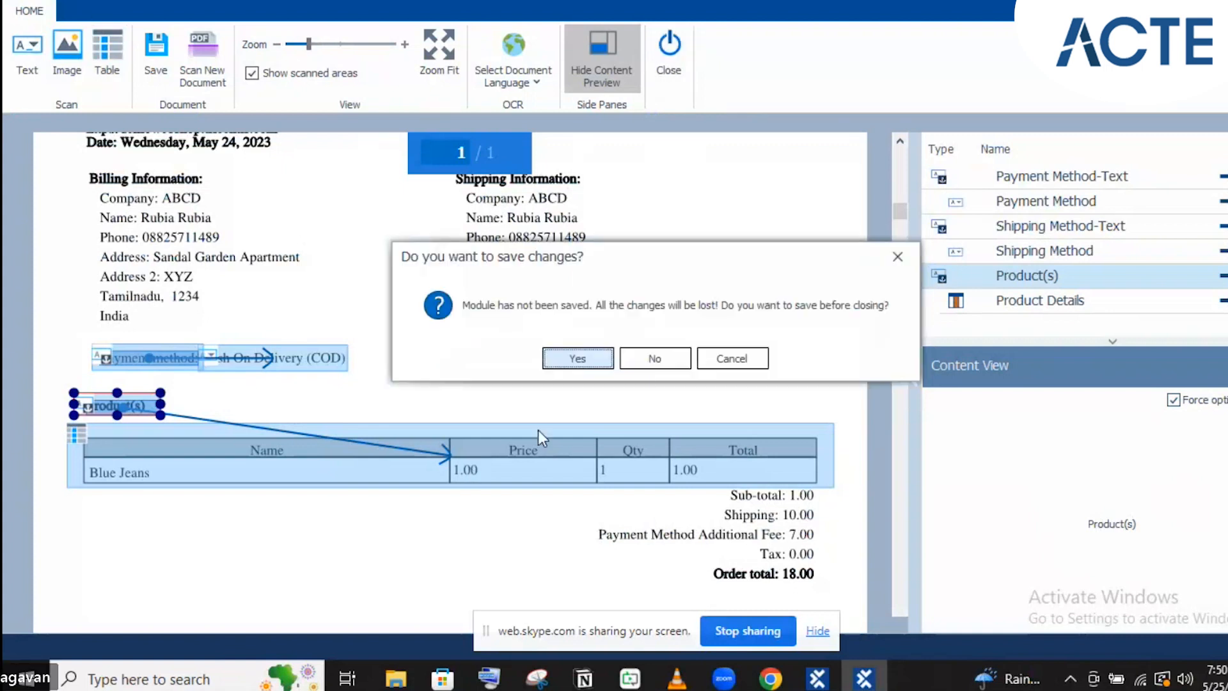
click(577, 359)
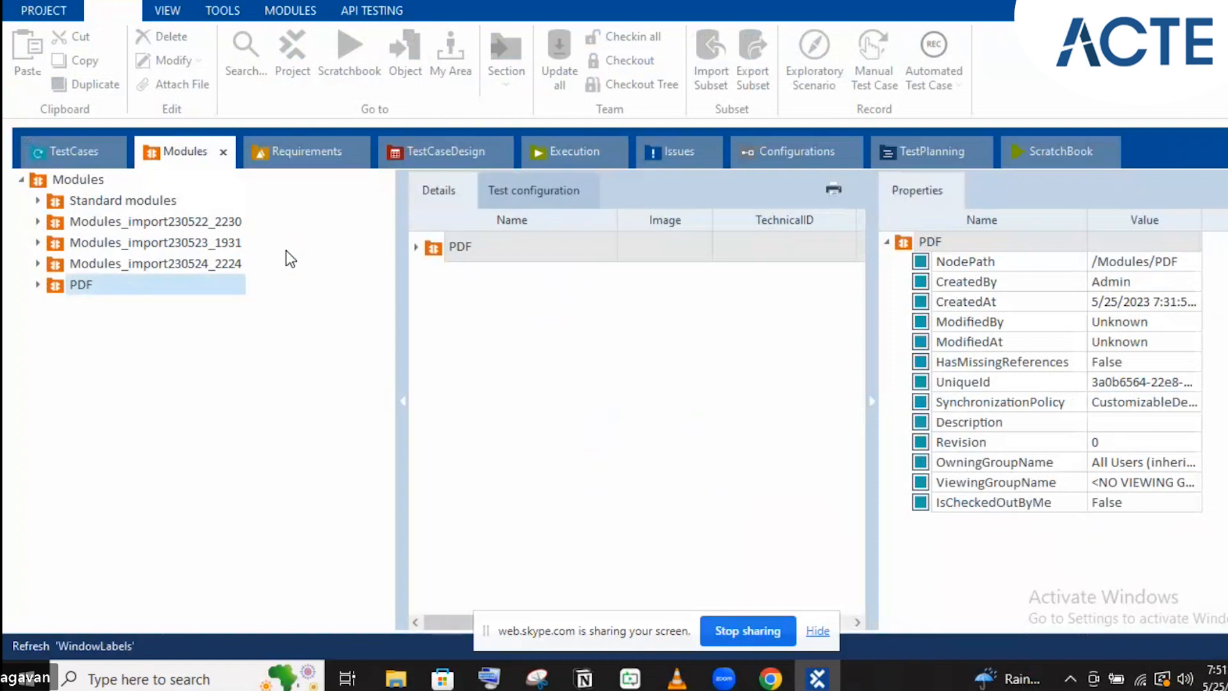
Expand the PDF folder and review the order module's Target PDF, PDF Password and Payment Method attributes
click(38, 285)
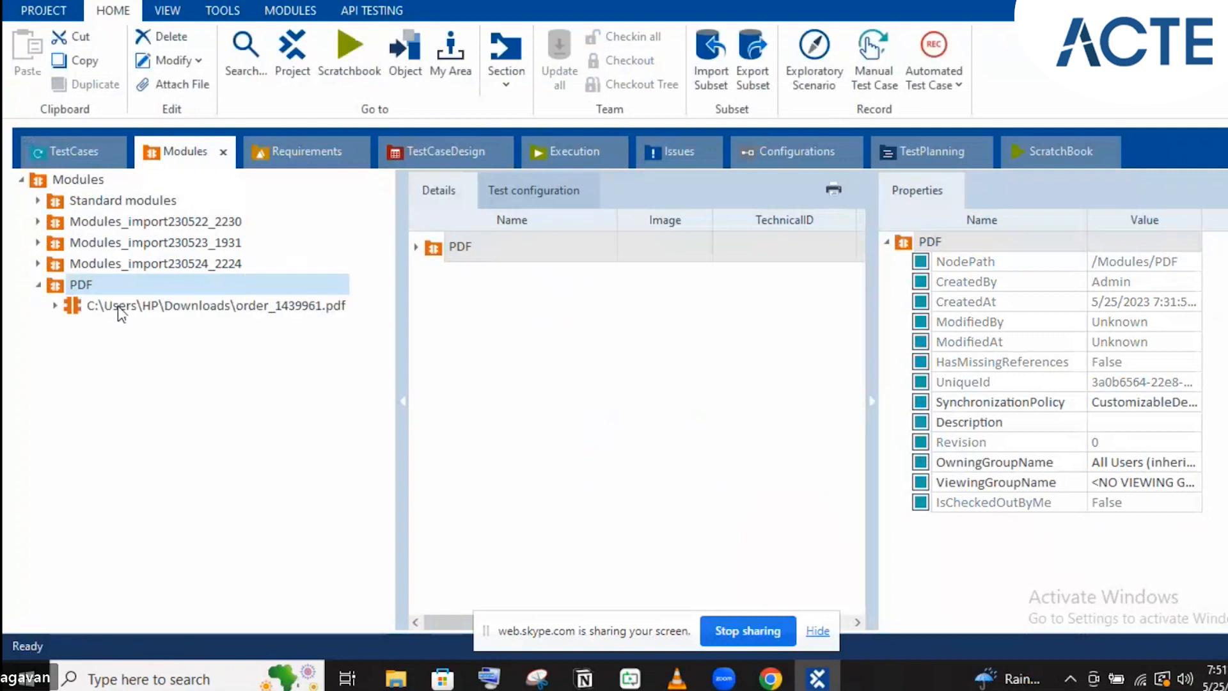
click(118, 306)
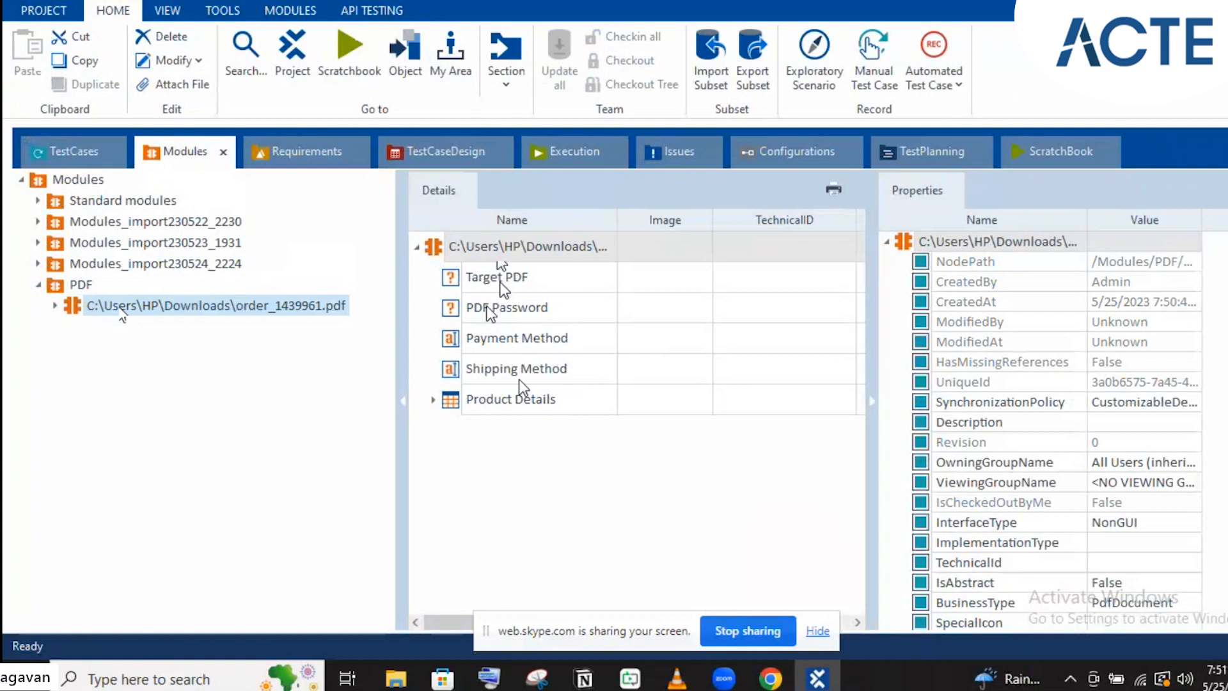
click(555, 249)
click(587, 279)
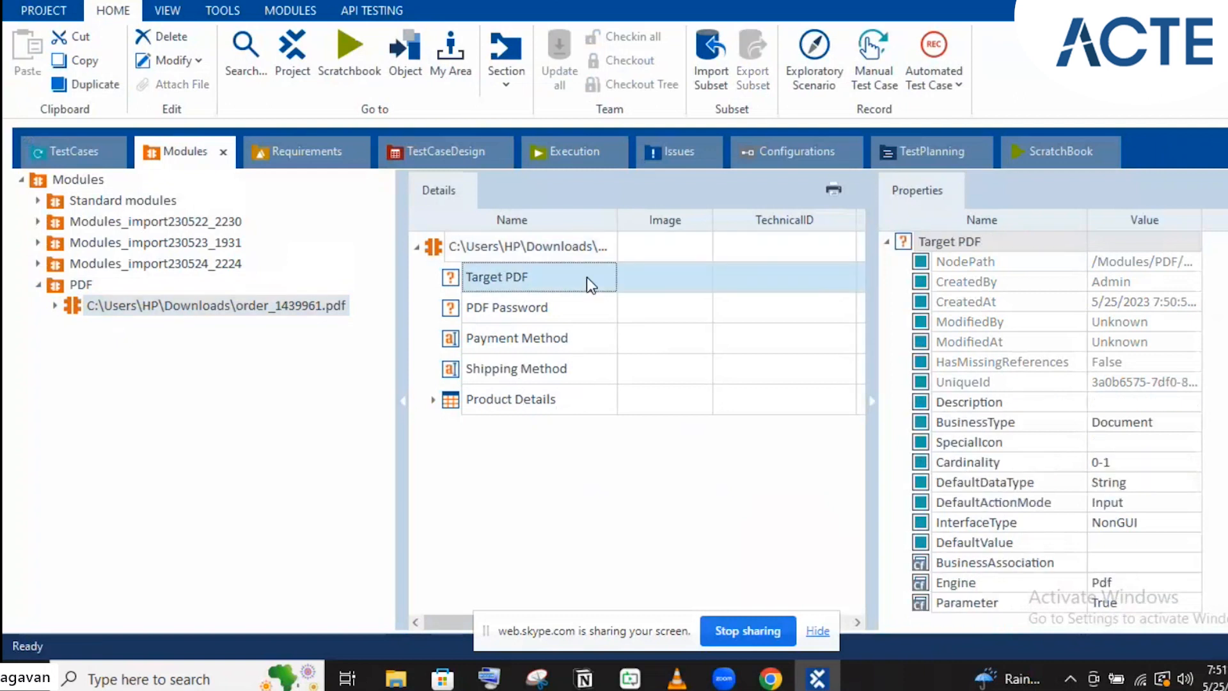
click(658, 328)
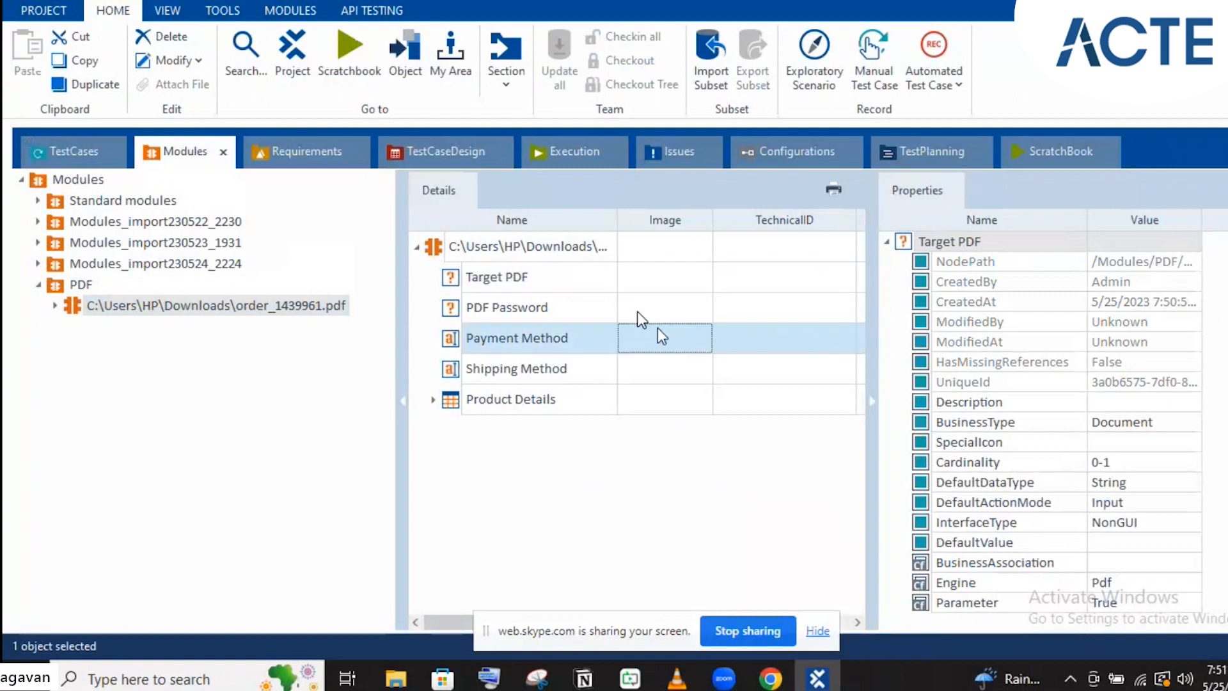
click(638, 313)
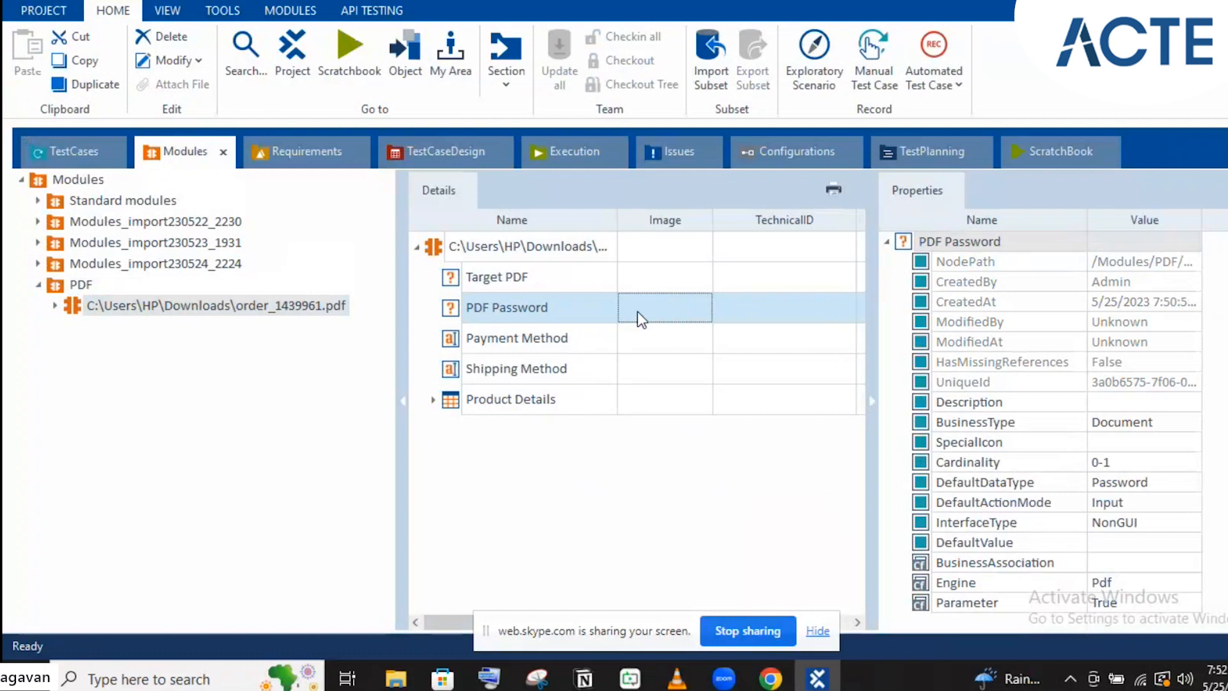
click(71, 305)
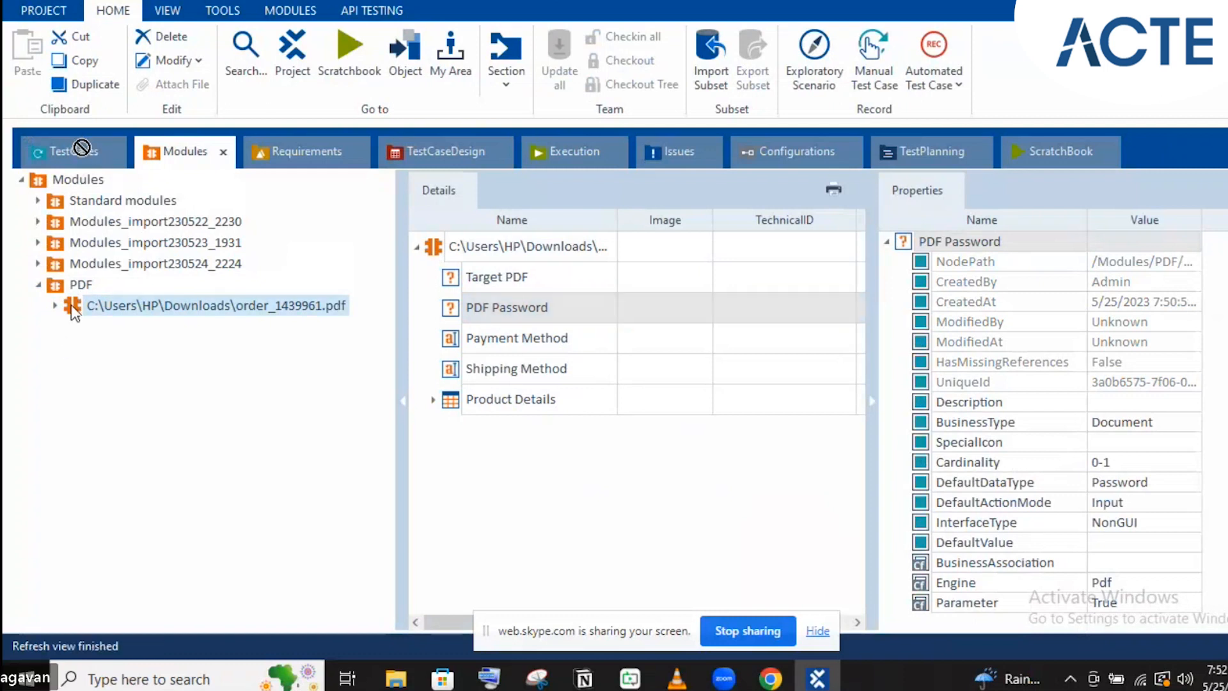
click(78, 148)
Create a test case under Demo WebShop from the order PDF module and name it PDF
drag(127, 309, 100, 282)
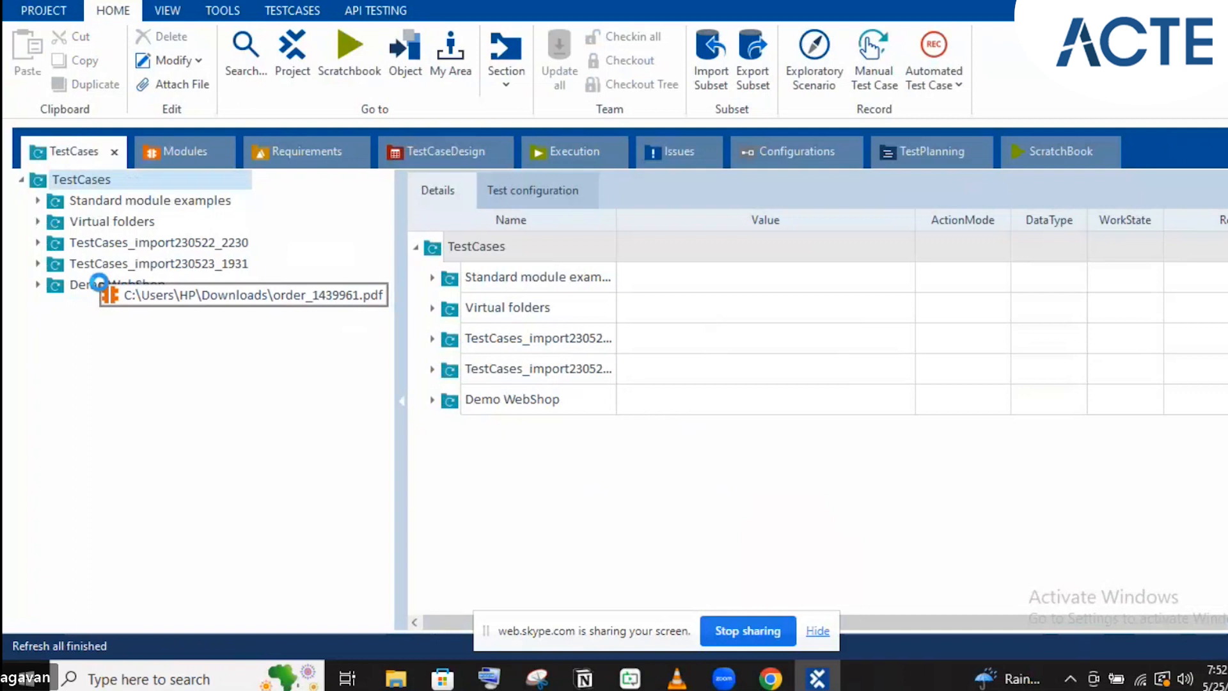
drag(99, 282, 99, 282)
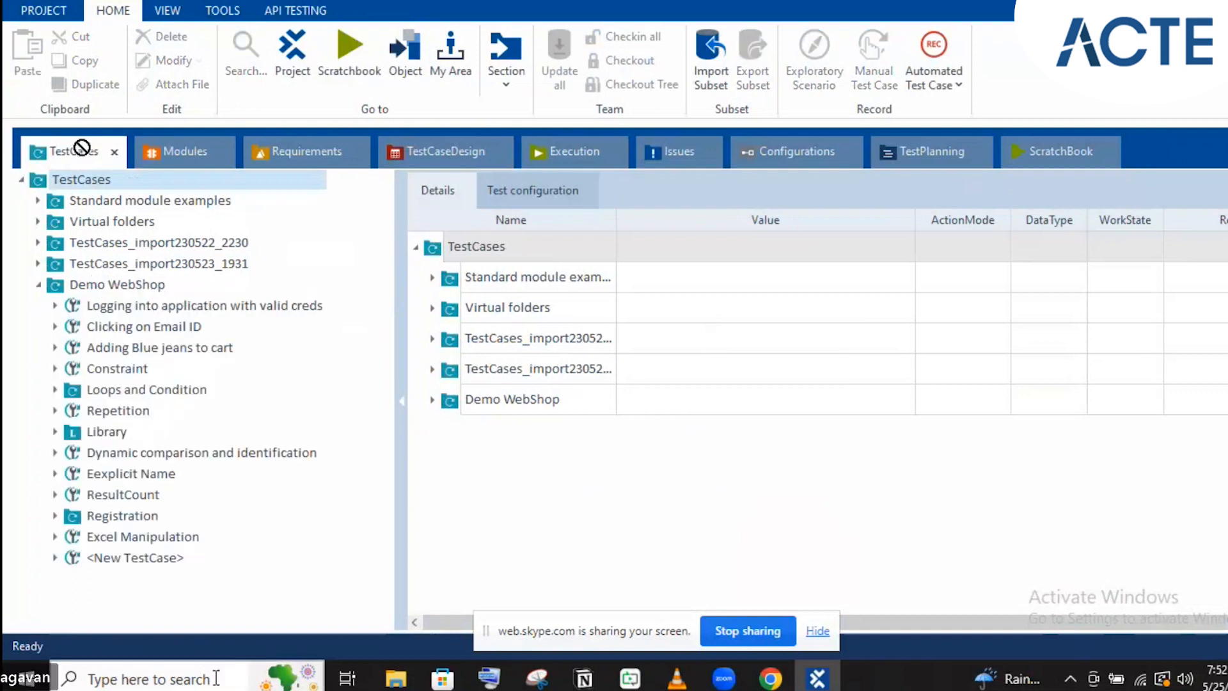
click(132, 563)
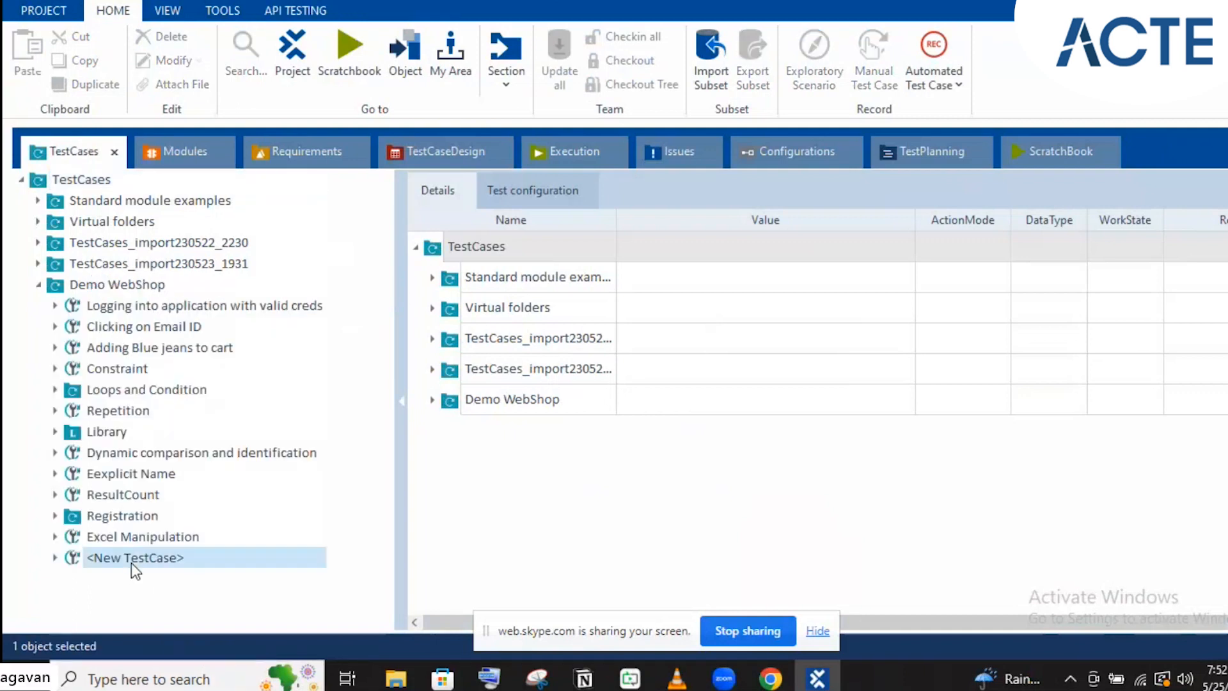
key(F2)
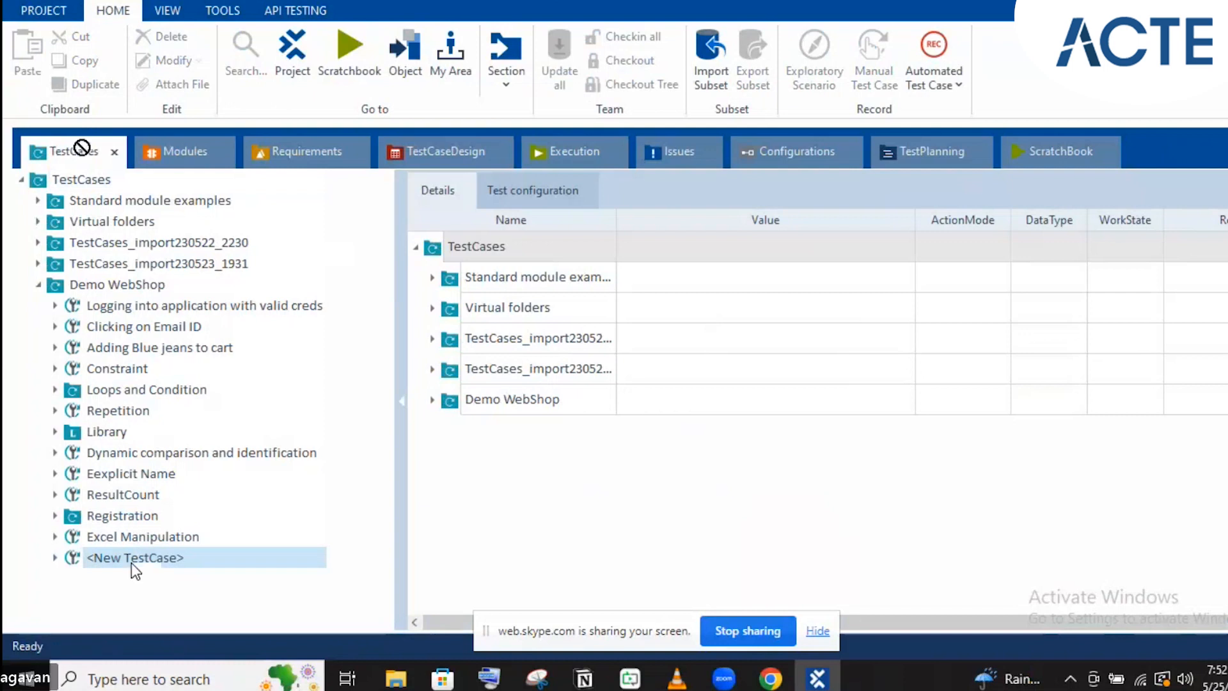
click(132, 562)
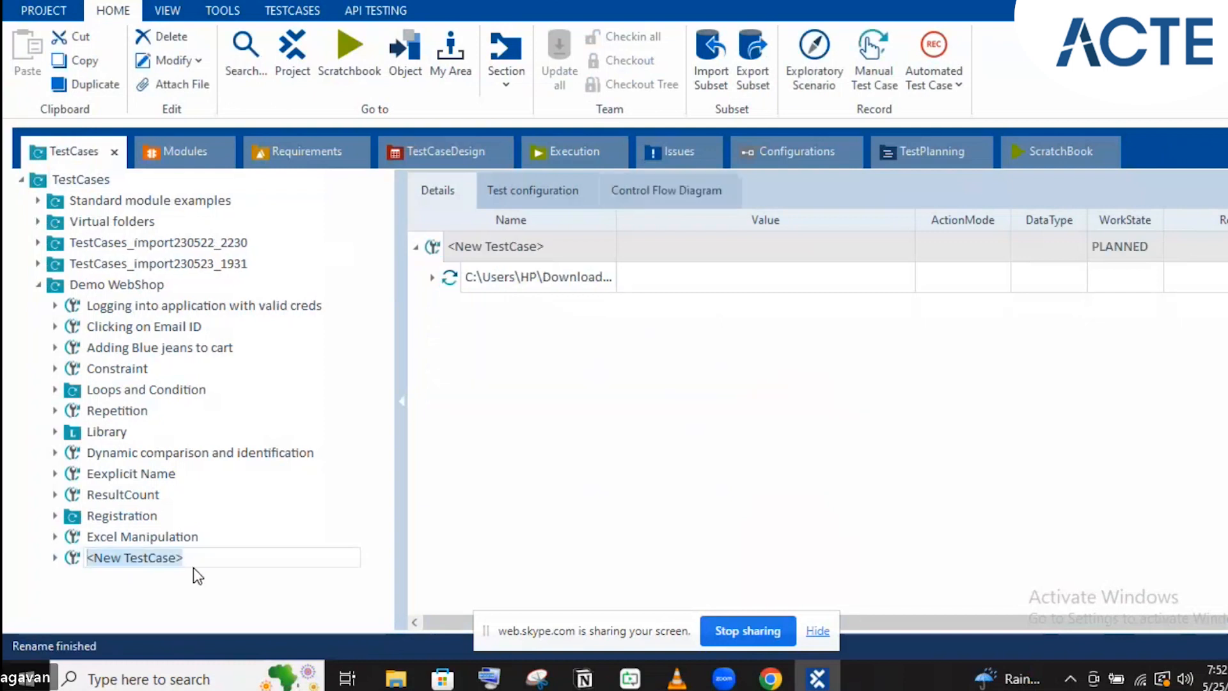
text(PDF)
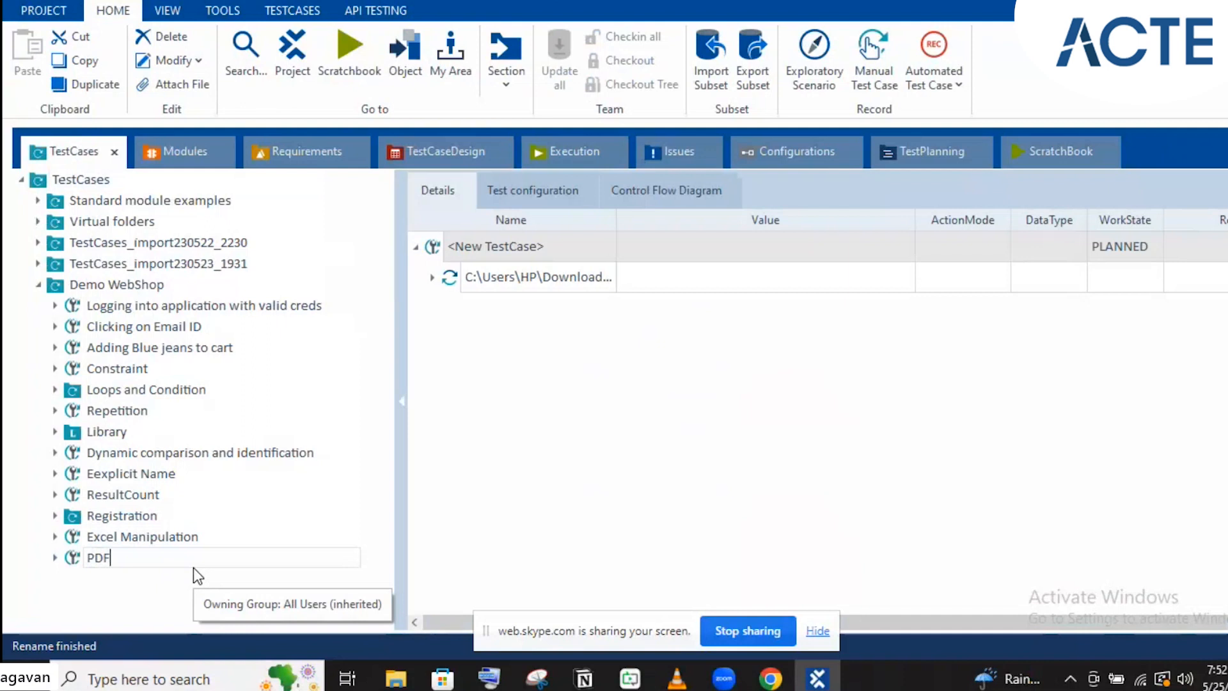
key(Return)
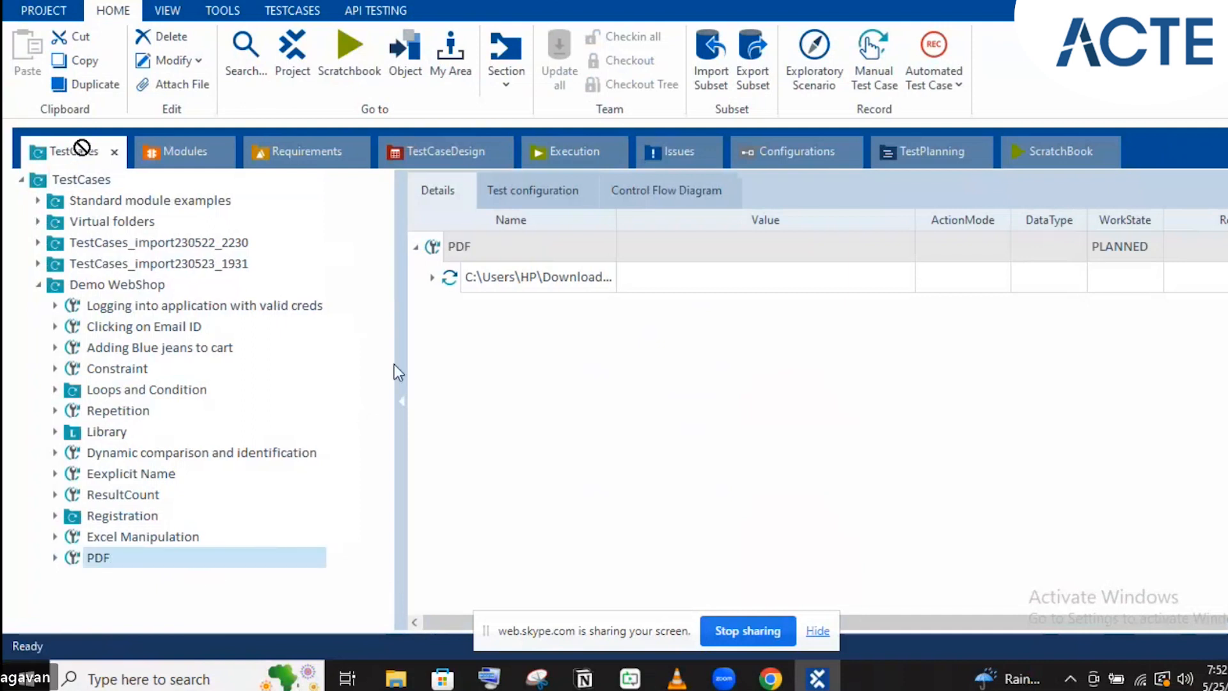
Expand the PDF module's fields and select the Target PDF value cell
click(432, 278)
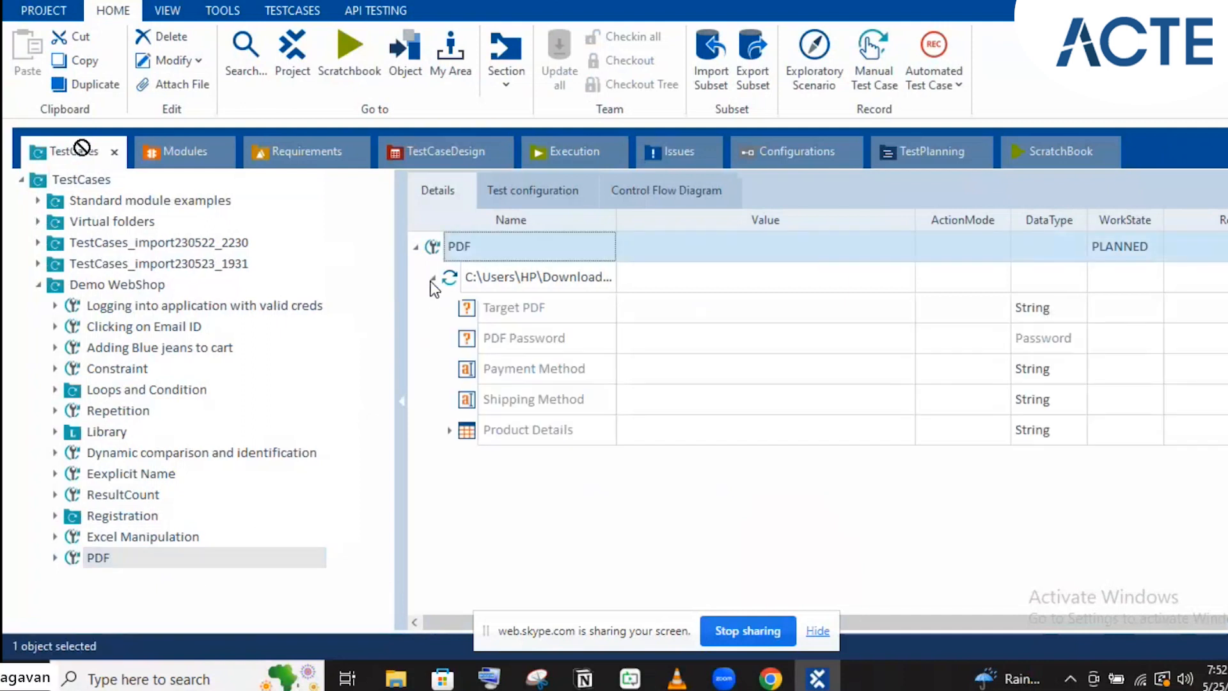
click(835, 324)
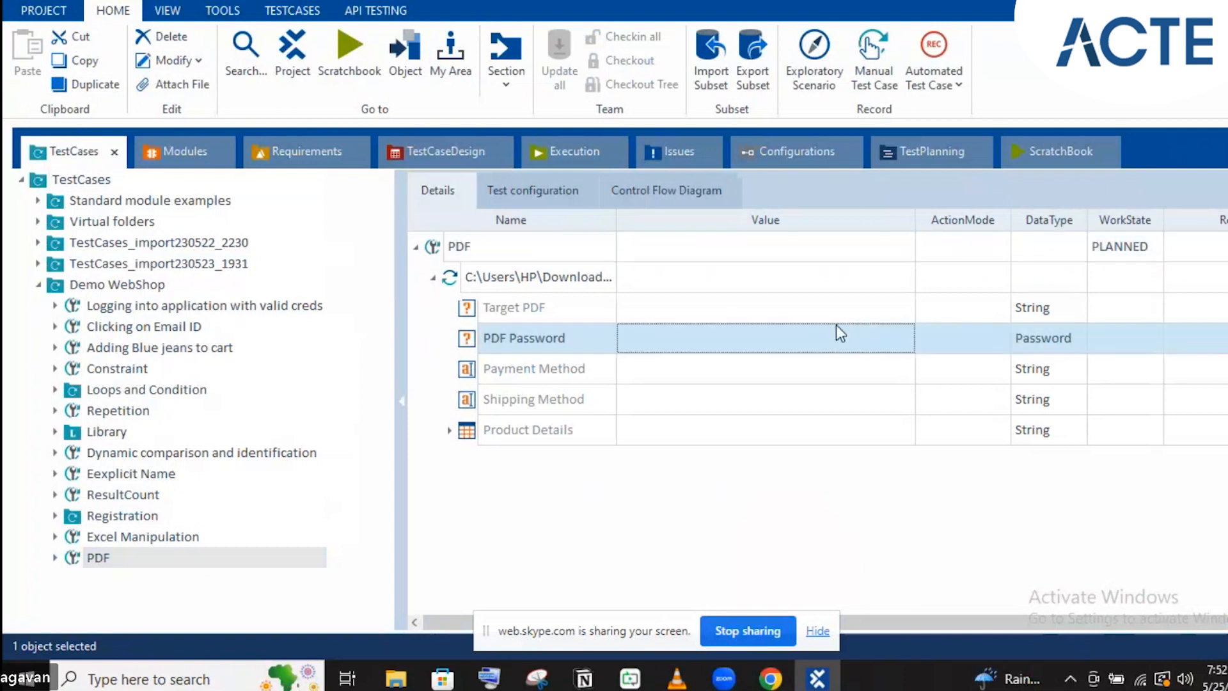
click(889, 322)
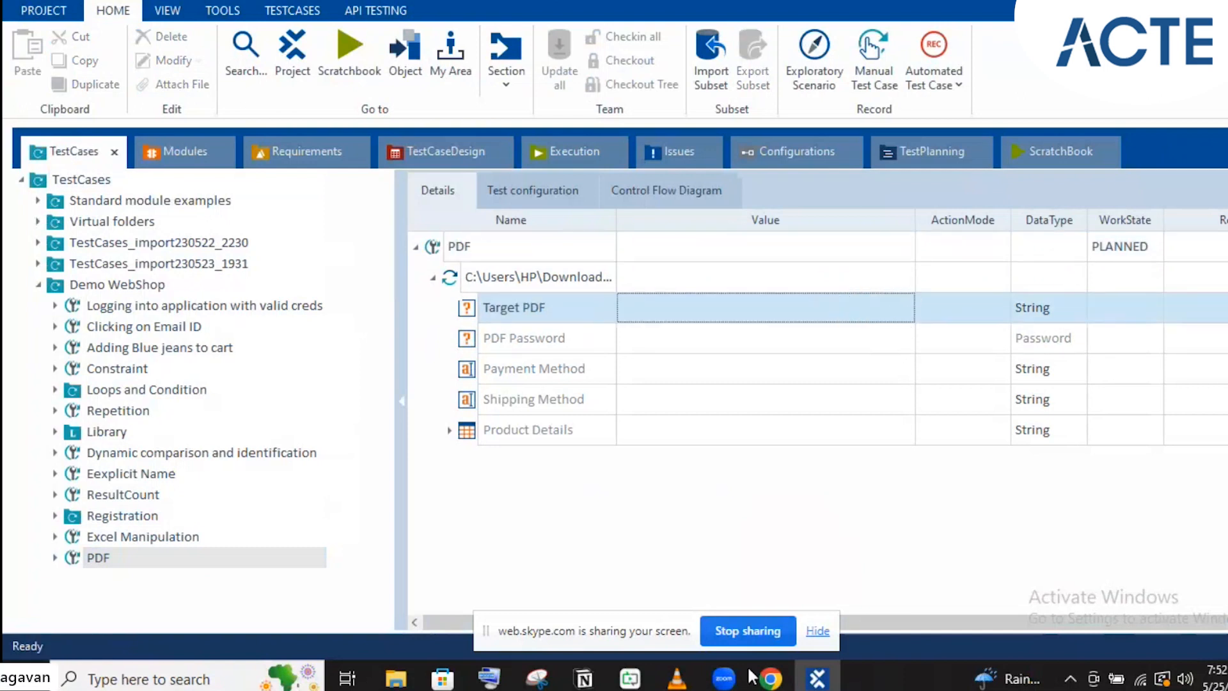
click(397, 680)
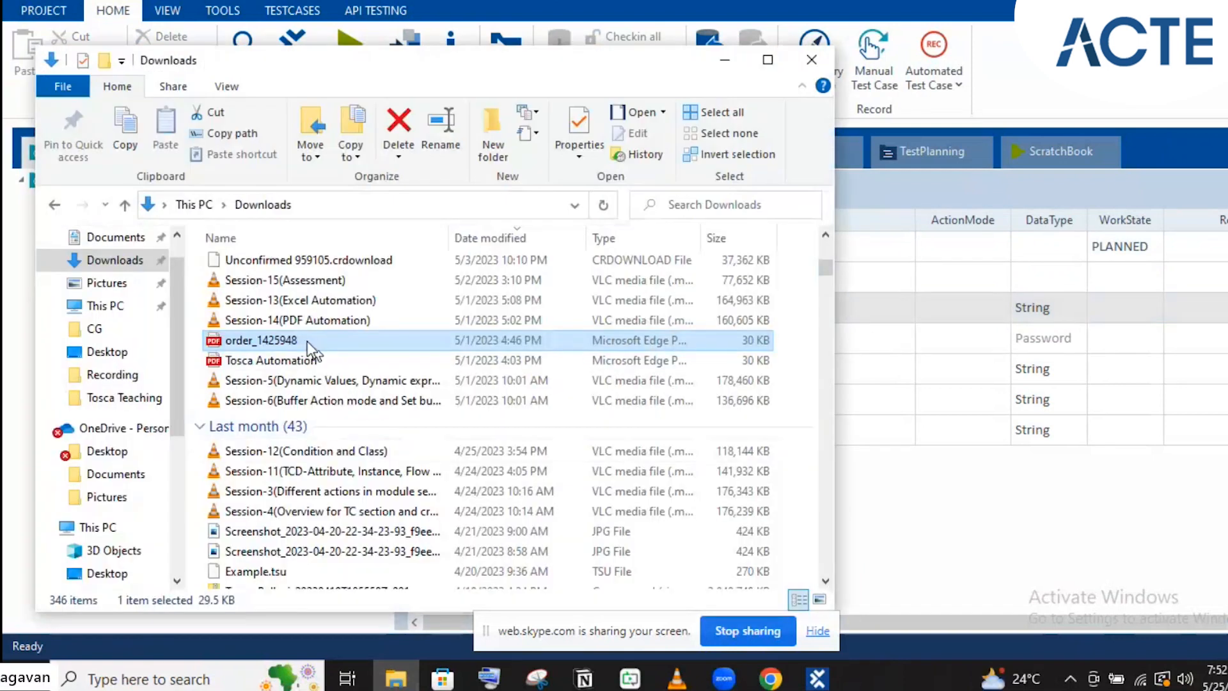
Locate order_1439961 in Downloads and view the folder path as text
scroll(307, 340, up, 5)
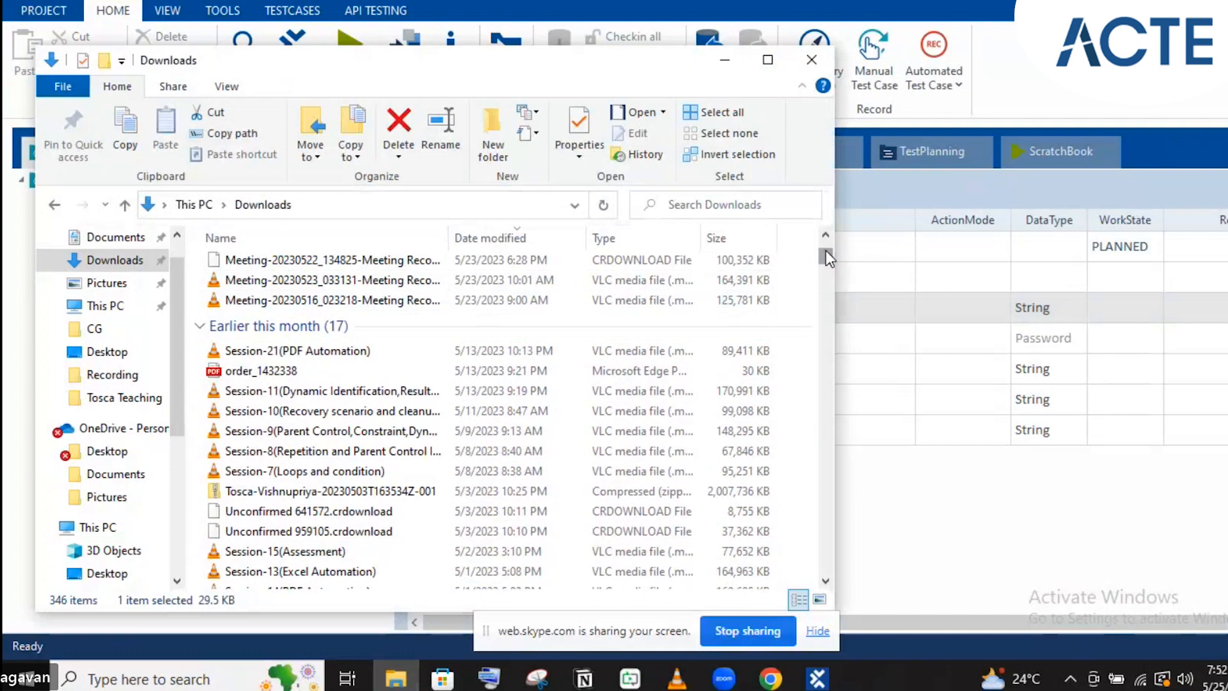
scroll(825, 252, up, 3)
click(340, 291)
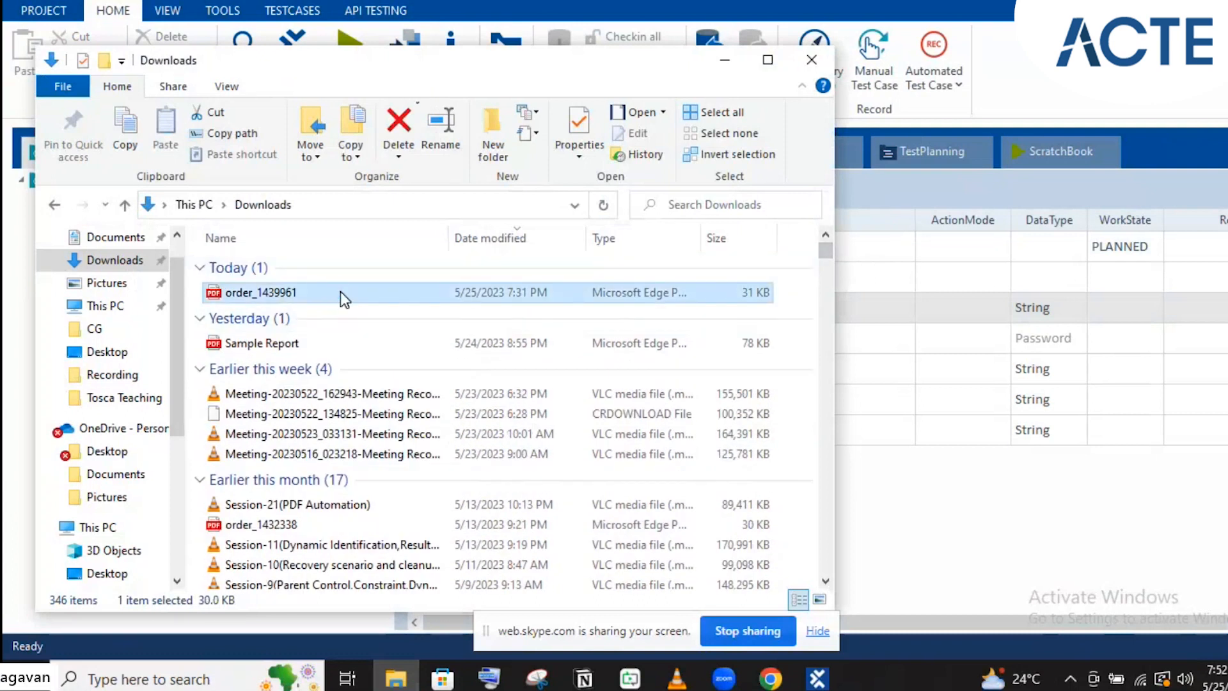
right_click(341, 291)
click(284, 214)
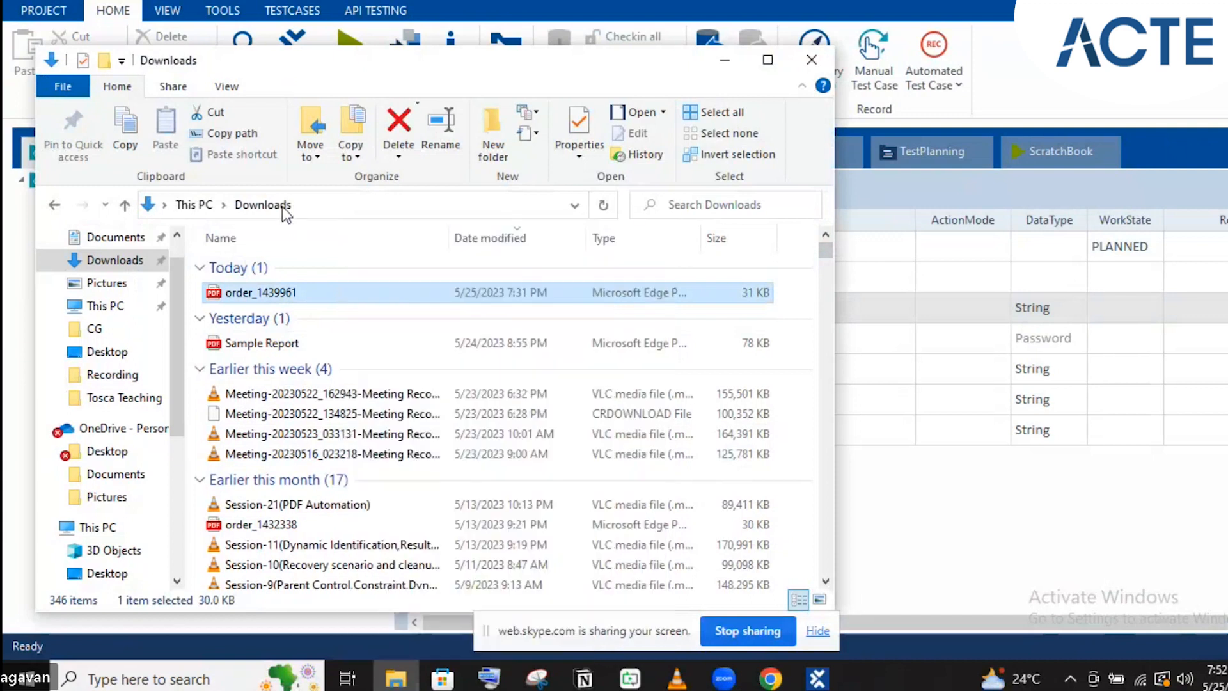
click(282, 206)
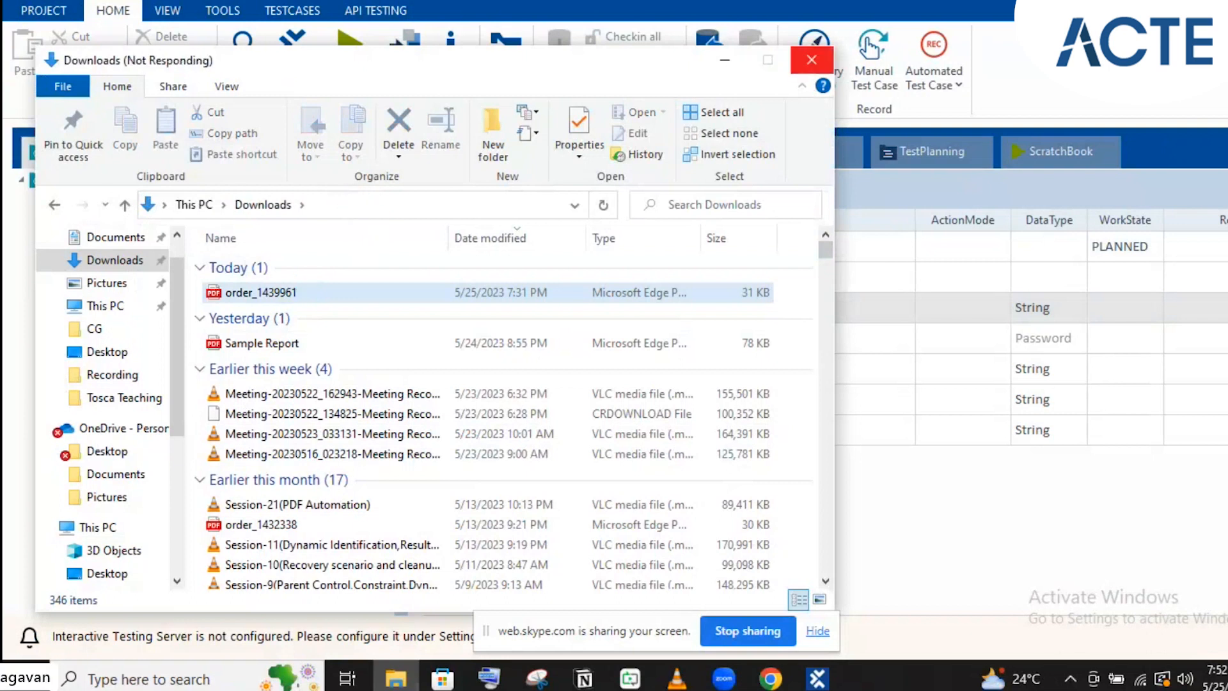
click(350, 204)
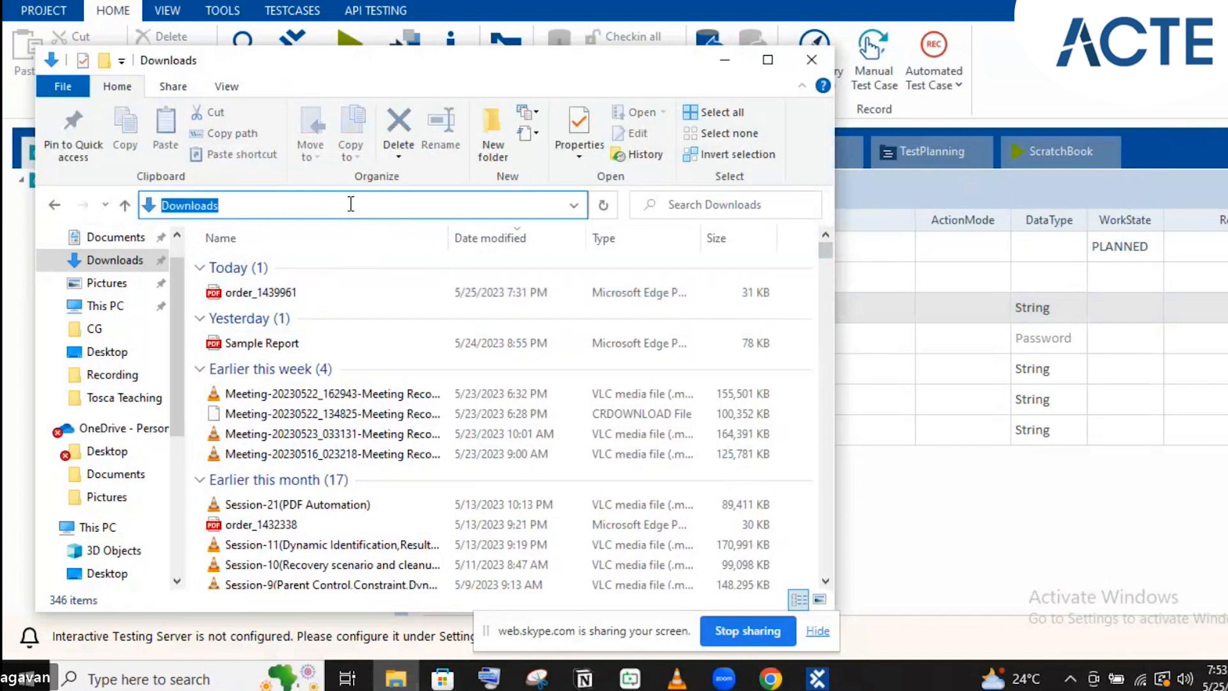
Copy the location C:\Users\HP\Downloads from order_1439961's properties, then close the dialog
click(254, 297)
right_click(254, 297)
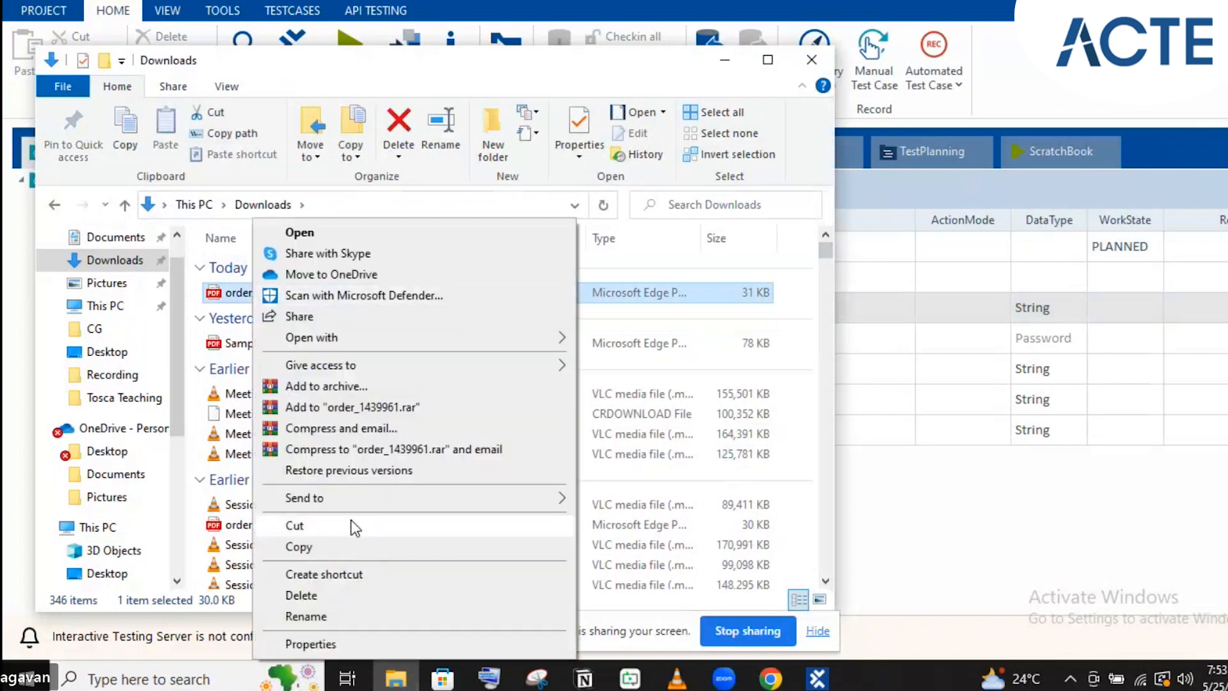
click(317, 635)
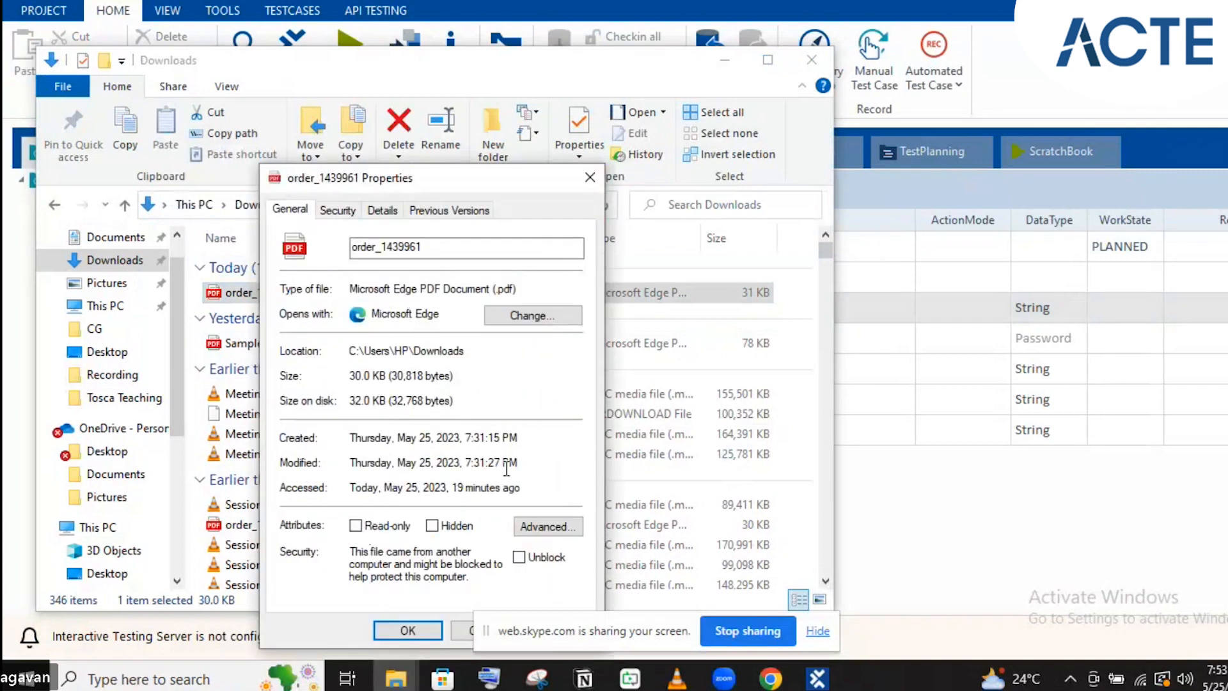
double_click(406, 350)
double_click(406, 350)
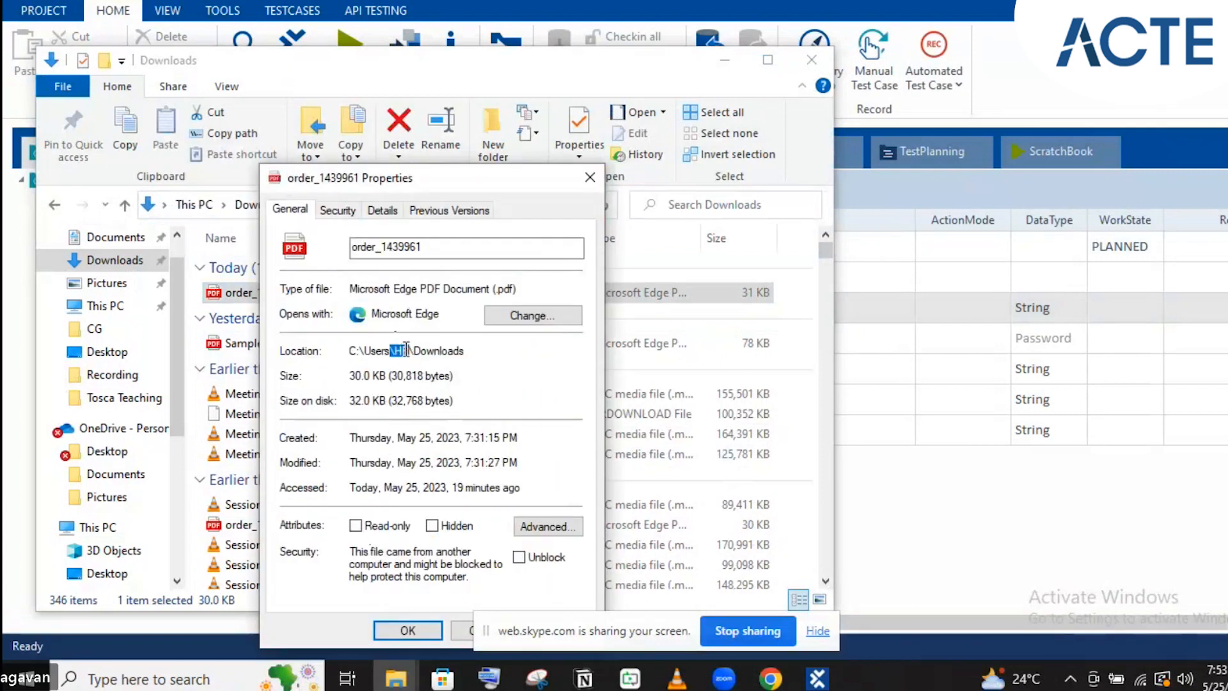
click(407, 350)
drag(349, 350, 467, 359)
key(ctrl+c)
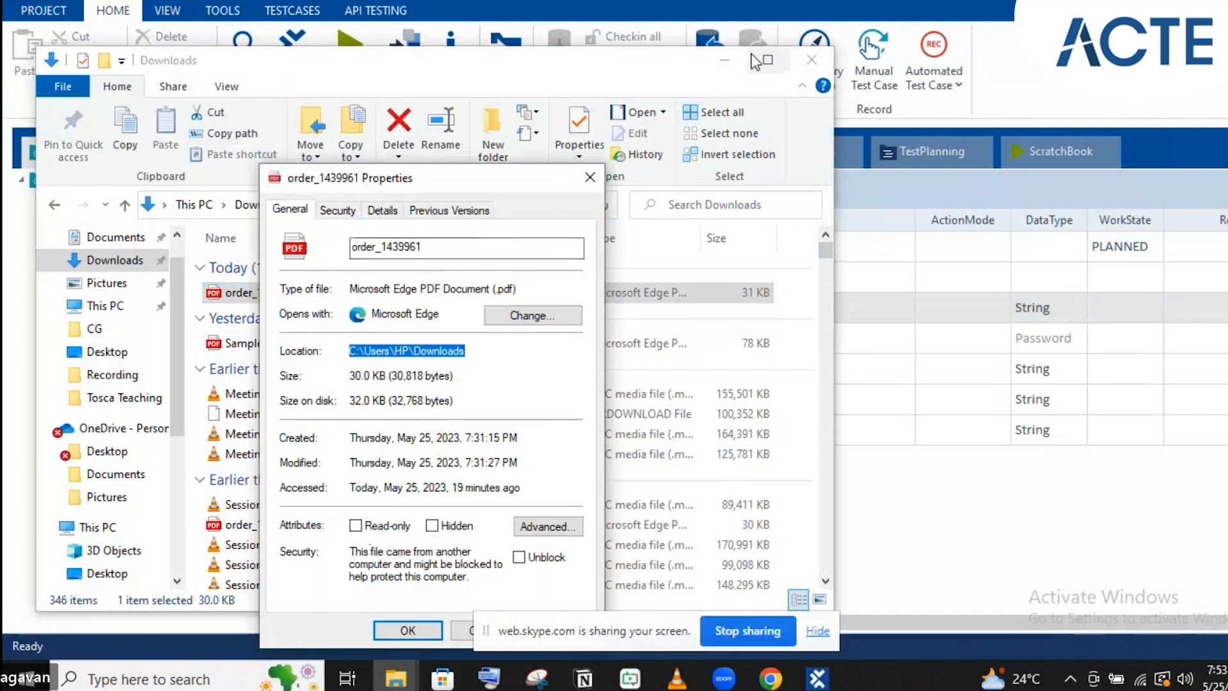
click(723, 66)
click(723, 67)
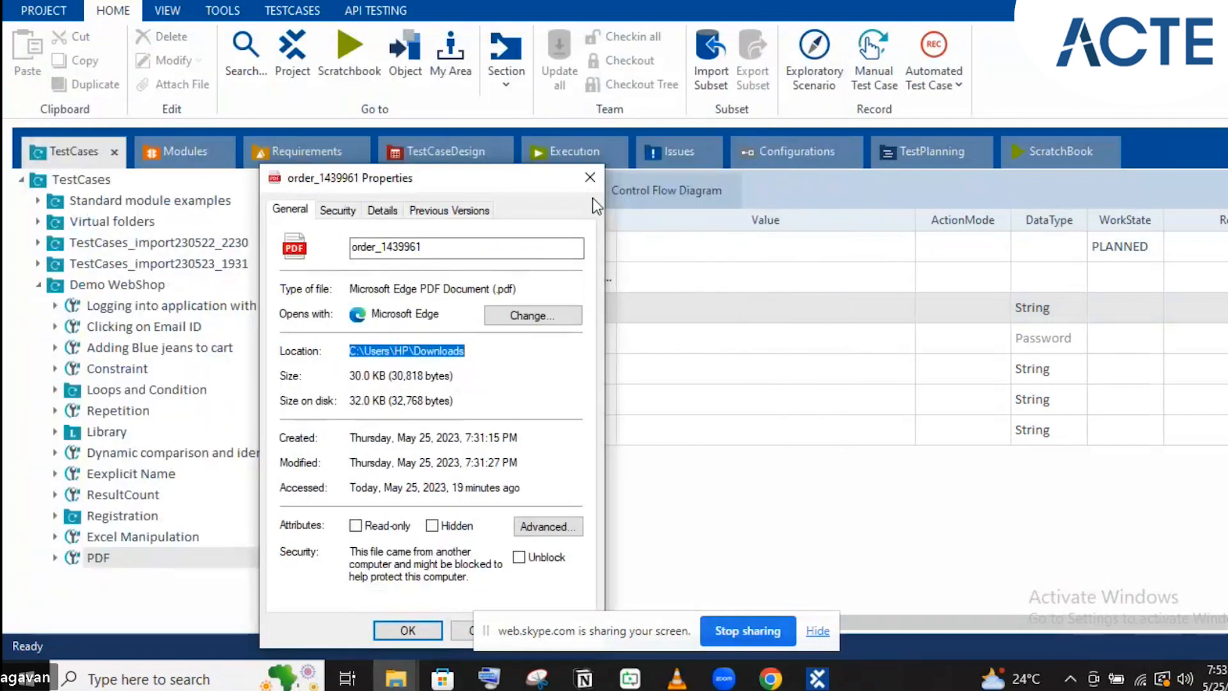
click(583, 178)
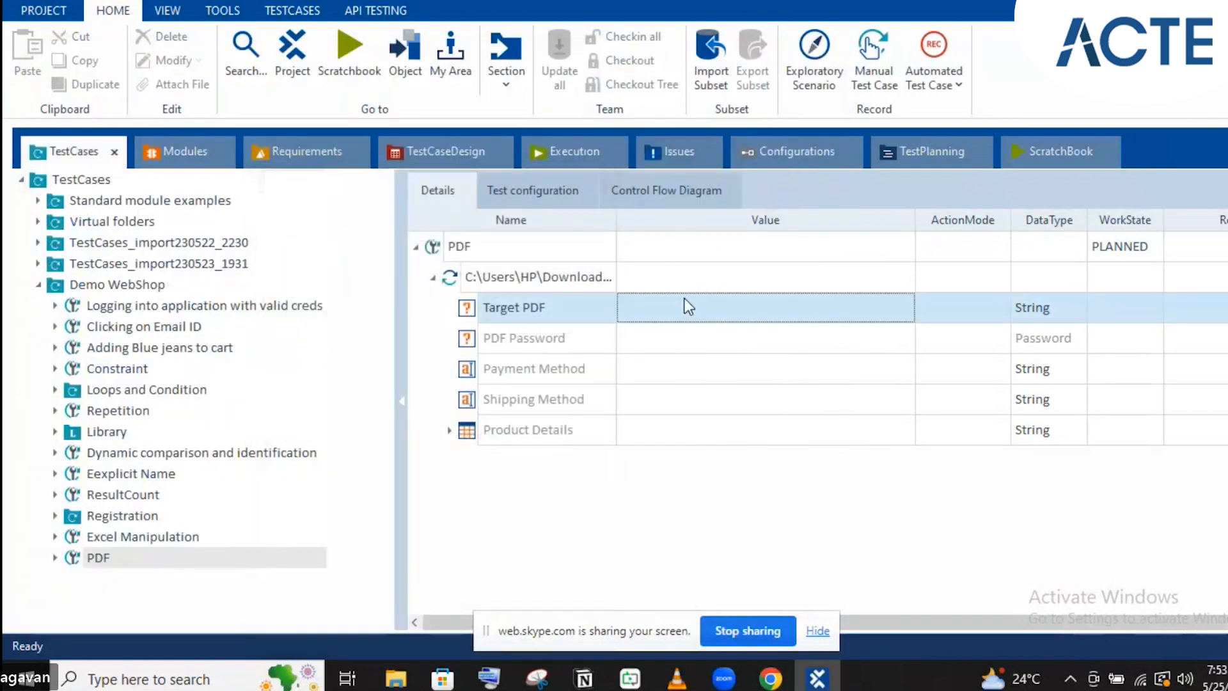
Paste the Downloads folder path into Target PDF and copy the file name order_1439961
click(698, 307)
key(ctrl+v)
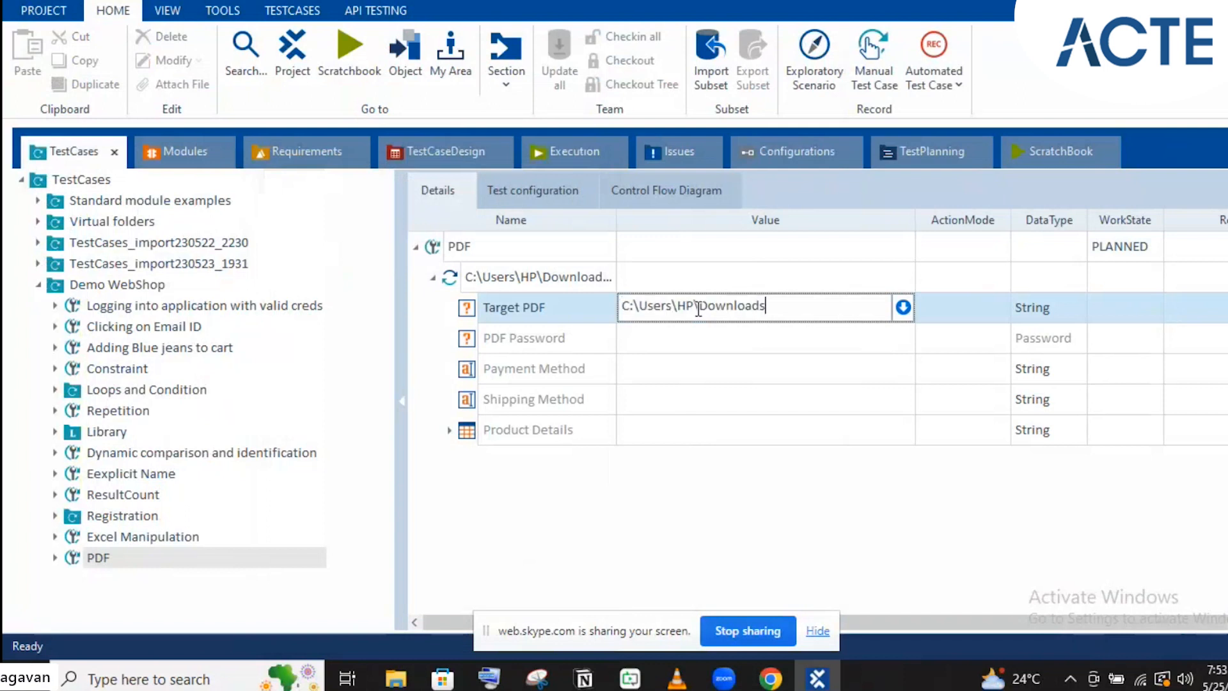
click(387, 678)
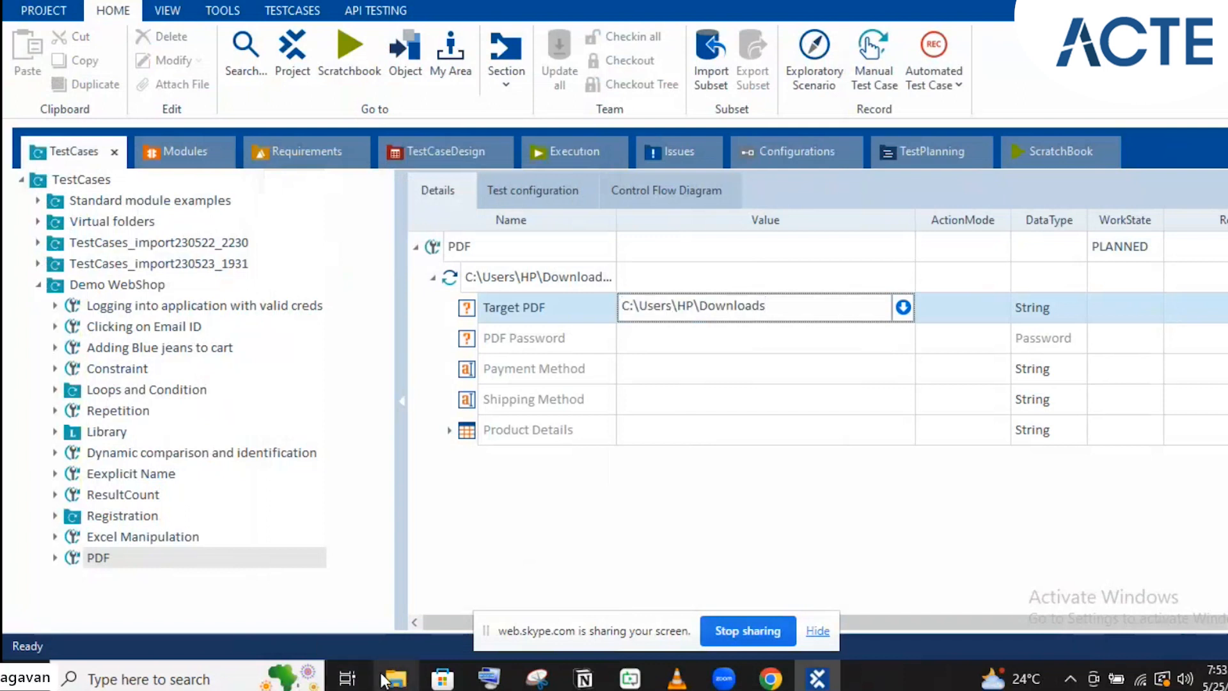
key(F2)
key(ctrl+c)
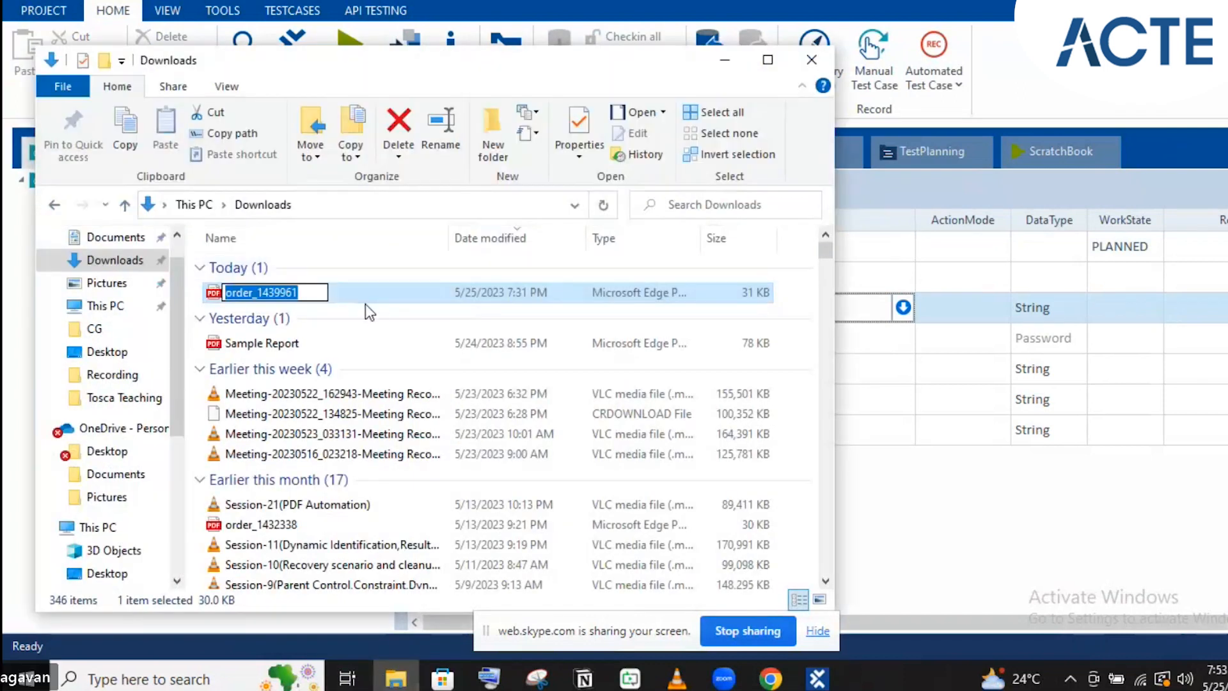
key(Escape)
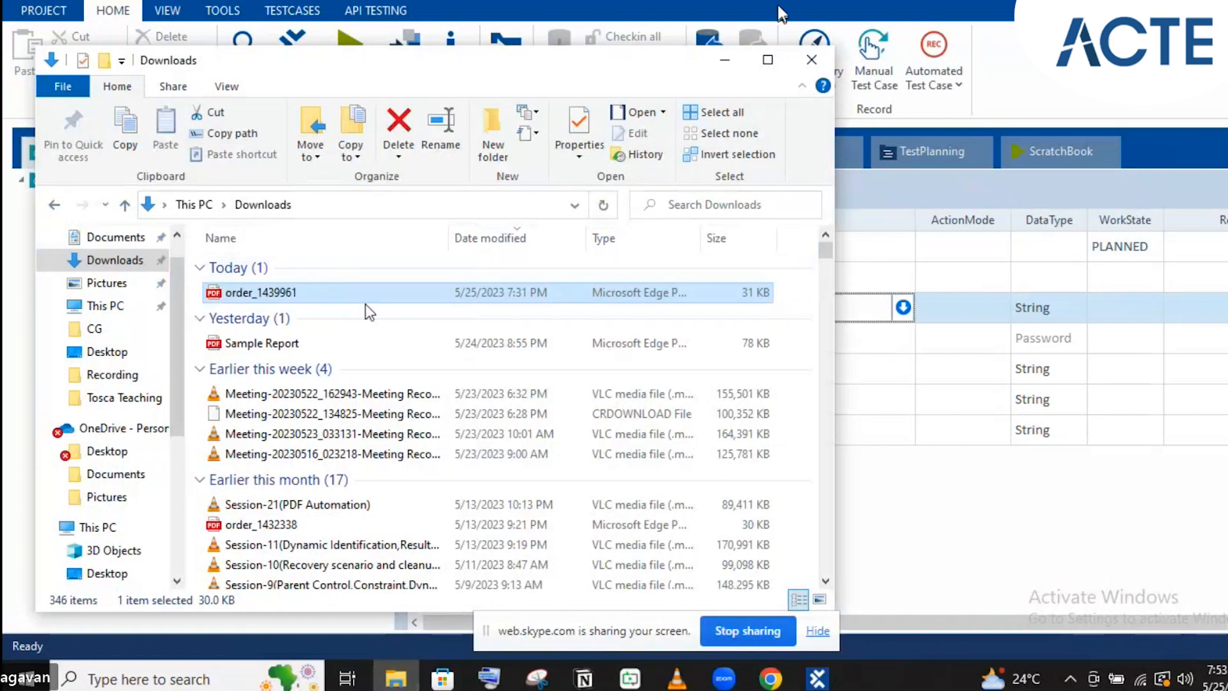
click(724, 62)
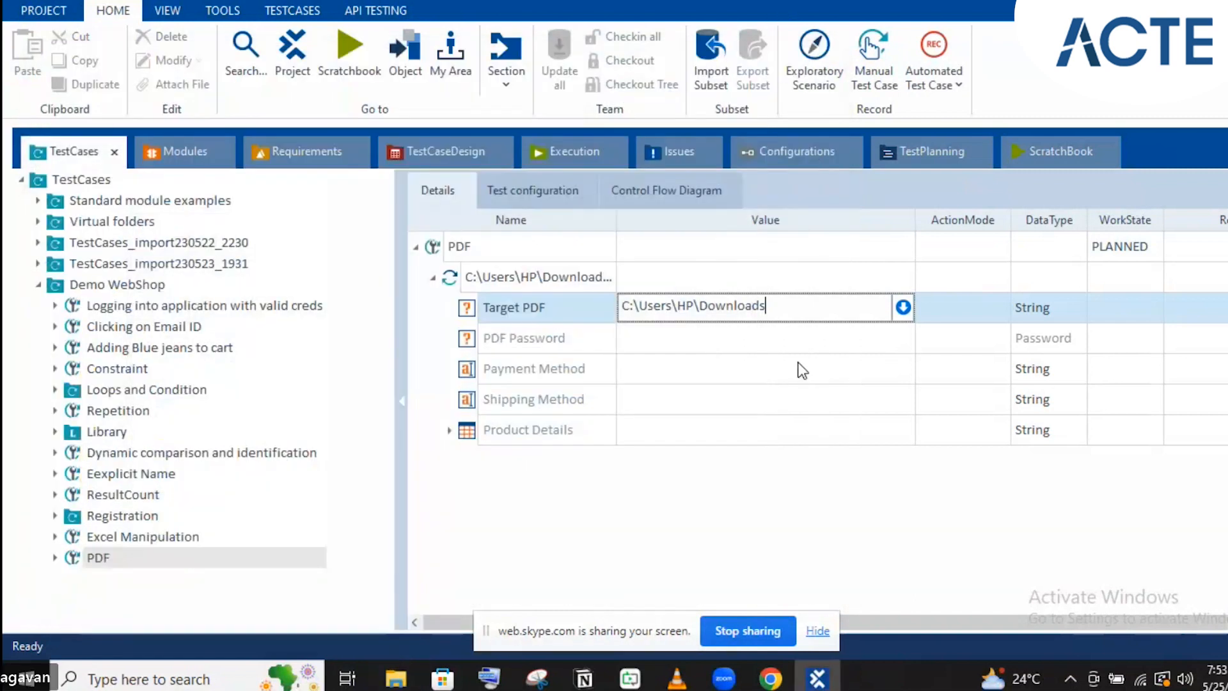
Complete the Target PDF value as C:\Users\HP\Downloads\order_1439961.pdf
text(\)
key(ctrl+v)
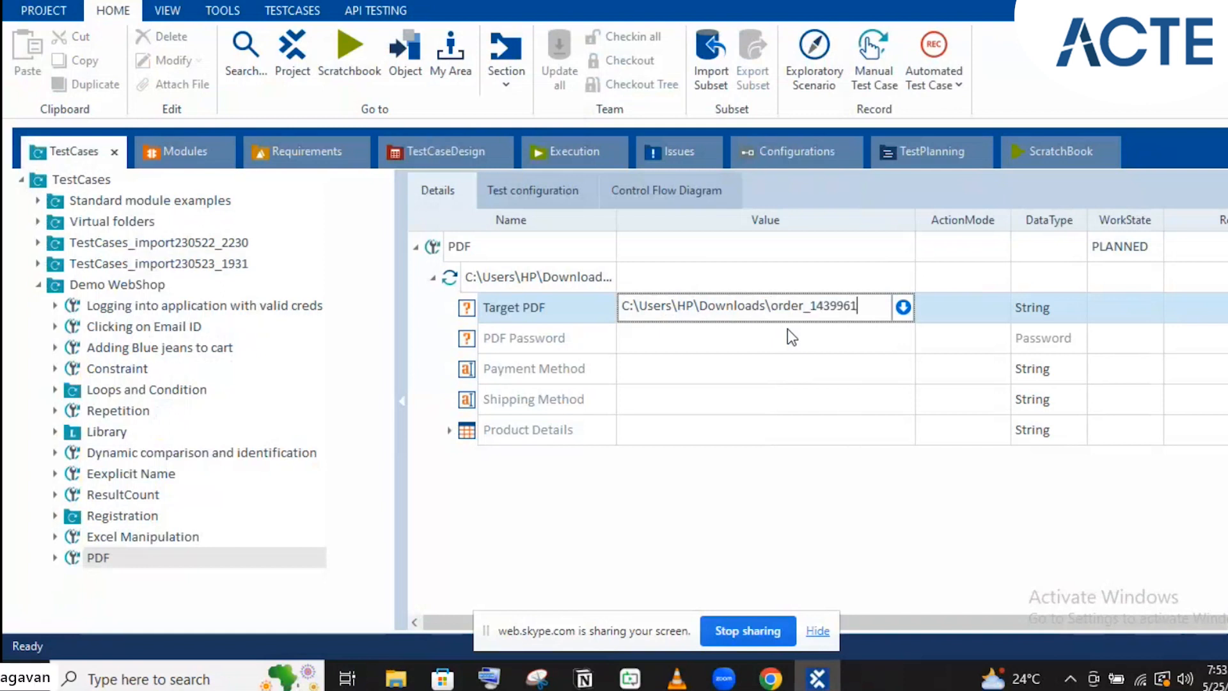
text(,)
key(BackSpace)
text(.pdf)
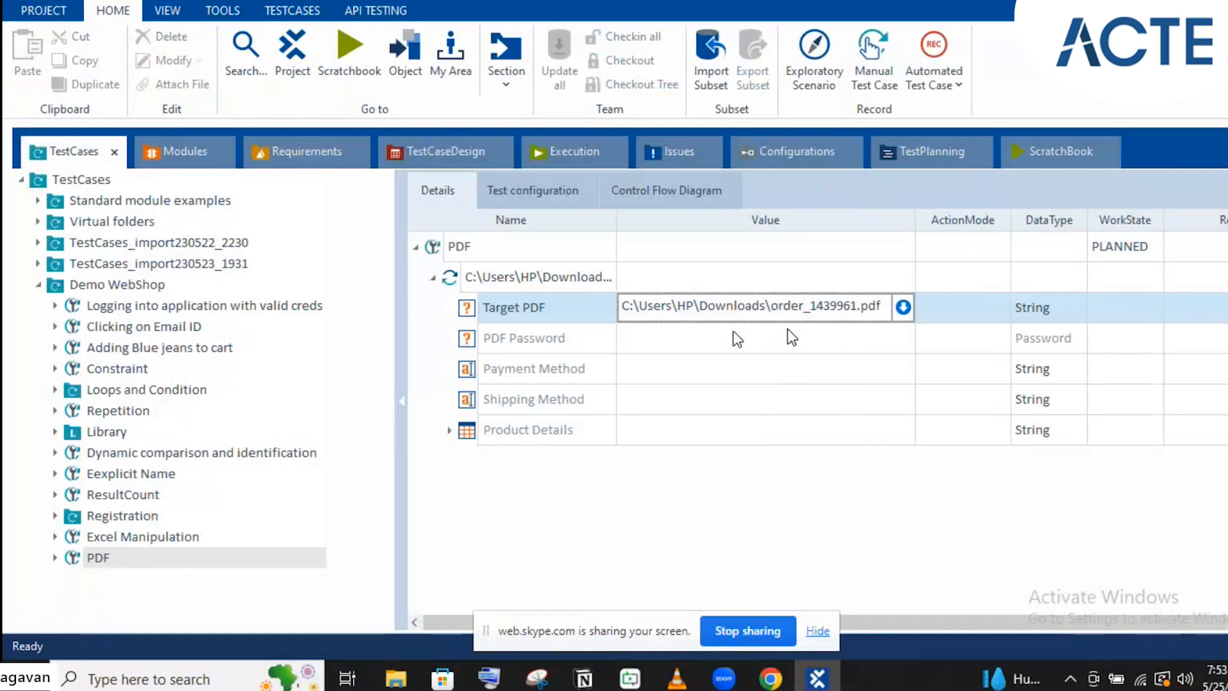
key(Return)
Start editing the Payment Method value and check the payment method in the order PDF
click(717, 378)
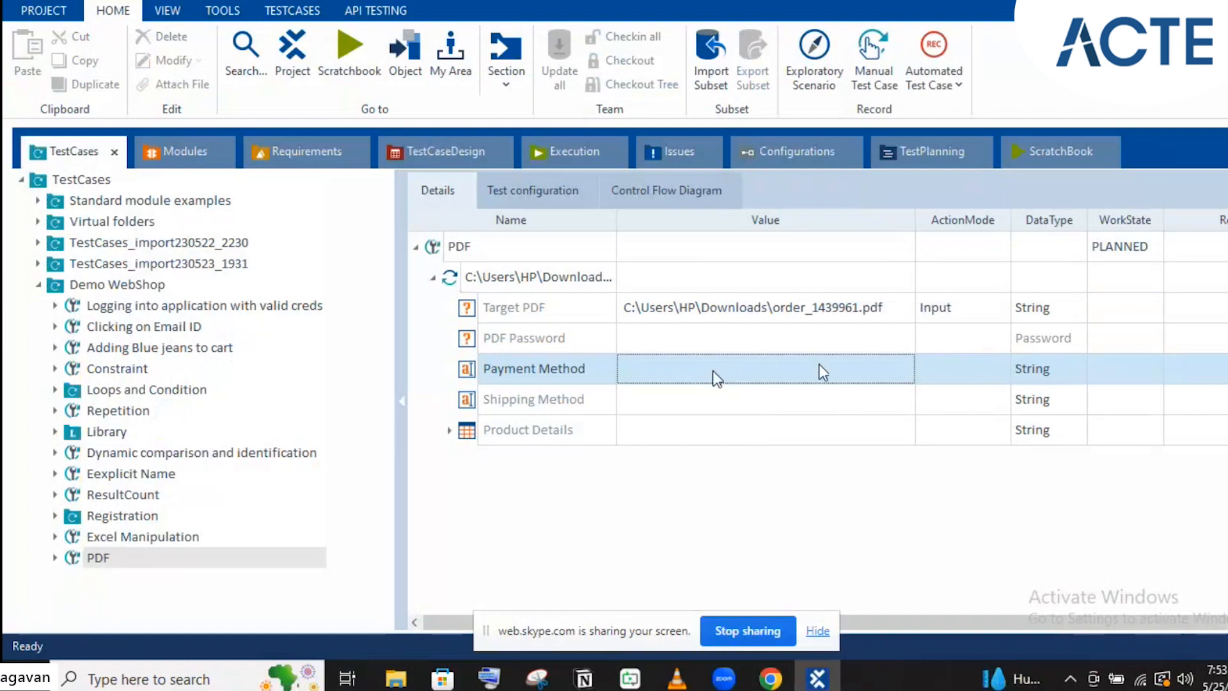
click(897, 367)
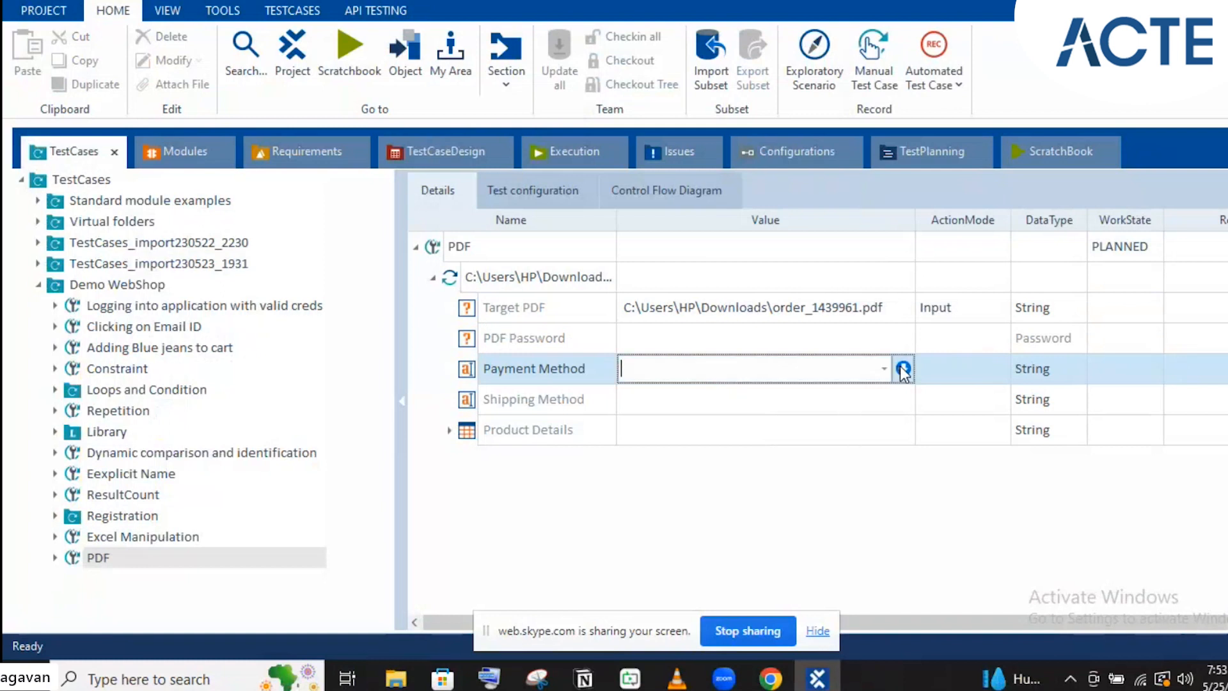
click(903, 368)
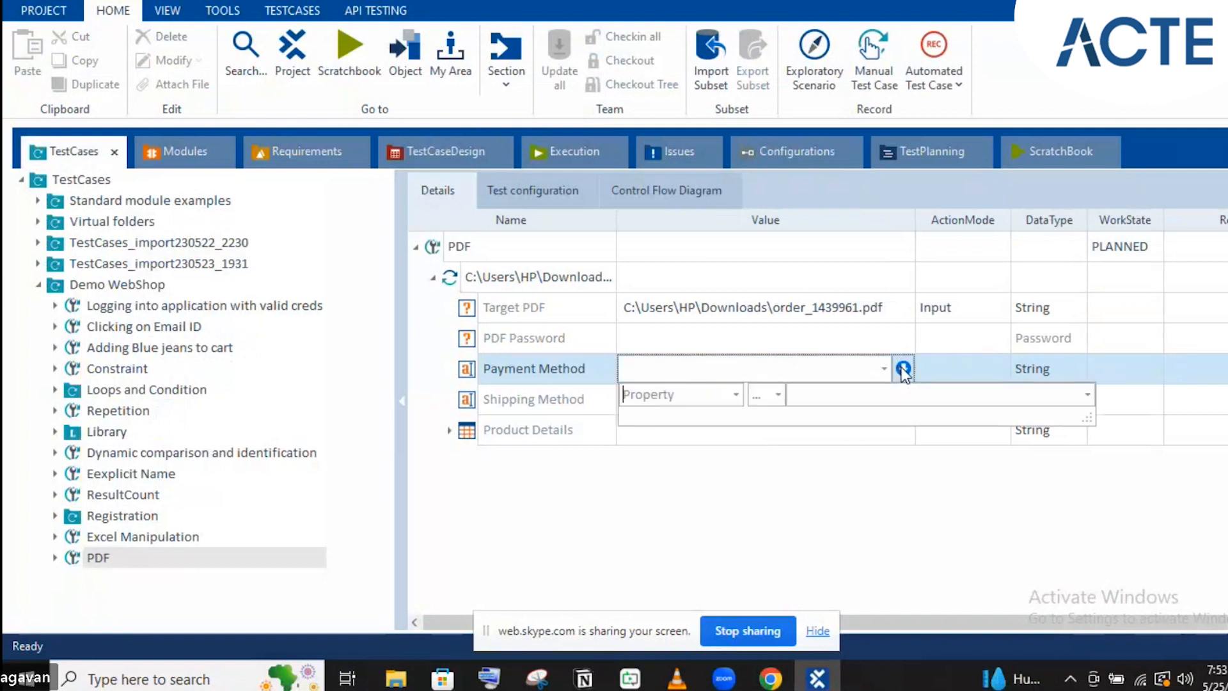
click(665, 368)
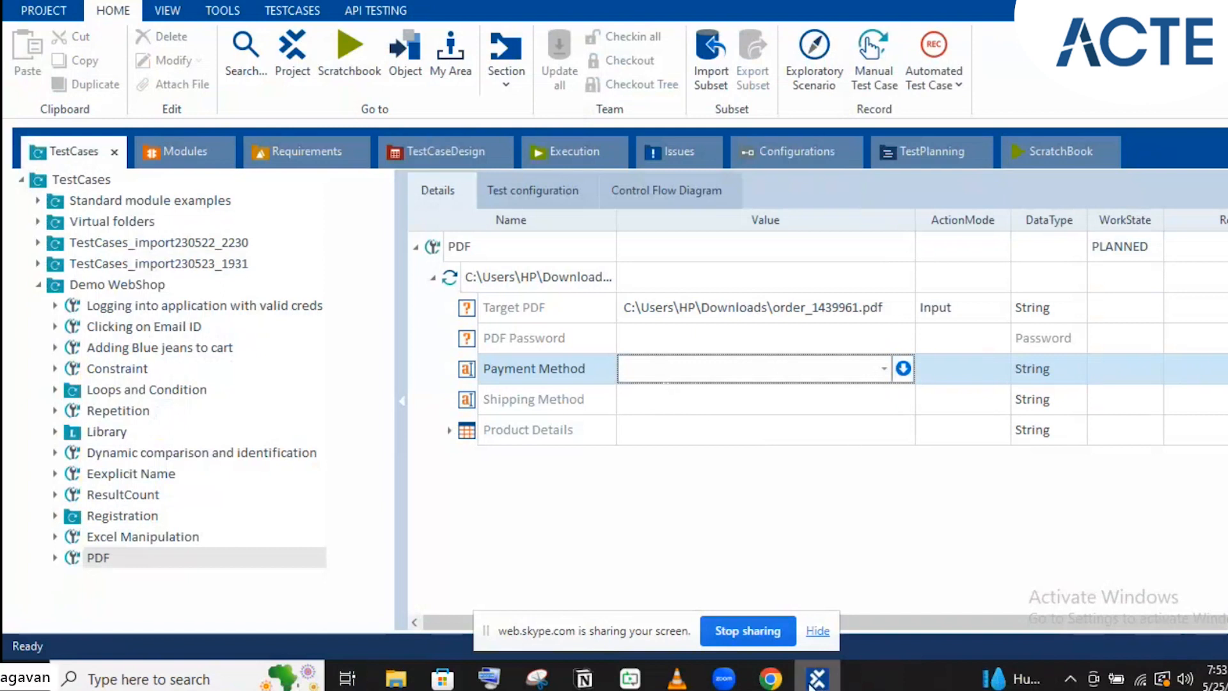
mouse_move(770, 678)
click(714, 610)
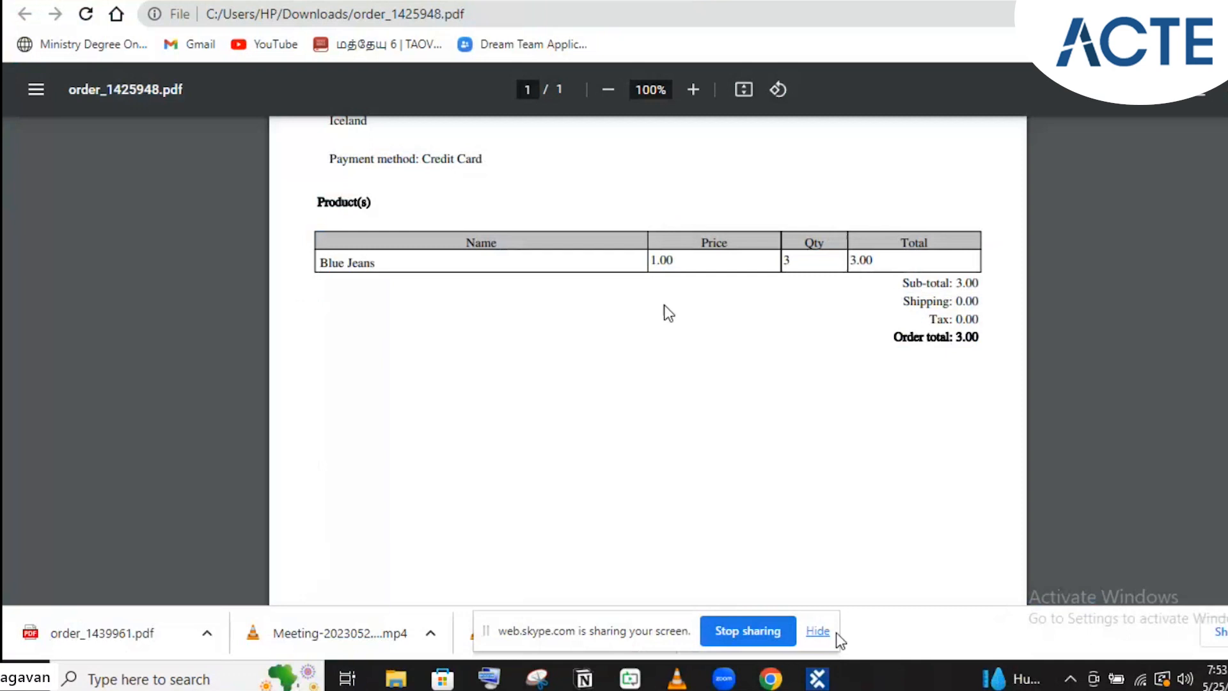
click(817, 676)
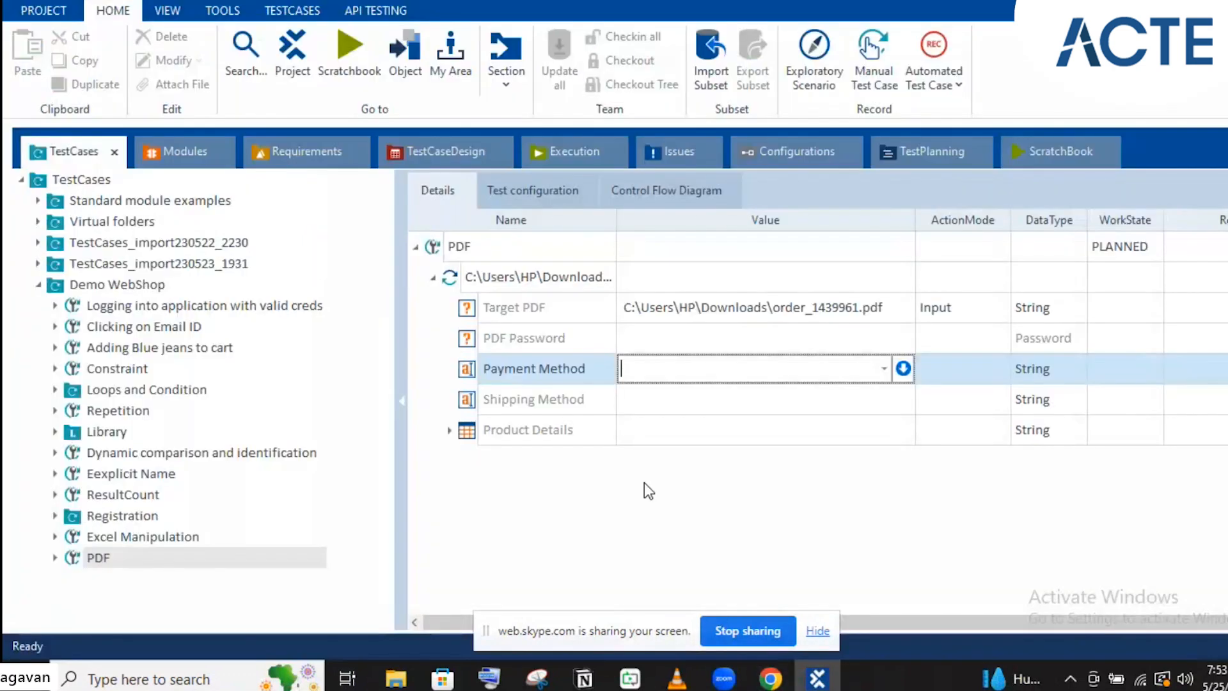
Enter Credit Card as the Payment Method value, fixing typos and capitalisation
text(Crd)
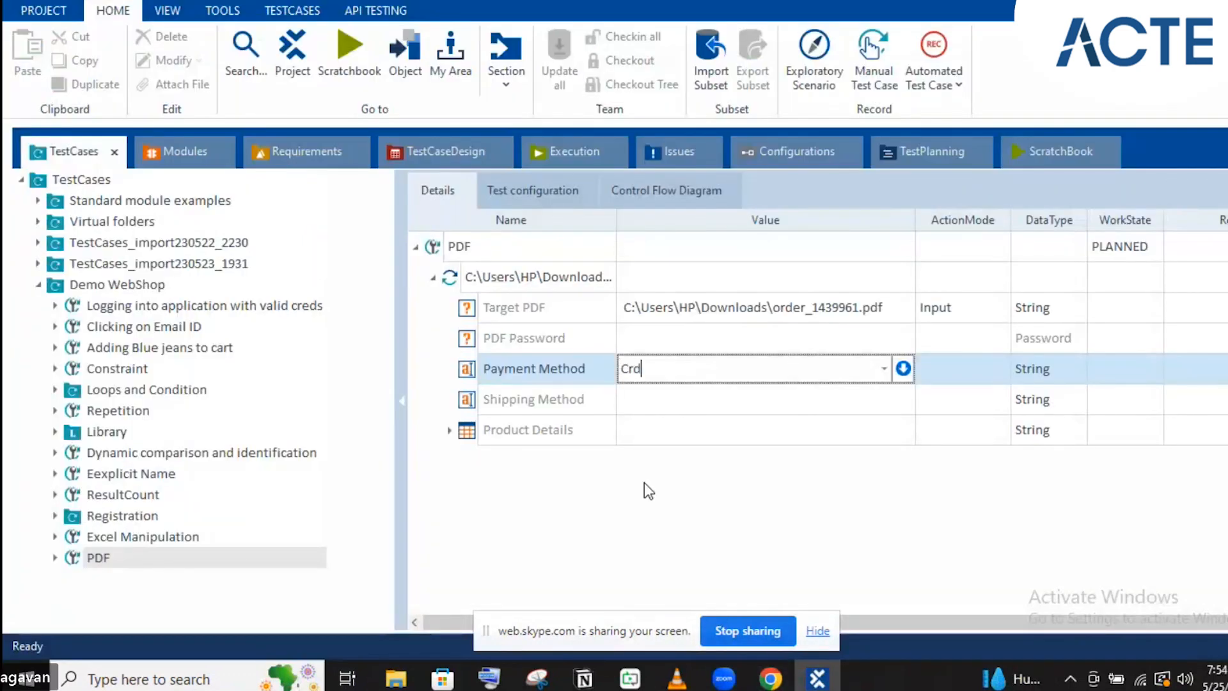
key(BackSpace)
text(editCa)
key(BackSpace)
key(BackSpace)
text(card)
key(Left)
key(Left)
key(Left)
key(BackSpace)
text(C)
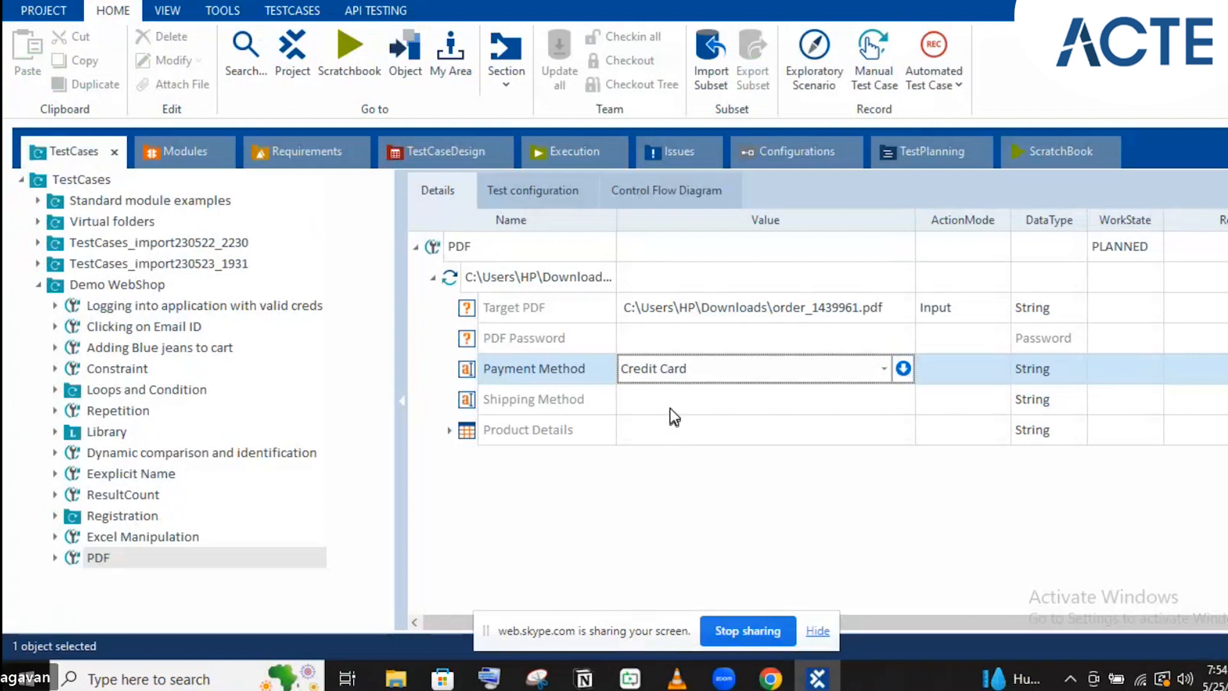
Commit Credit Card and enter Ground as the Shipping Method value
click(670, 408)
text(G)
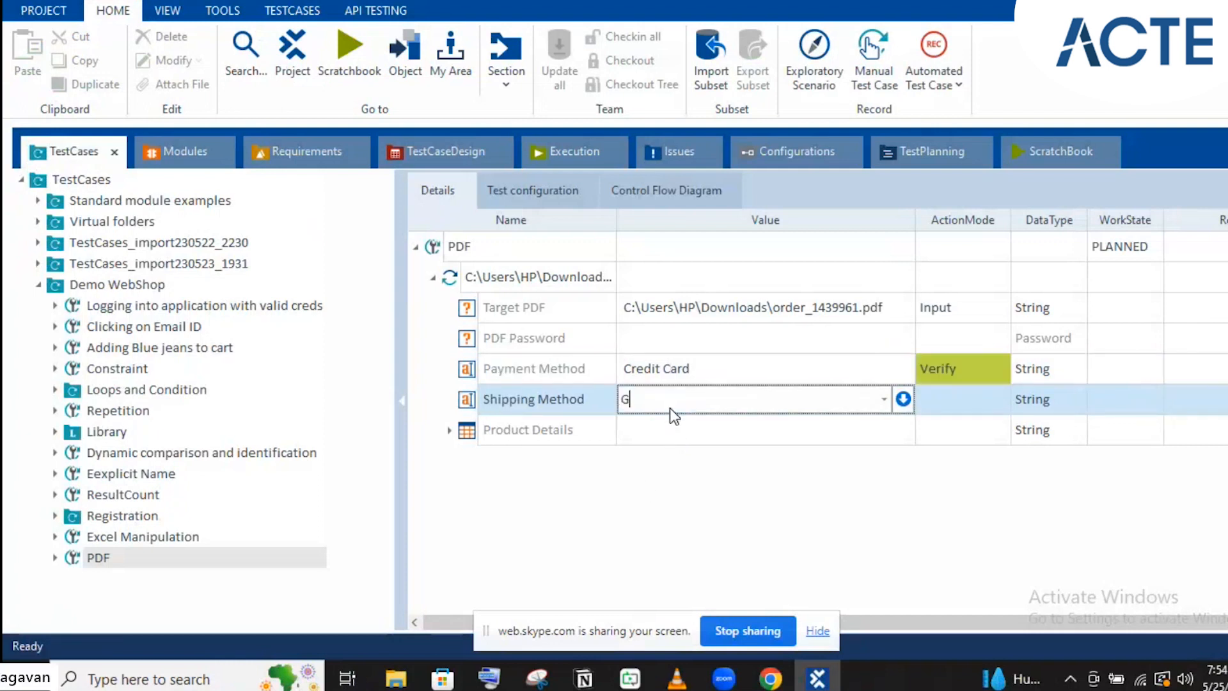
text(round)
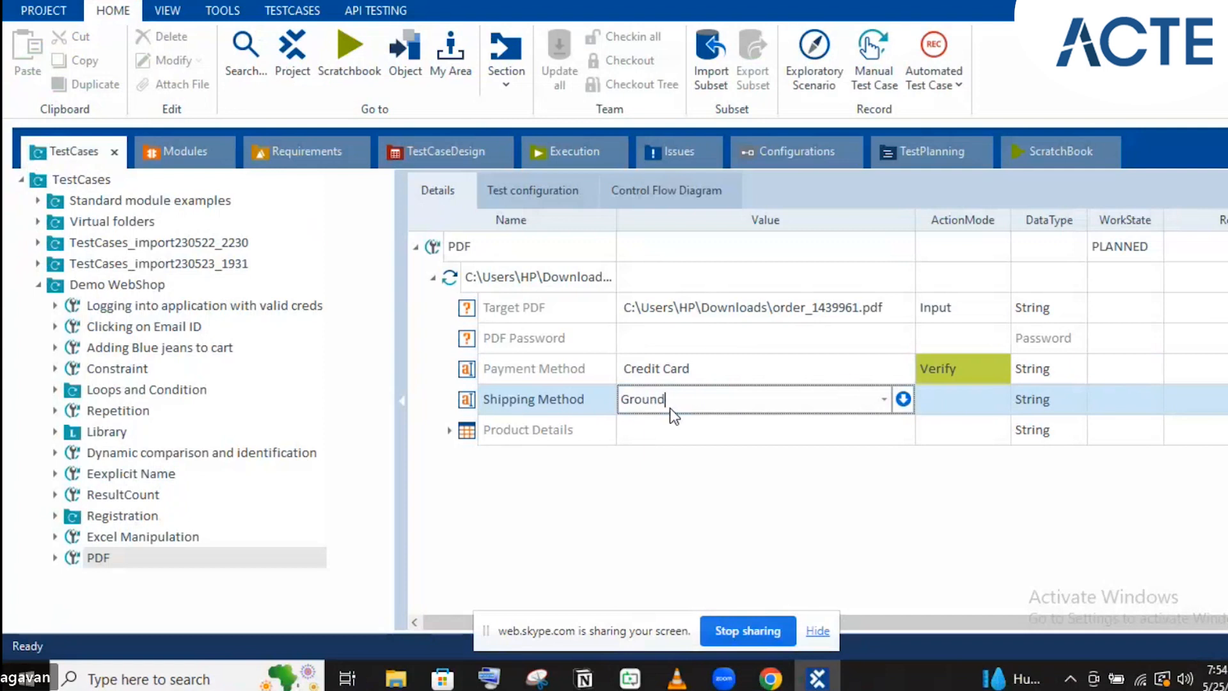
click(538, 438)
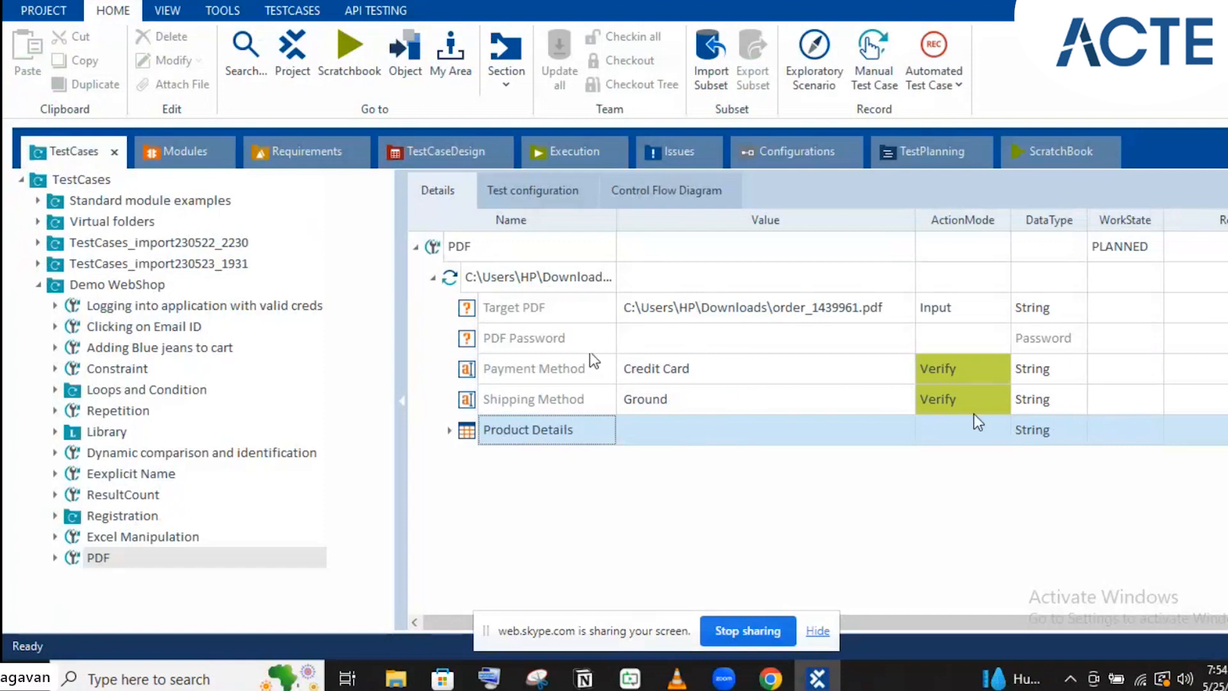
Confirm Payment Method and Shipping Method both use the Verify action mode
click(952, 371)
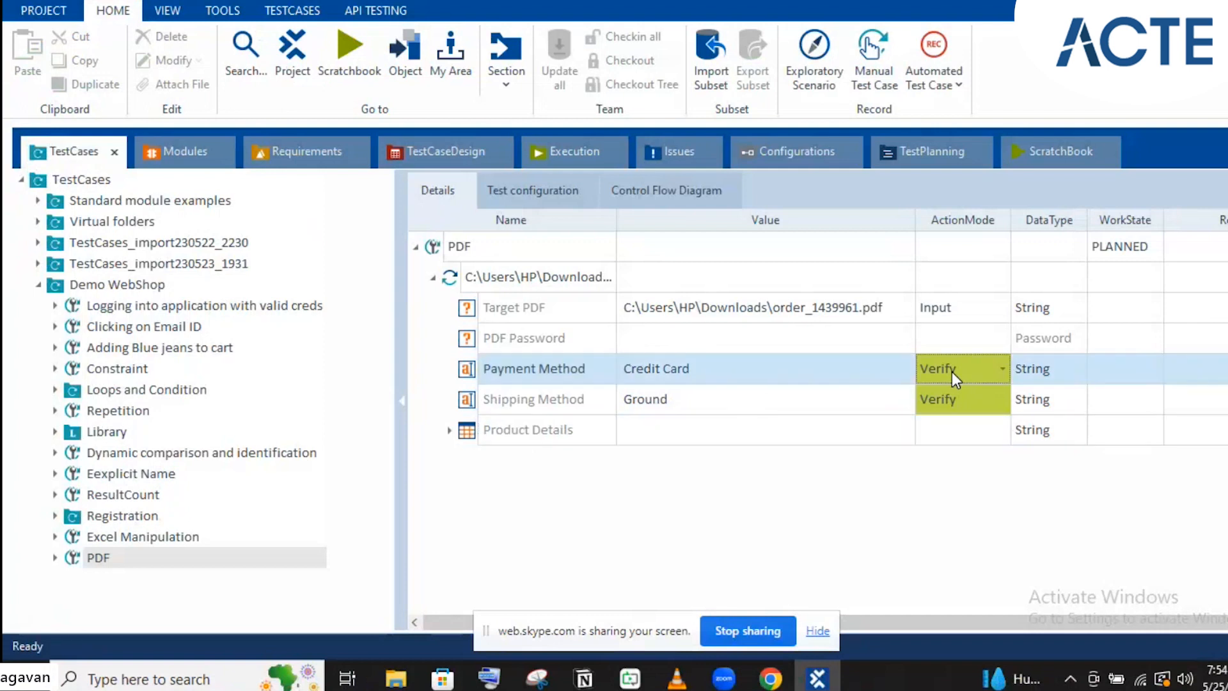
click(952, 371)
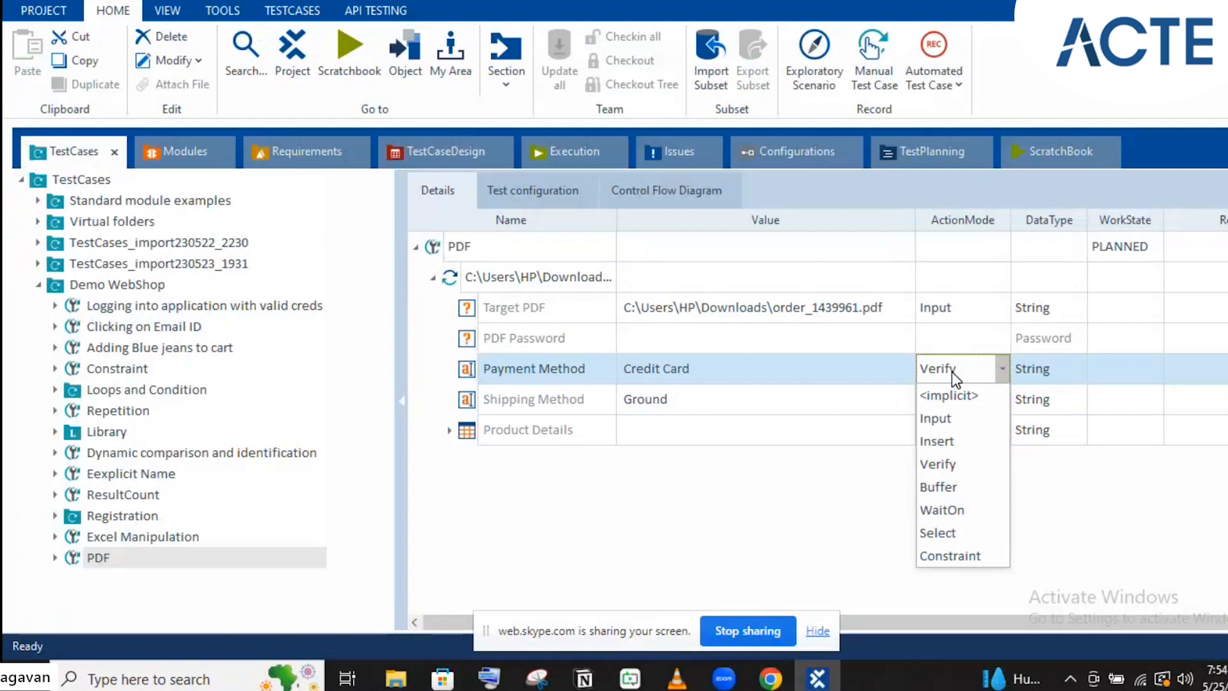
click(794, 370)
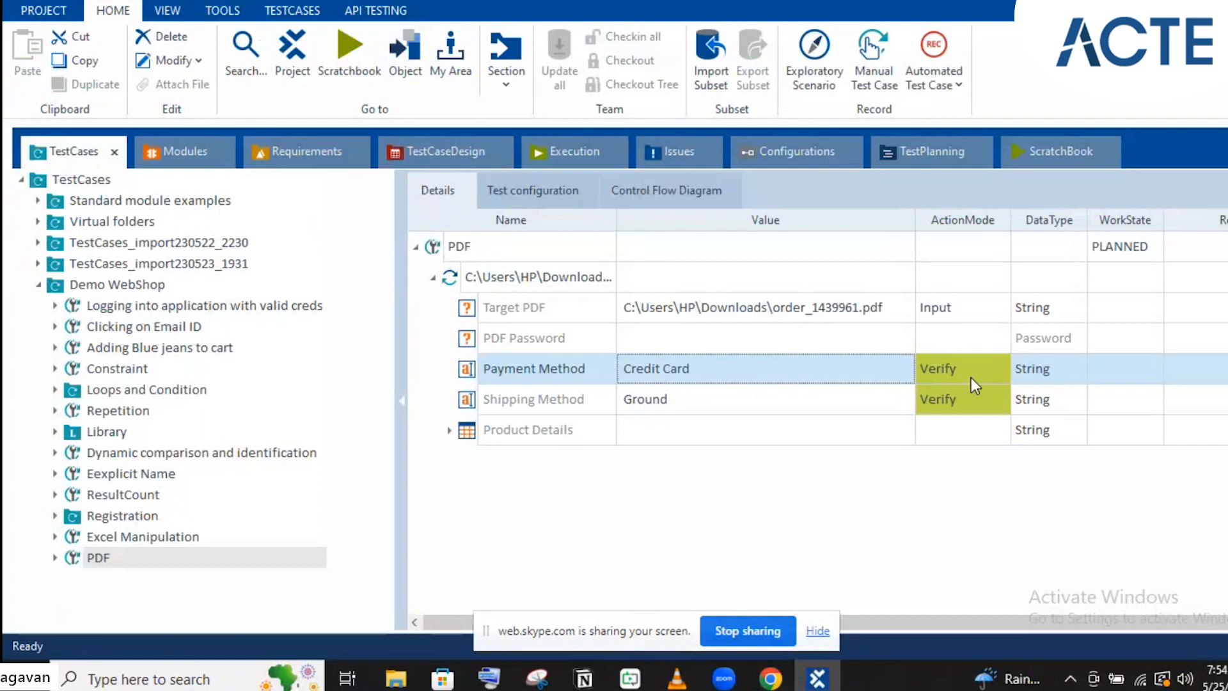
click(892, 404)
click(892, 404)
click(903, 402)
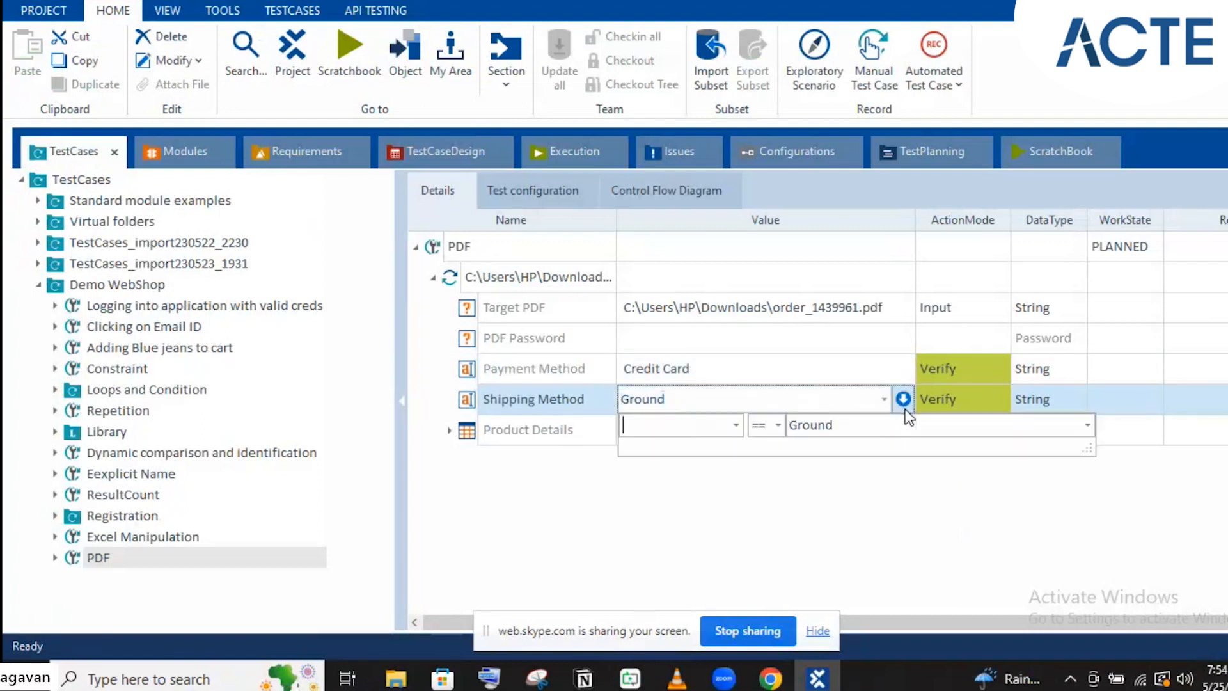
click(788, 398)
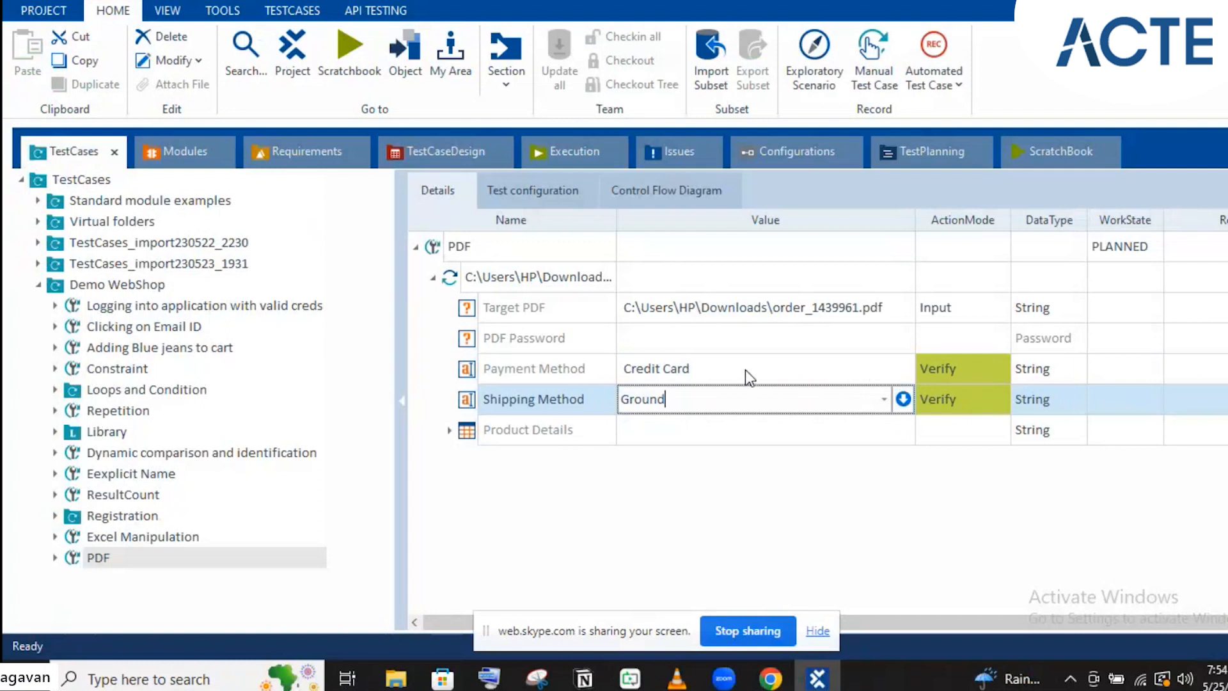
click(967, 401)
Set Shipping Method's action mode to Buffer and replace Ground with the name 'Shipping Method'
click(967, 400)
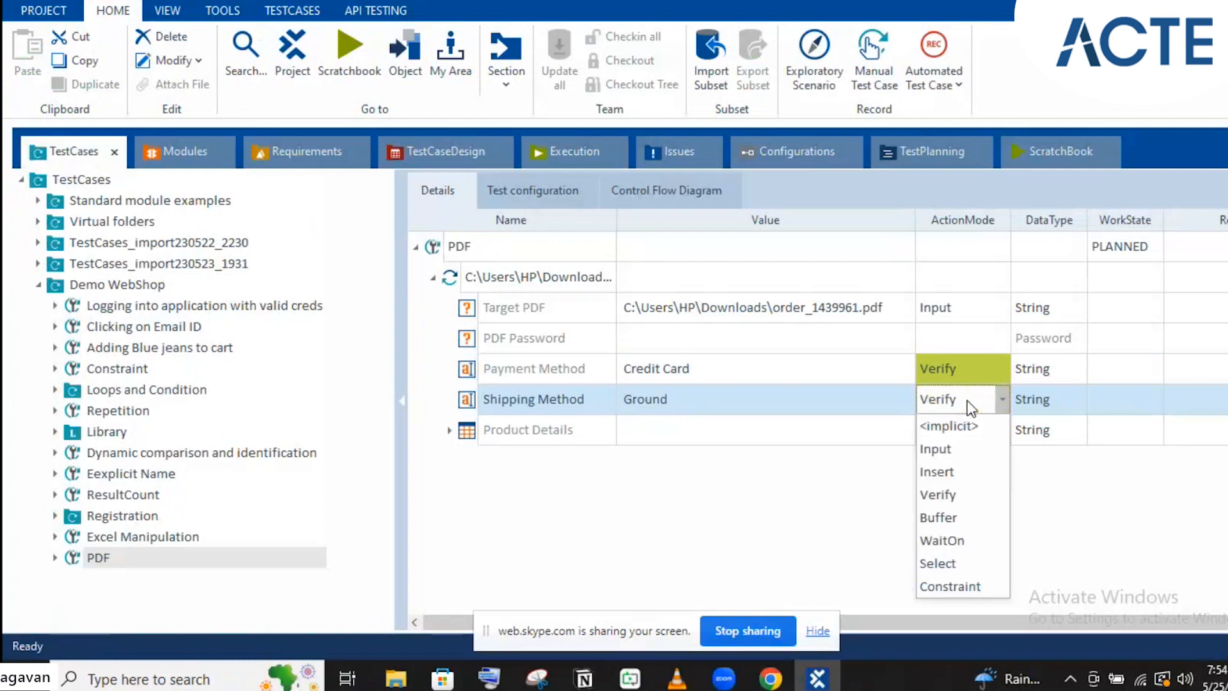
click(953, 515)
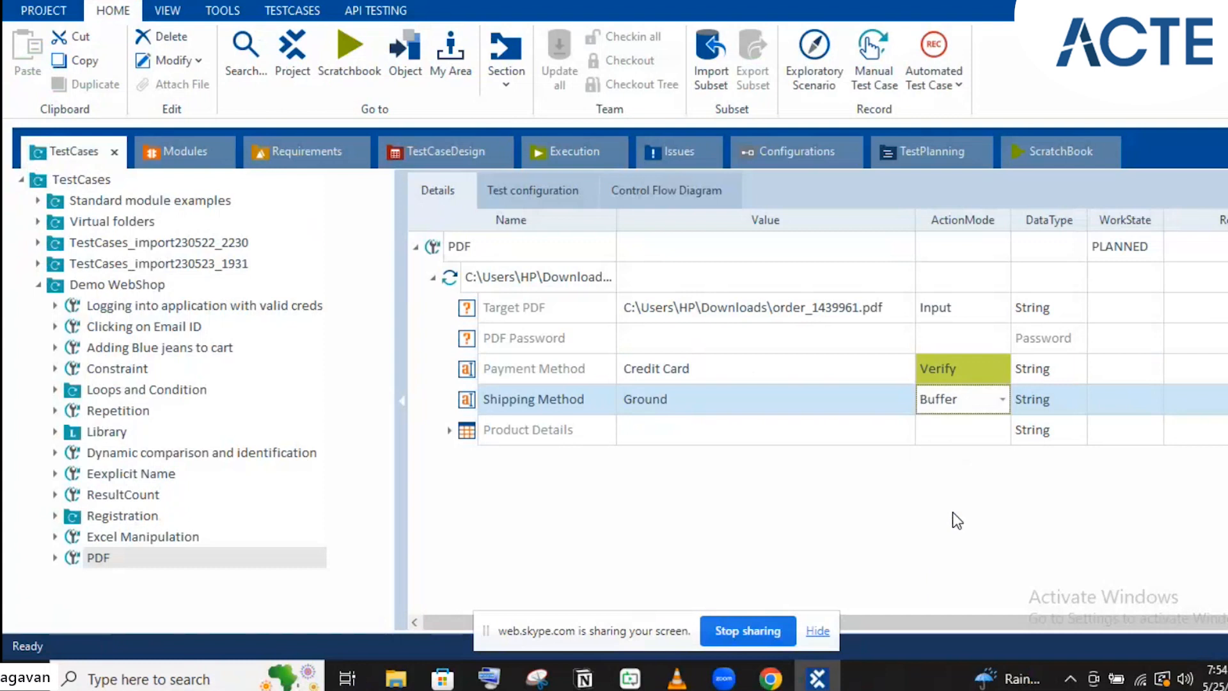
click(883, 396)
click(718, 399)
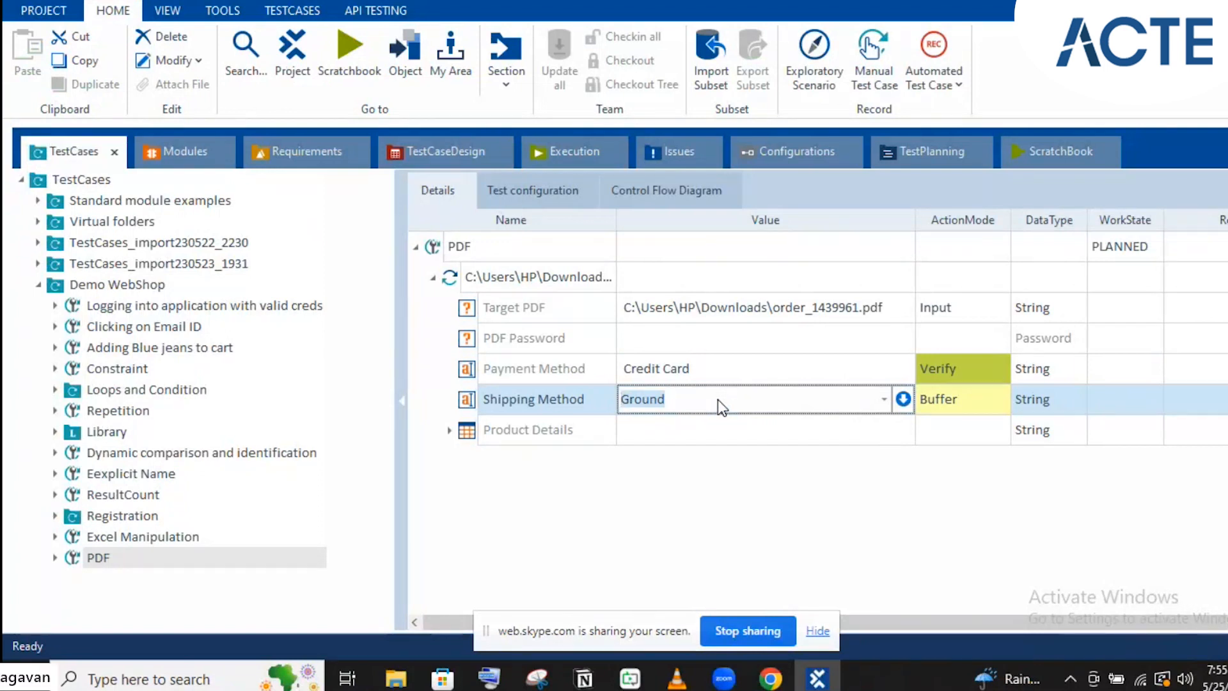
text(Shipping Mthod)
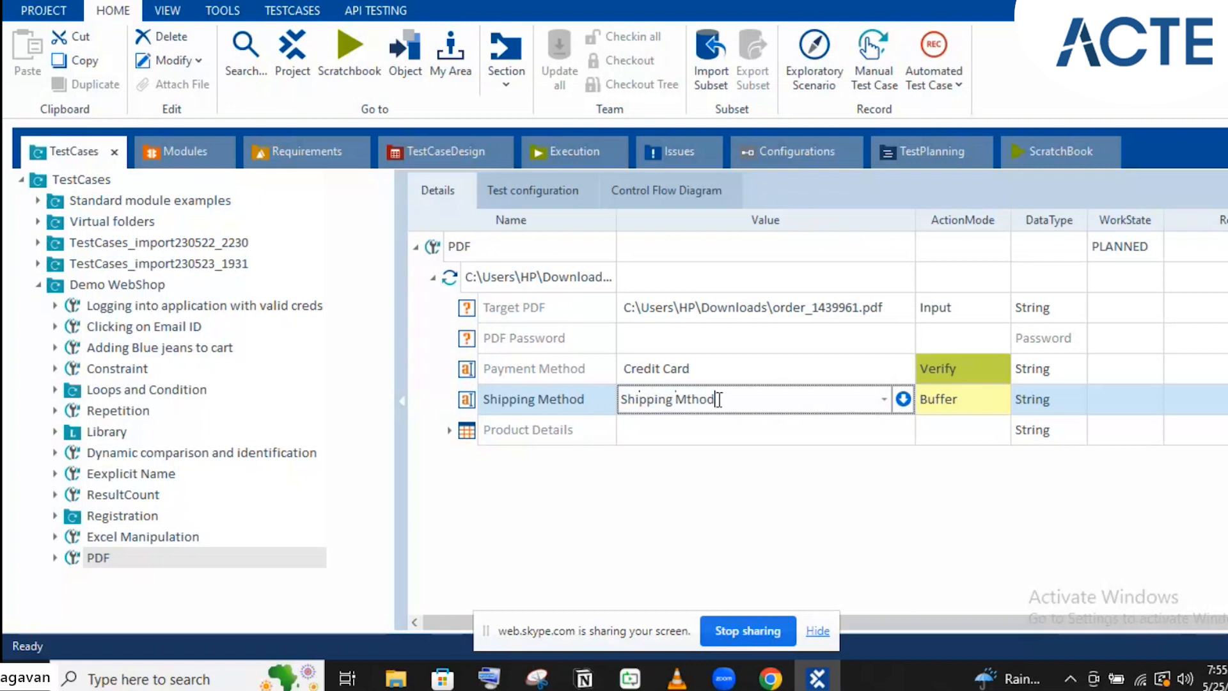
key(Left)
key(Left)
key(Left)
text(e)
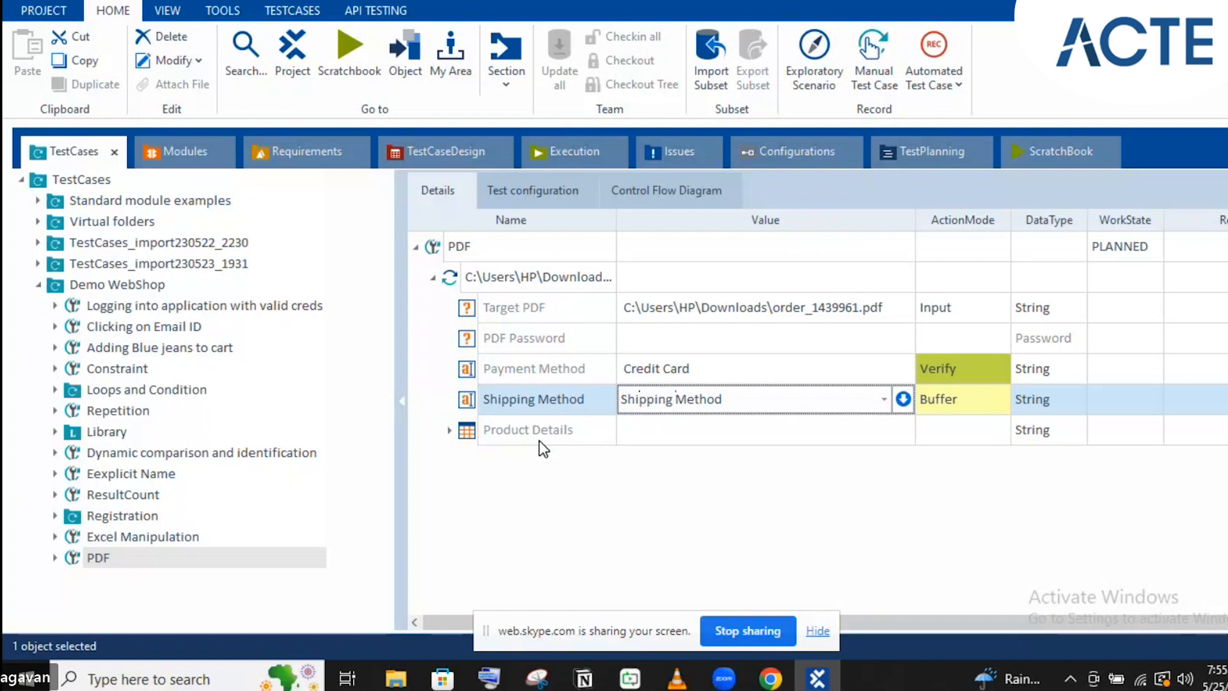
Expand Product Details and rename its first row to $1
click(452, 432)
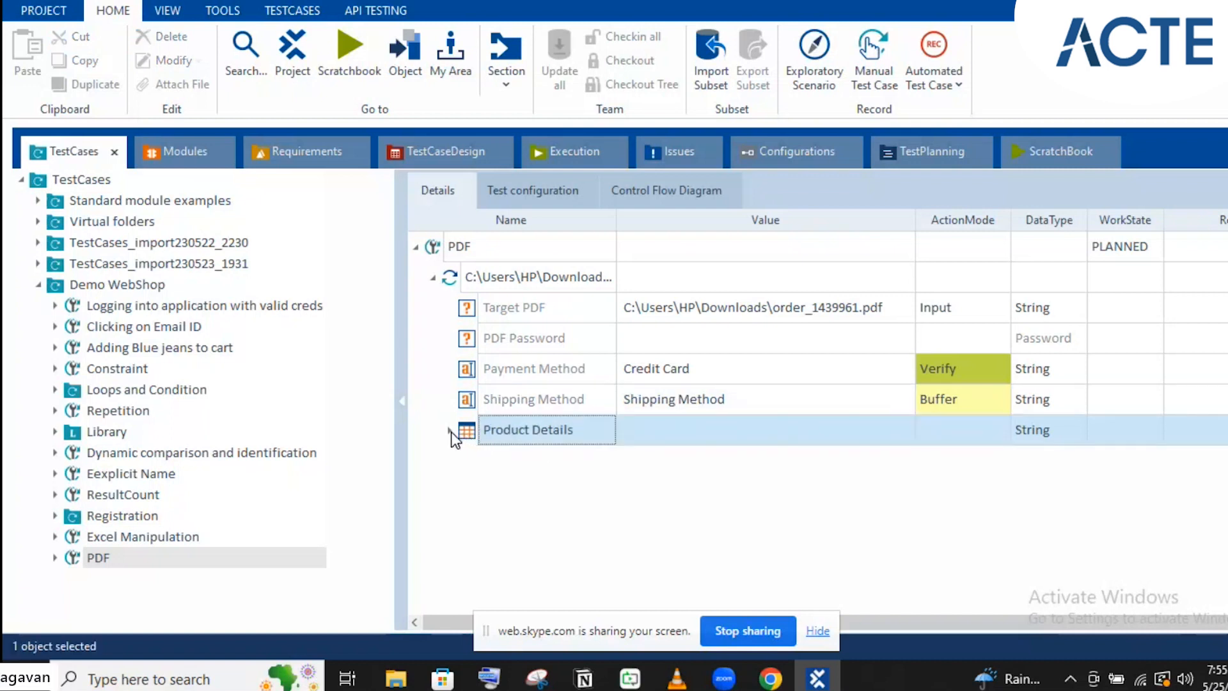
click(450, 430)
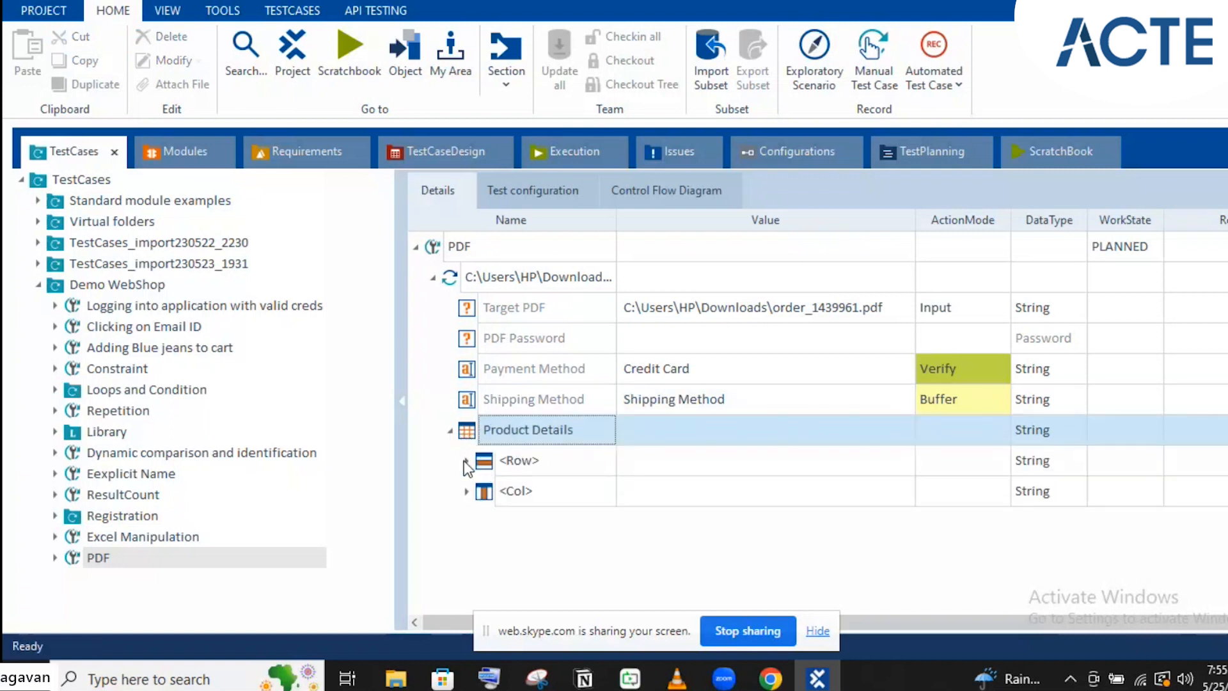
click(533, 631)
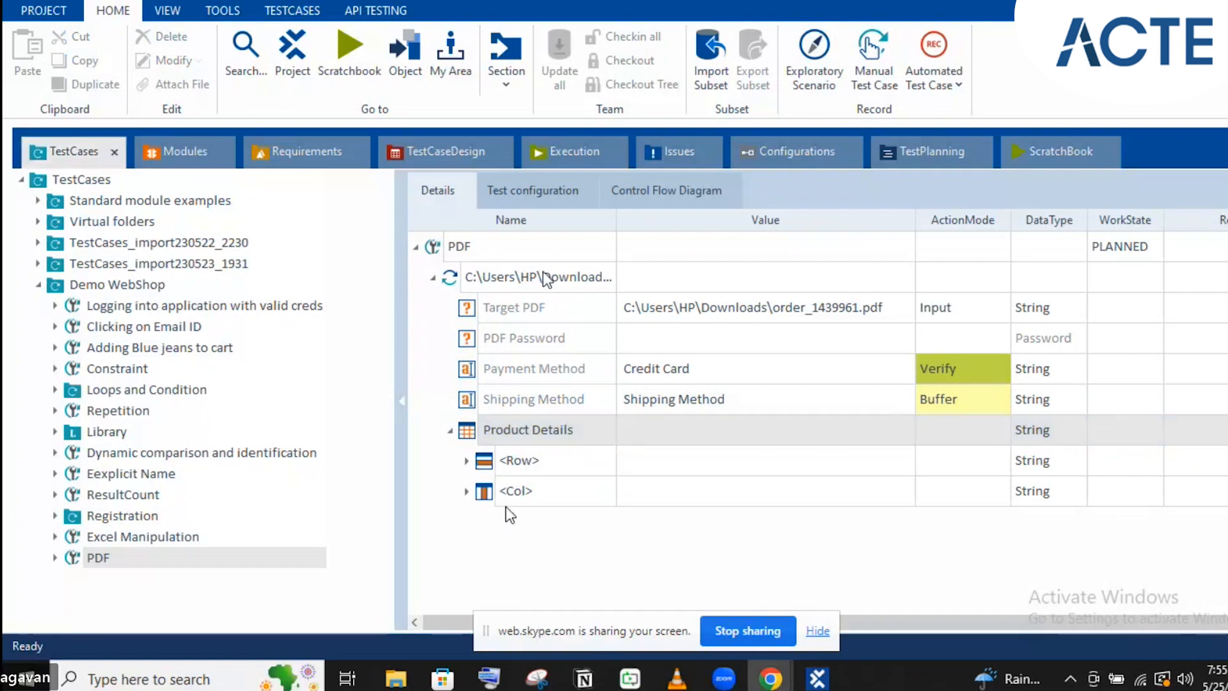
click(467, 461)
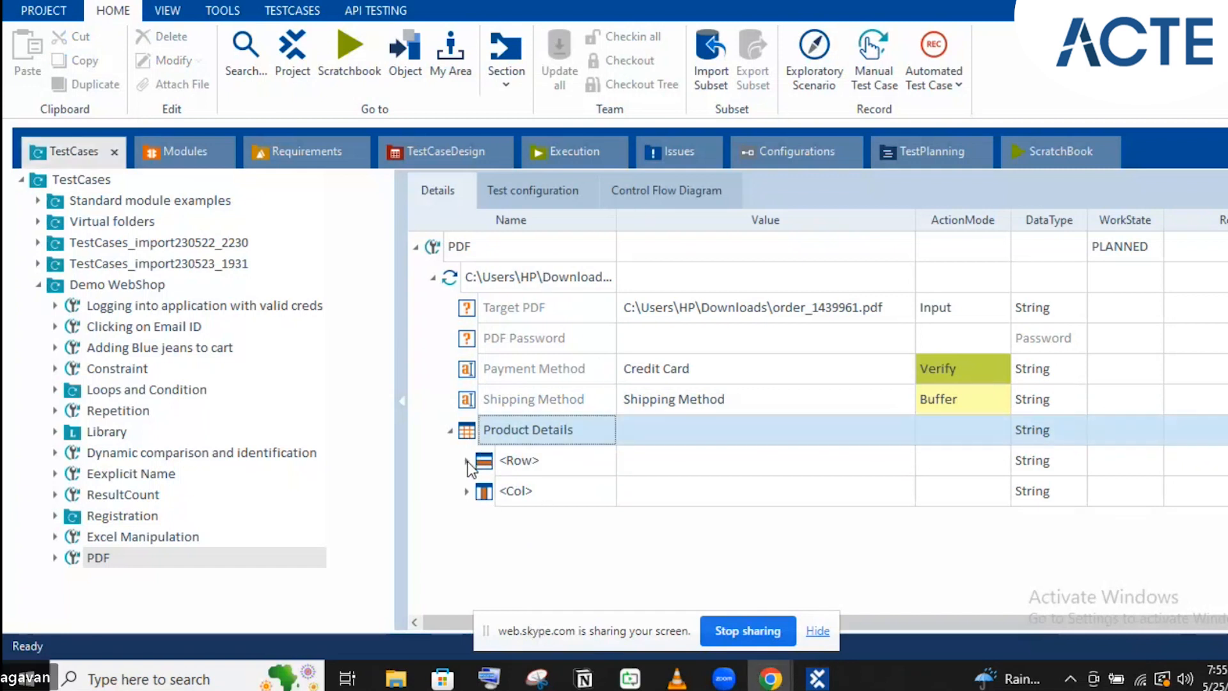
click(523, 465)
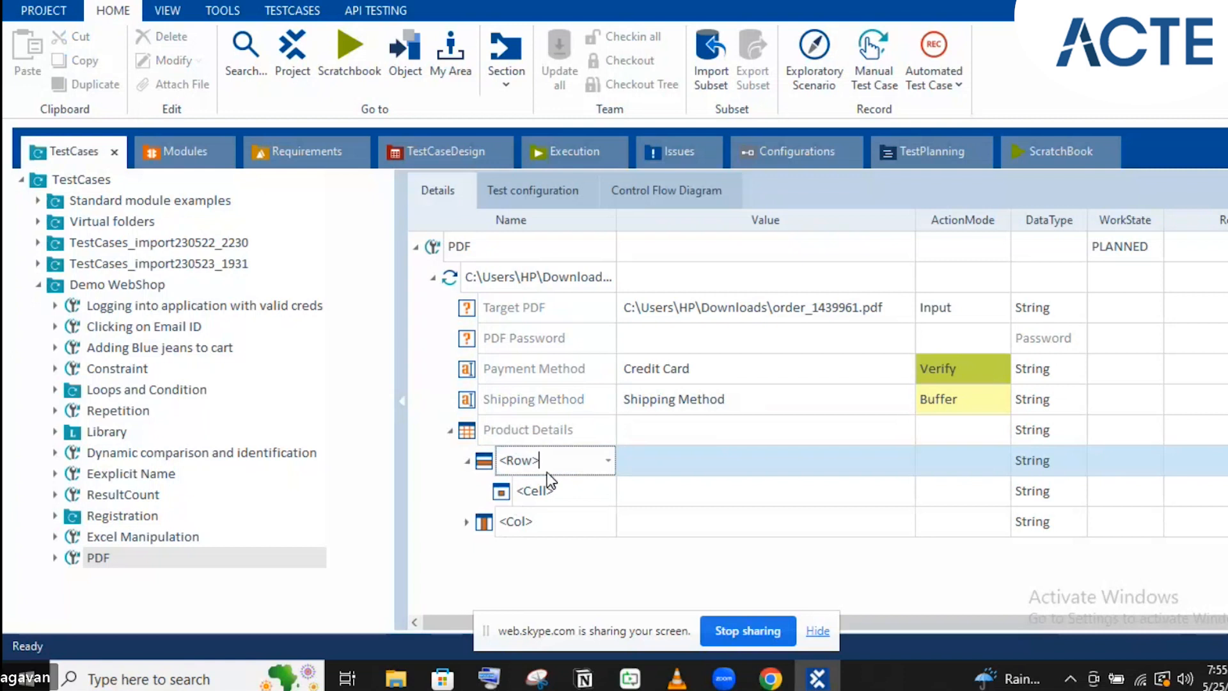
key(shift+Home)
text($1)
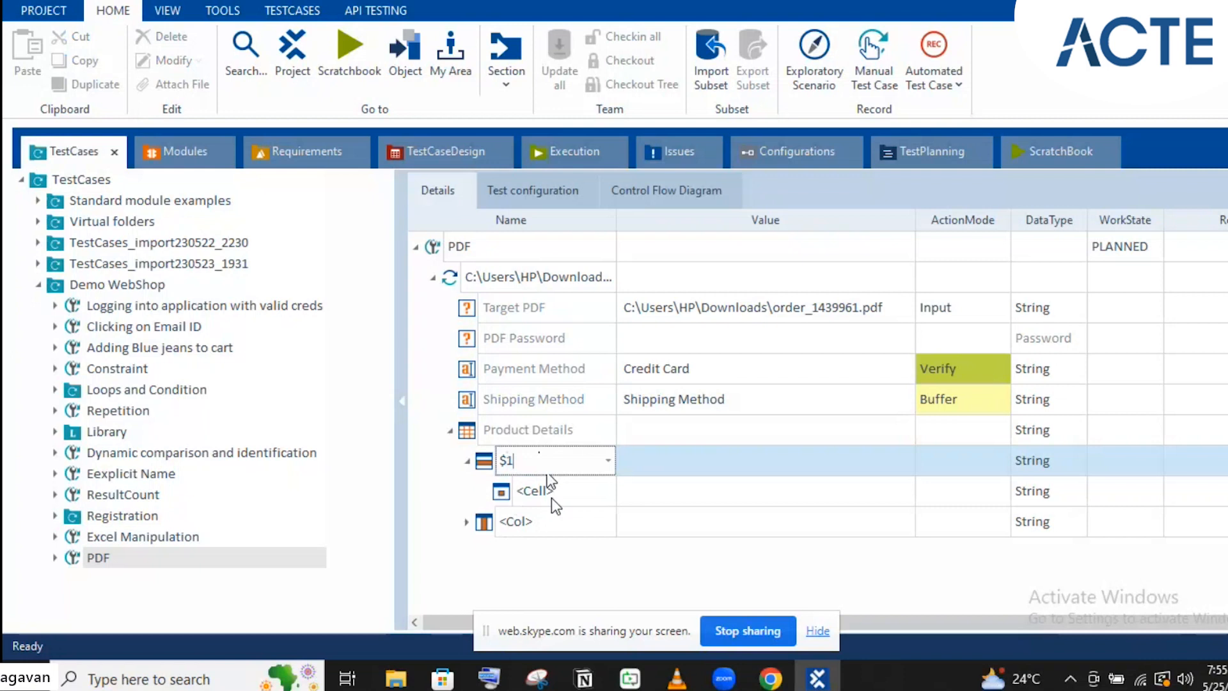
key(Return)
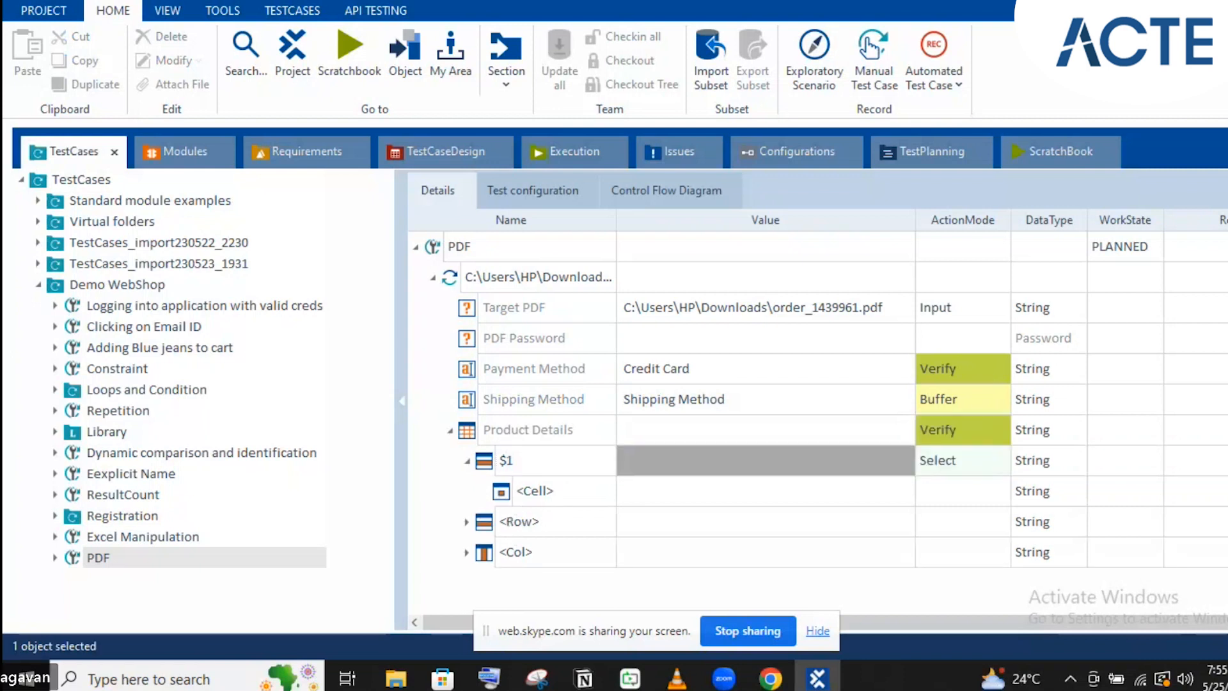
Rename the row's first cell to $1 and view the order PDF's product table
click(554, 495)
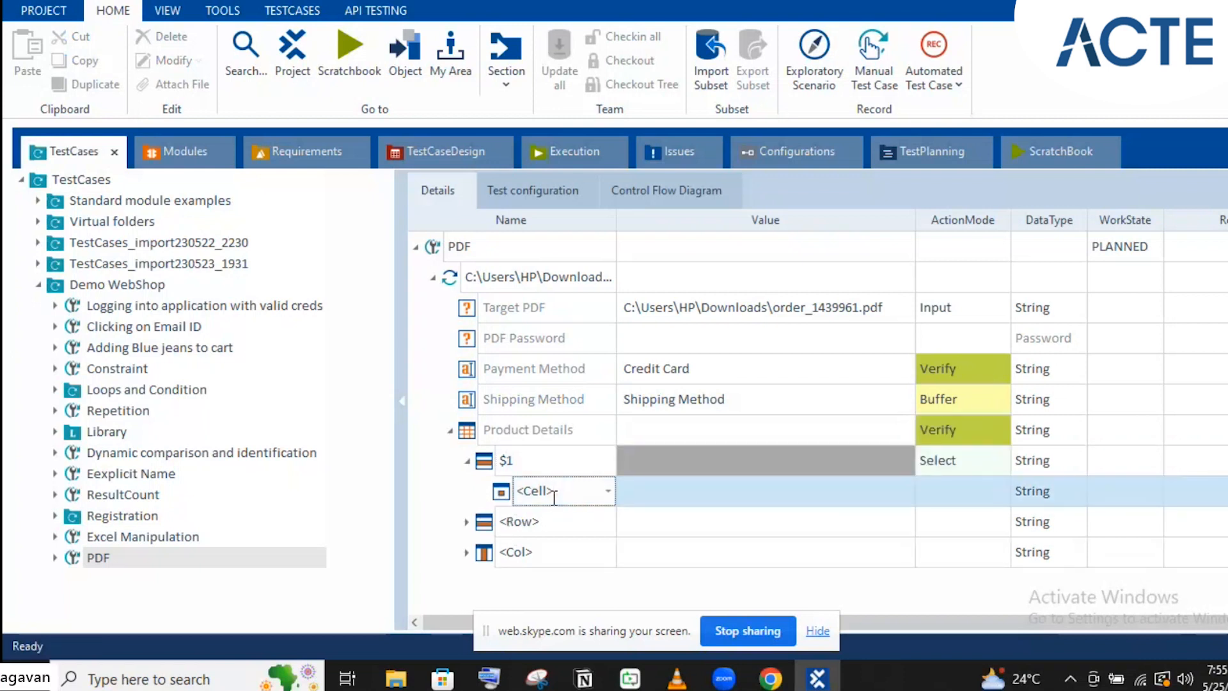
double_click(553, 495)
text($1)
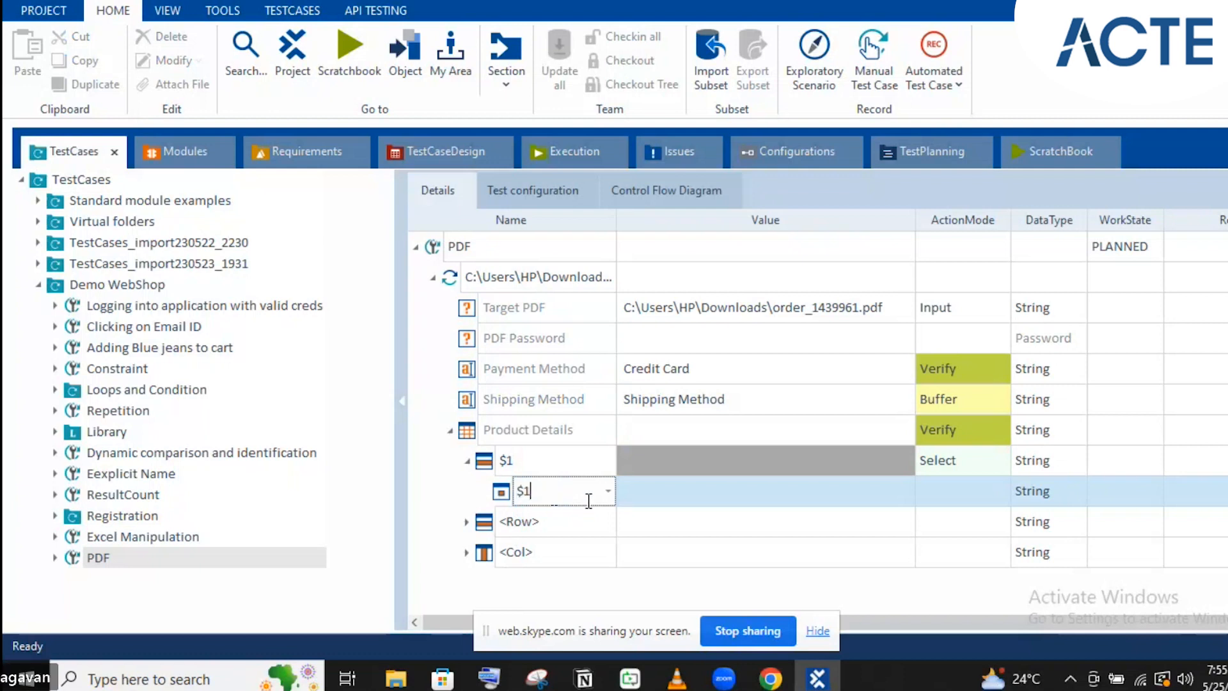
key(Return)
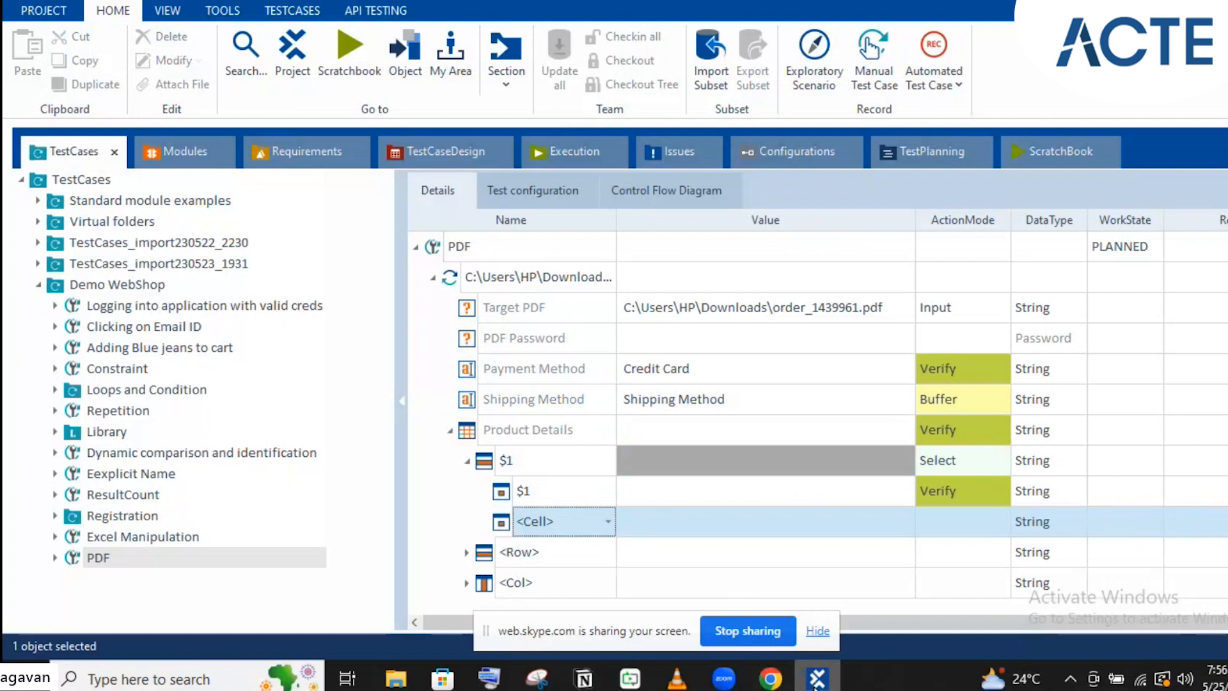
click(770, 678)
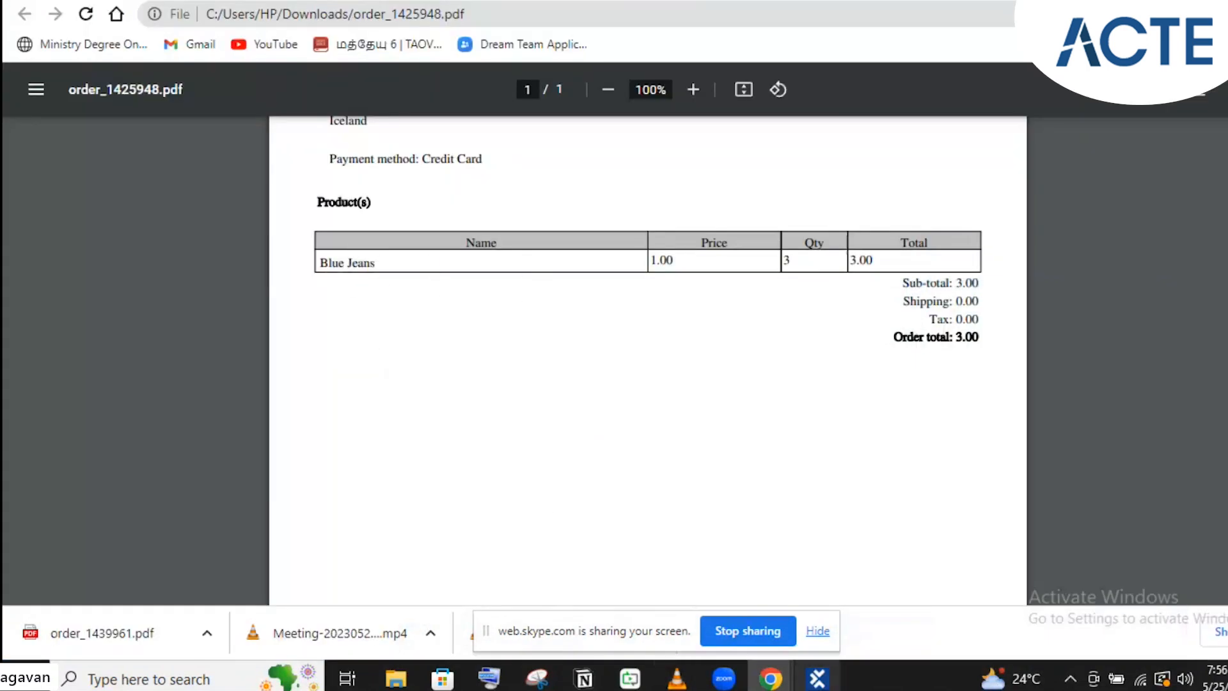
Enter Blue Jeans as the expected value of cell $1
click(819, 679)
click(817, 485)
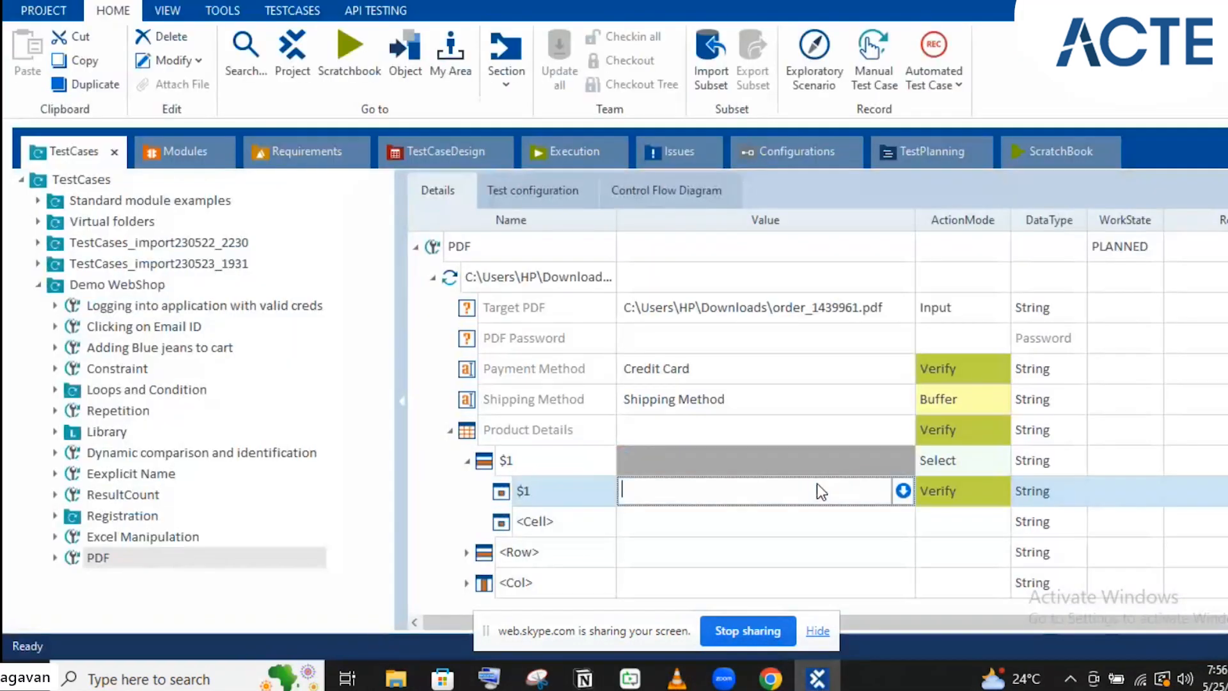
text(Blue J)
text(e)
key(BackSpace)
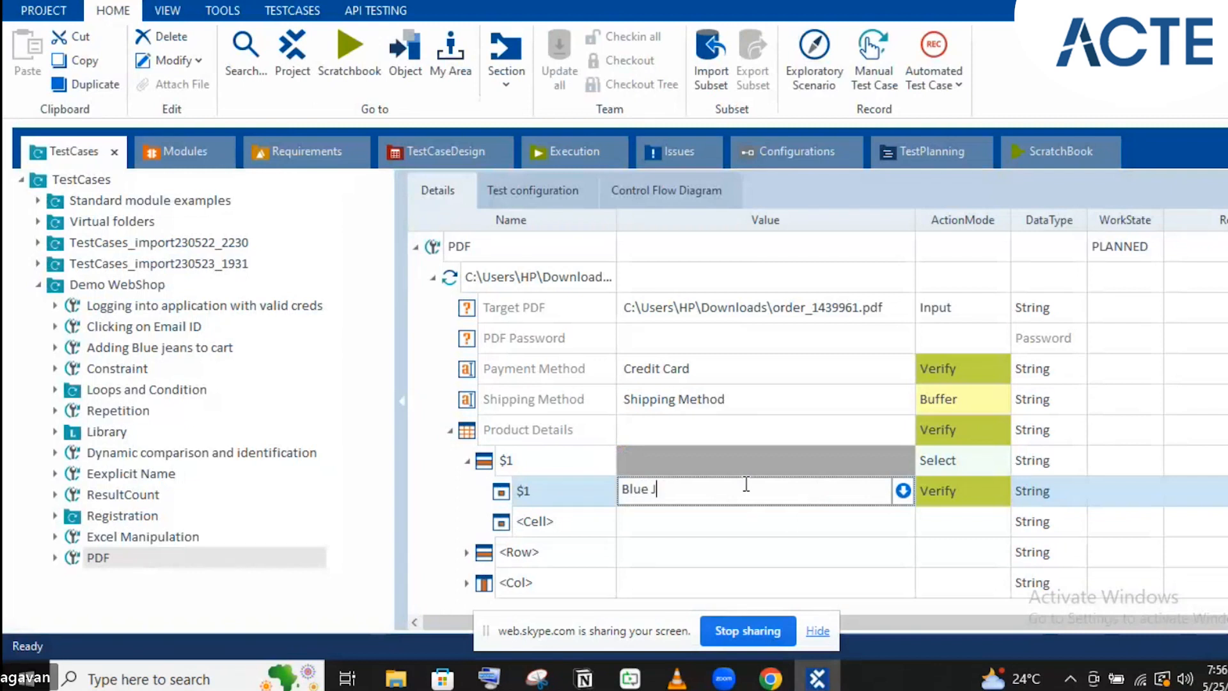
text(eans)
key(BackSpace)
key(BackSpace)
text(ns)
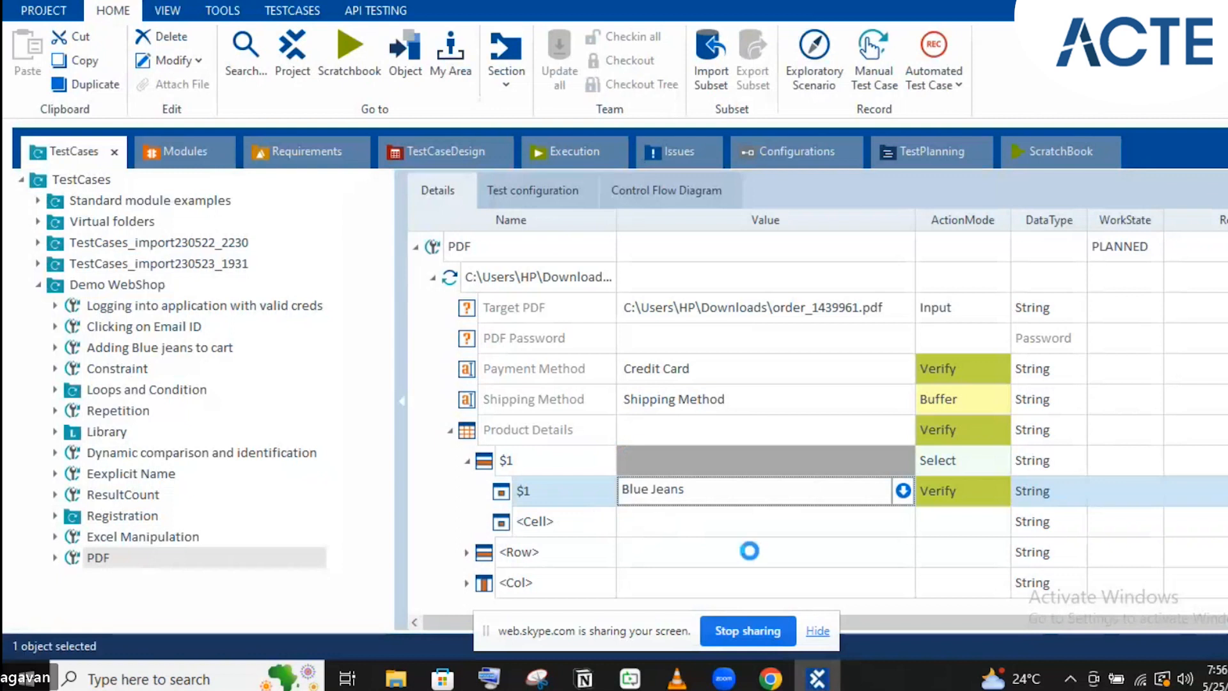
click(593, 511)
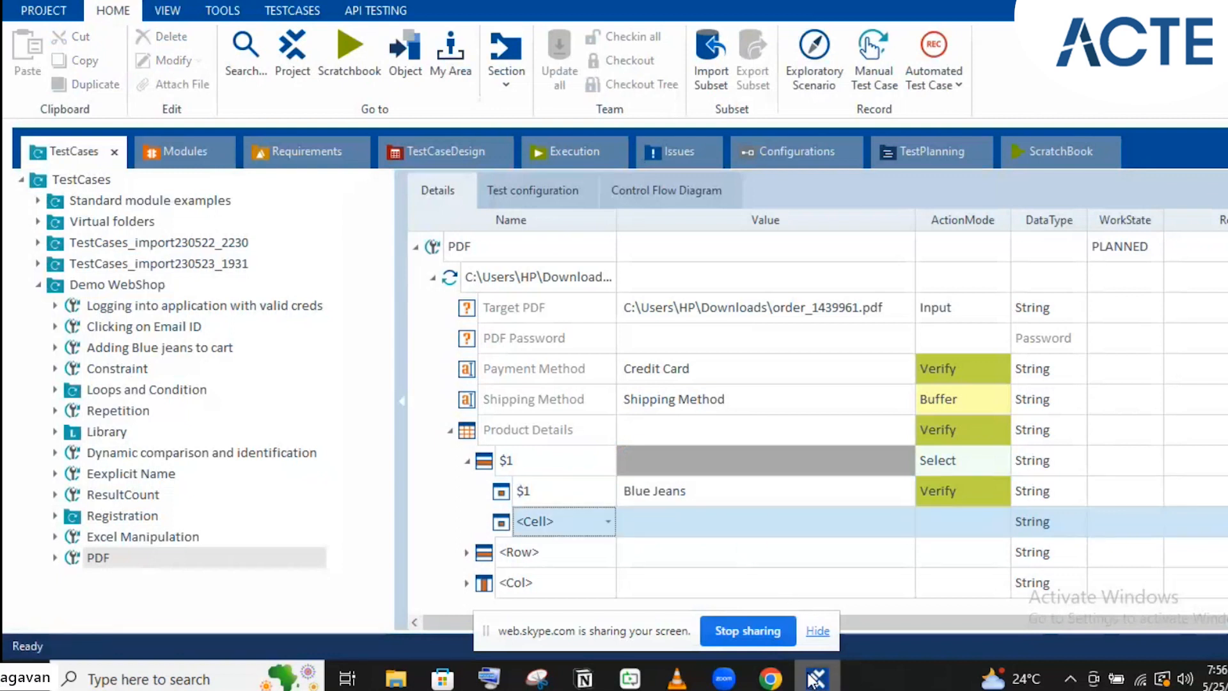
Rename the next cell to $3 and set its value to 1.00 from the PDF's Price column
click(814, 678)
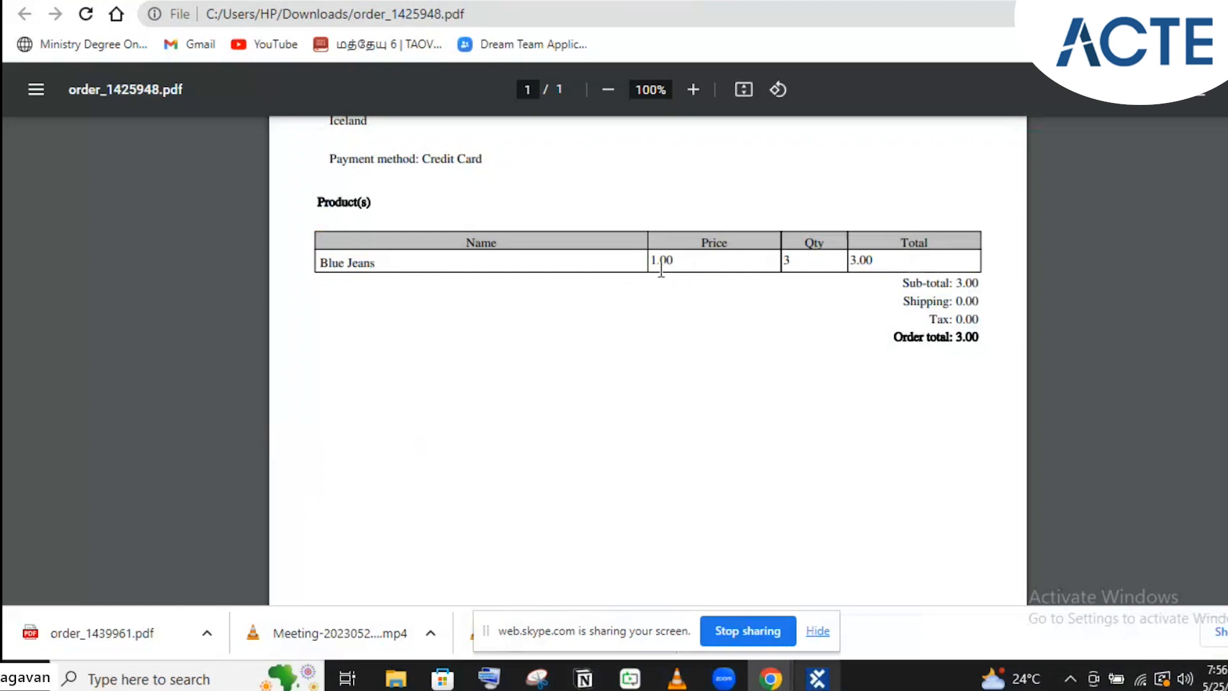
key(alt+Tab)
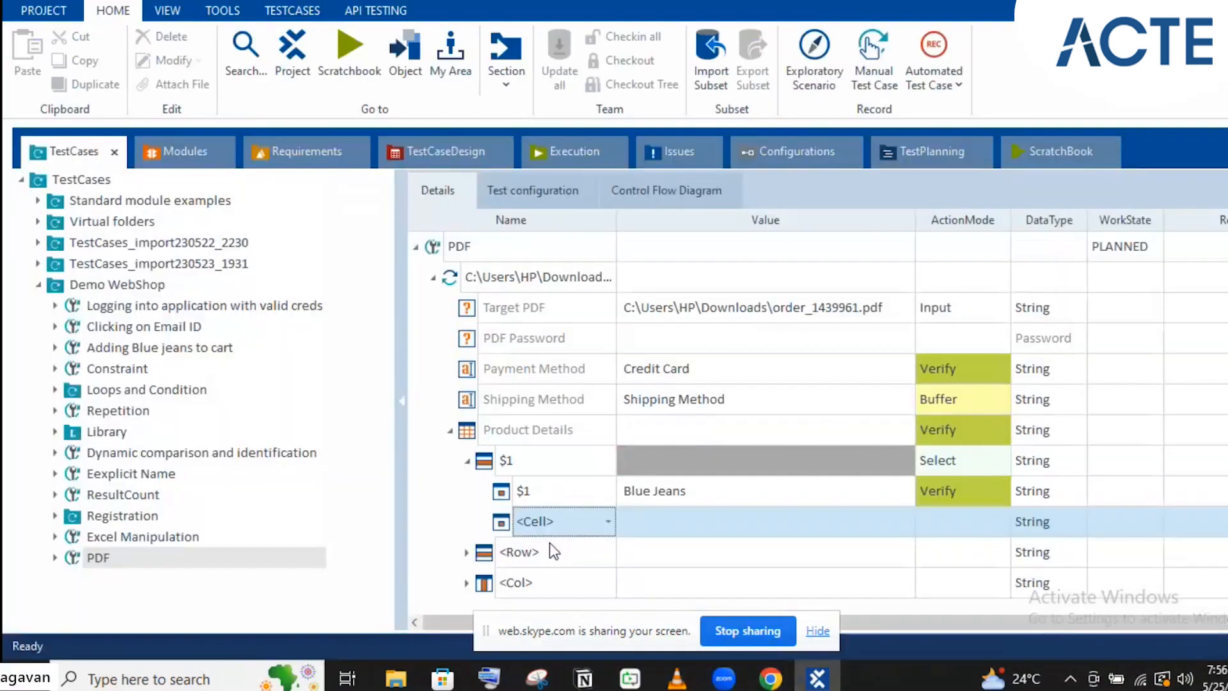
click(540, 521)
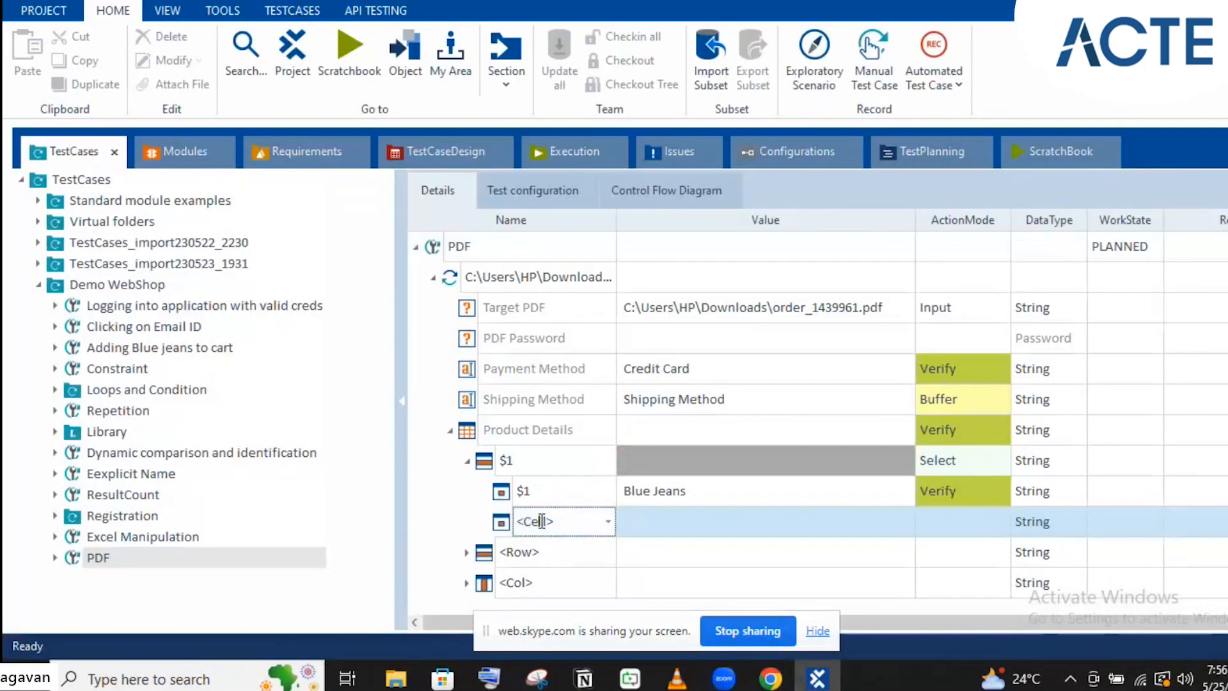
double_click(542, 521)
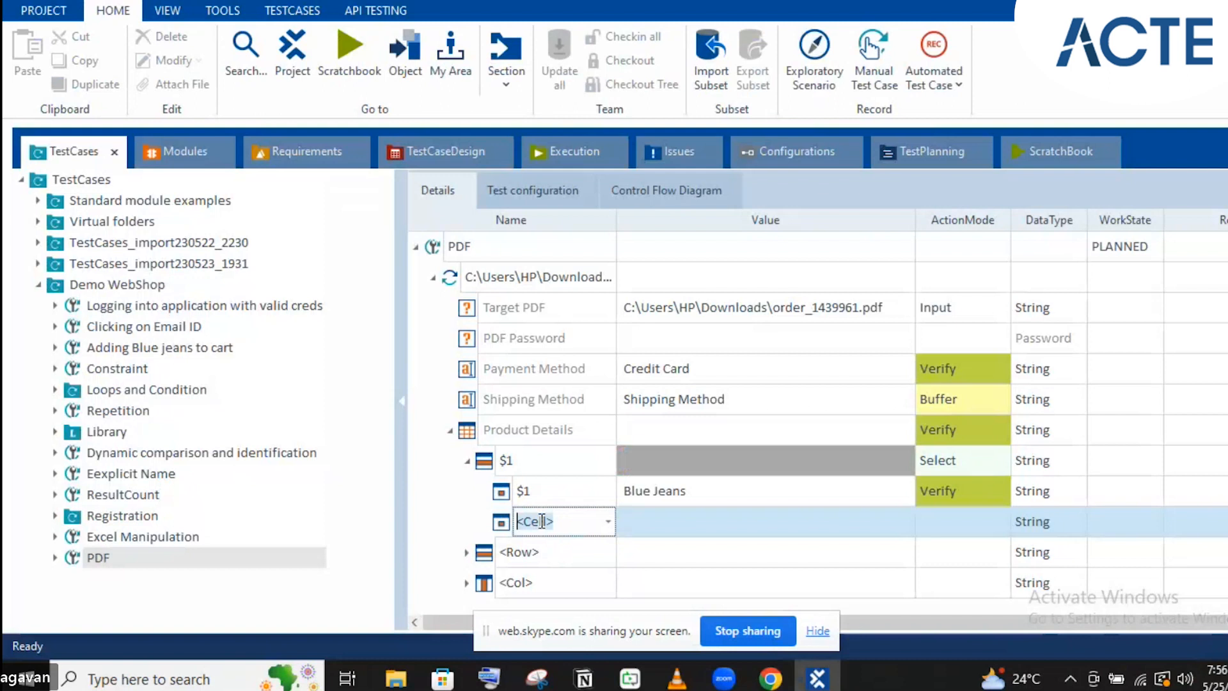
text($3)
key(Return)
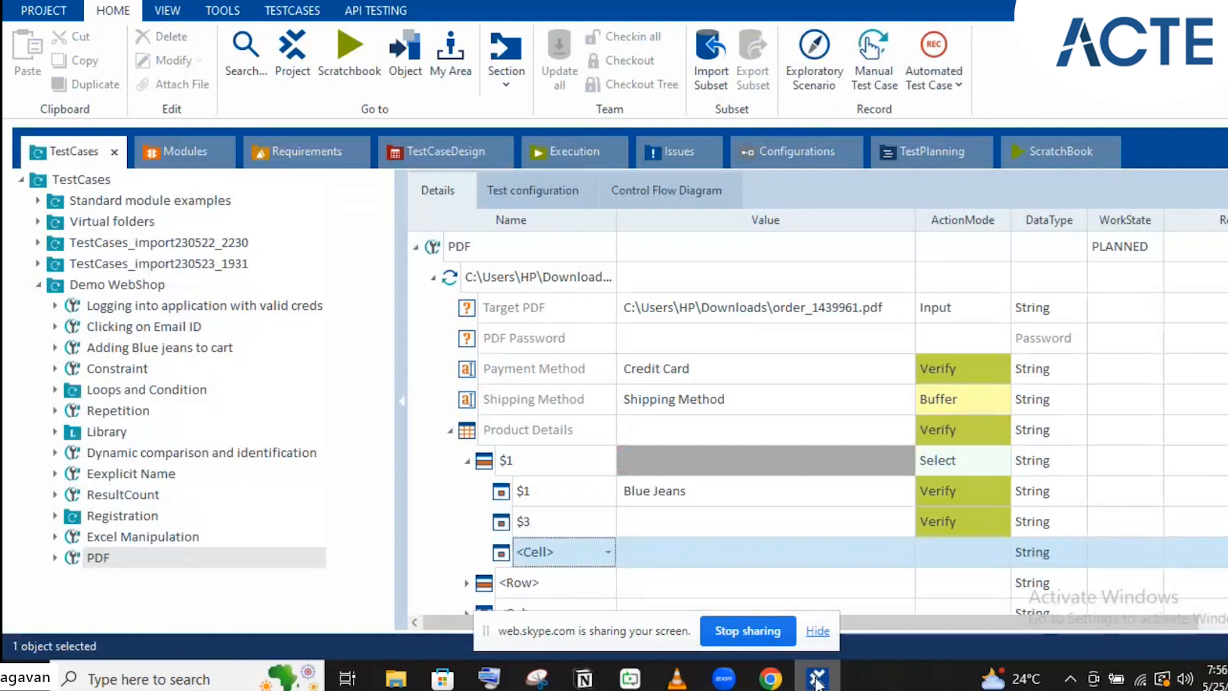
click(765, 522)
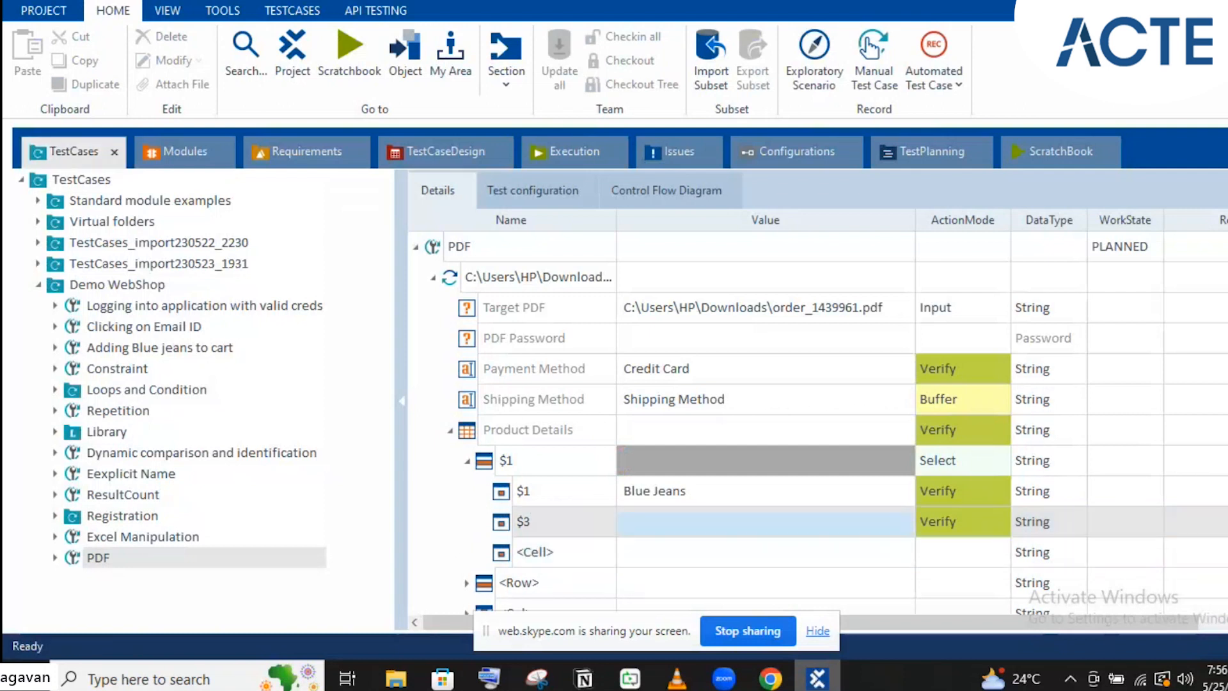
click(821, 681)
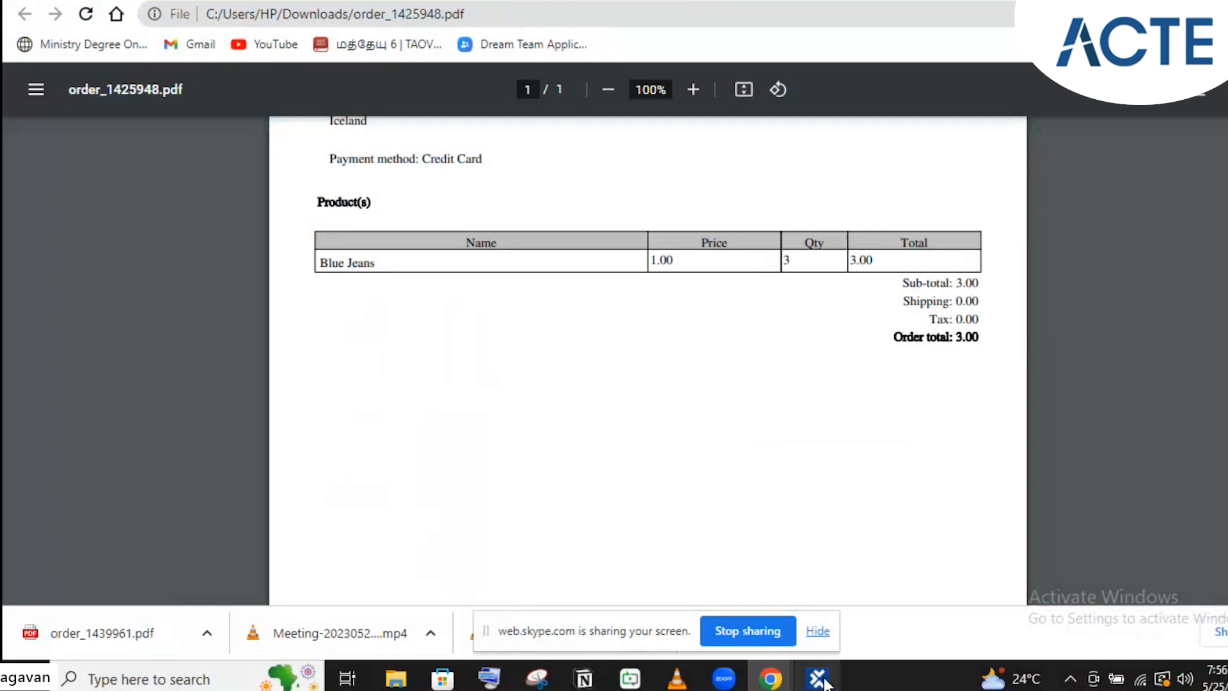
click(821, 681)
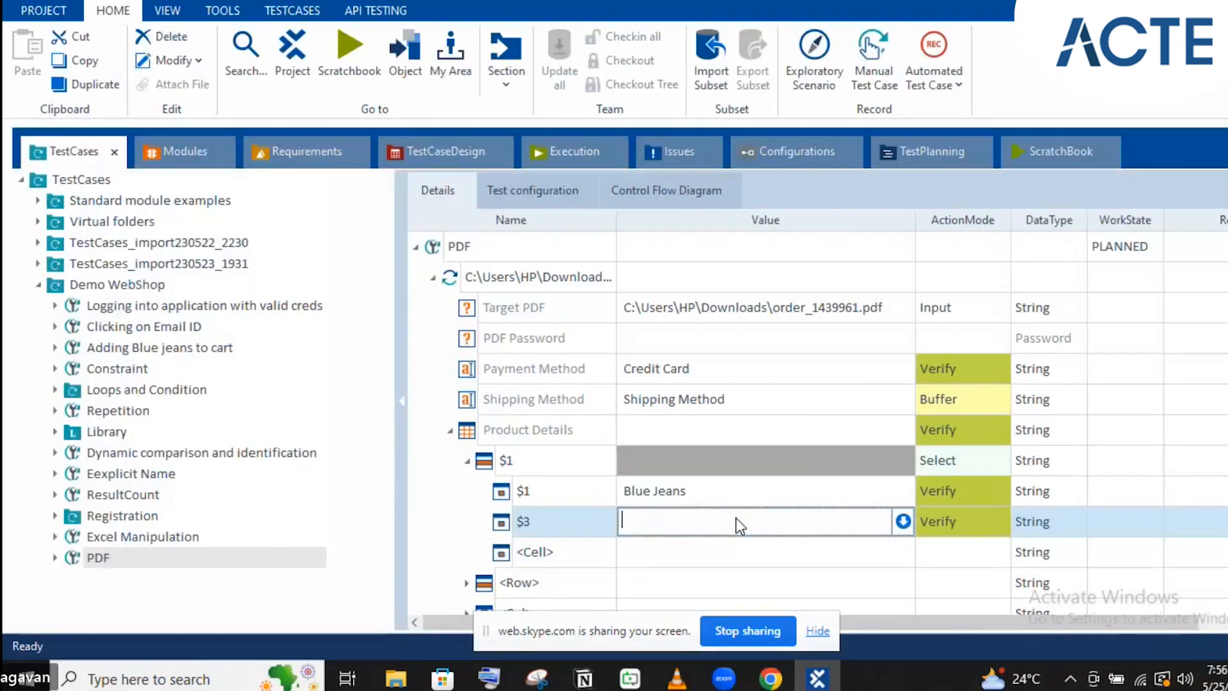
text(1.00)
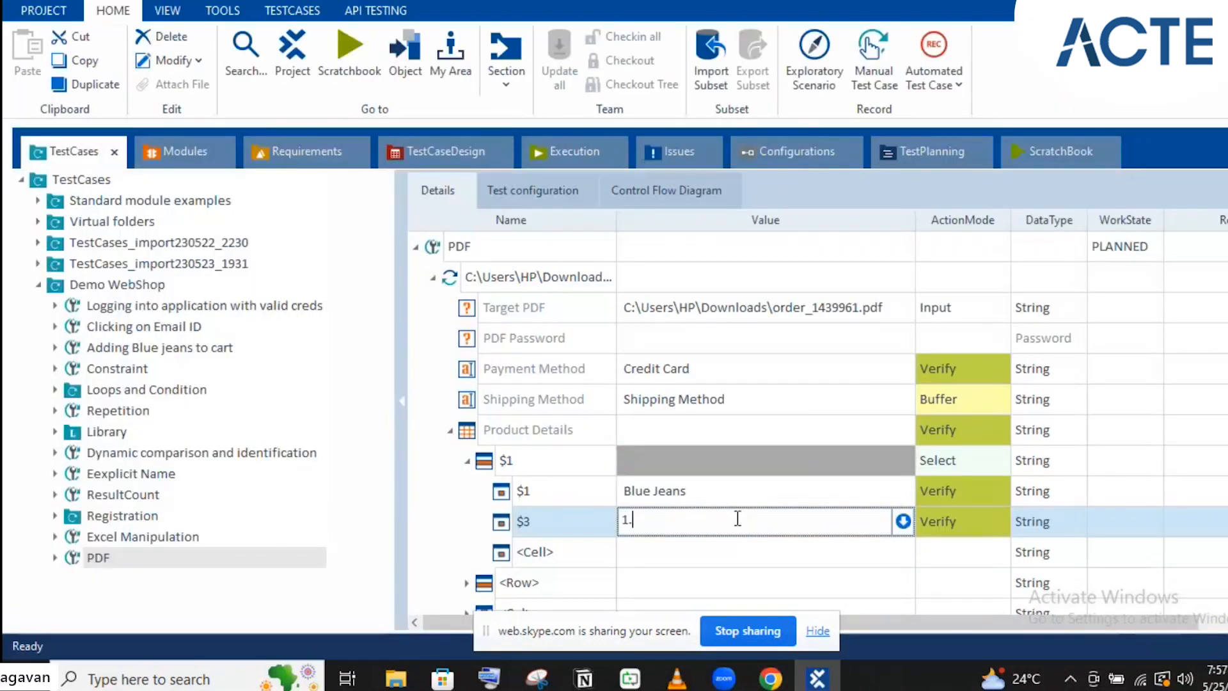
click(596, 401)
Set the Product Details step's ActionMode to Select
click(952, 437)
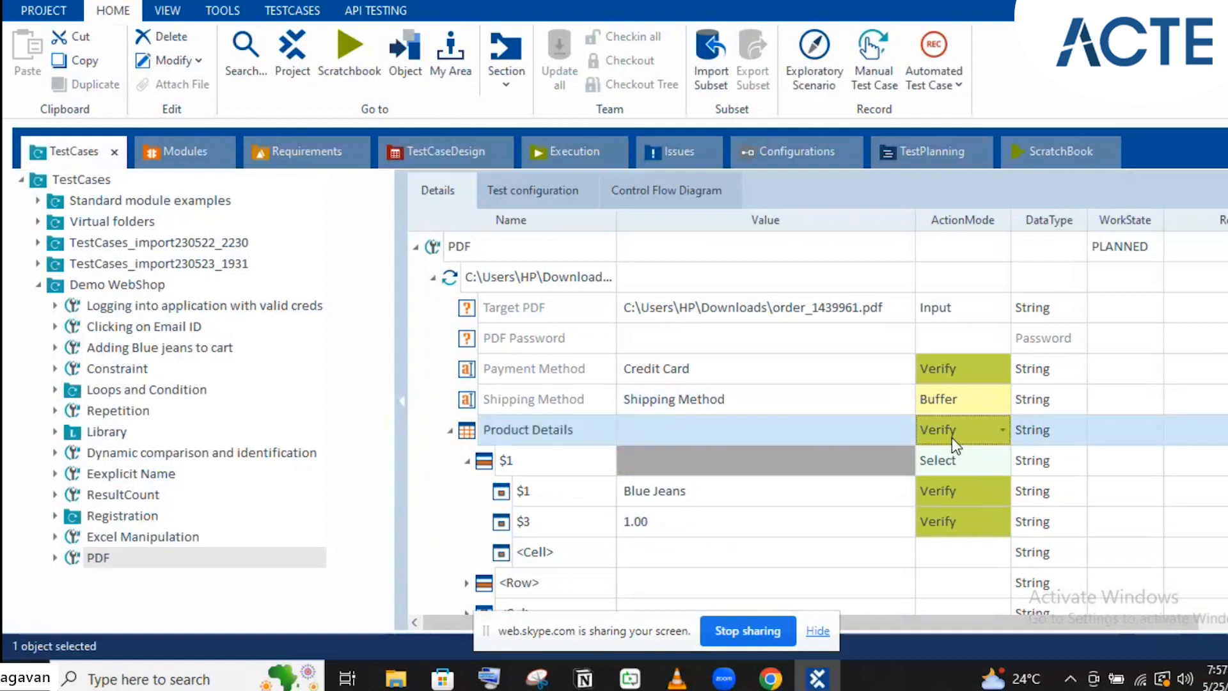
click(951, 437)
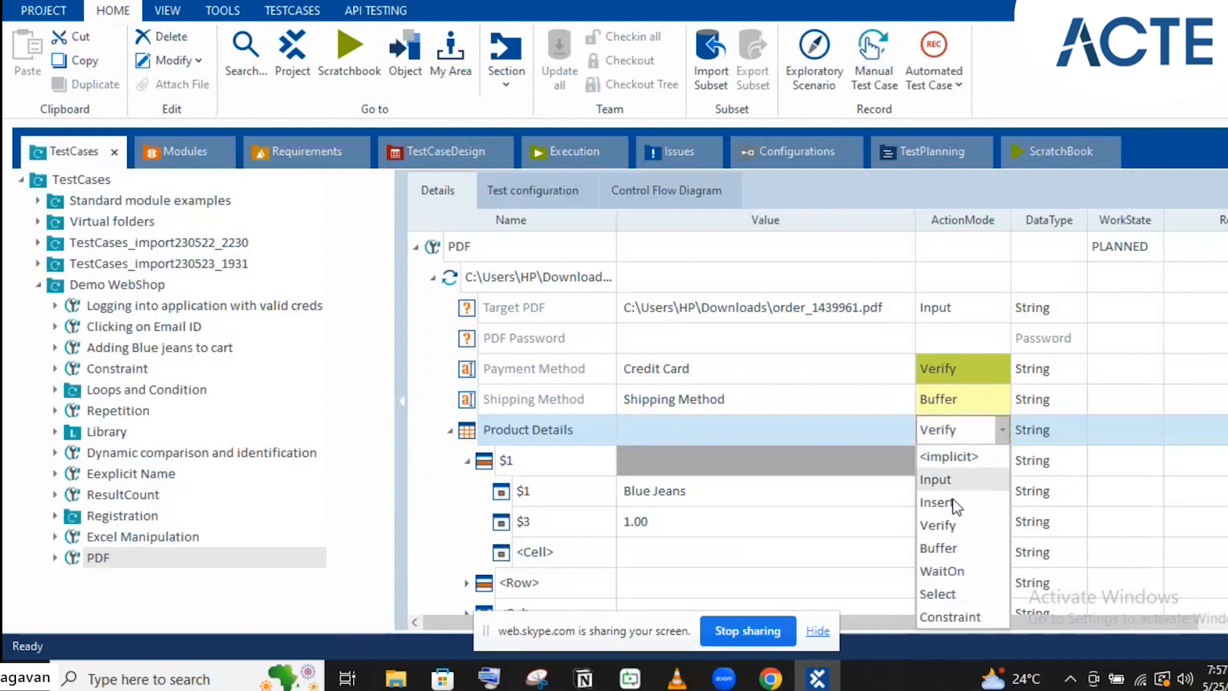
click(942, 595)
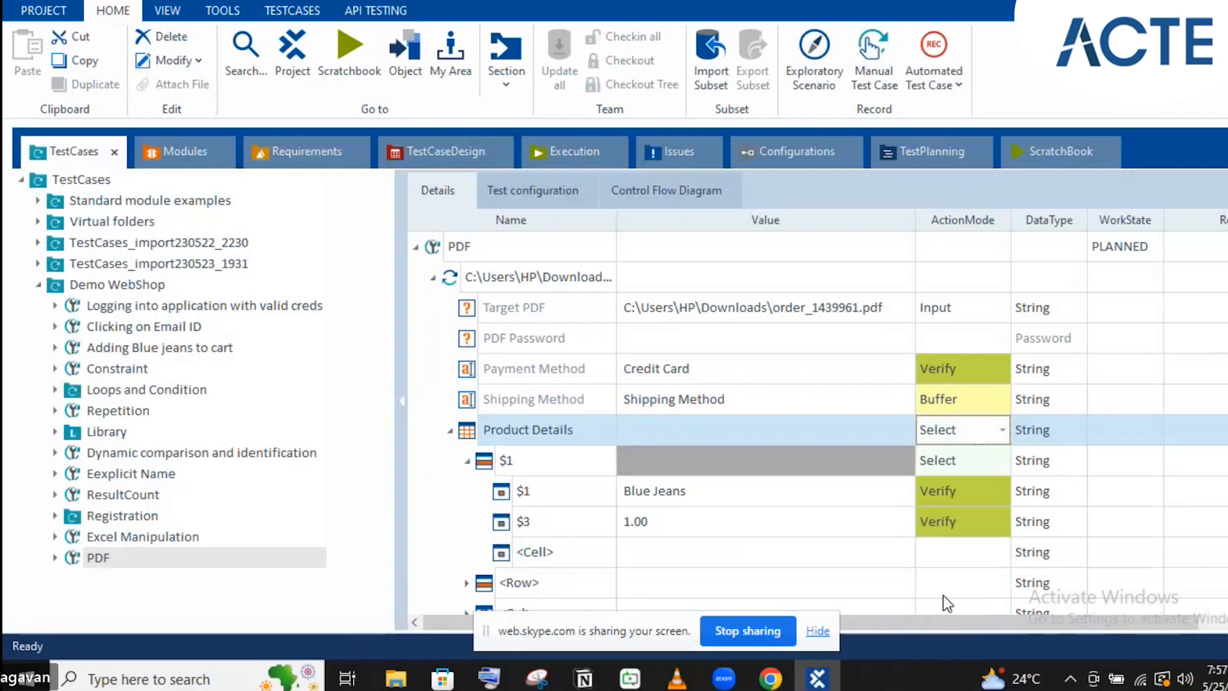
Review the order PDF, then run the PDF file step in ScratchBook with F6
click(694, 368)
click(593, 237)
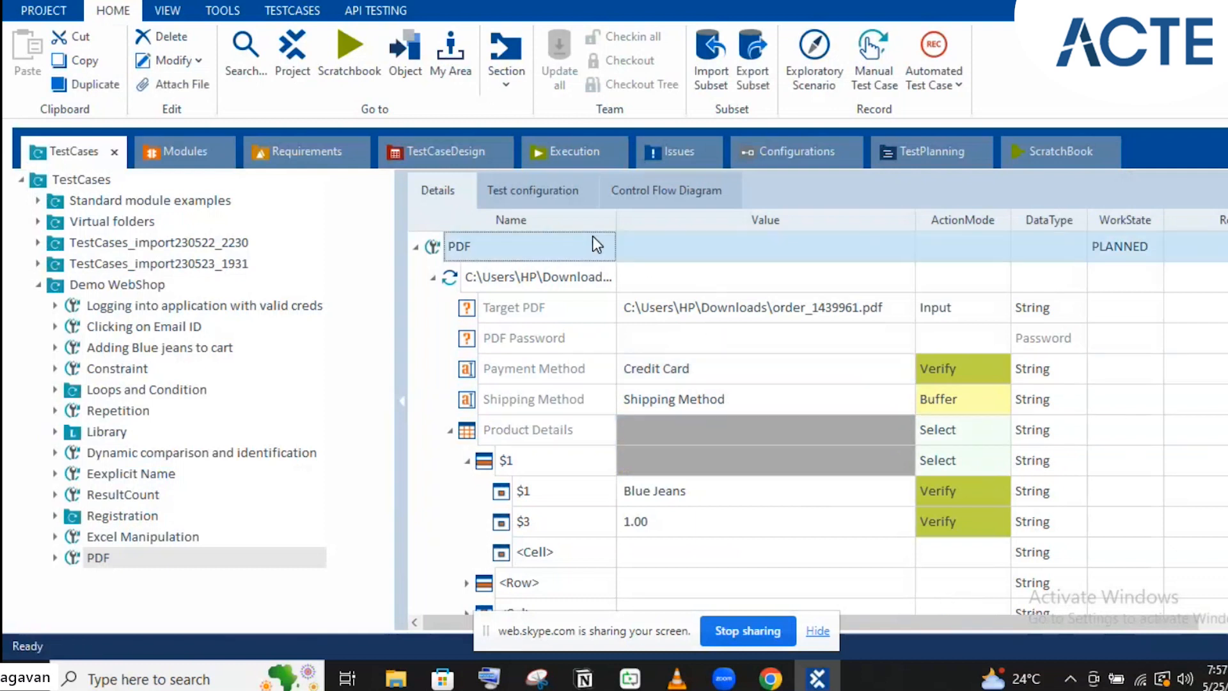
click(815, 679)
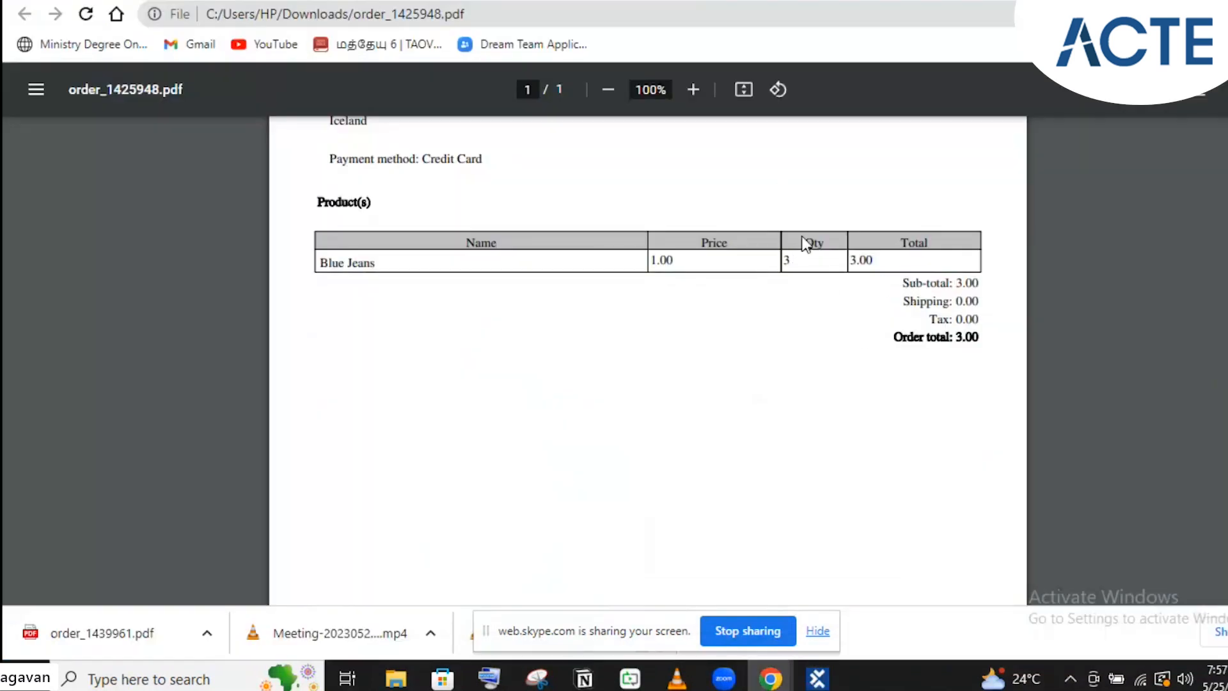
scroll(858, 392, up, 4)
click(816, 678)
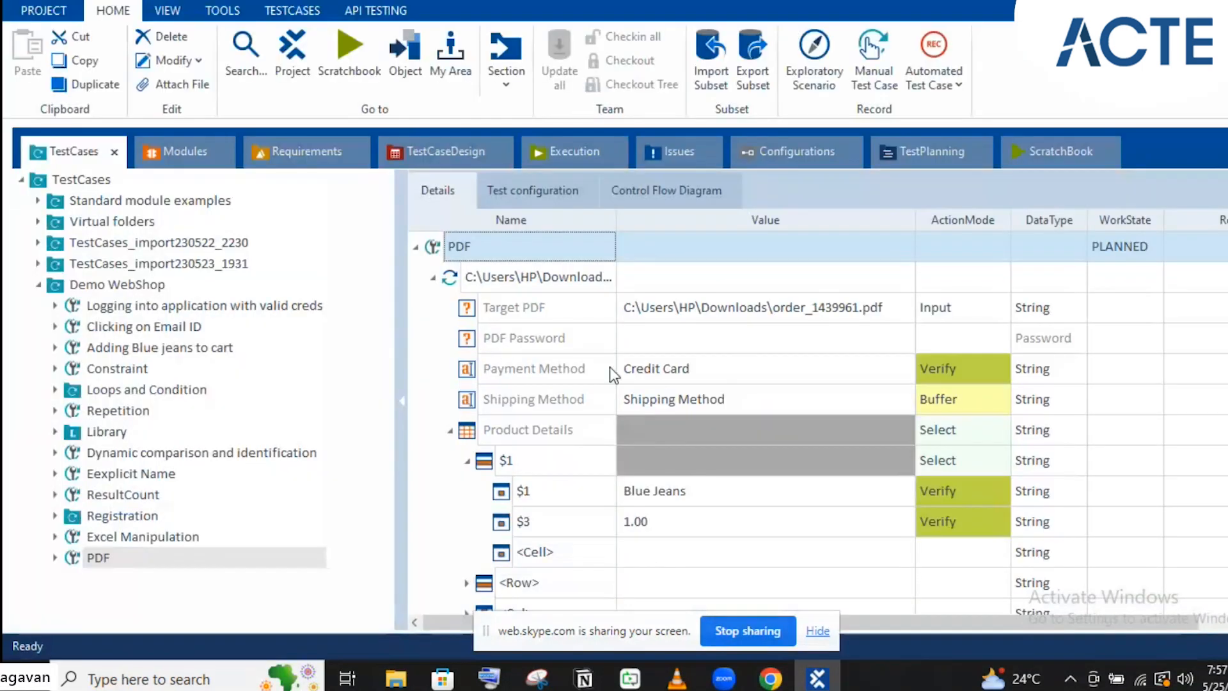
click(544, 280)
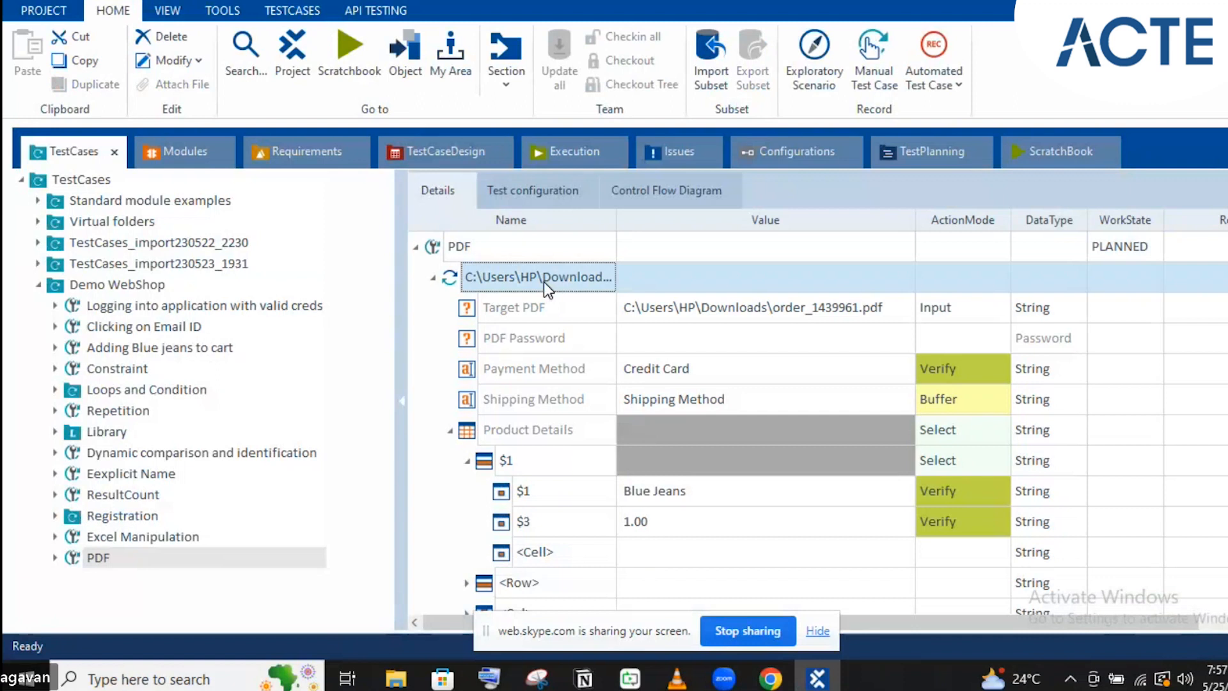
key(F6)
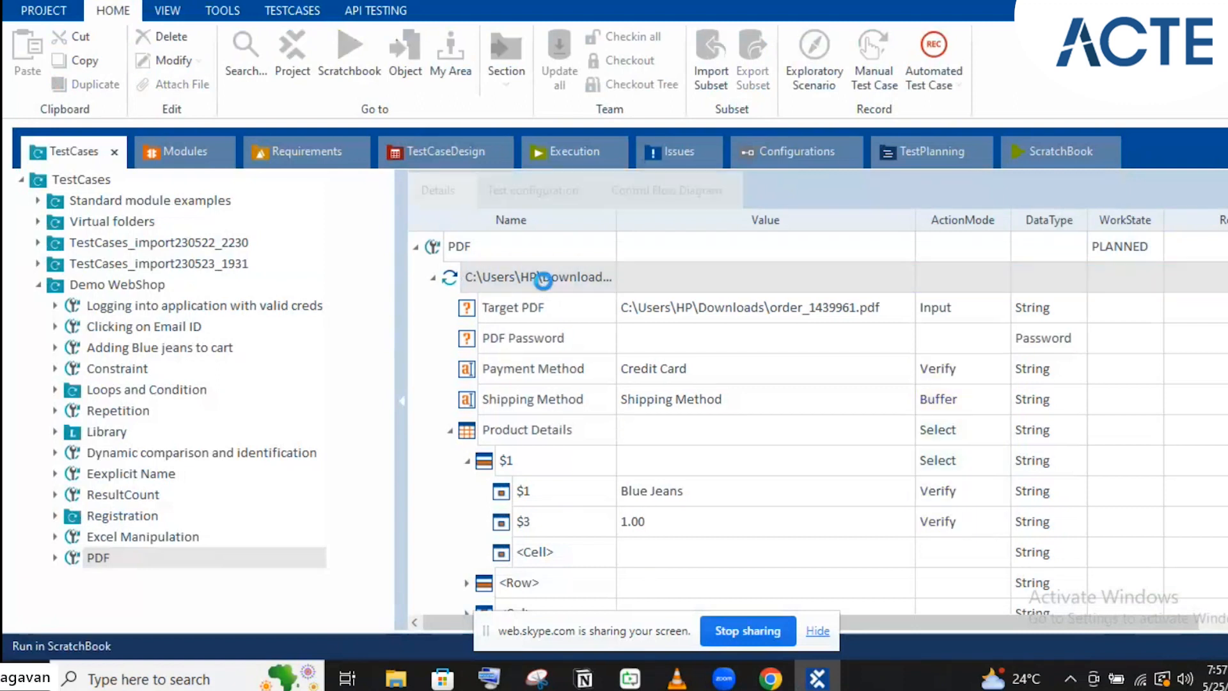
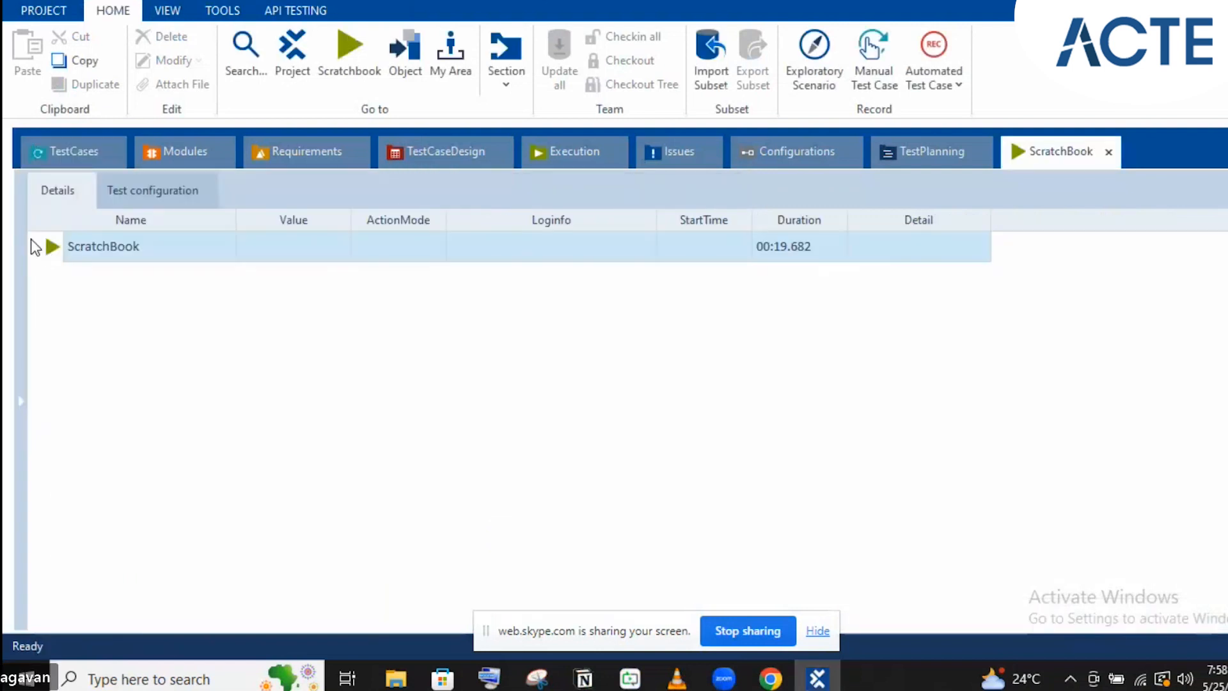
Expand the run results and read the Payment Method failure: expected Credit Card, actual Cash On Delivery (COD)
click(35, 247)
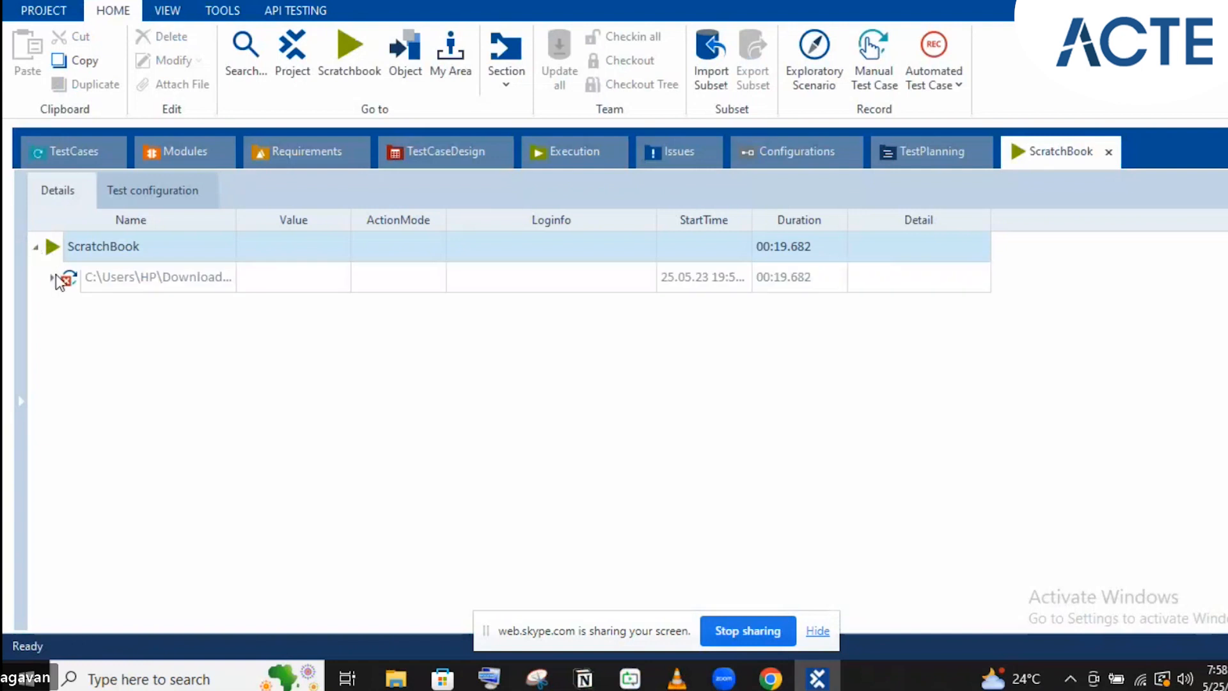
click(52, 277)
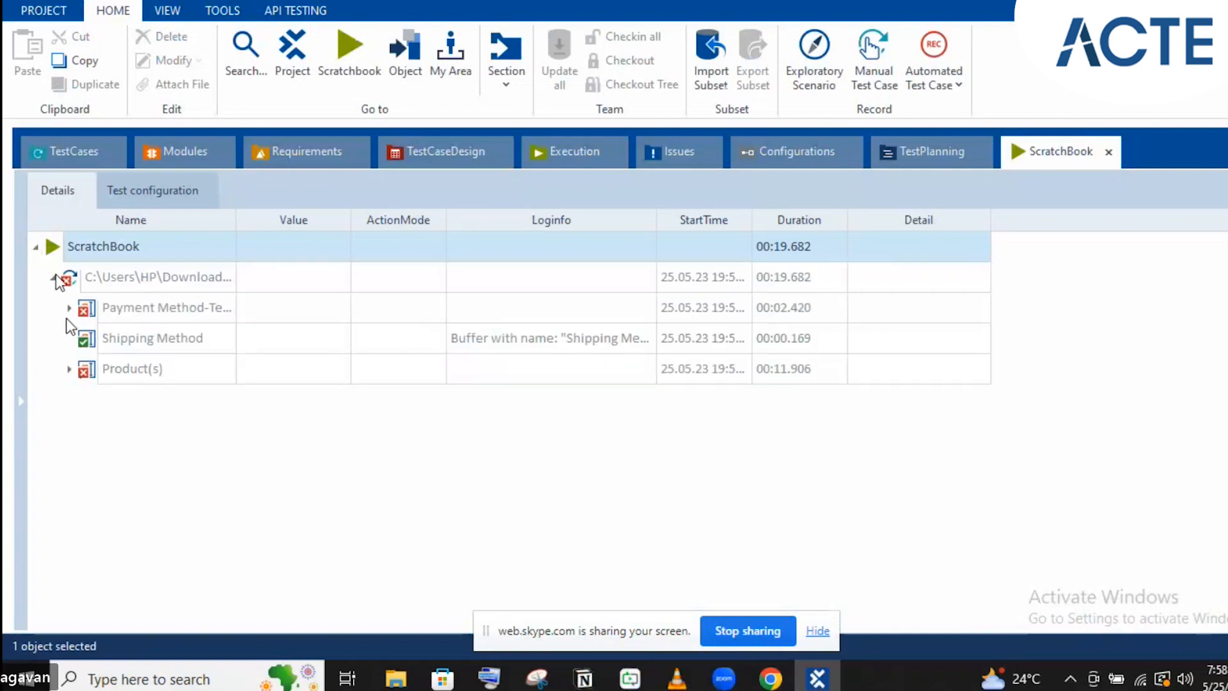
click(68, 308)
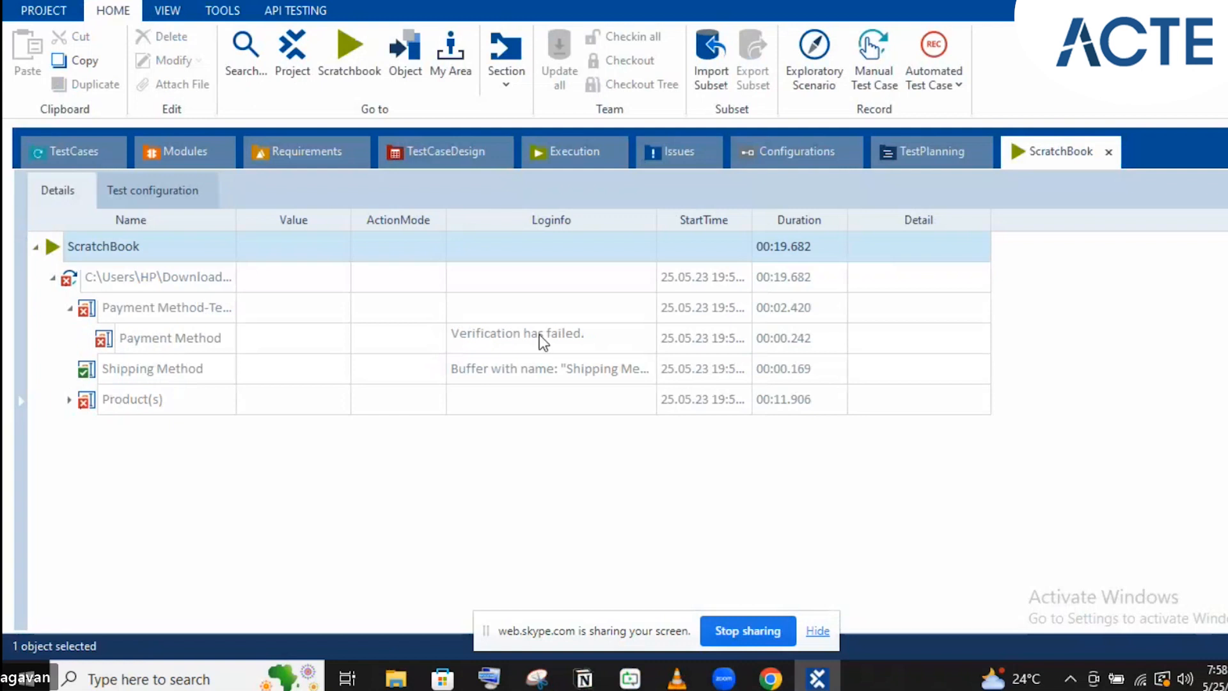
click(630, 314)
click(638, 336)
click(647, 343)
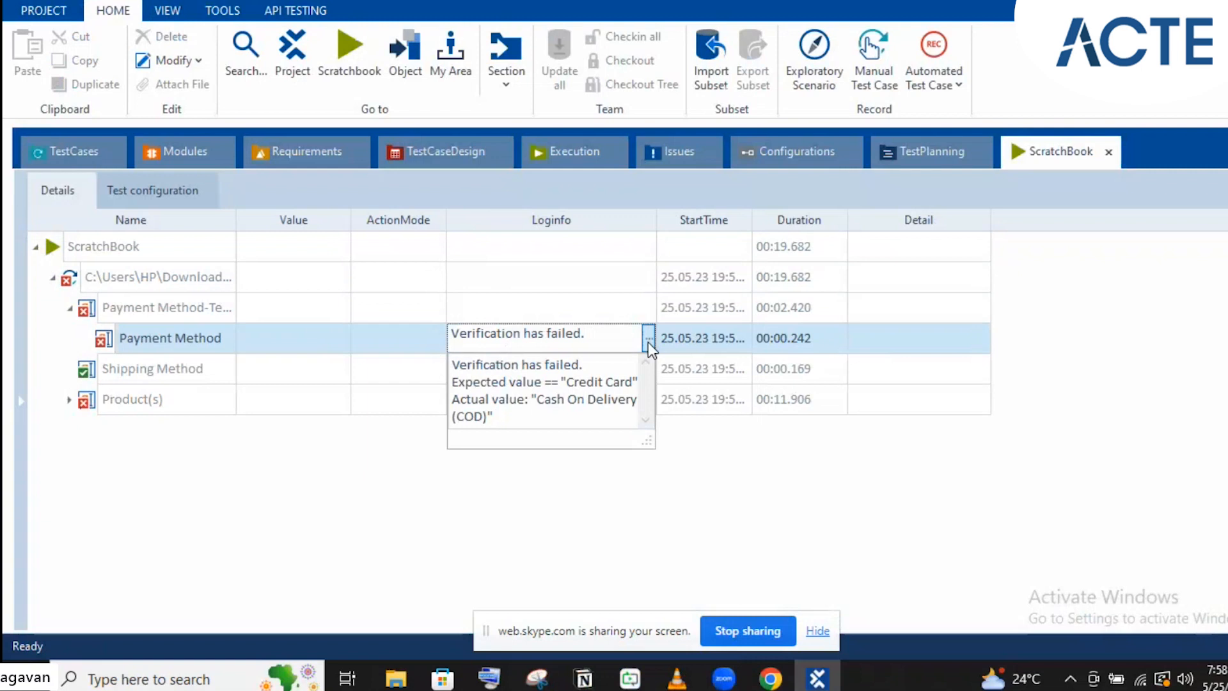
Check order_1425948.pdf and the web shop order-details page in Chrome, then return to Tosca
mouse_move(770, 677)
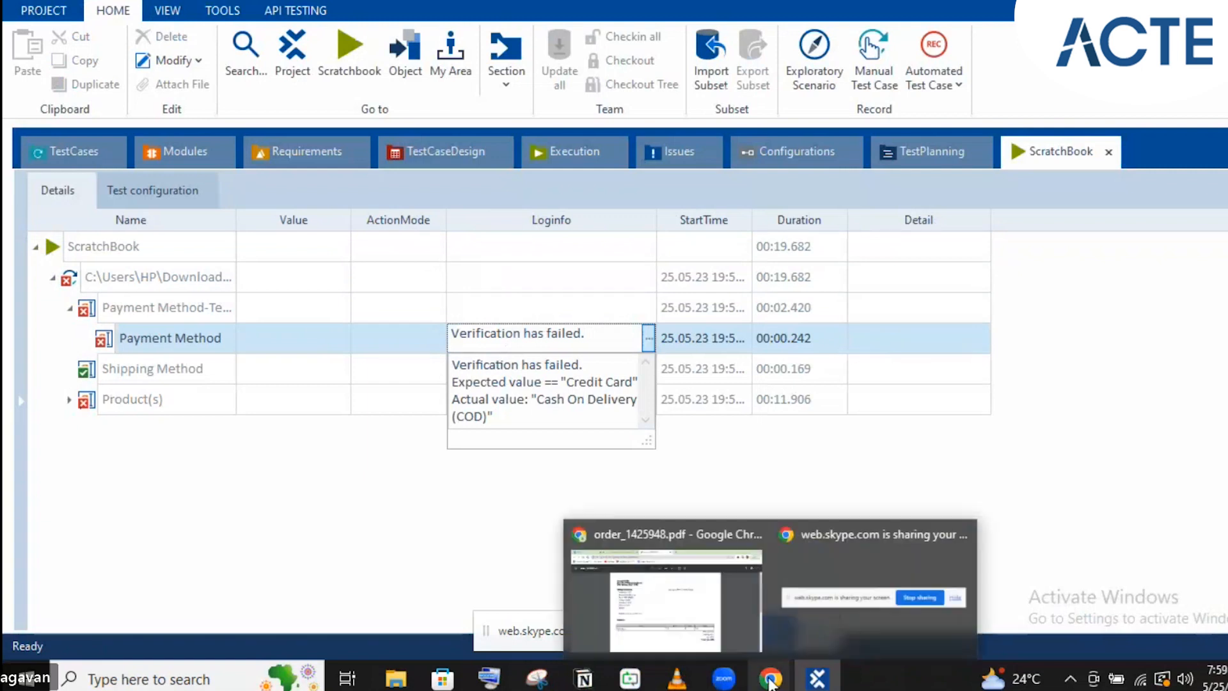
click(700, 618)
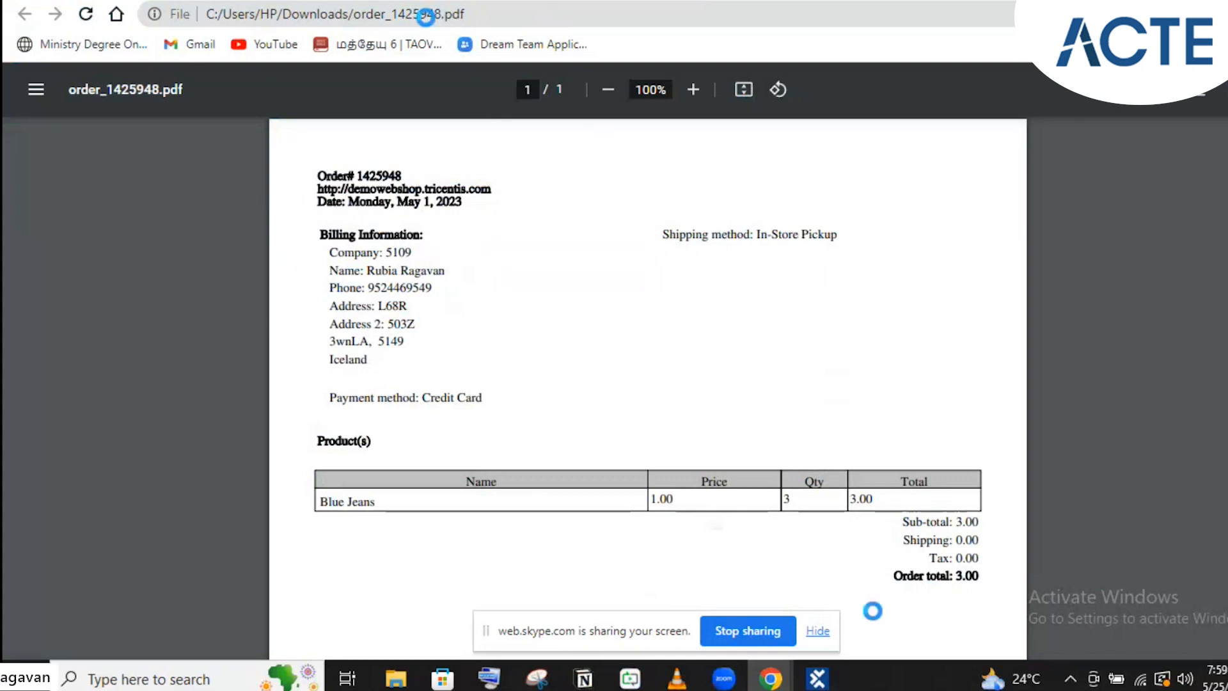
click(817, 678)
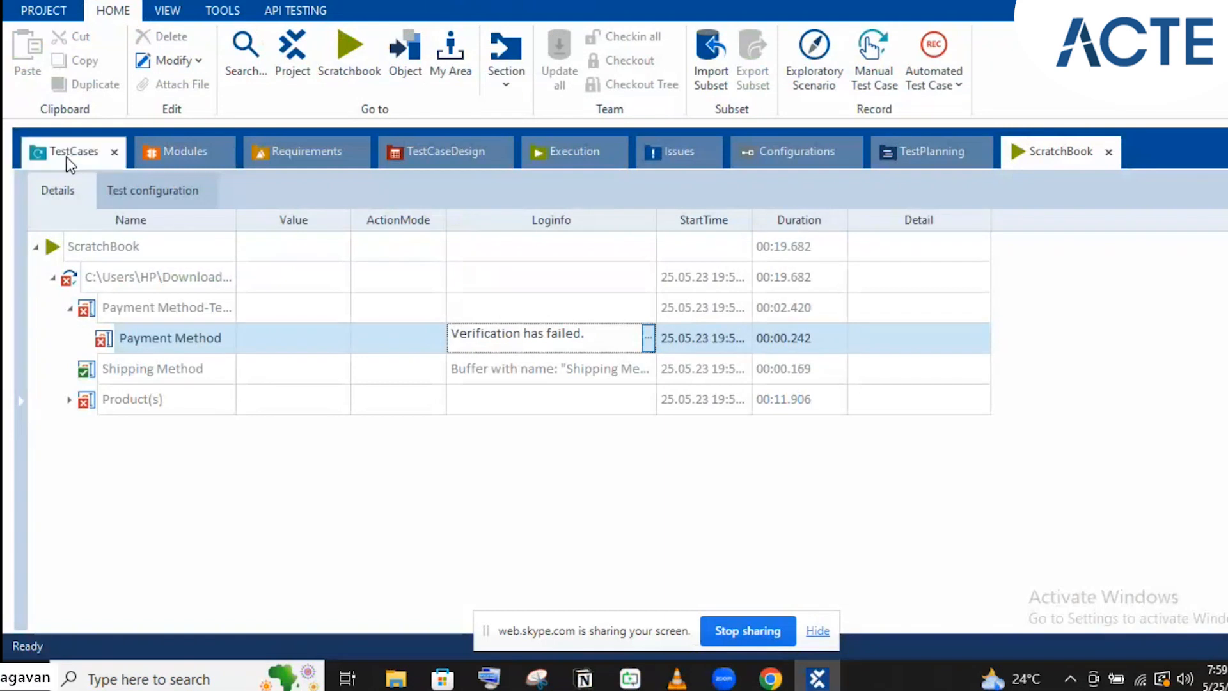
click(813, 679)
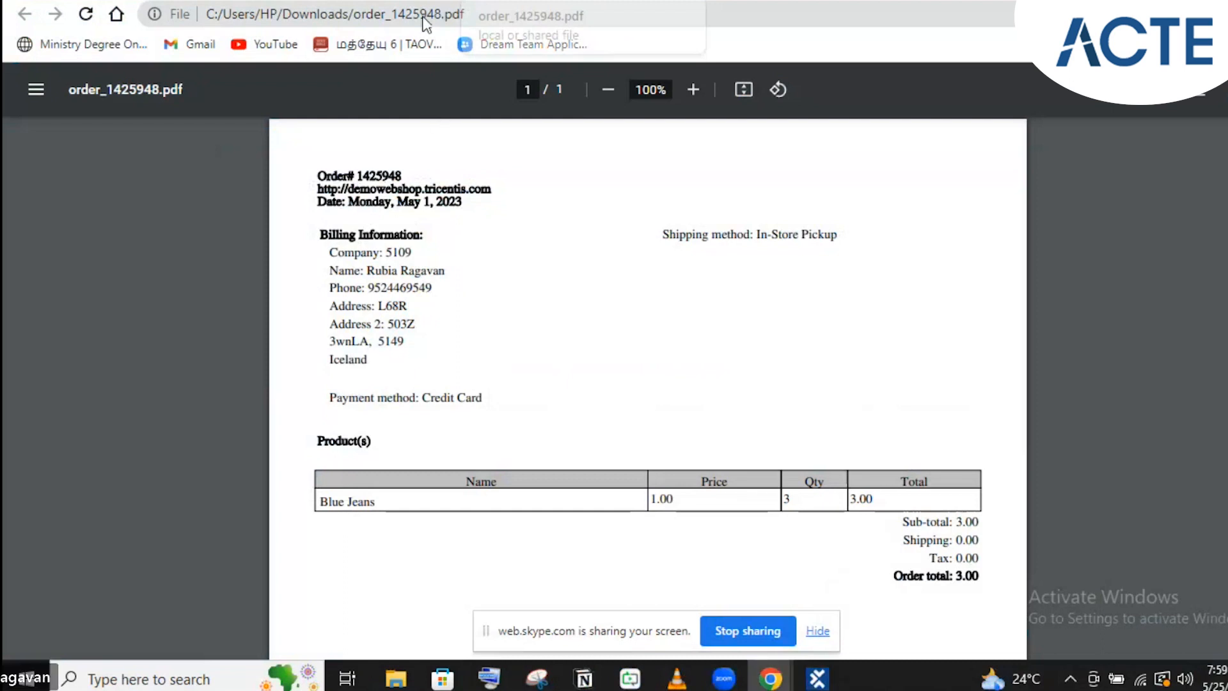
click(451, 19)
click(451, 17)
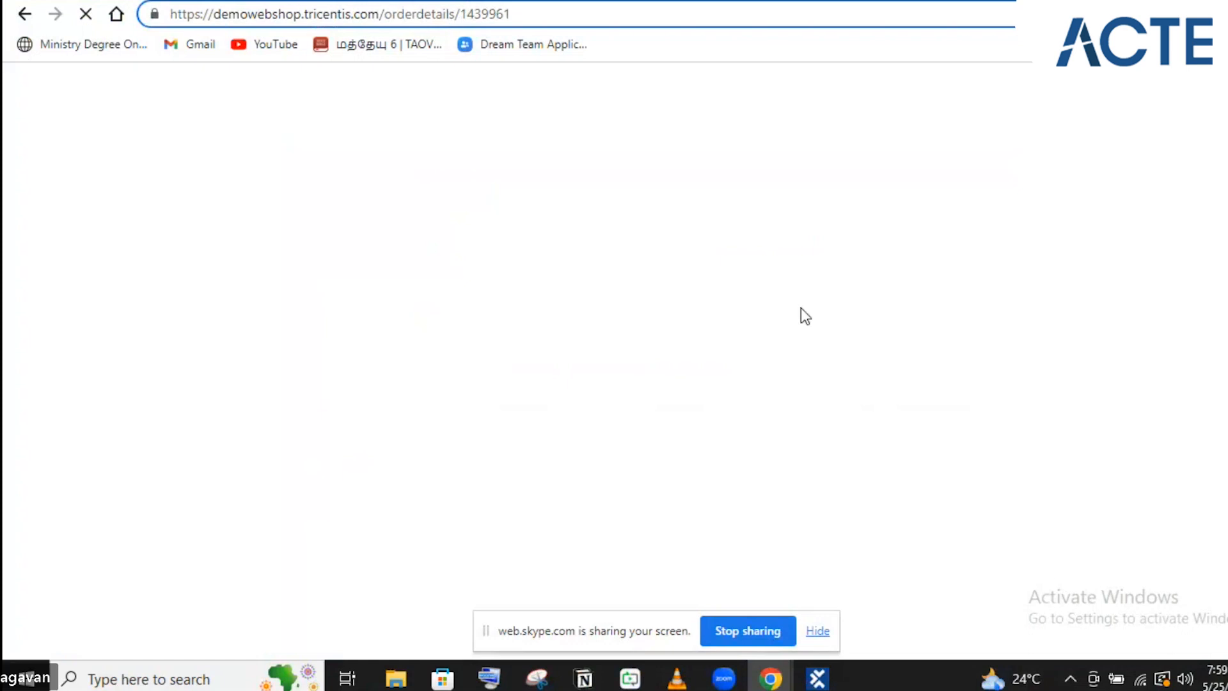
click(817, 678)
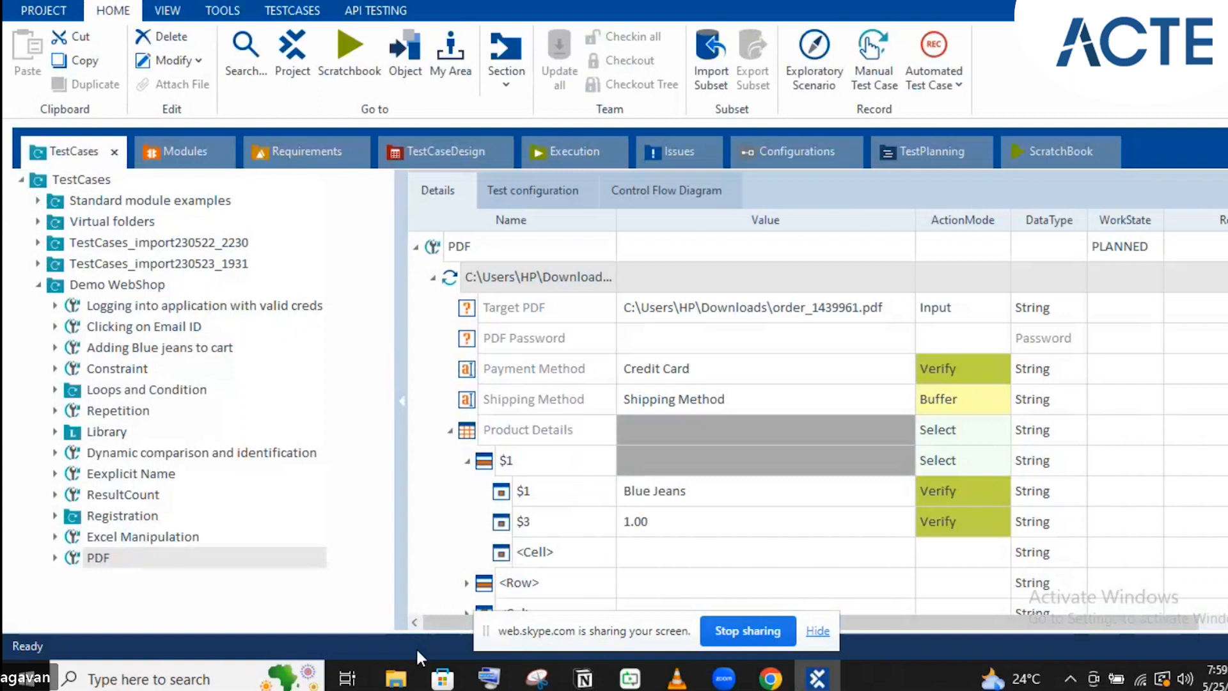
Find order_1425948 in the Downloads folder, copy its file name, and return to Tosca
click(409, 683)
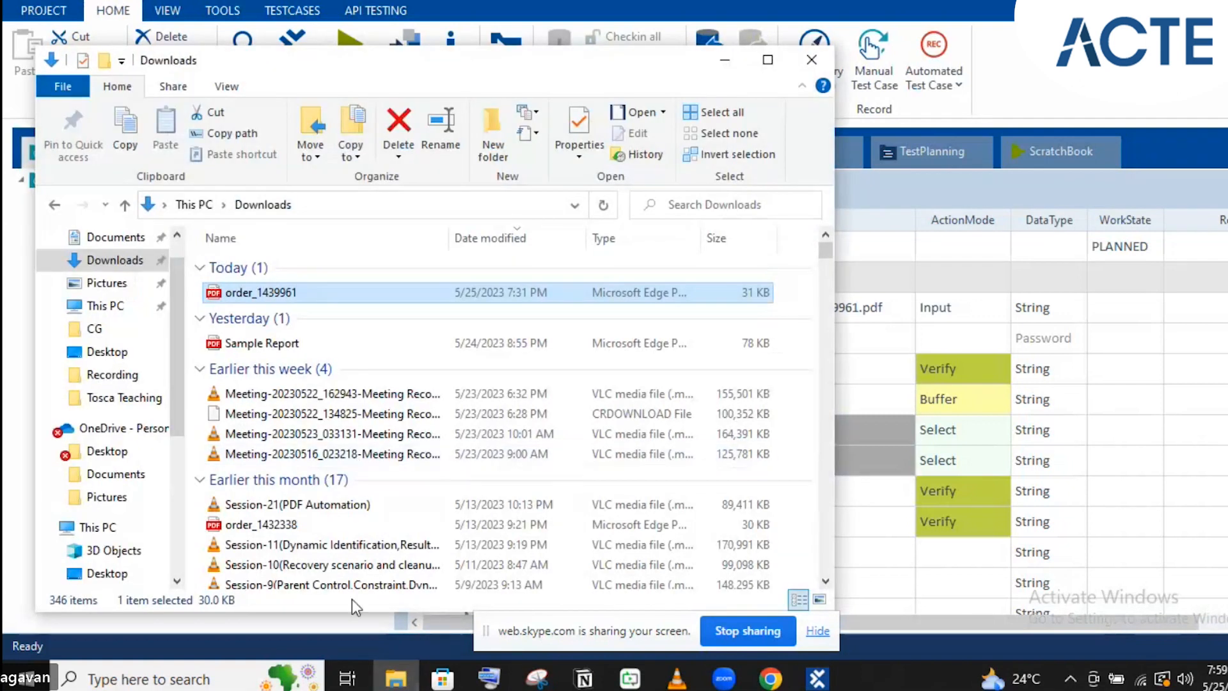
scroll(354, 422, down, 3)
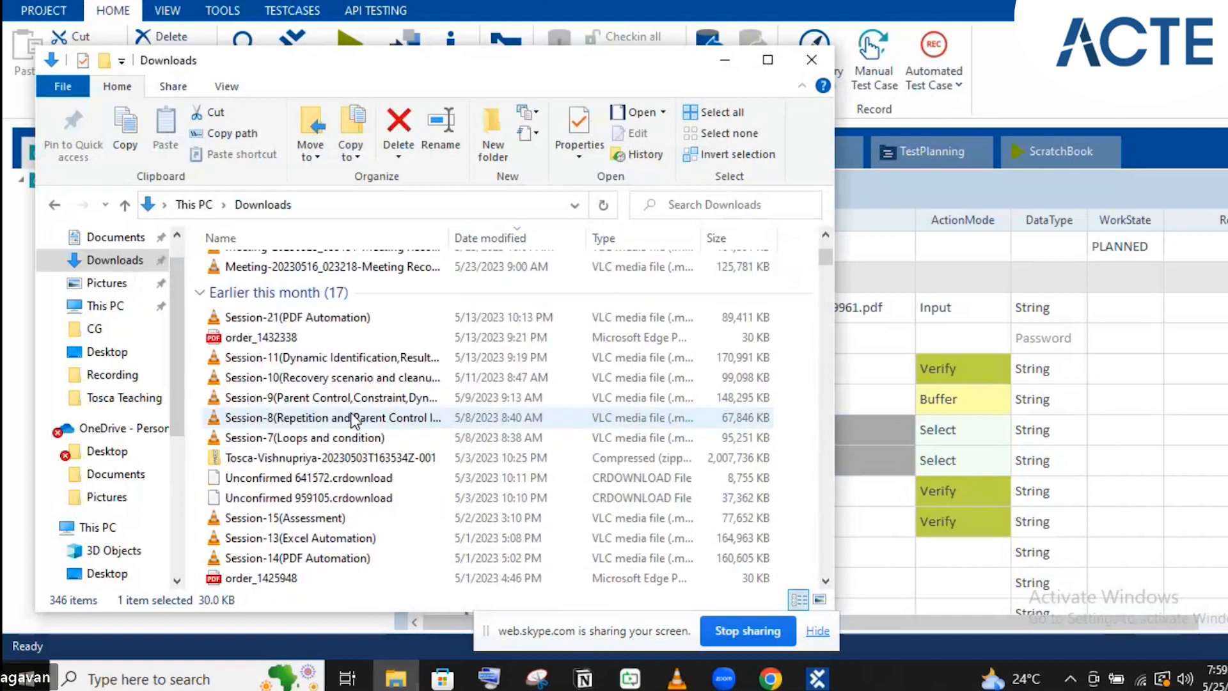
scroll(353, 422, down, 4)
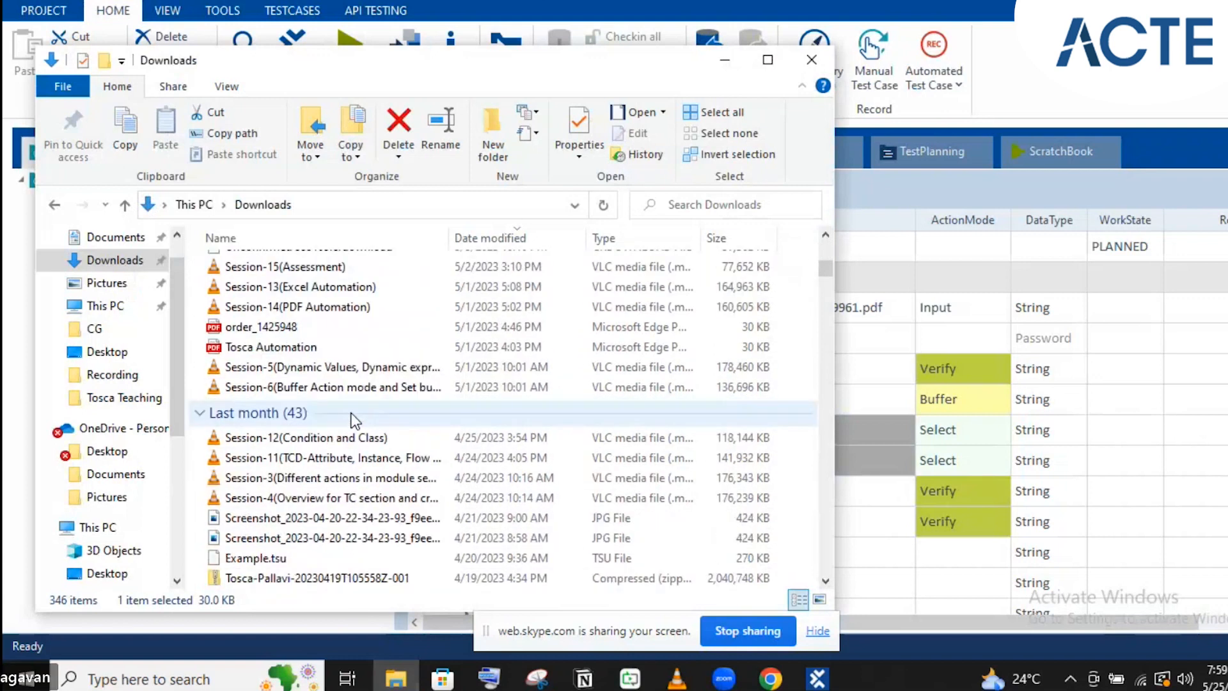
click(304, 328)
key(ctrl+c)
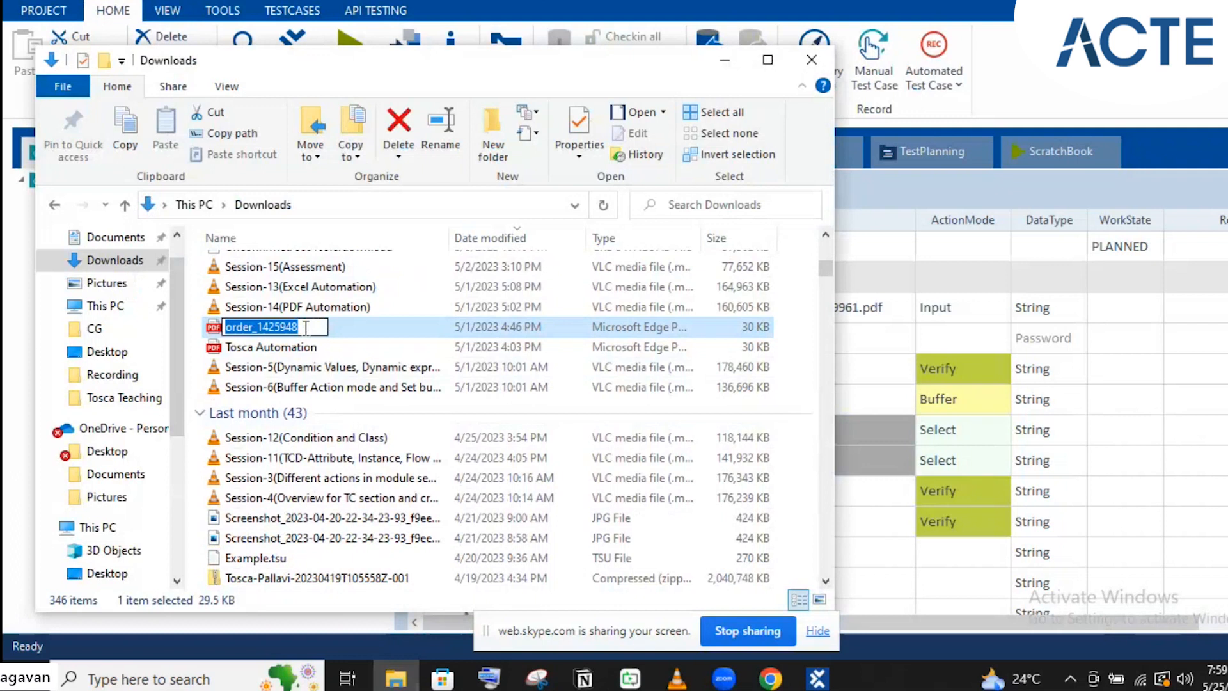
click(818, 680)
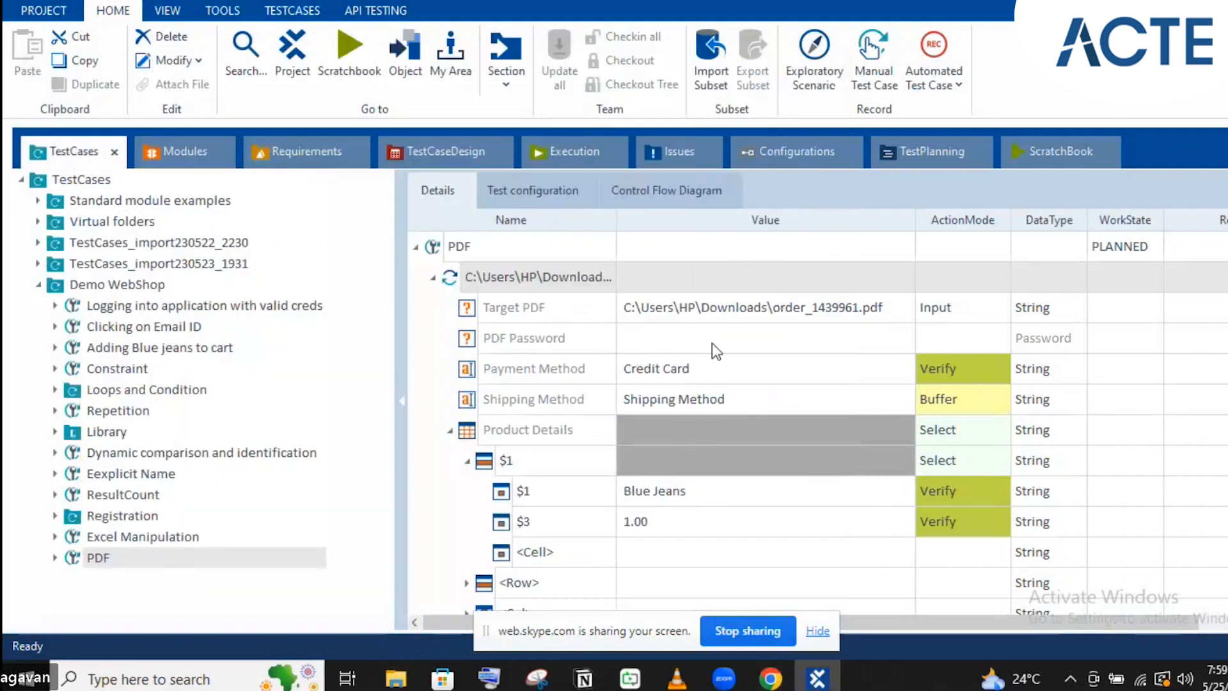
Change the Target PDF to C:\Users\HP\Downloads\order_1425948.pdf and run the test case in ScratchBook
click(834, 308)
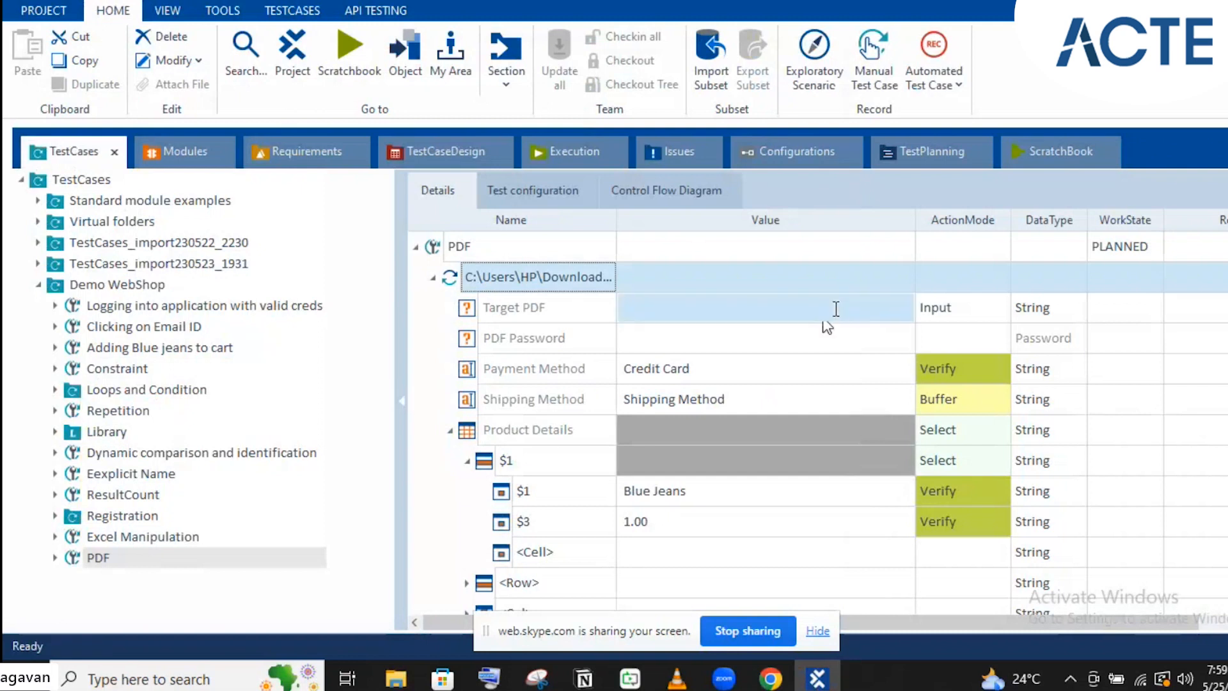
double_click(836, 308)
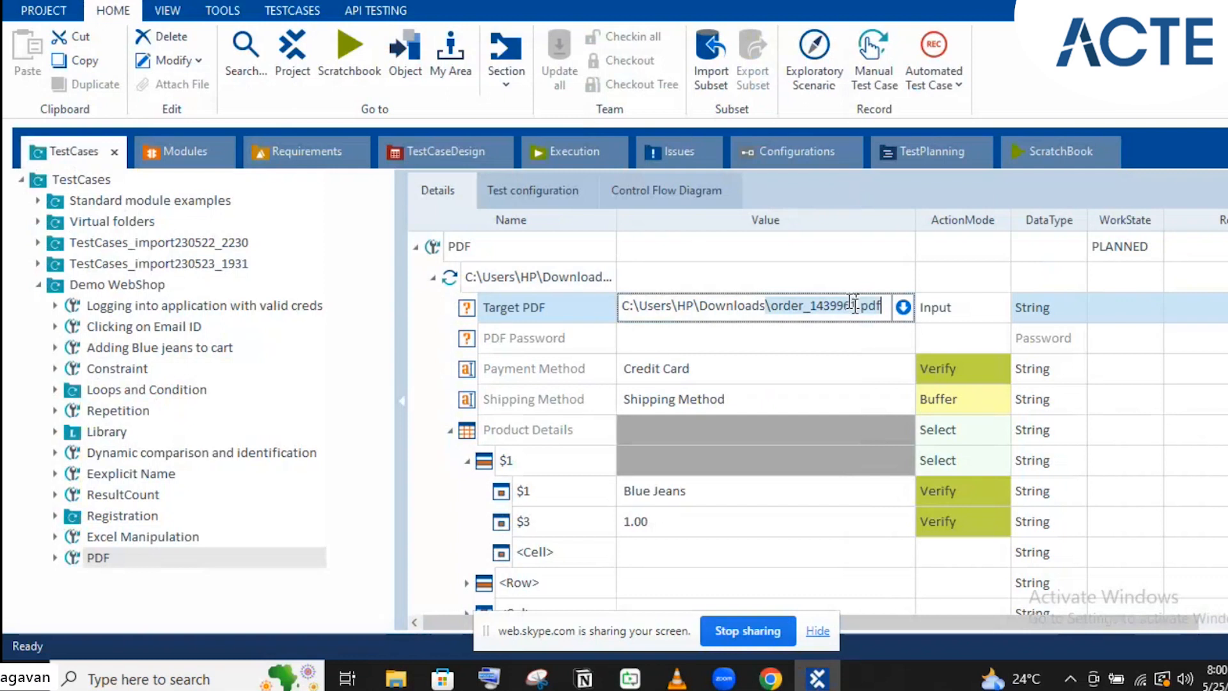
click(853, 305)
key(ctrl+v)
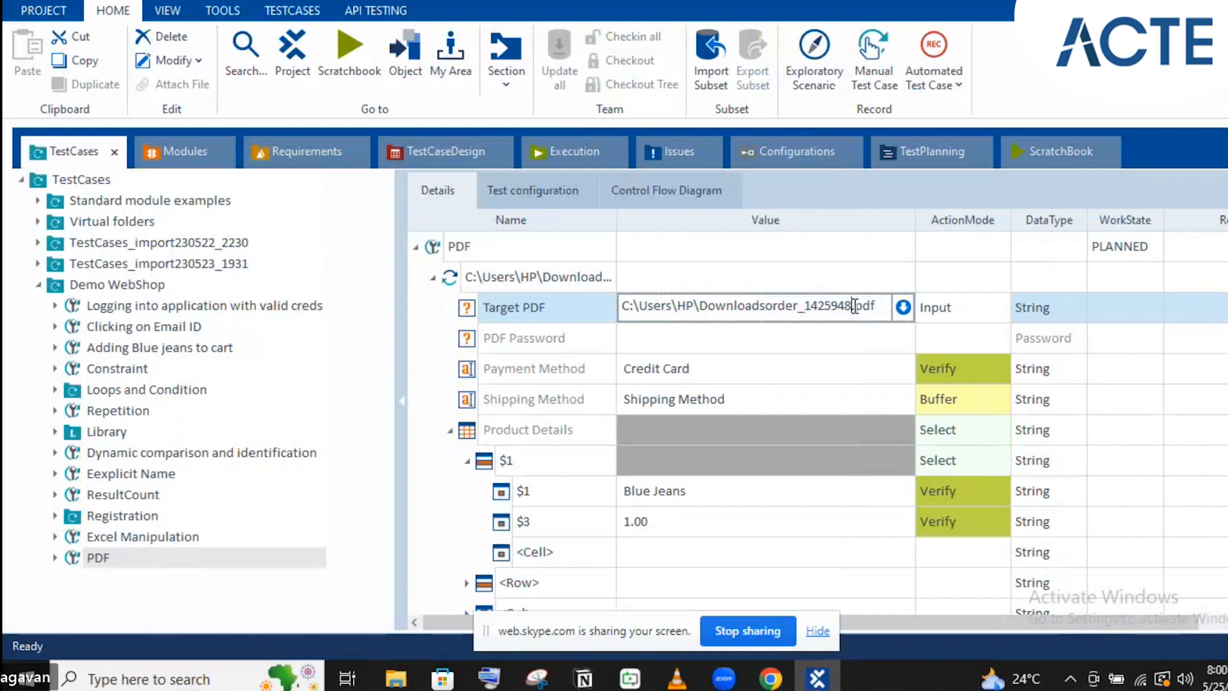
click(764, 305)
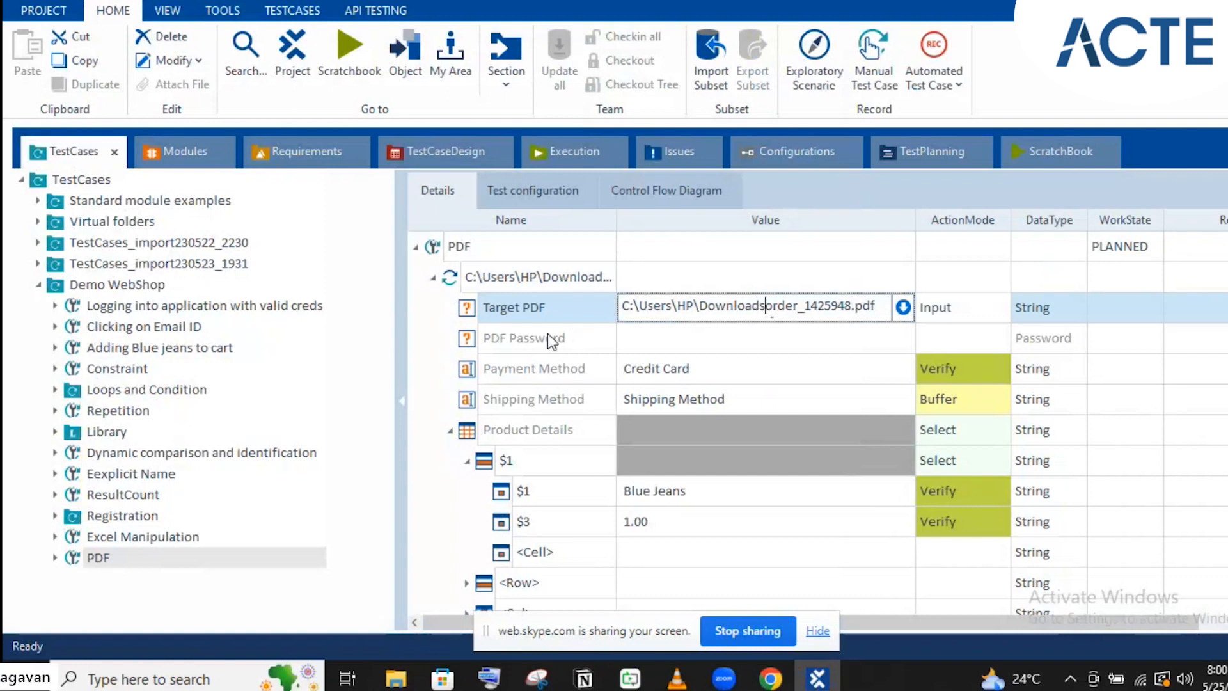
text(\)
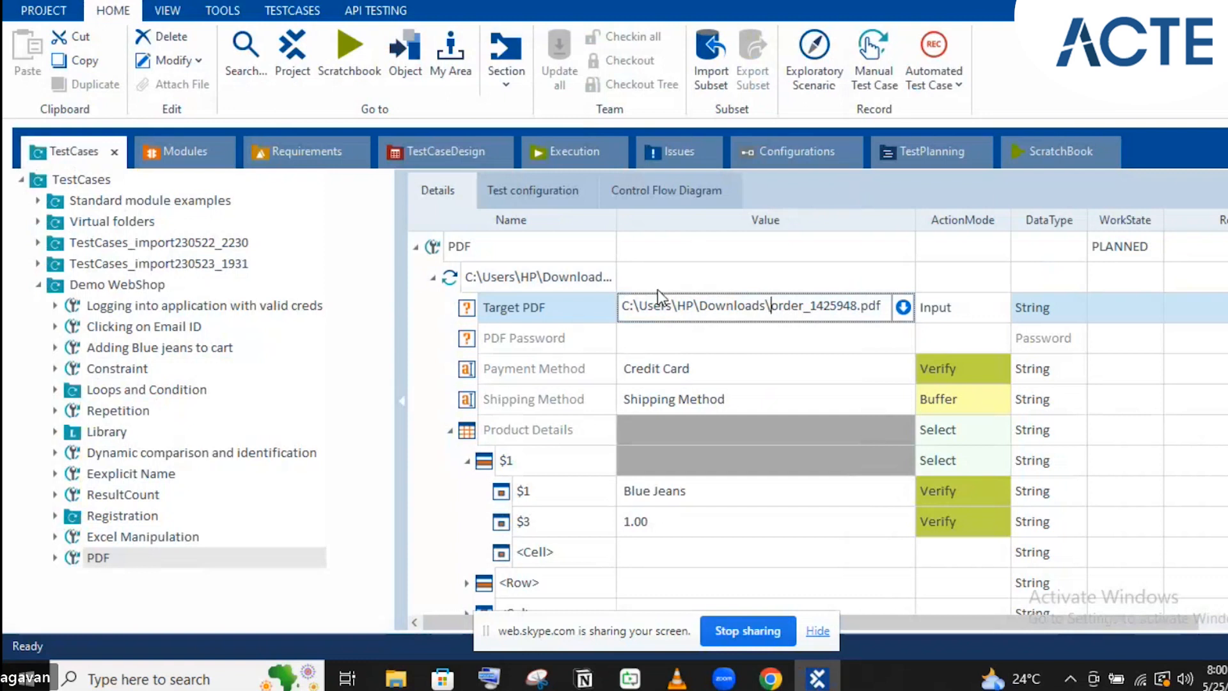
click(585, 275)
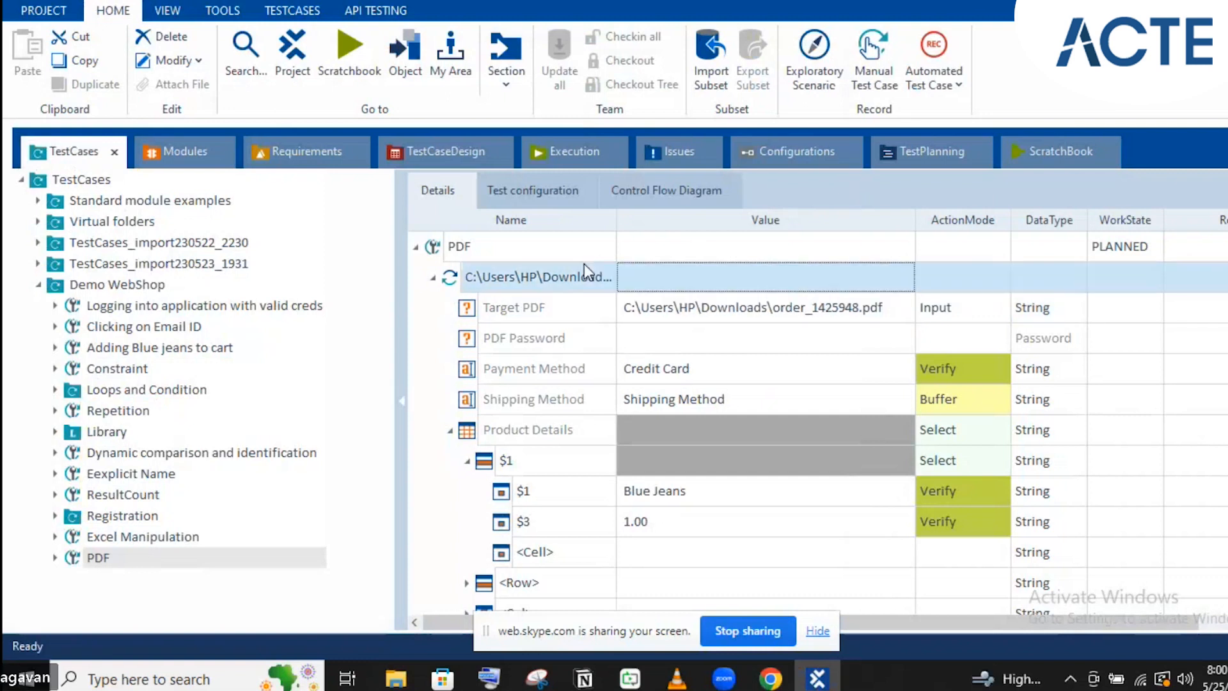
click(589, 276)
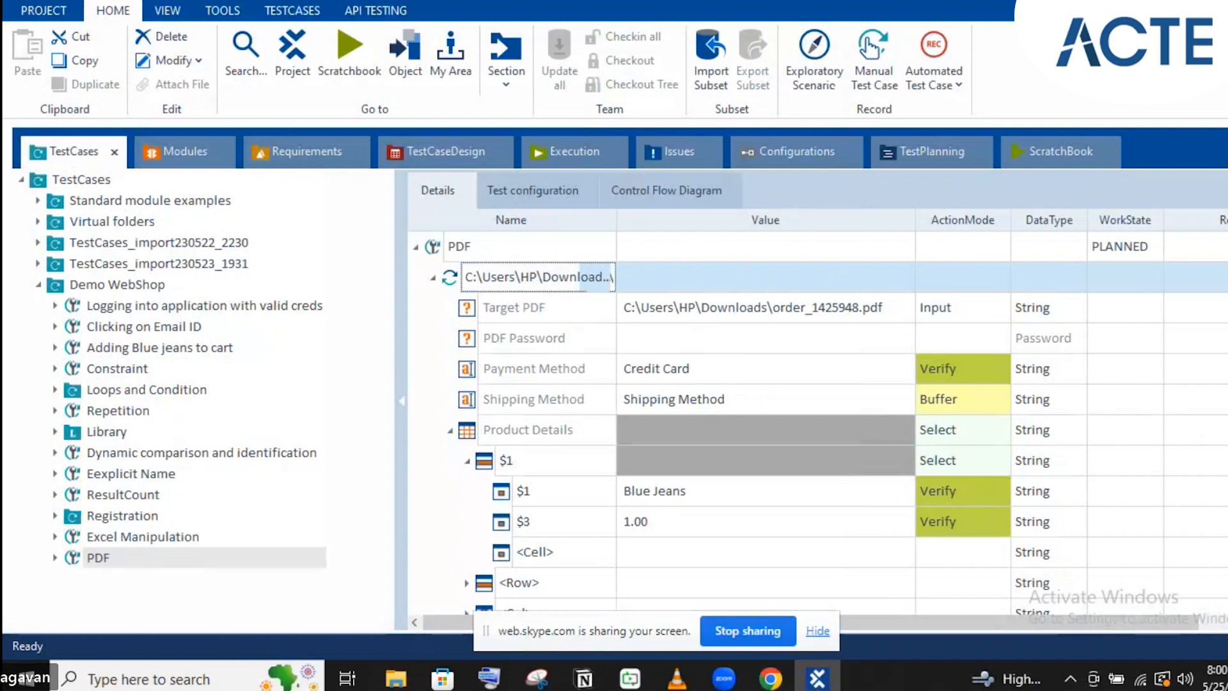
double_click(613, 221)
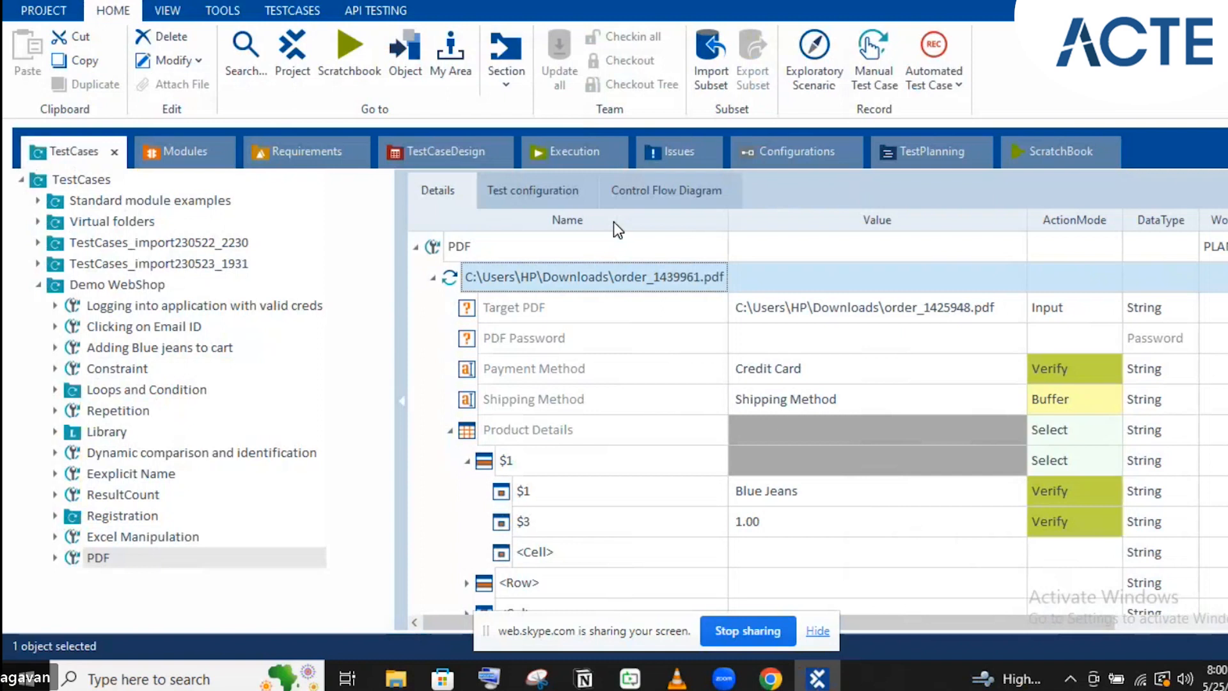
key(F6)
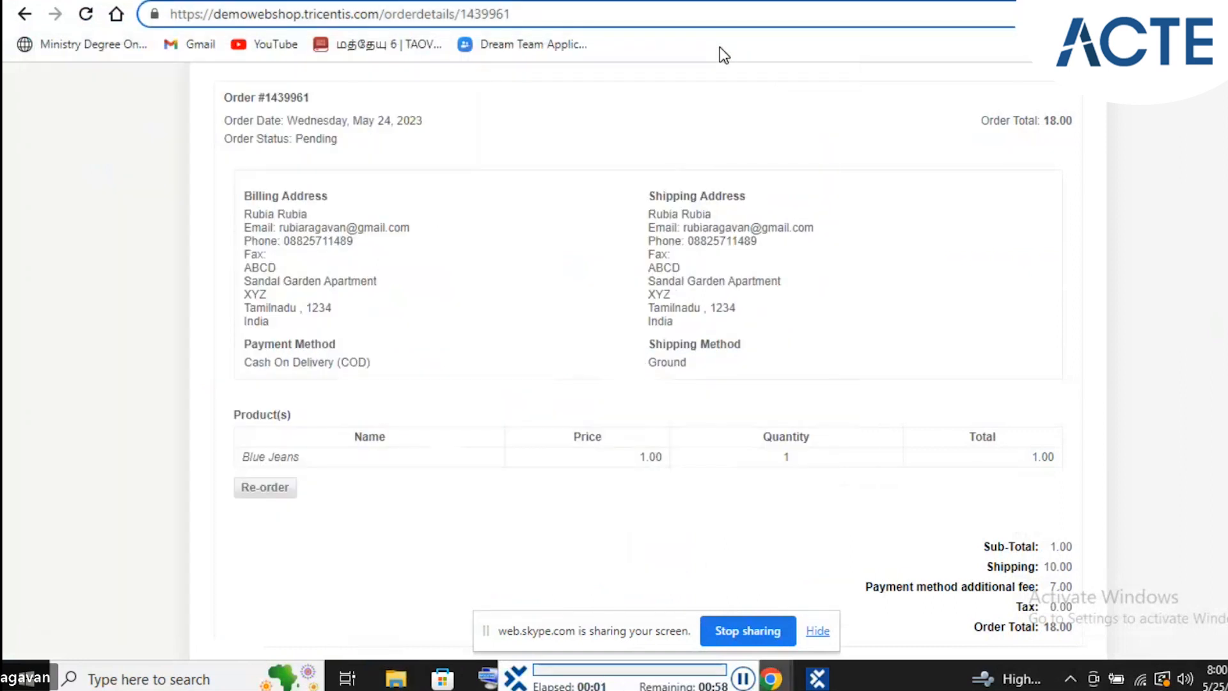
Wait for the ScratchBook run to finish, logging a failed result after 00:08.624
click(656, 120)
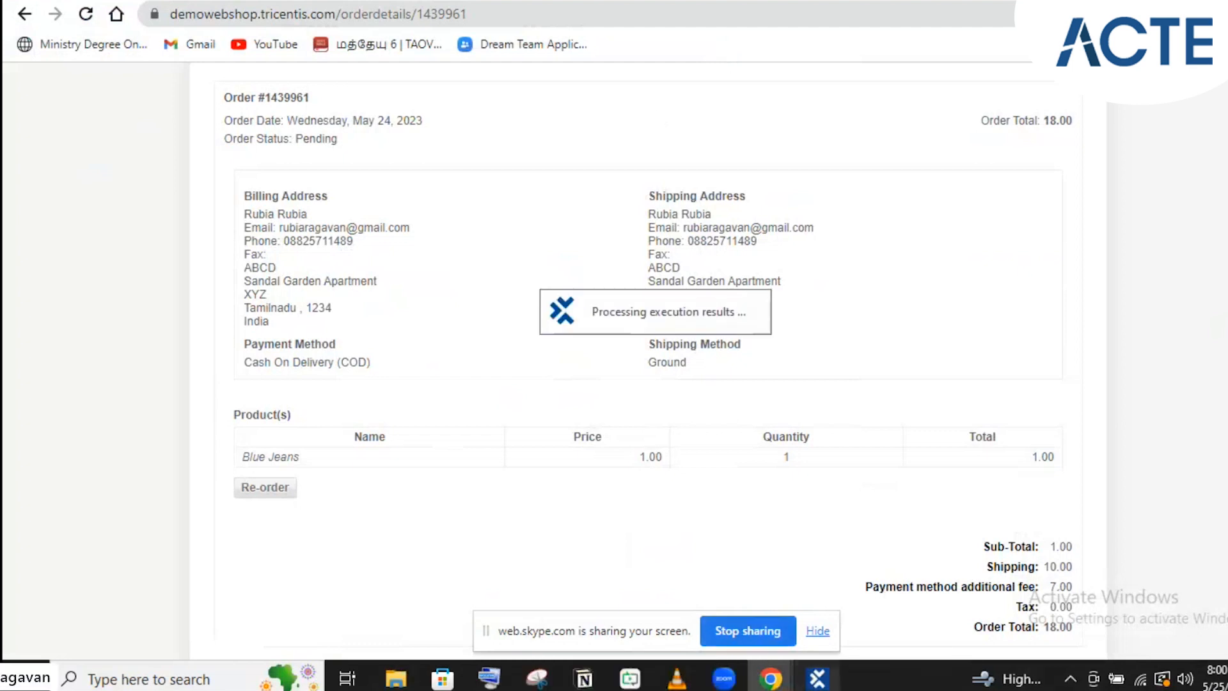
click(816, 677)
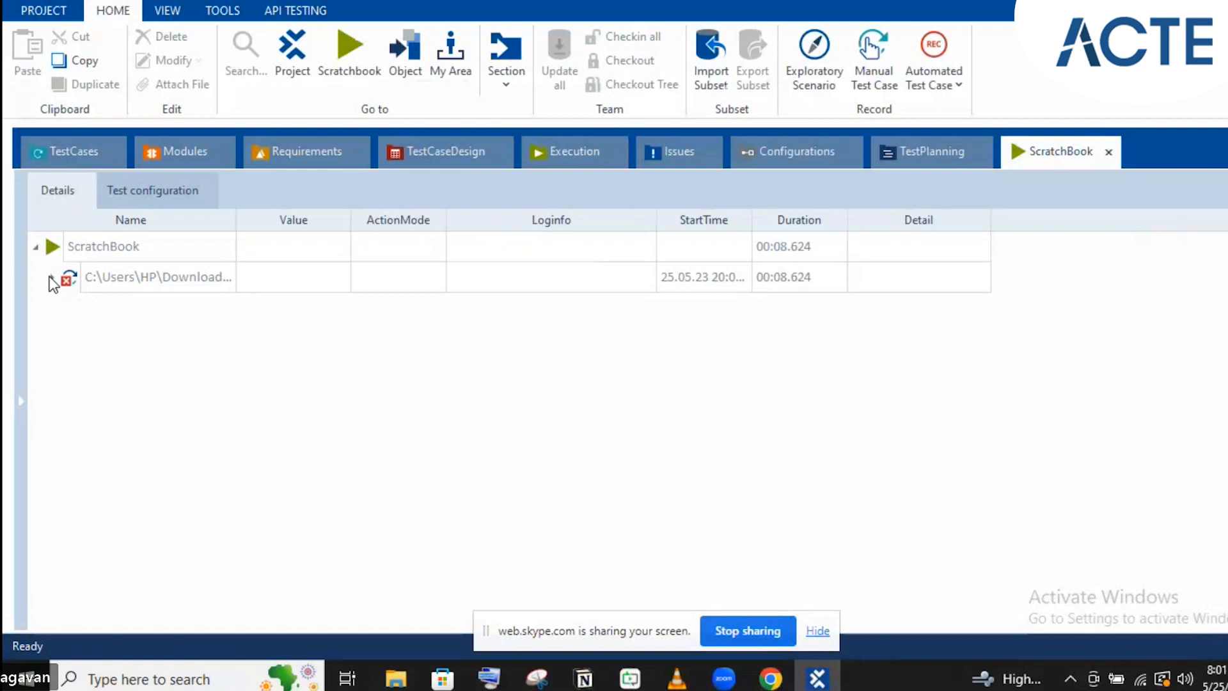
Read the failed $3 price check's log (expected 1.00, actual 3), then view the web shop order page
click(51, 279)
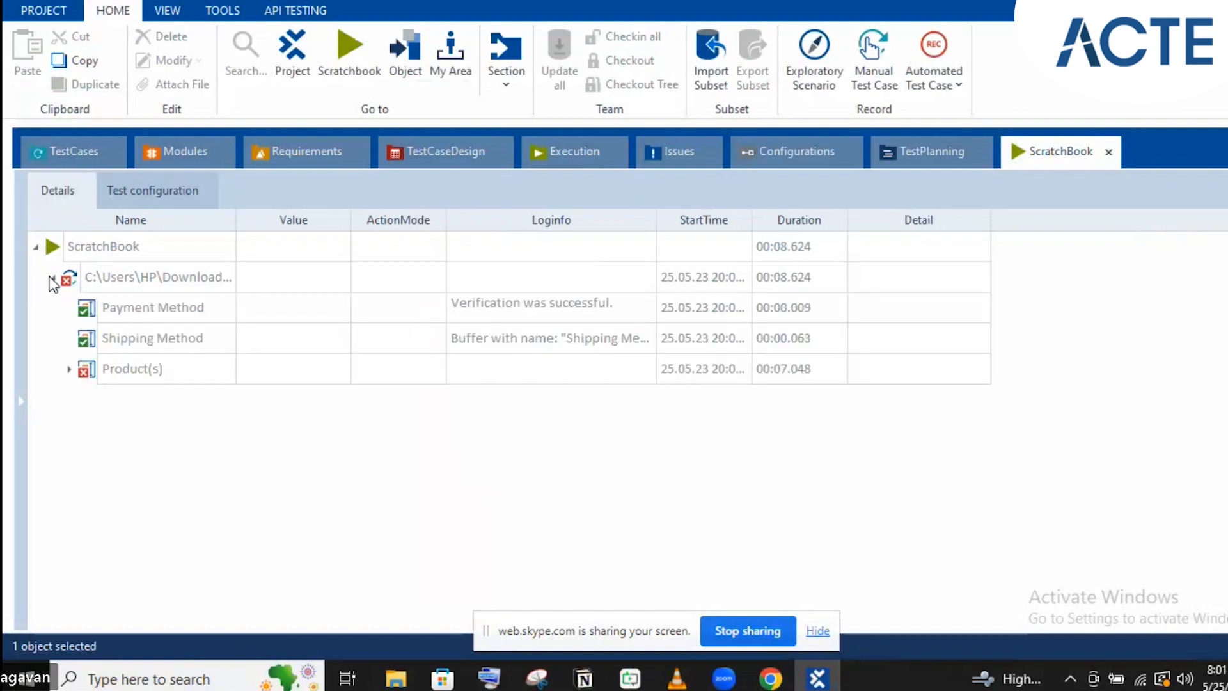
click(67, 371)
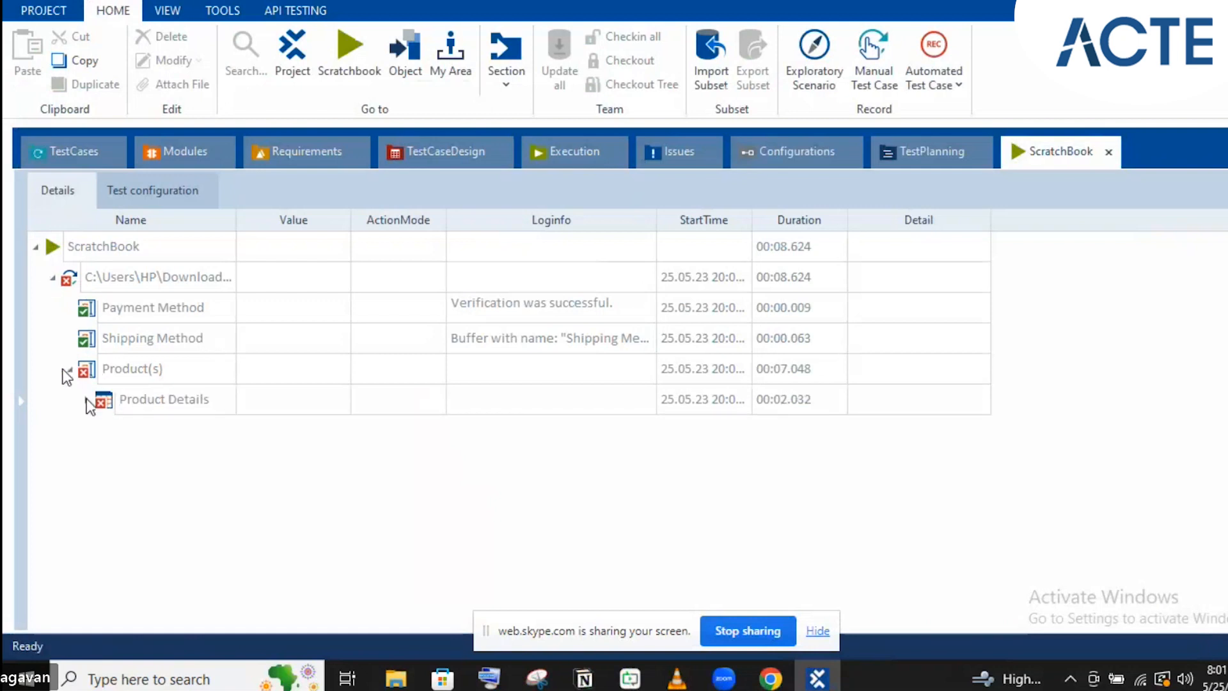
click(88, 400)
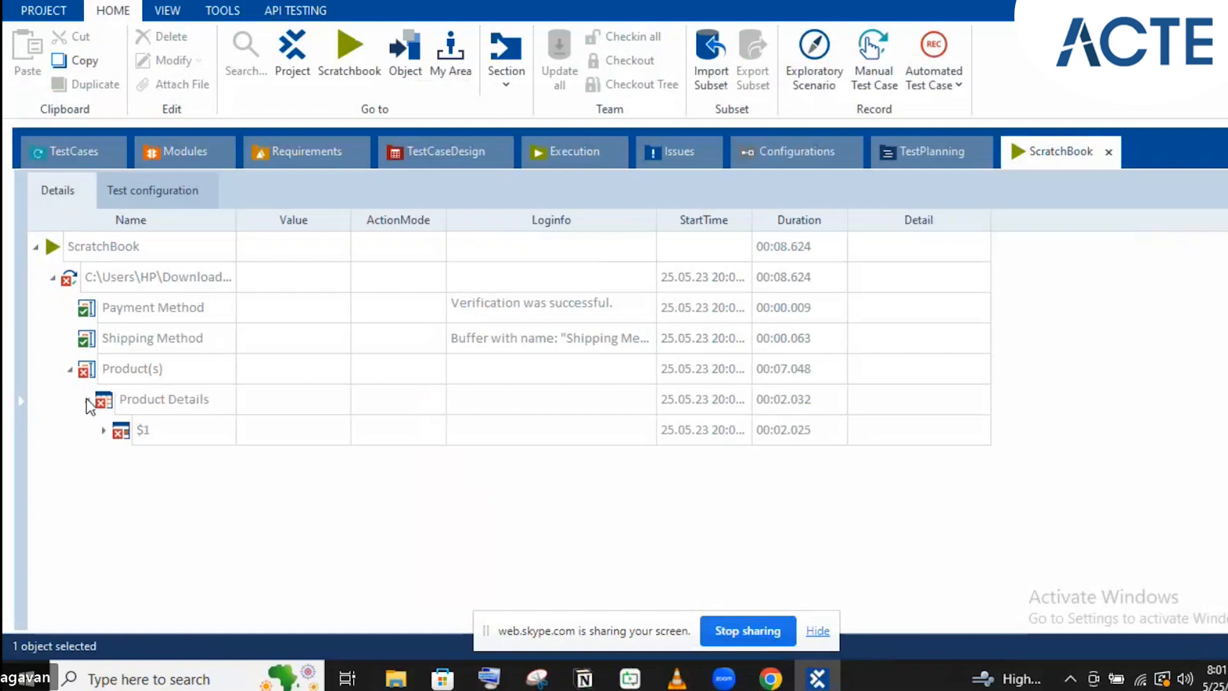
click(105, 431)
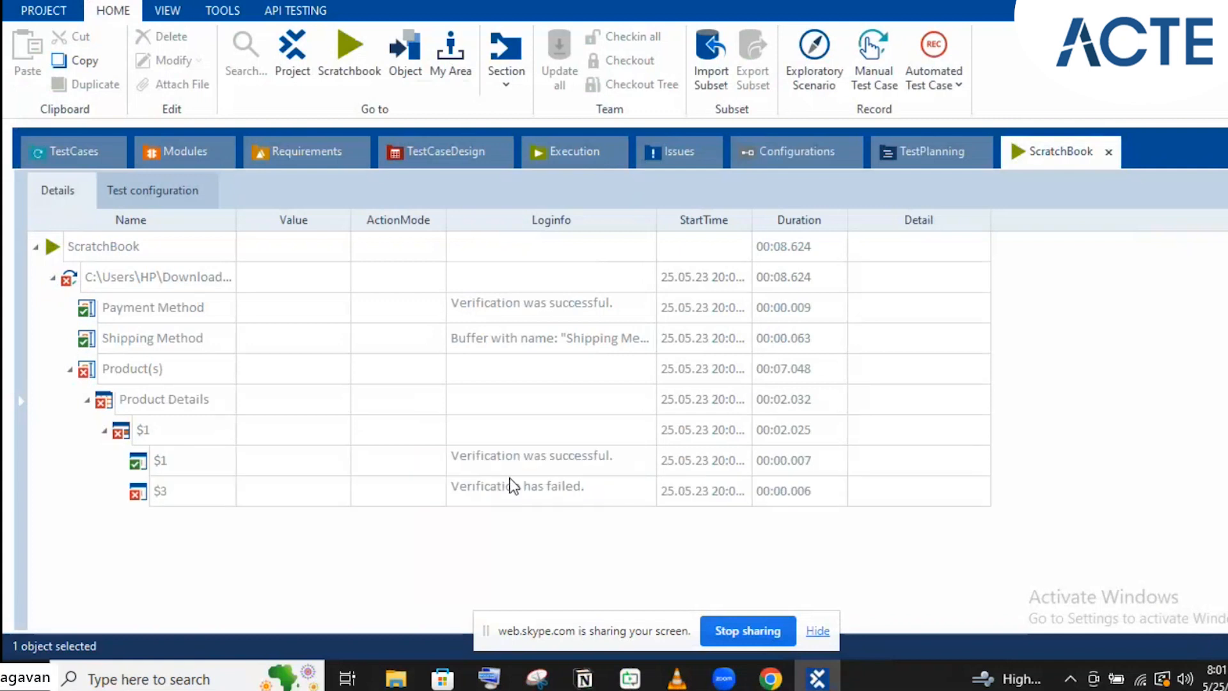
click(607, 489)
click(647, 492)
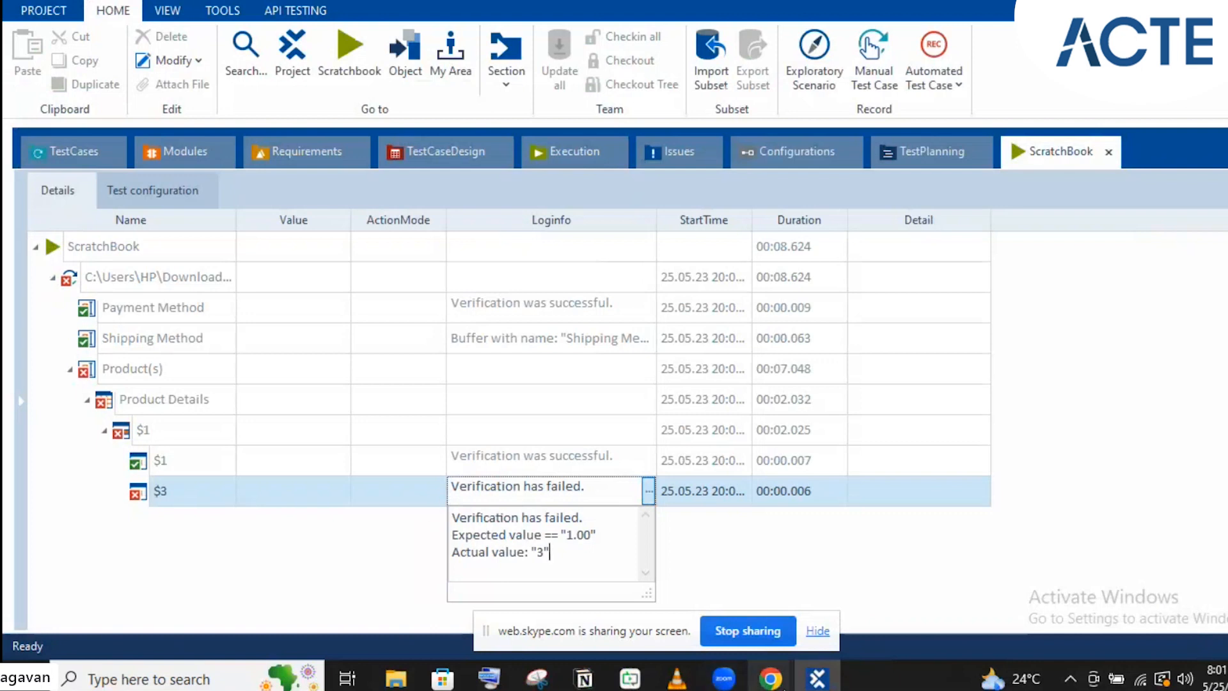
click(771, 678)
click(712, 592)
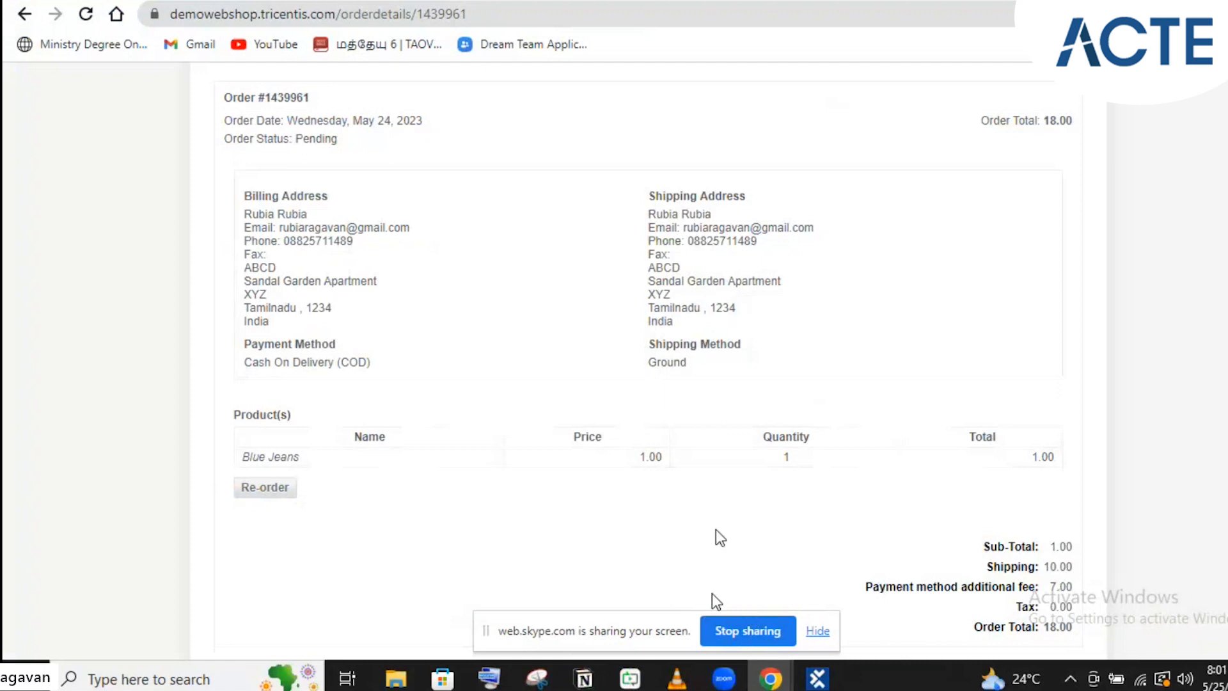
Go from the web shop order page back to Tosca's TestCases view of the PDF test case
mouse_move(762, 681)
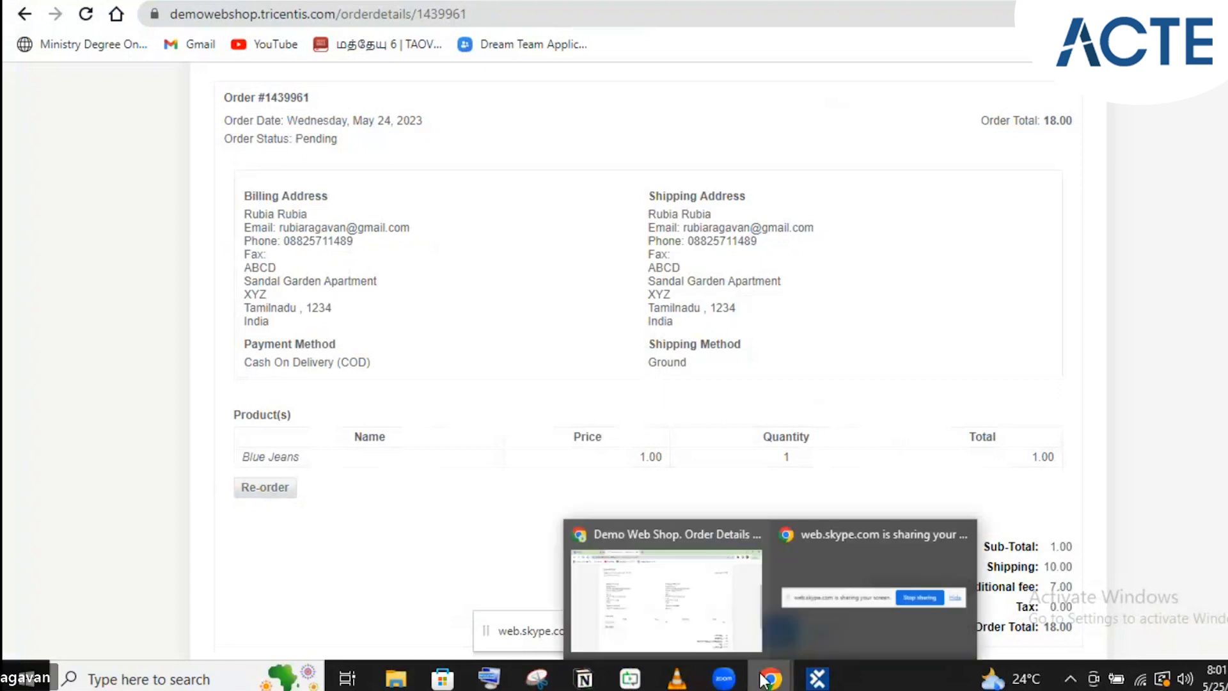
click(679, 565)
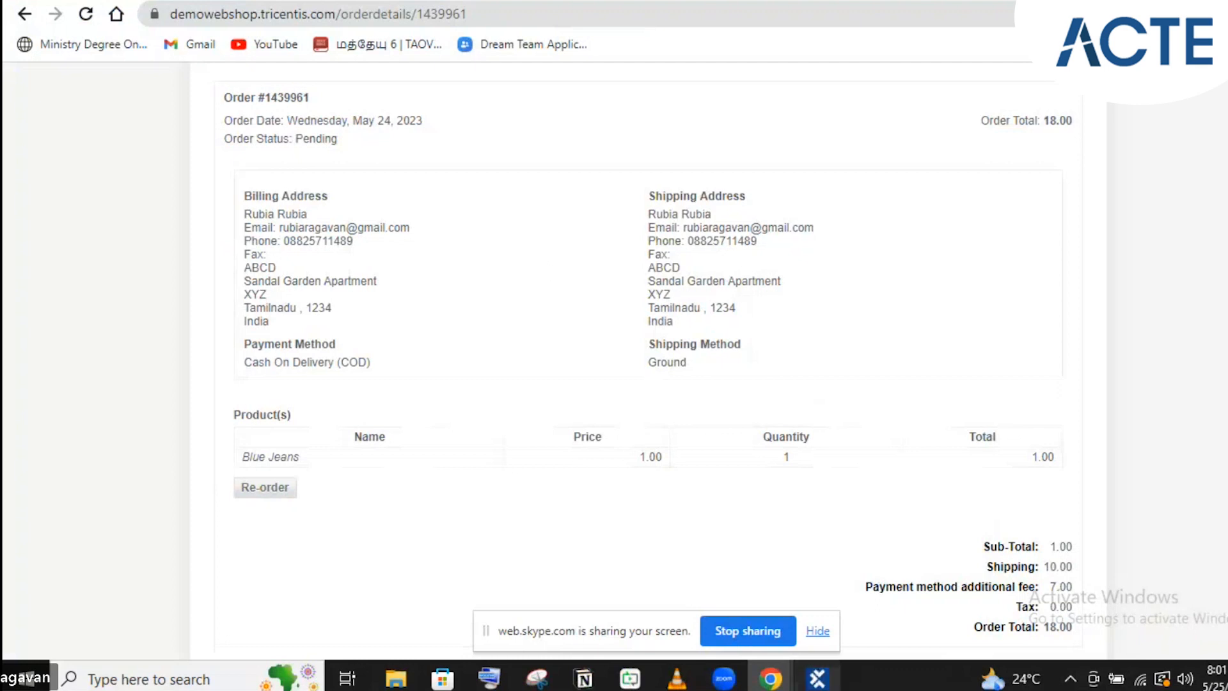
key(alt+Tab)
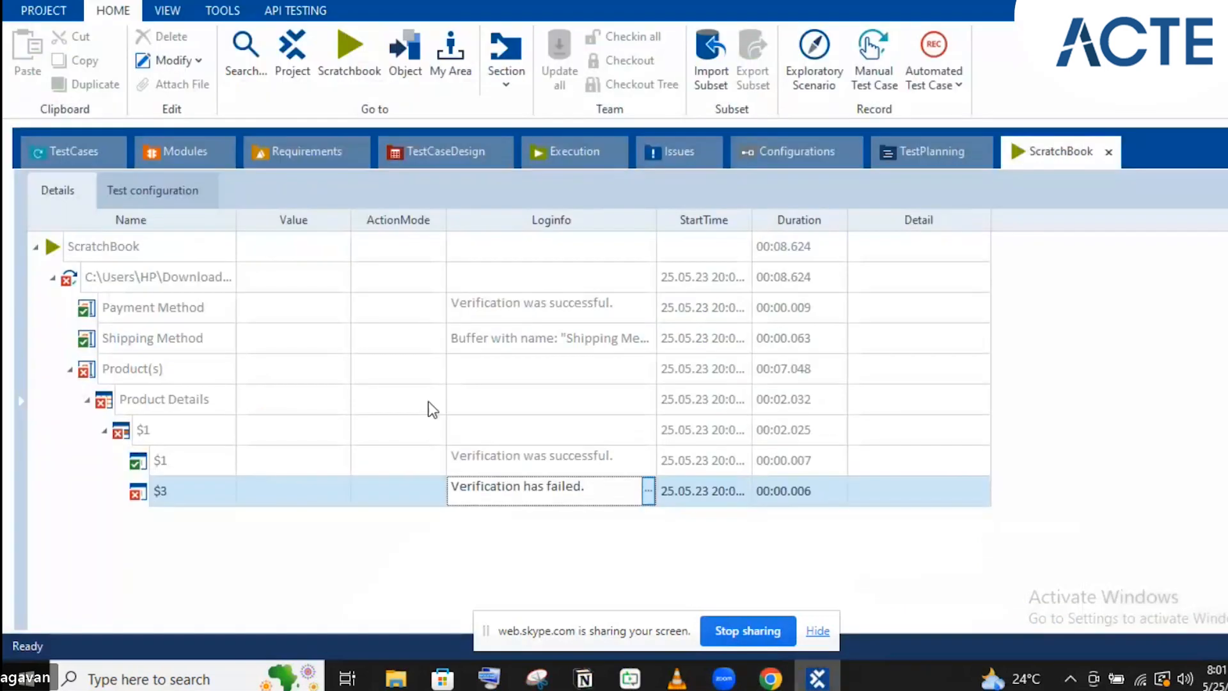
click(70, 160)
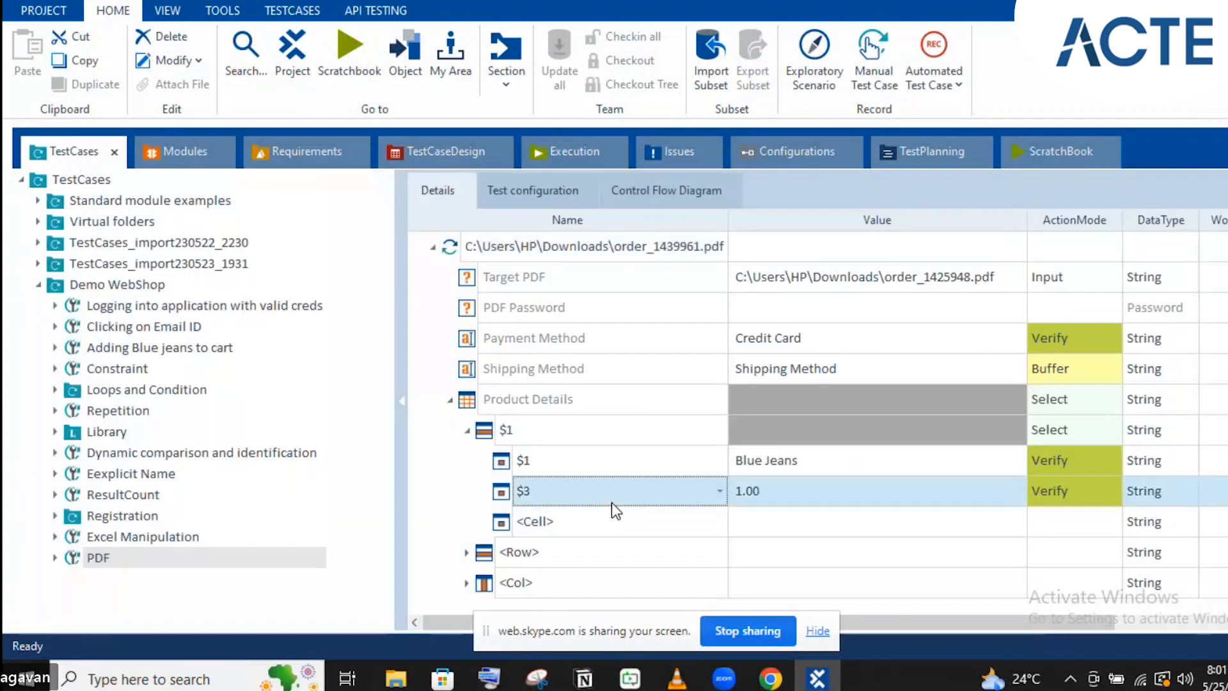
Rename the Product Details price check from $3 to $2 and rerun the PDF test case
click(611, 501)
key(BackSpace)
text(1)
key(BackSpace)
text(2)
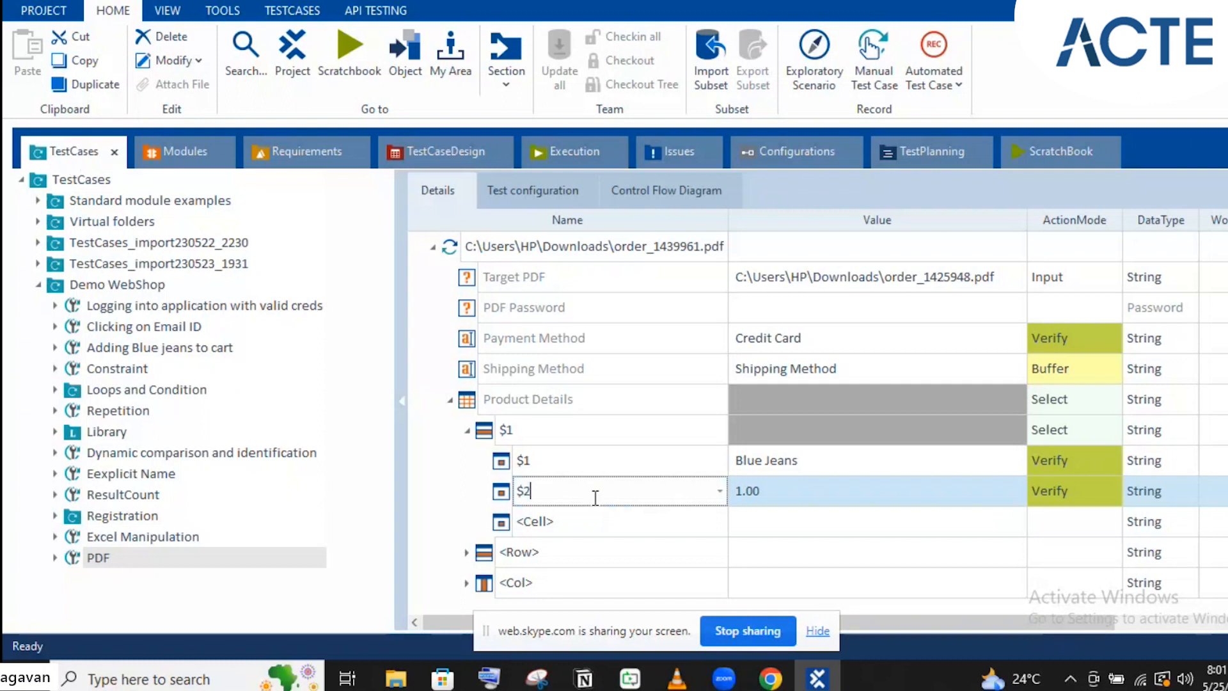
key(Return)
click(478, 246)
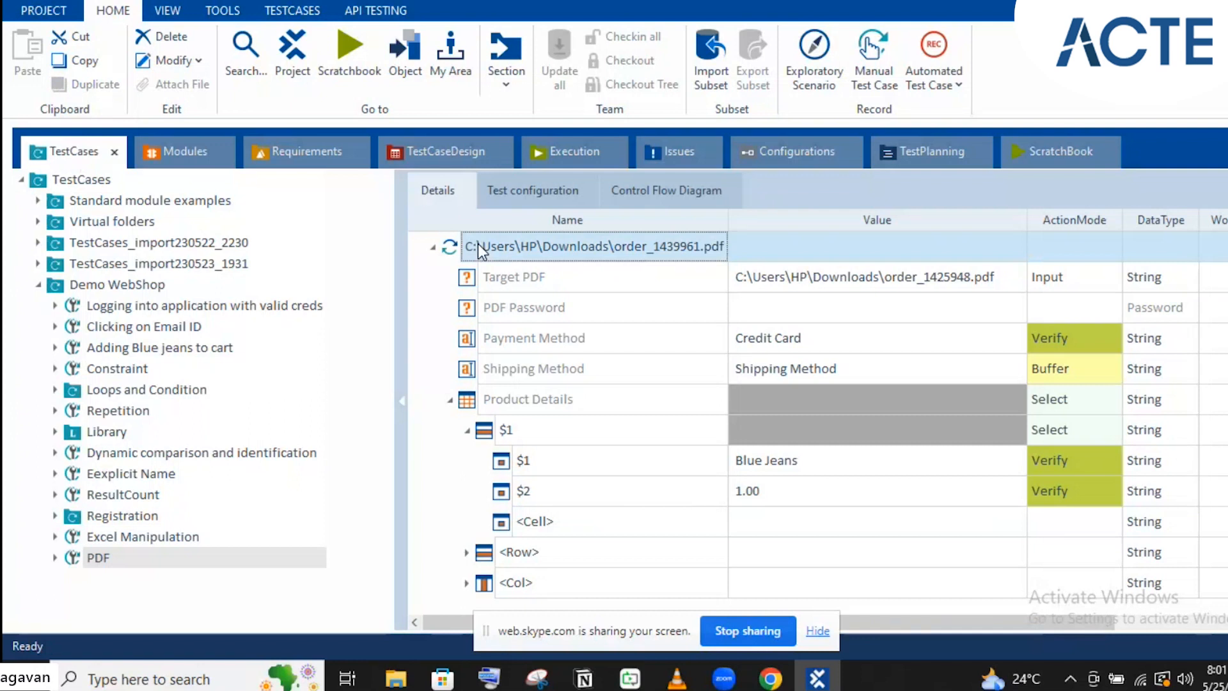
key(F6)
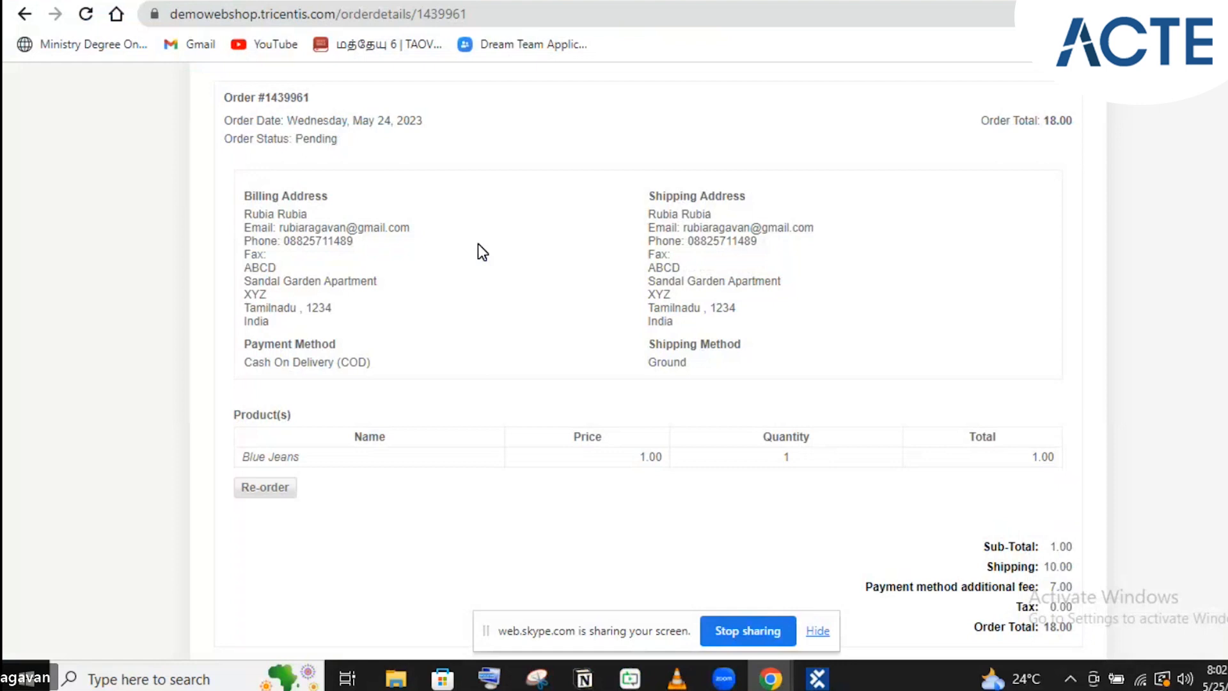
Glance at the web shop order page, then return to the ScratchBook's failed rerun (00:07.662)
click(817, 678)
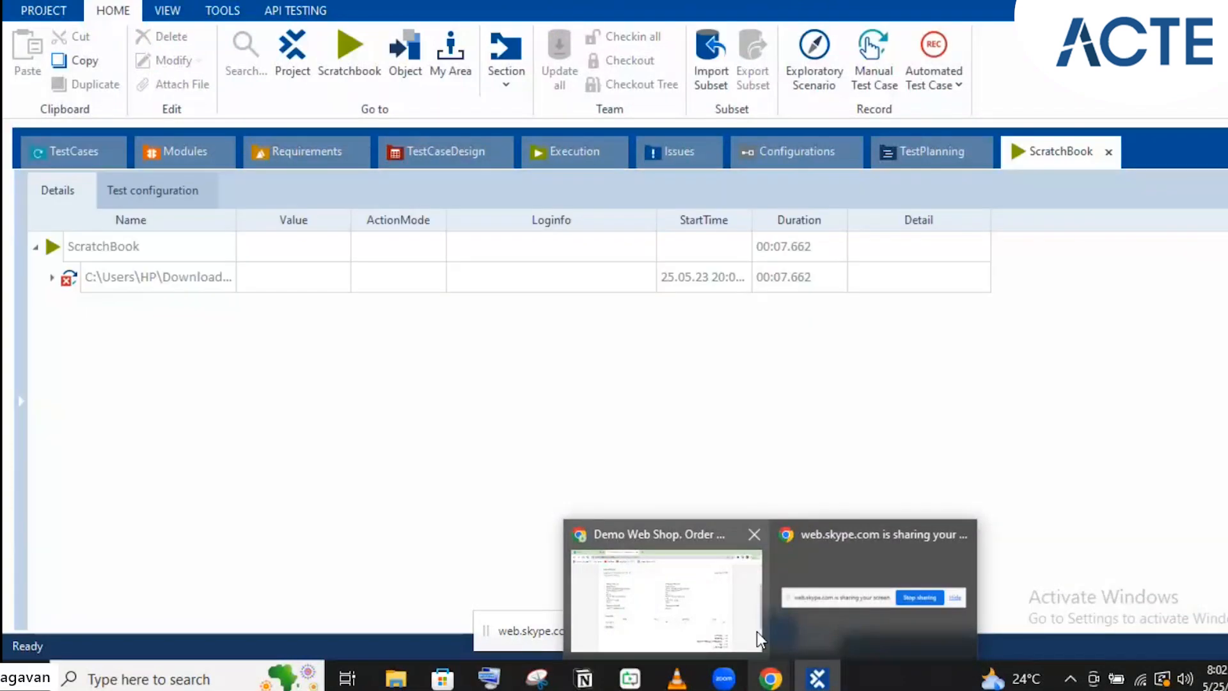
mouse_move(757, 631)
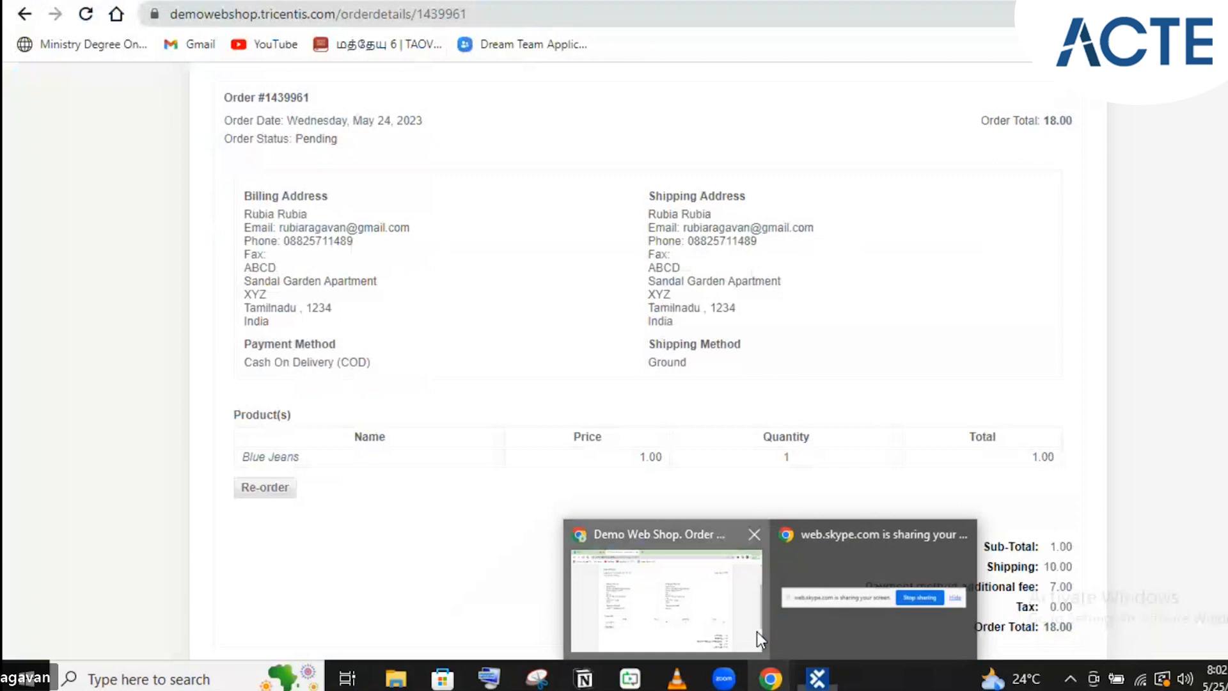
click(757, 631)
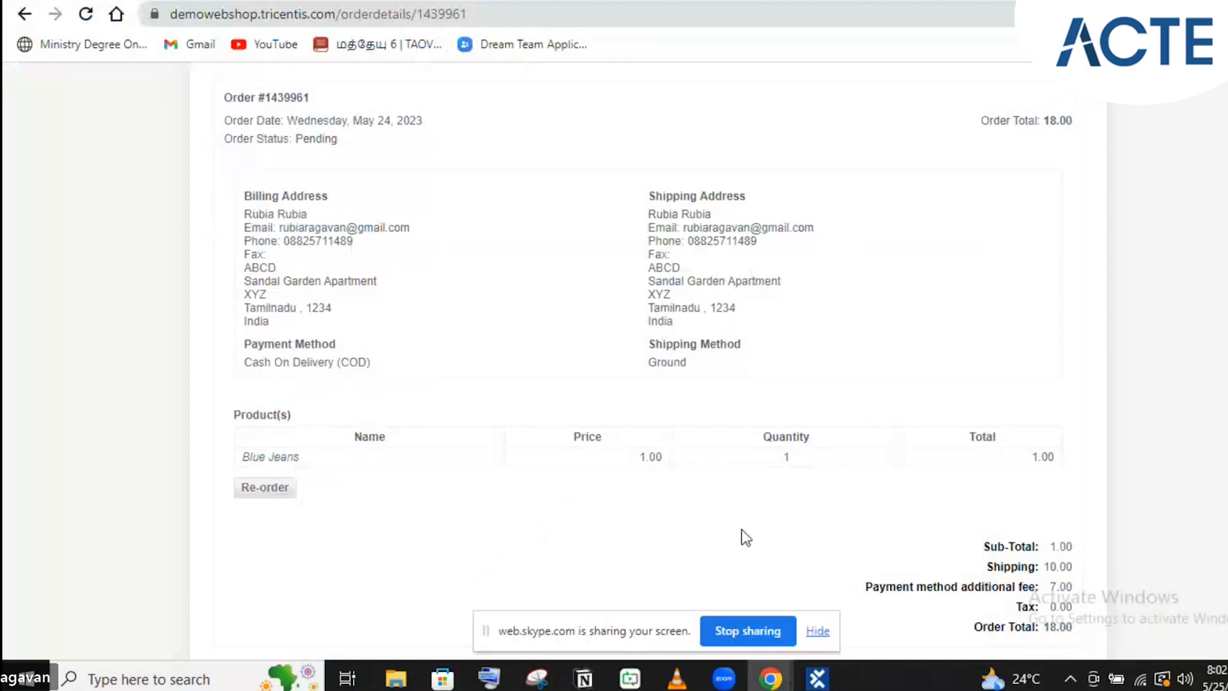
click(816, 679)
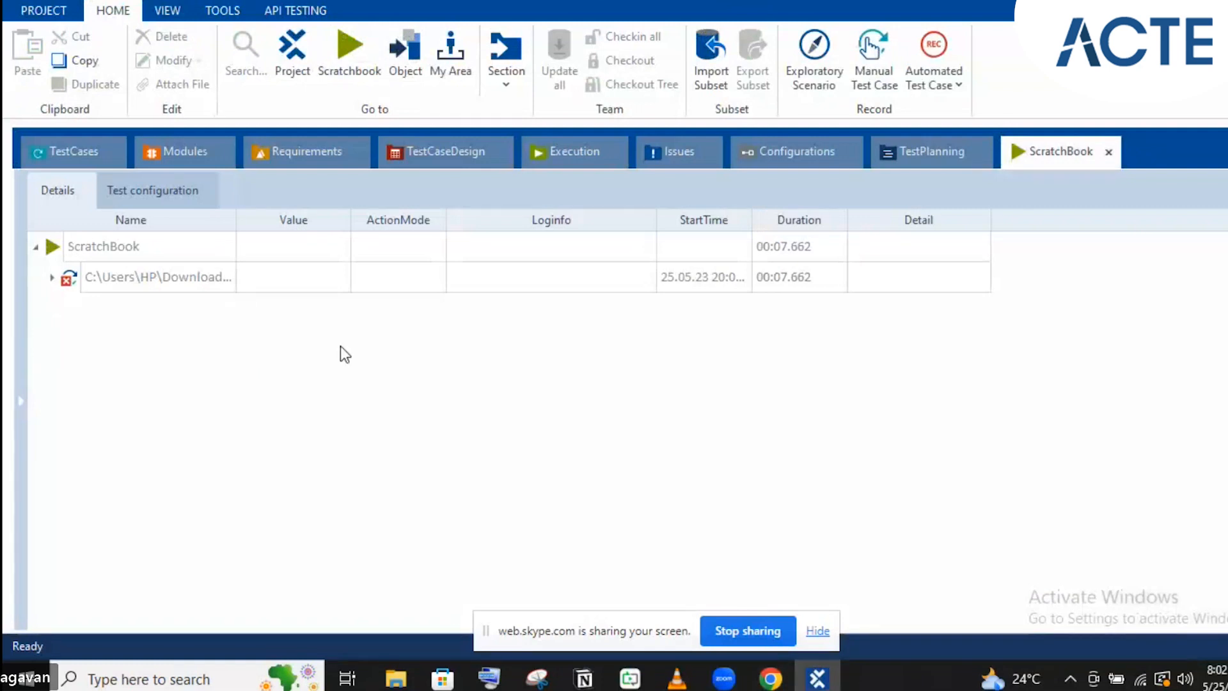
Read the $2 check's log (expected 1.00, actual 100), then bring up the Downloads folder
click(52, 277)
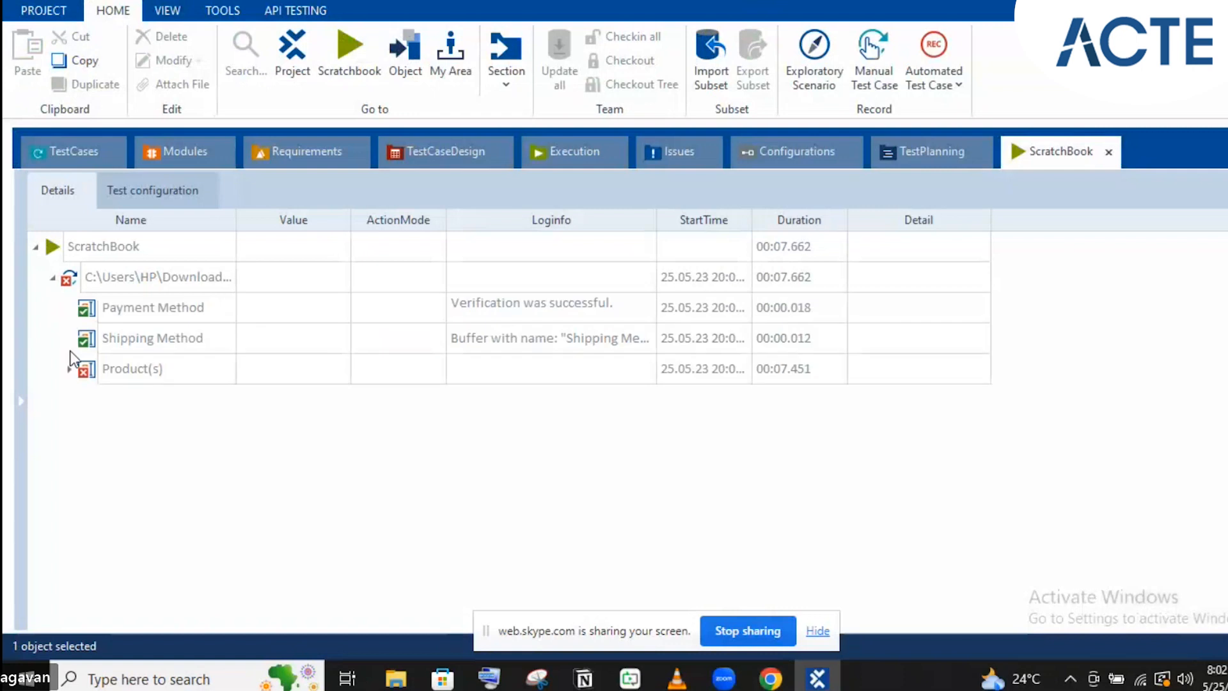
click(69, 370)
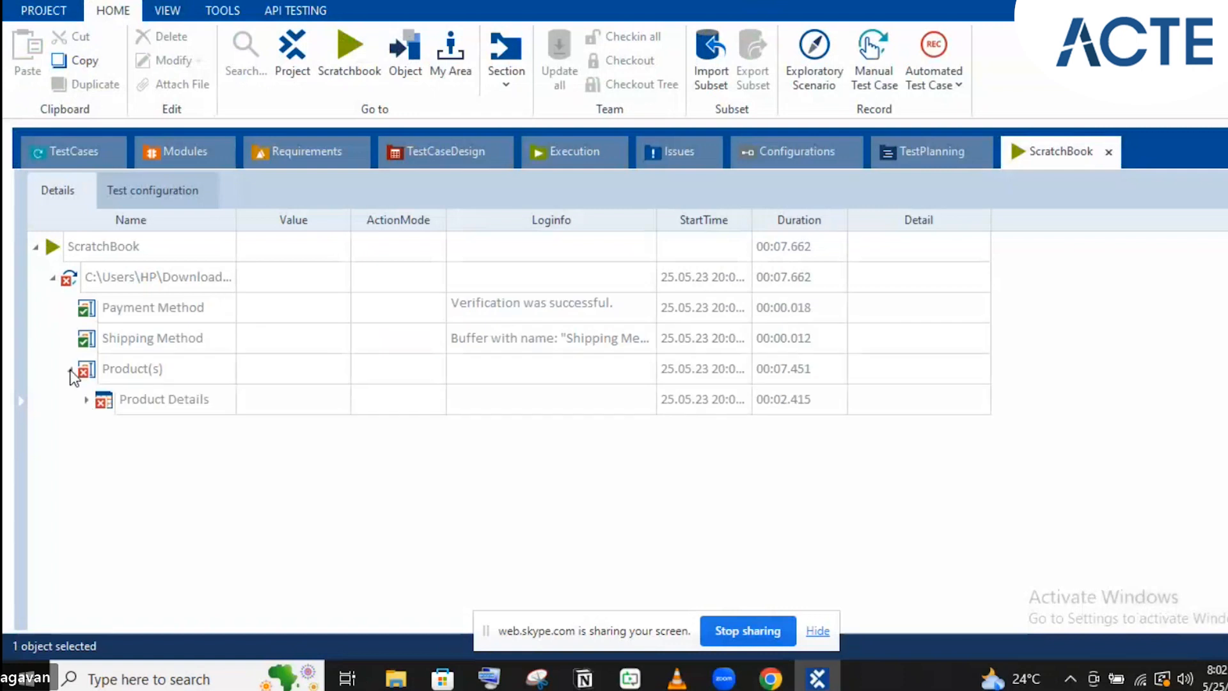
click(85, 399)
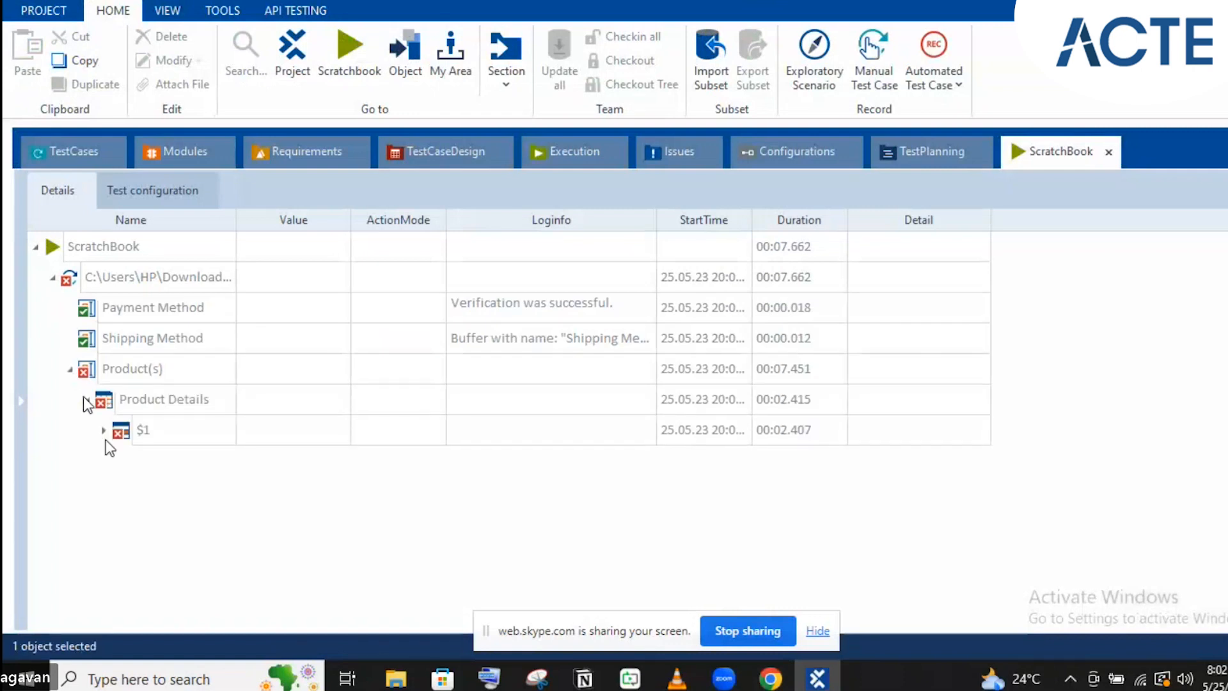
click(104, 428)
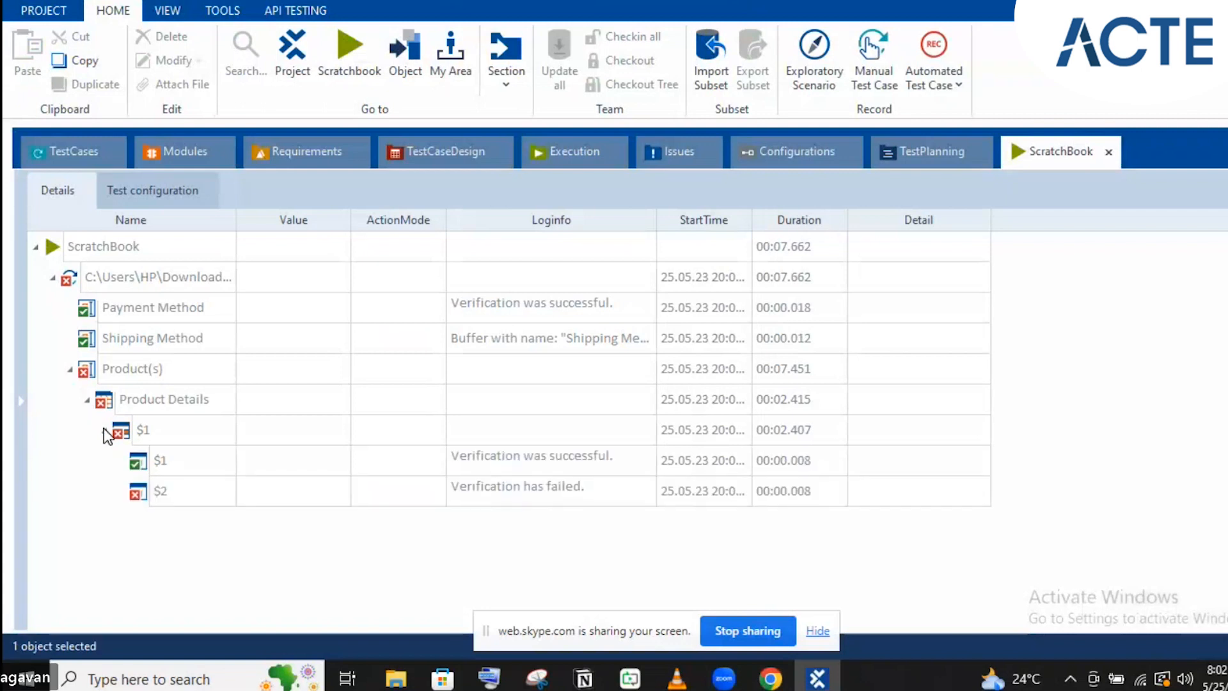
click(514, 496)
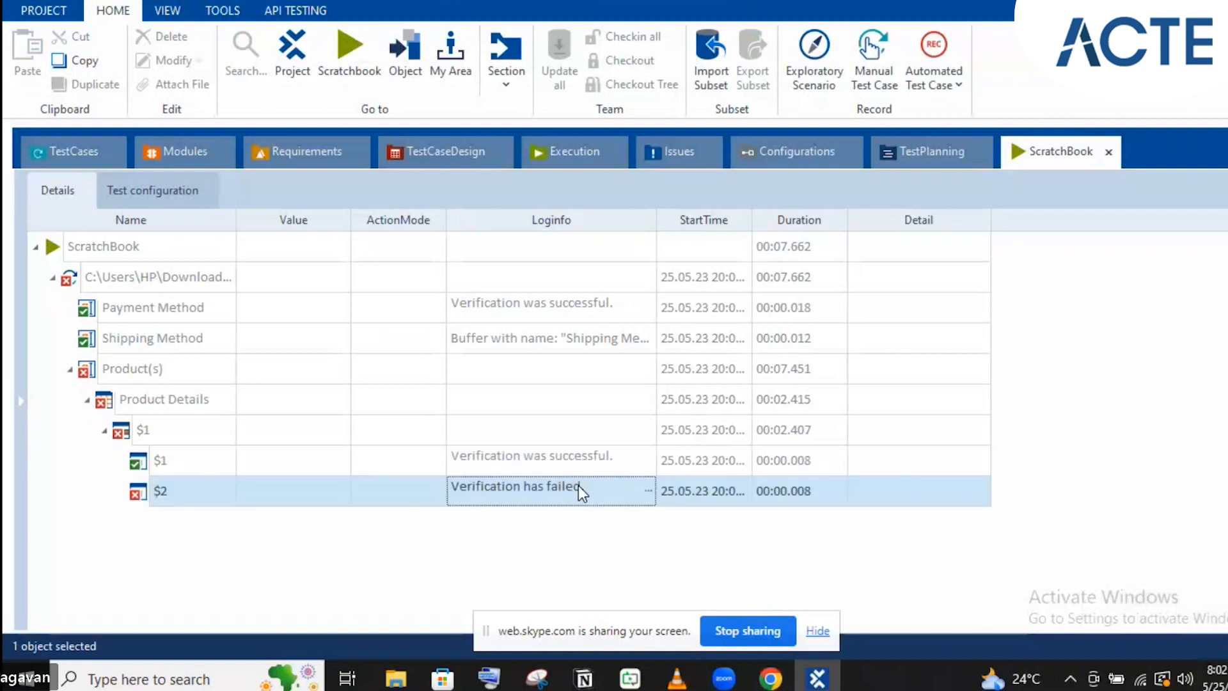
click(647, 491)
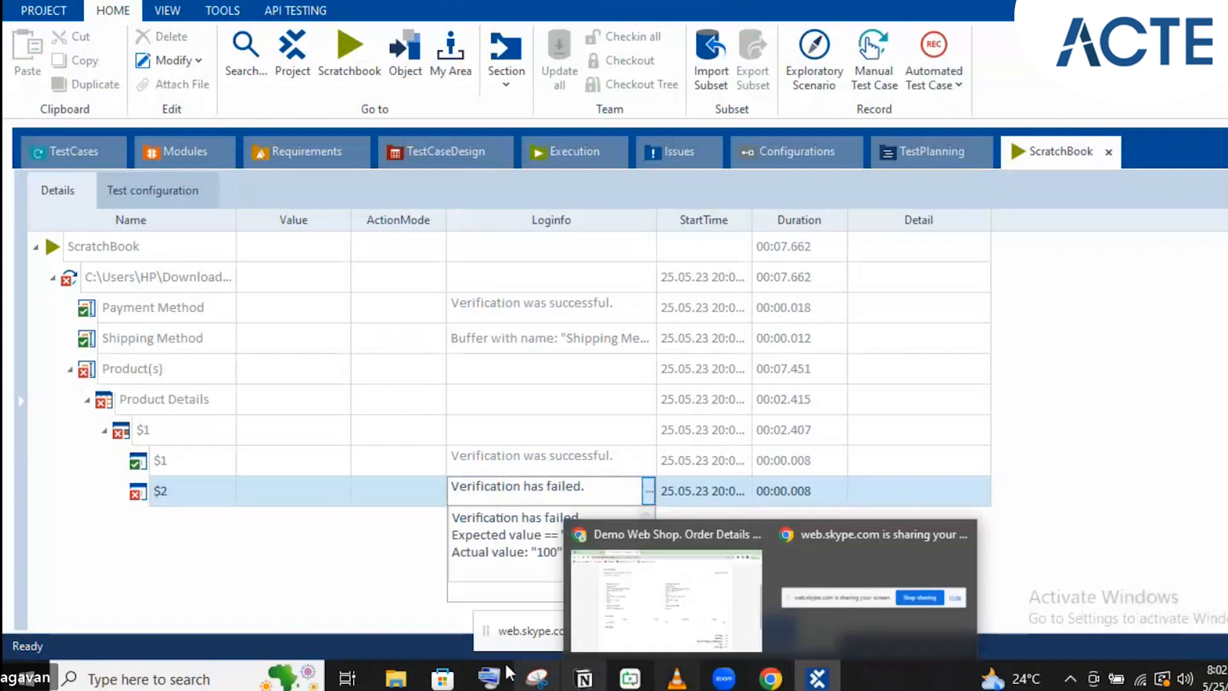
mouse_move(403, 675)
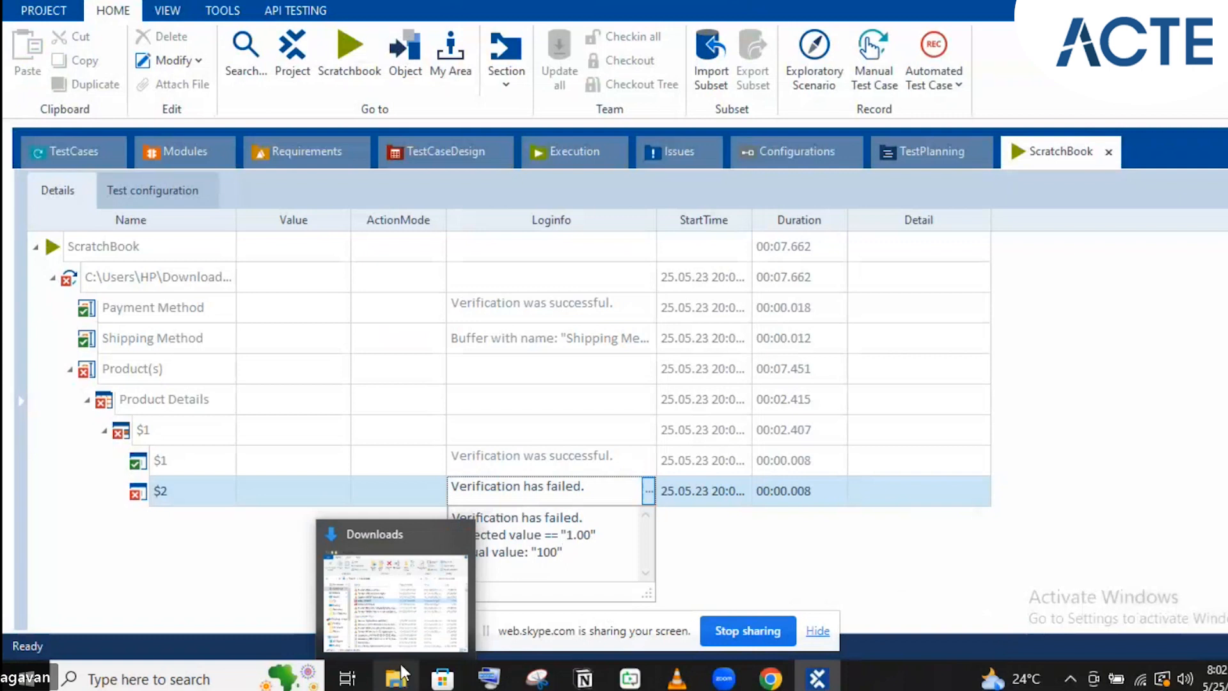
click(412, 590)
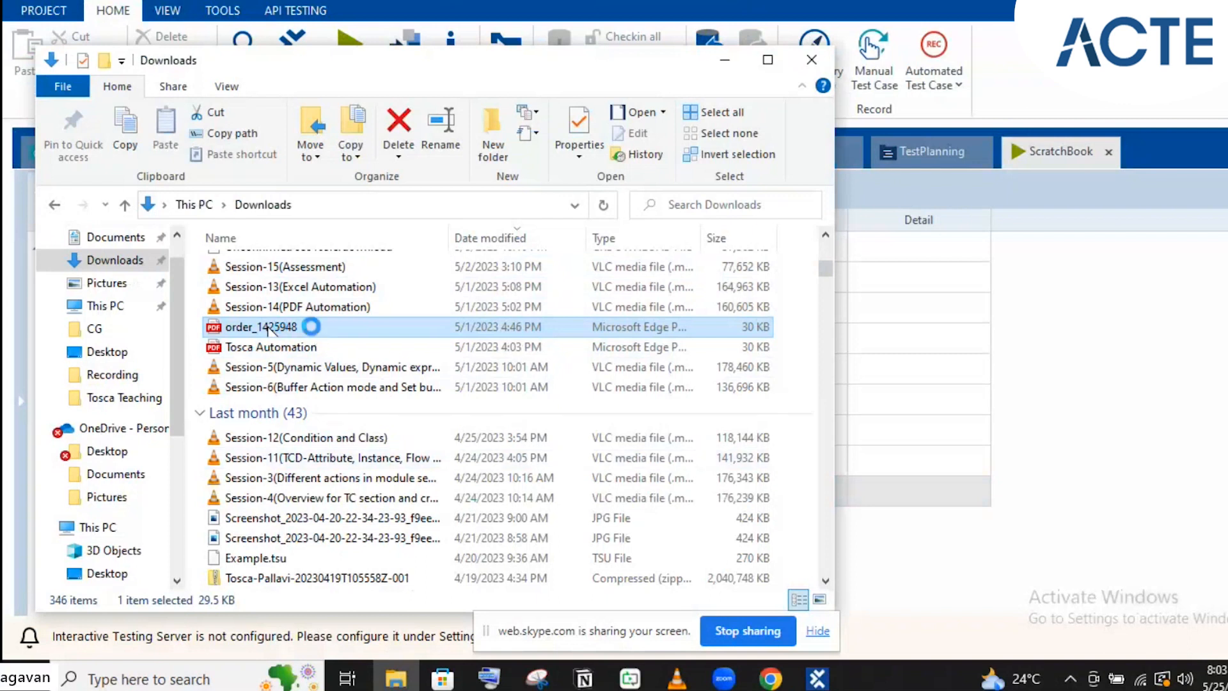
Open order_1425948 from Downloads with Google Chrome
right_click(313, 328)
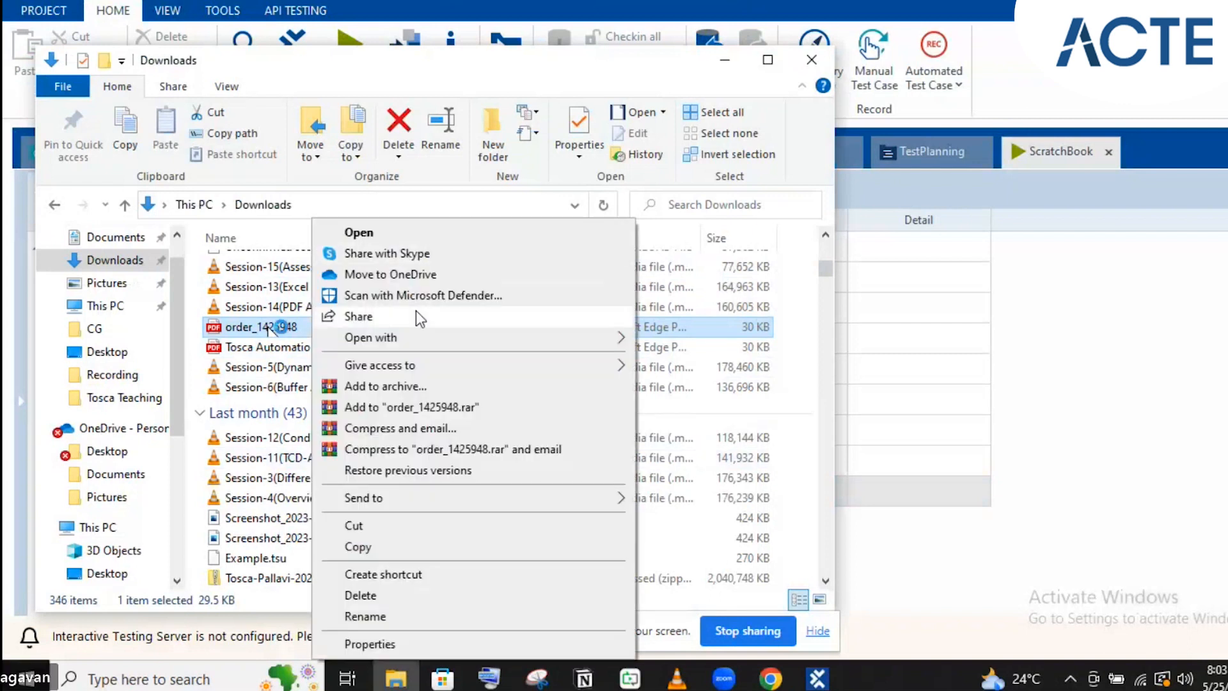
mouse_move(607, 343)
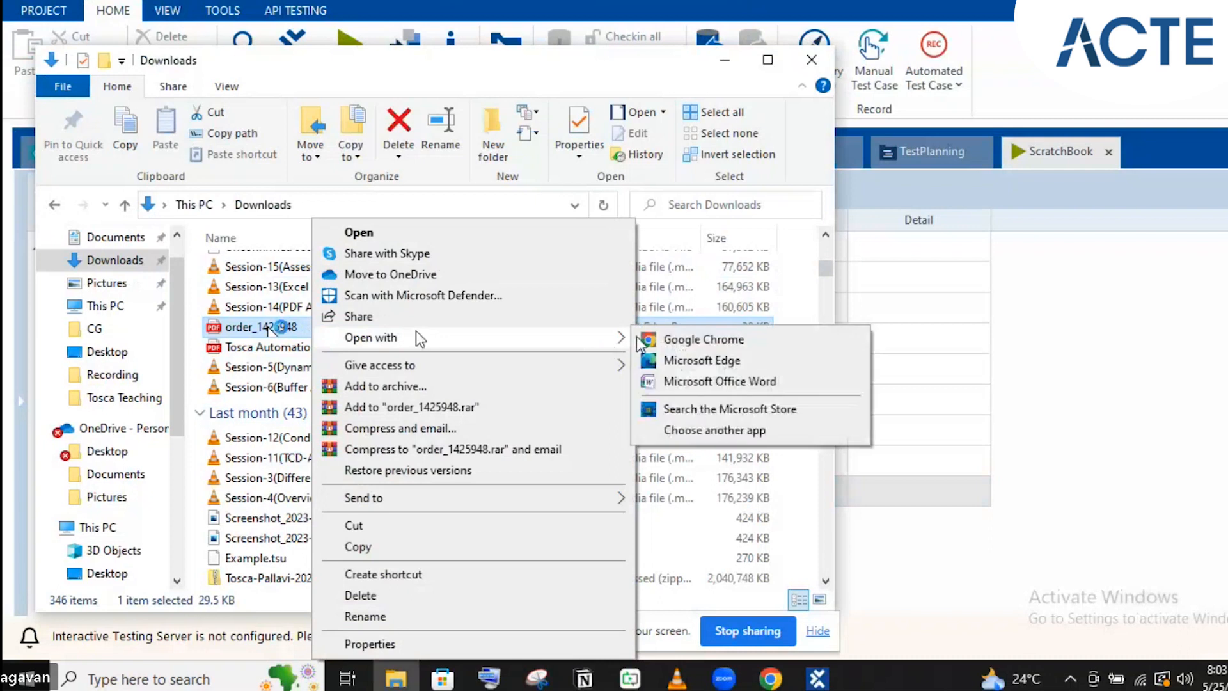
click(649, 341)
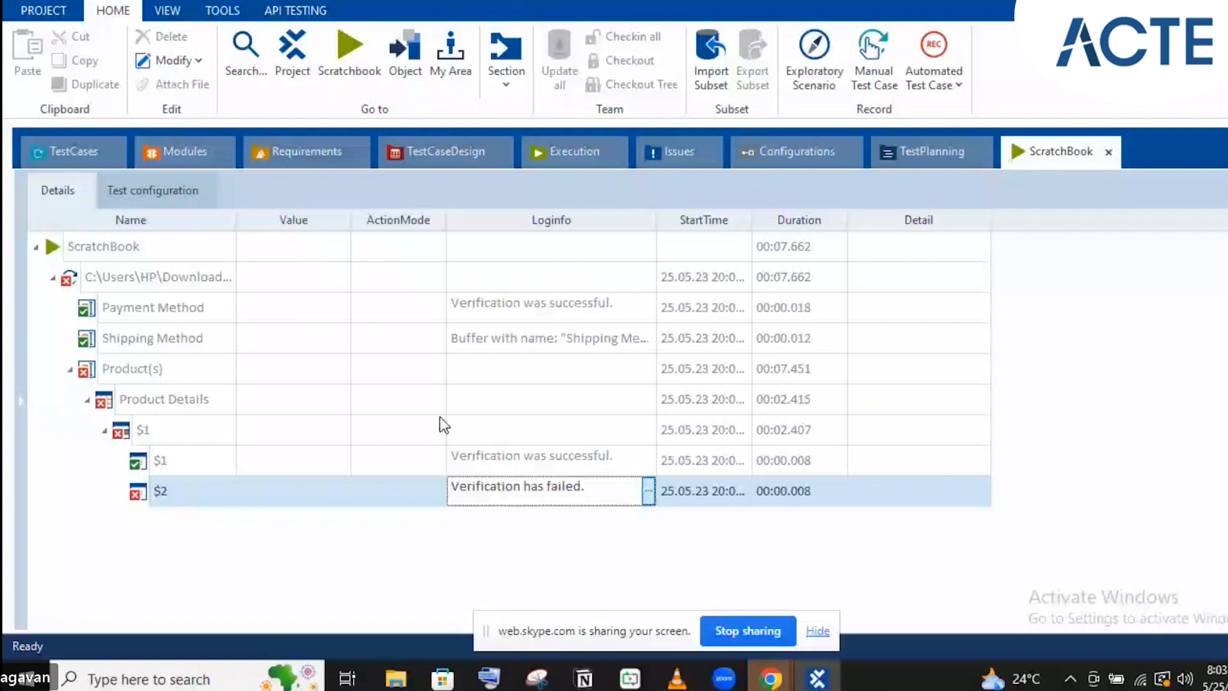
Review Blue Jeans at 1.00 in the PDF, then show the failed $2 check's expected 1.00 versus actual 100
mouse_move(765, 681)
click(704, 592)
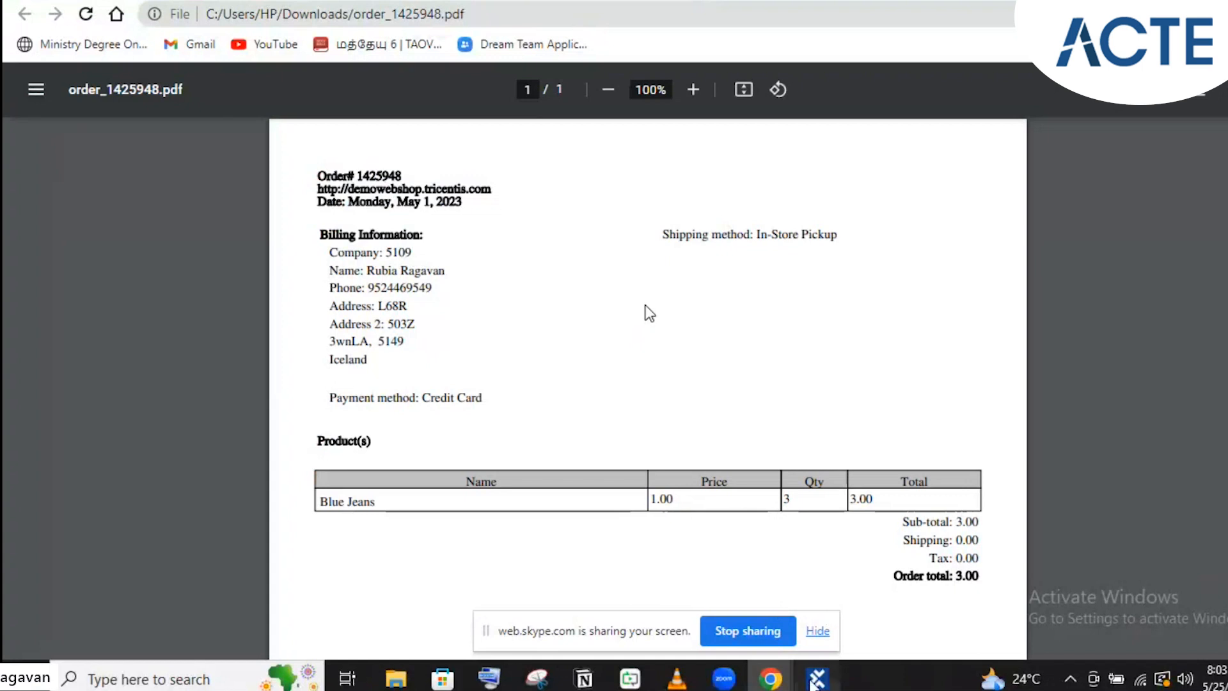
click(816, 677)
click(647, 493)
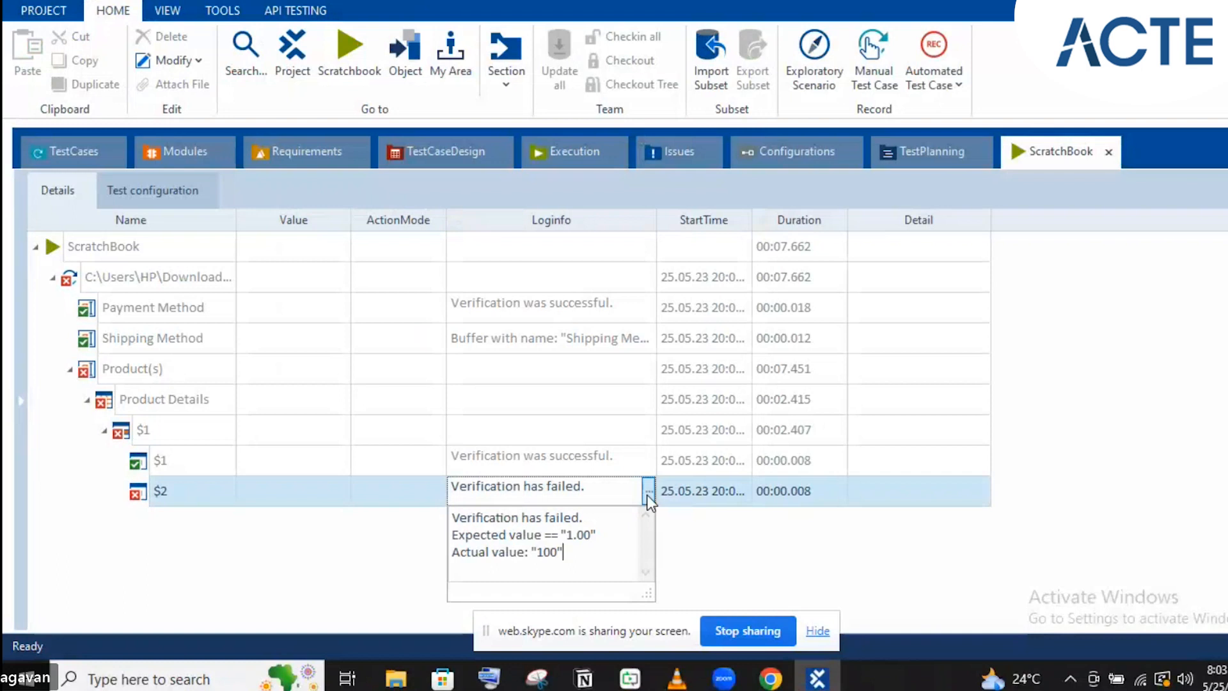
Close the failure popup and review the PDF test case and the Modules list
click(75, 151)
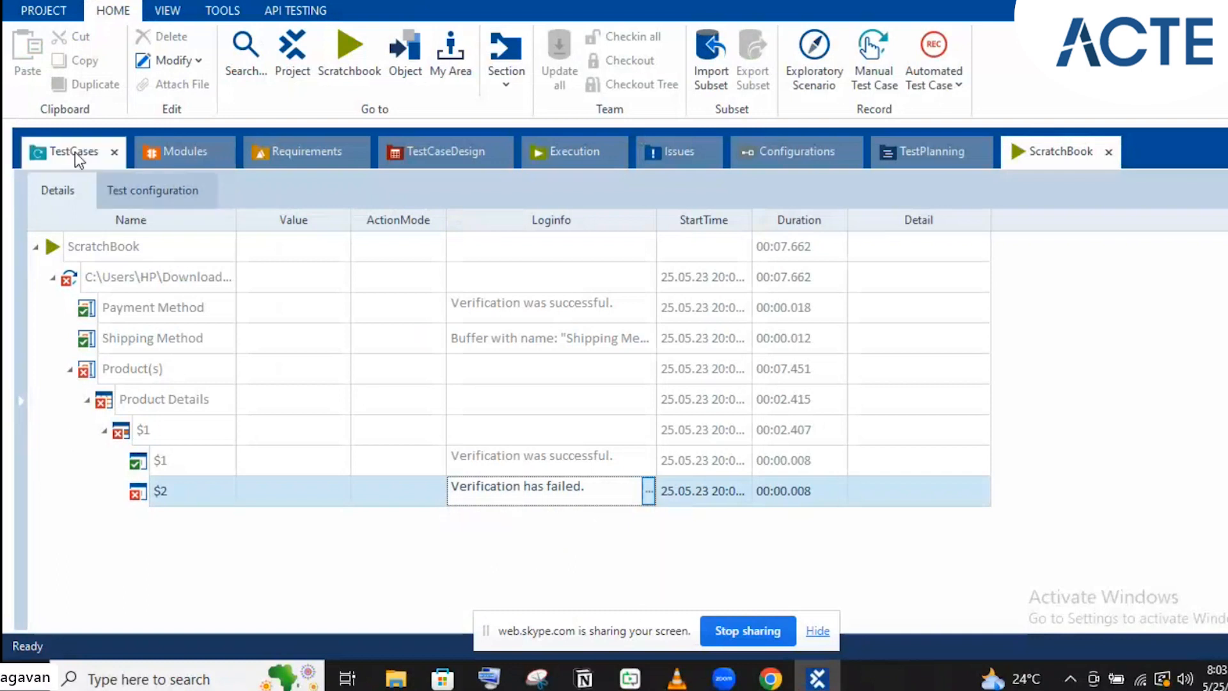
click(74, 152)
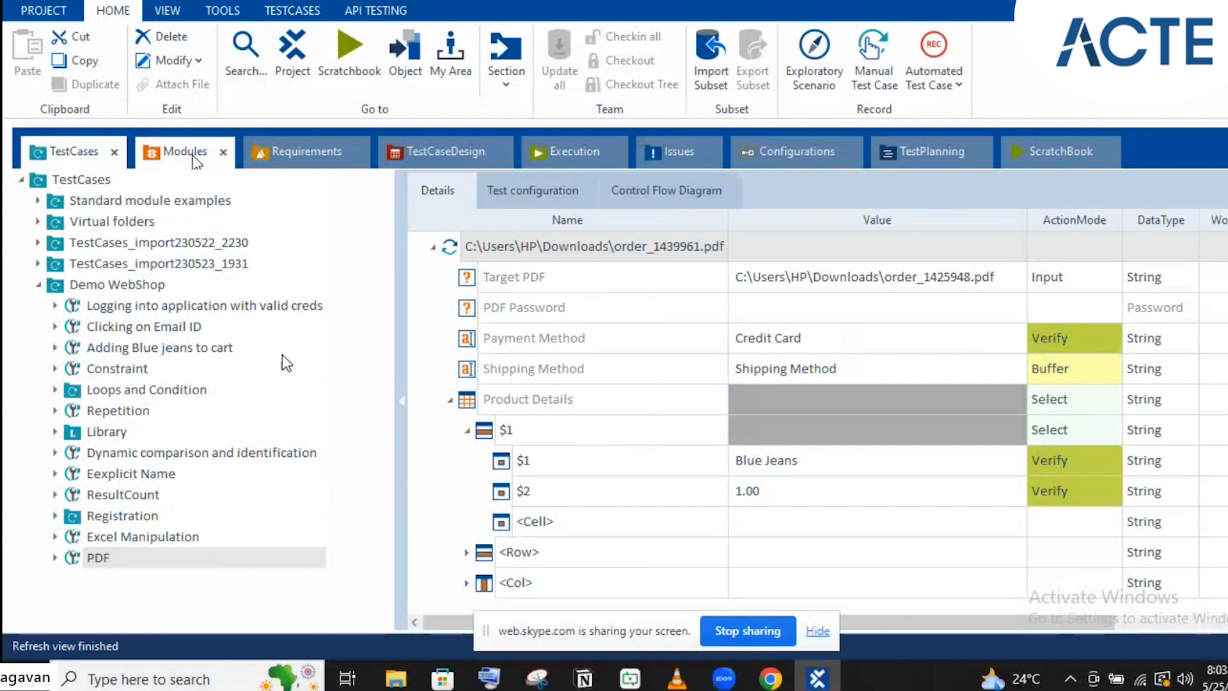
click(186, 151)
Inspect the PDF module's context menu, then bring order_1425948.pdf in Chrome to the front
right_click(241, 305)
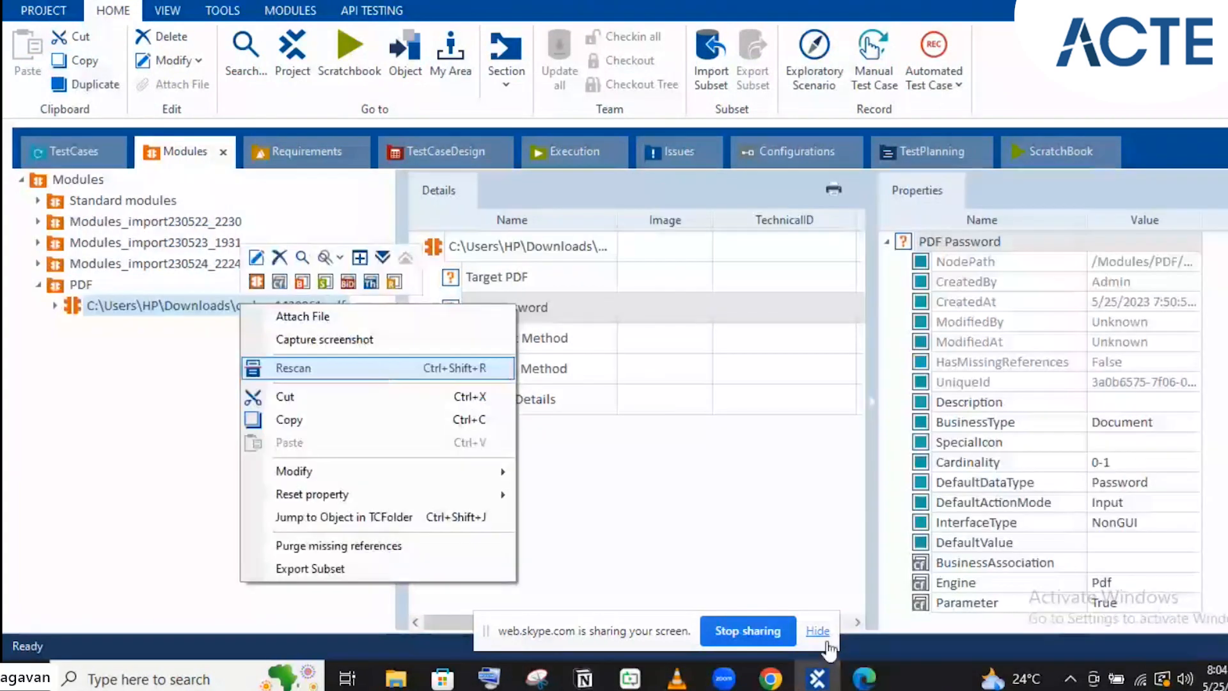
key(super)
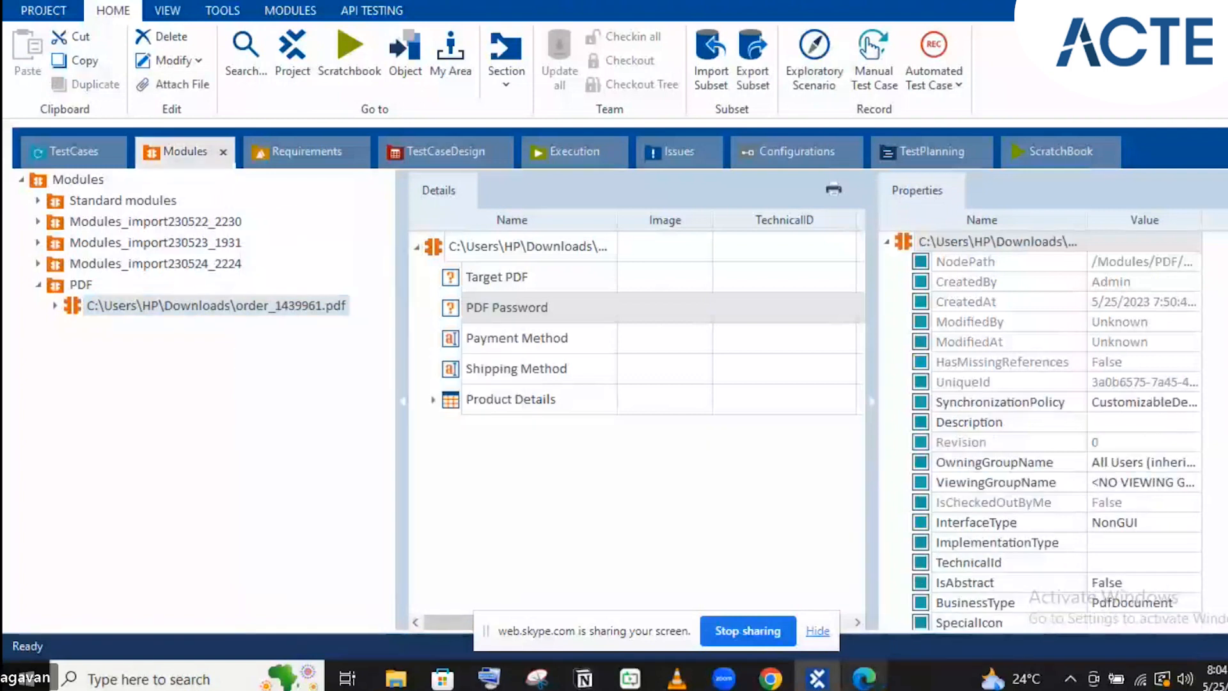
click(781, 683)
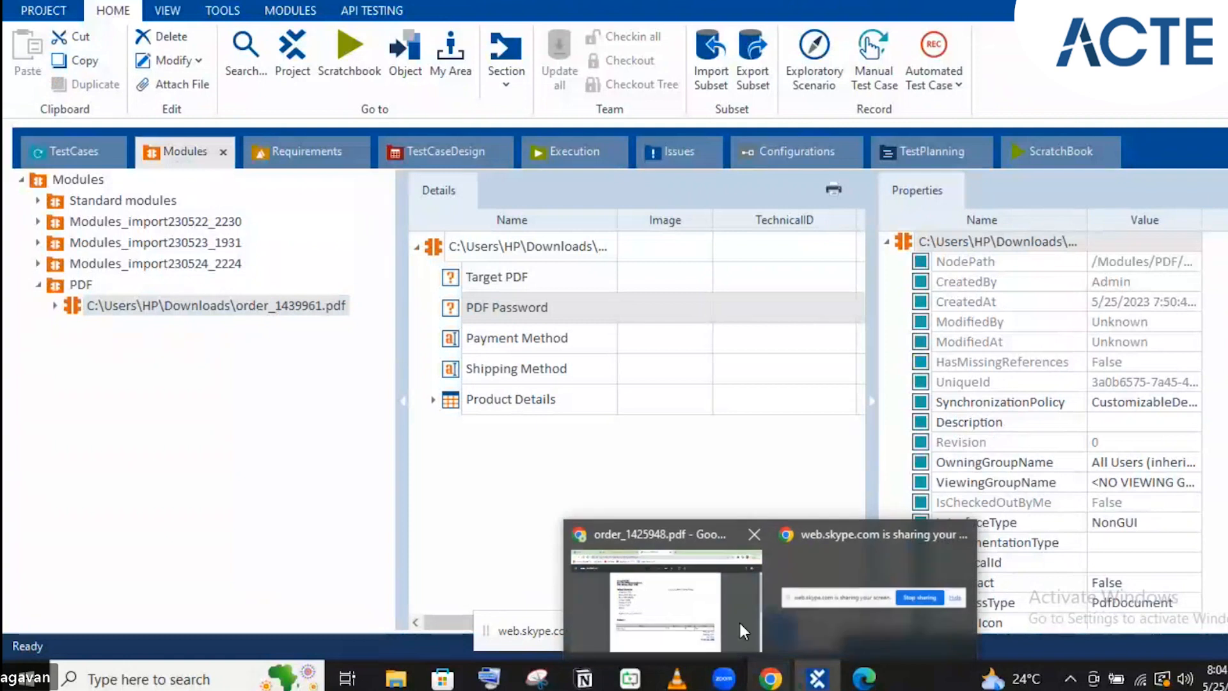
click(705, 588)
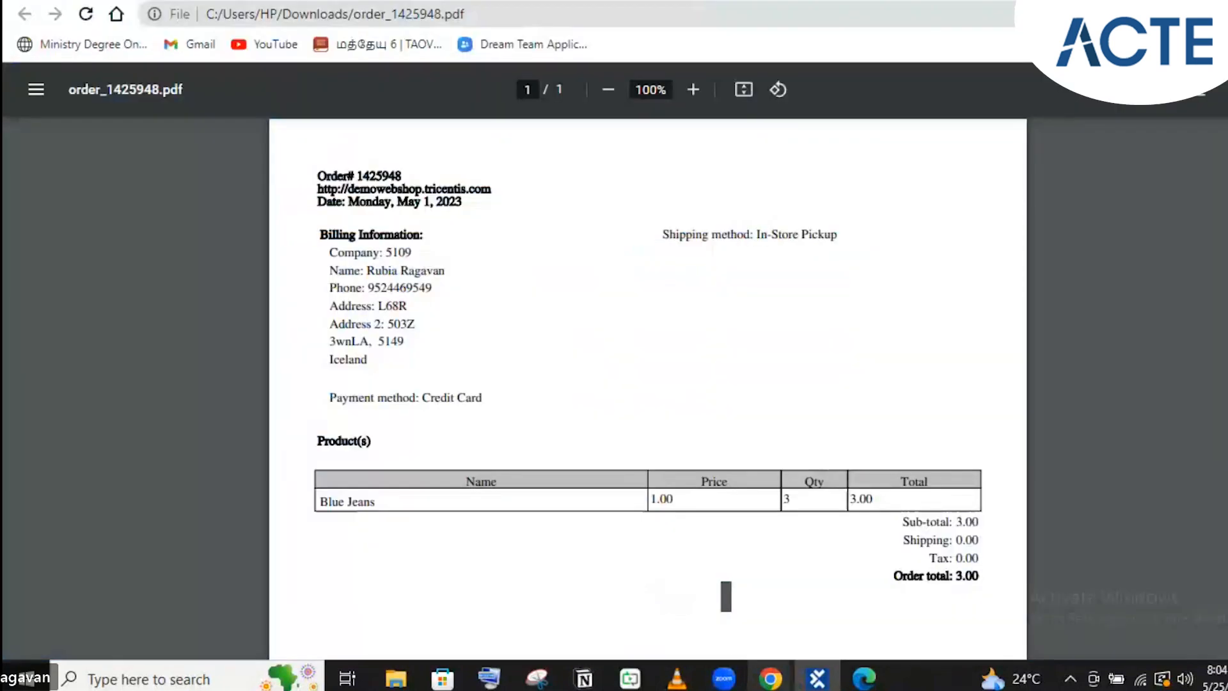
Recheck order_1425948.pdf in the Chrome viewer, then return to Tosca's PDF module
click(864, 678)
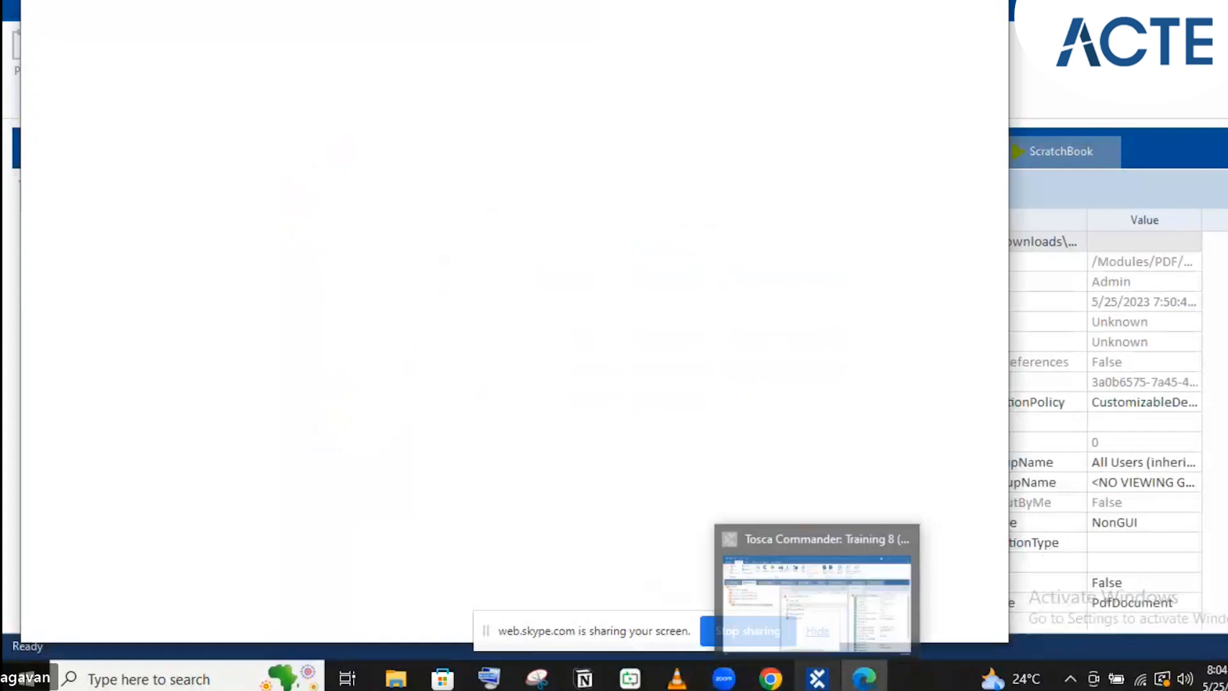
mouse_move(770, 678)
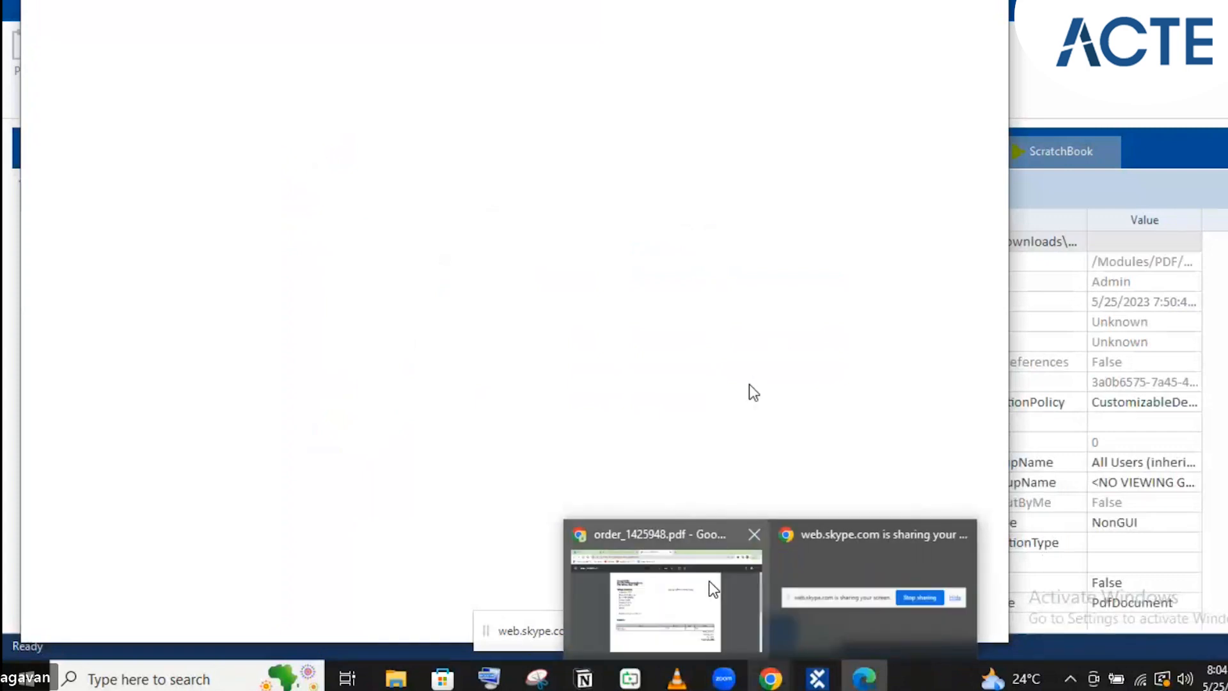
click(713, 588)
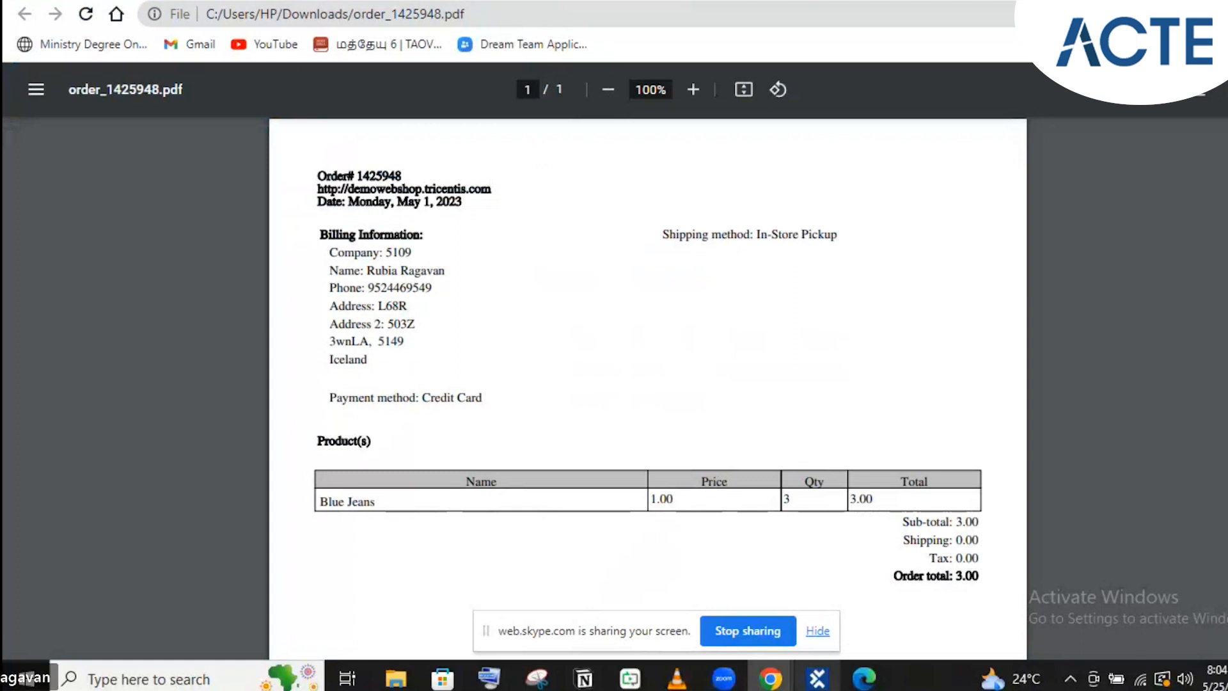
mouse_move(819, 681)
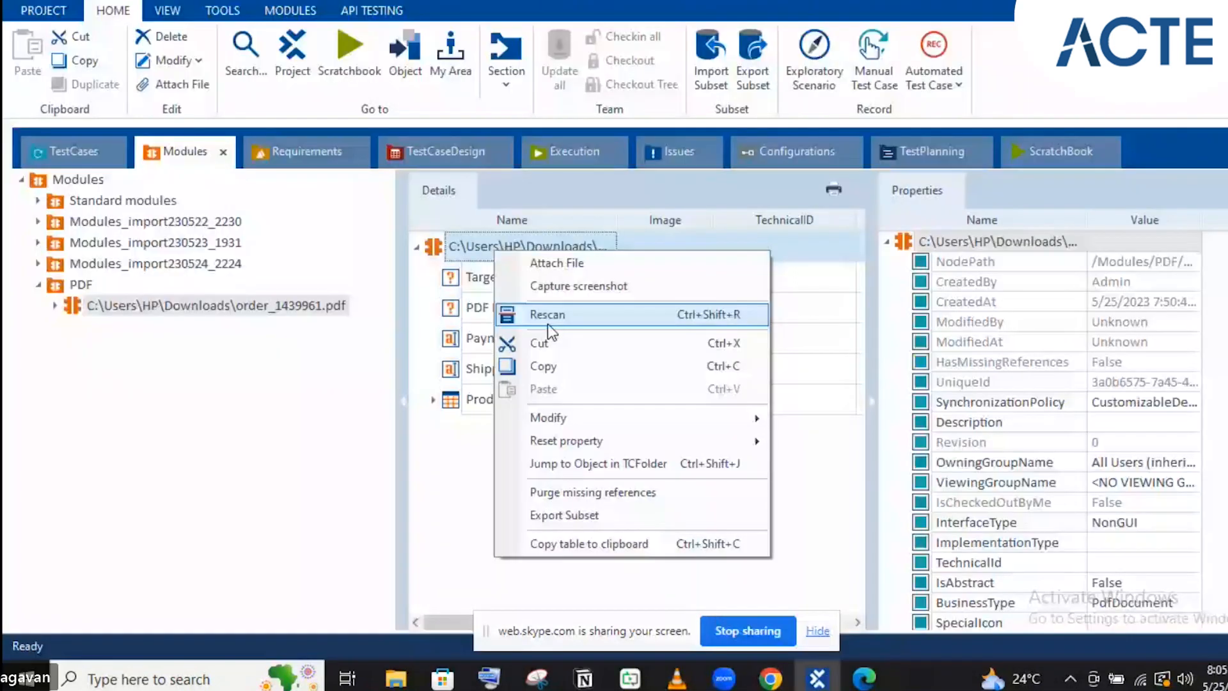
Rescan the PDF module against order_1425948.pdf, then switch Chrome to the web.skype.com tab
click(548, 324)
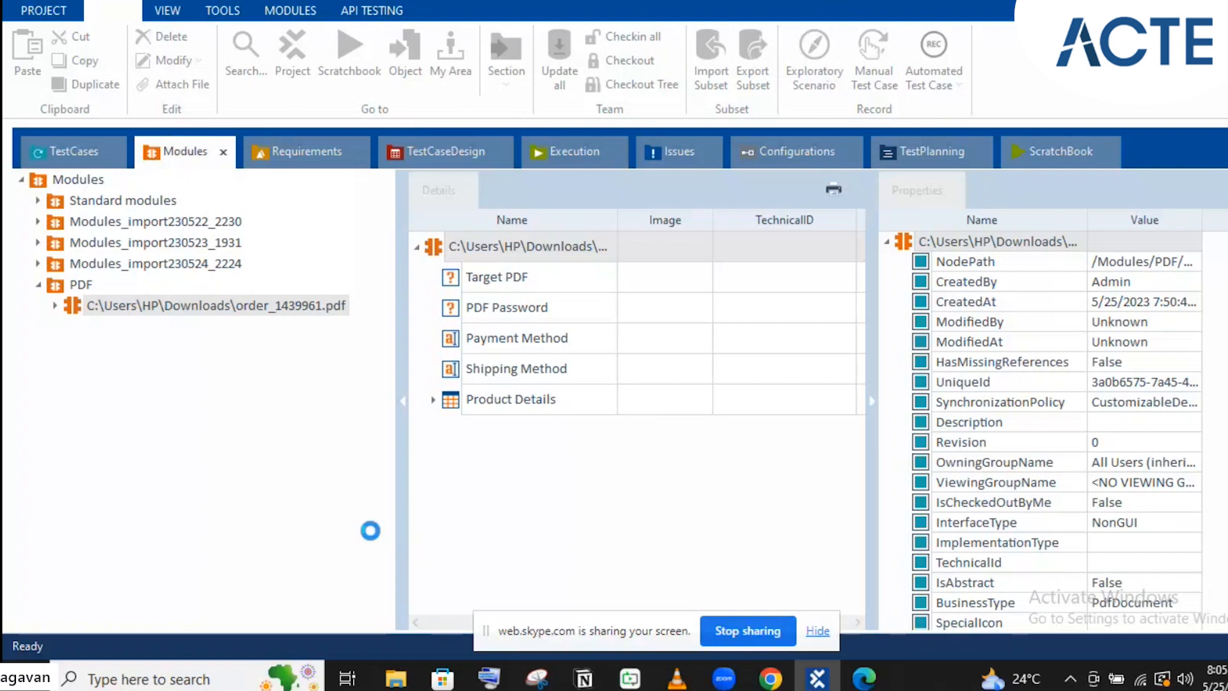
mouse_move(771, 677)
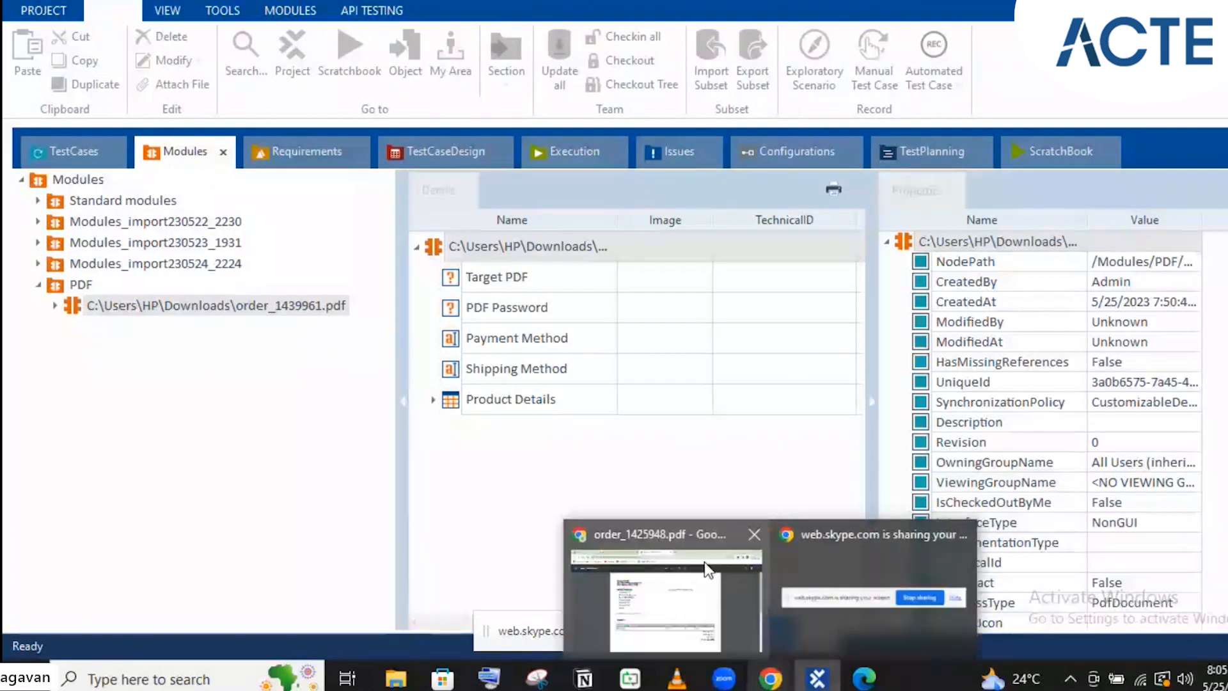
click(708, 570)
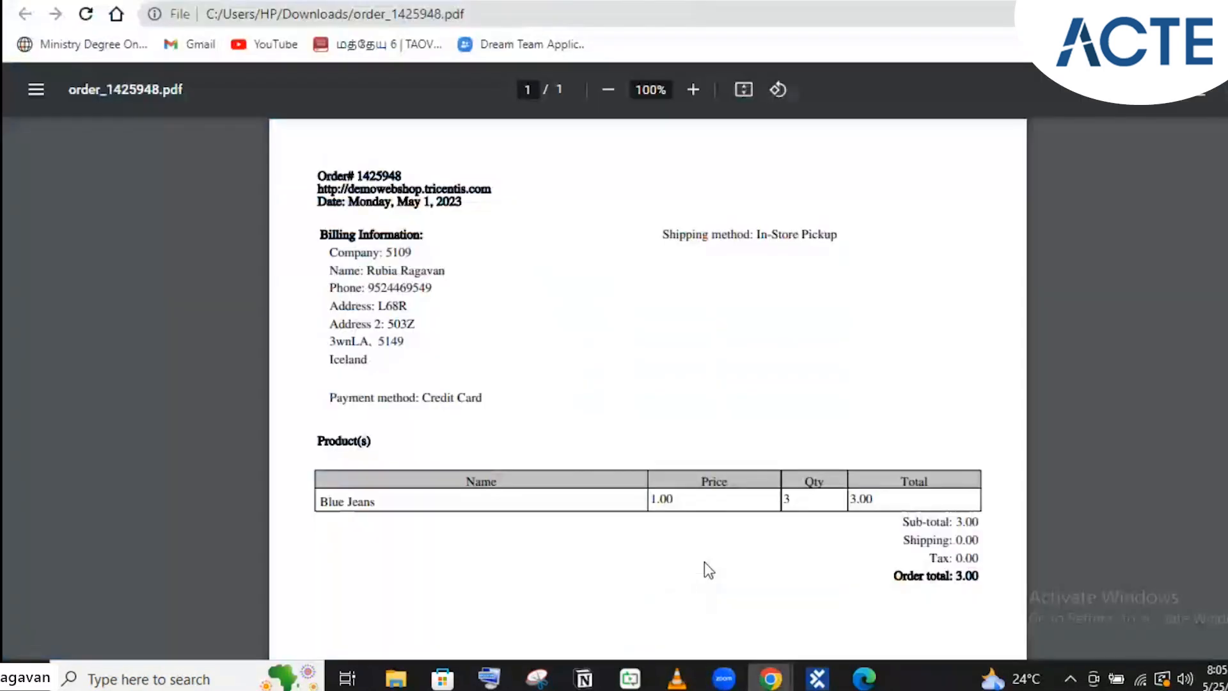
key(ctrl+Tab)
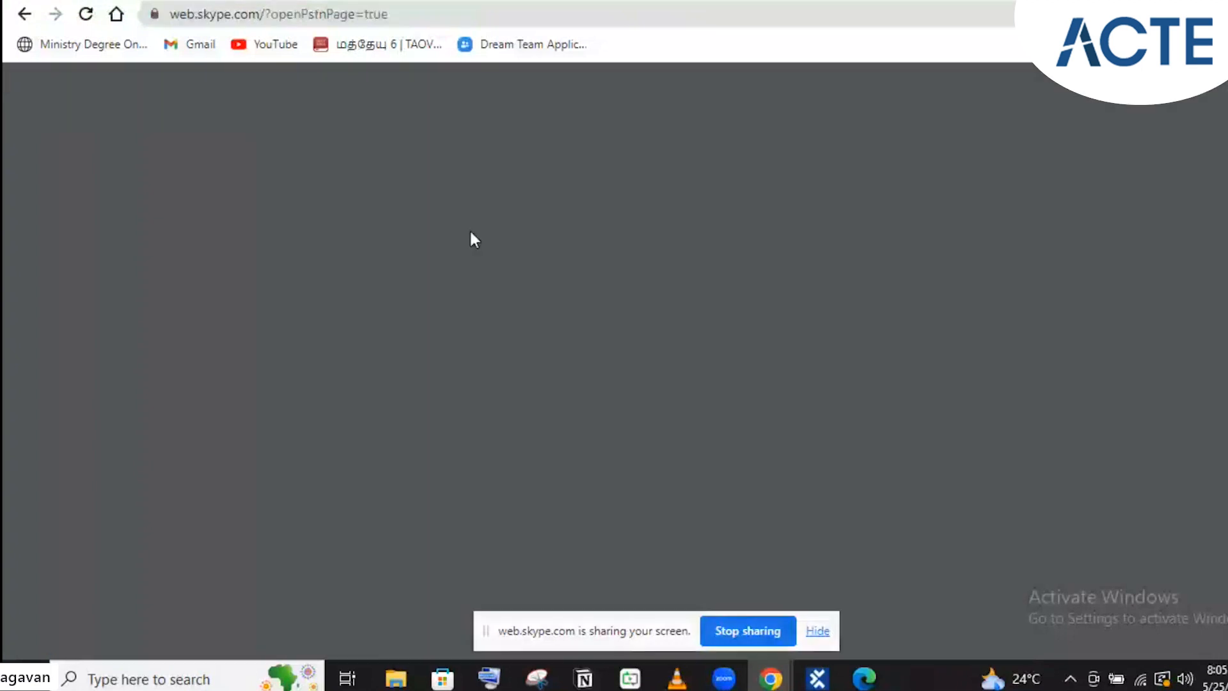